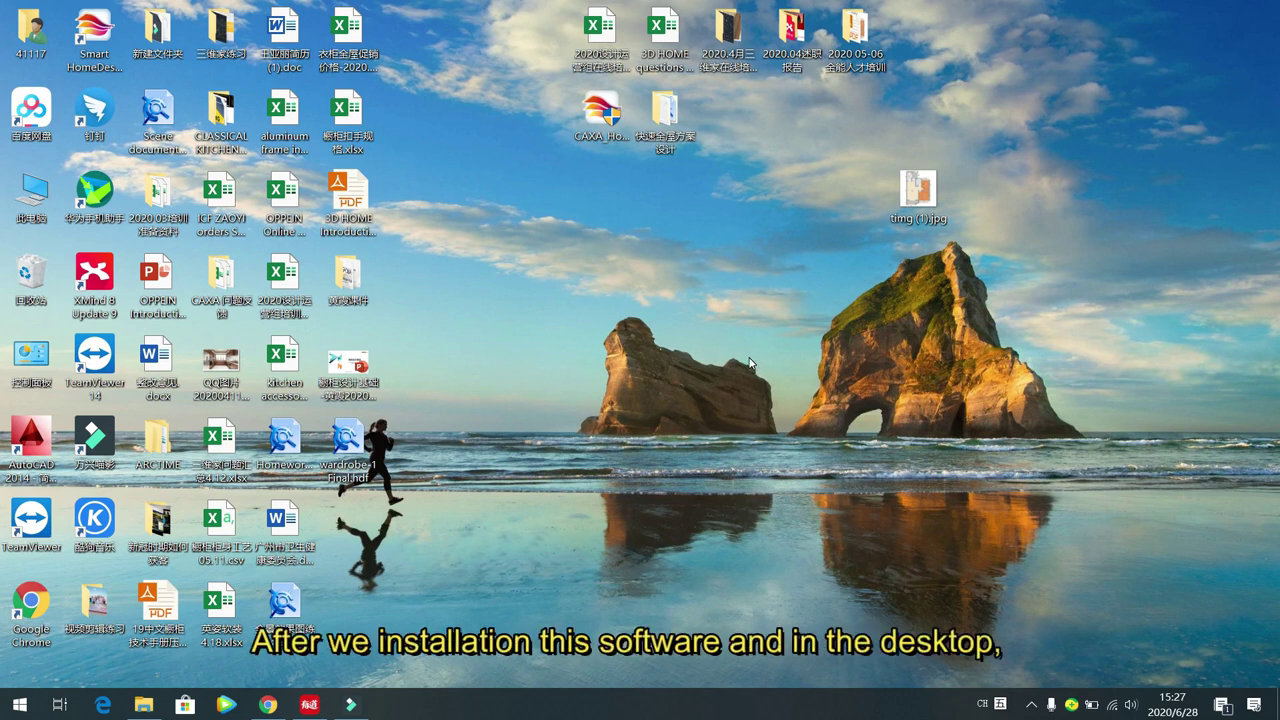
Step: Launch Smart HomeDesign and log in, entering the verification code shown on the form
{"action": "double_click", "coordinate": [108, 34]}
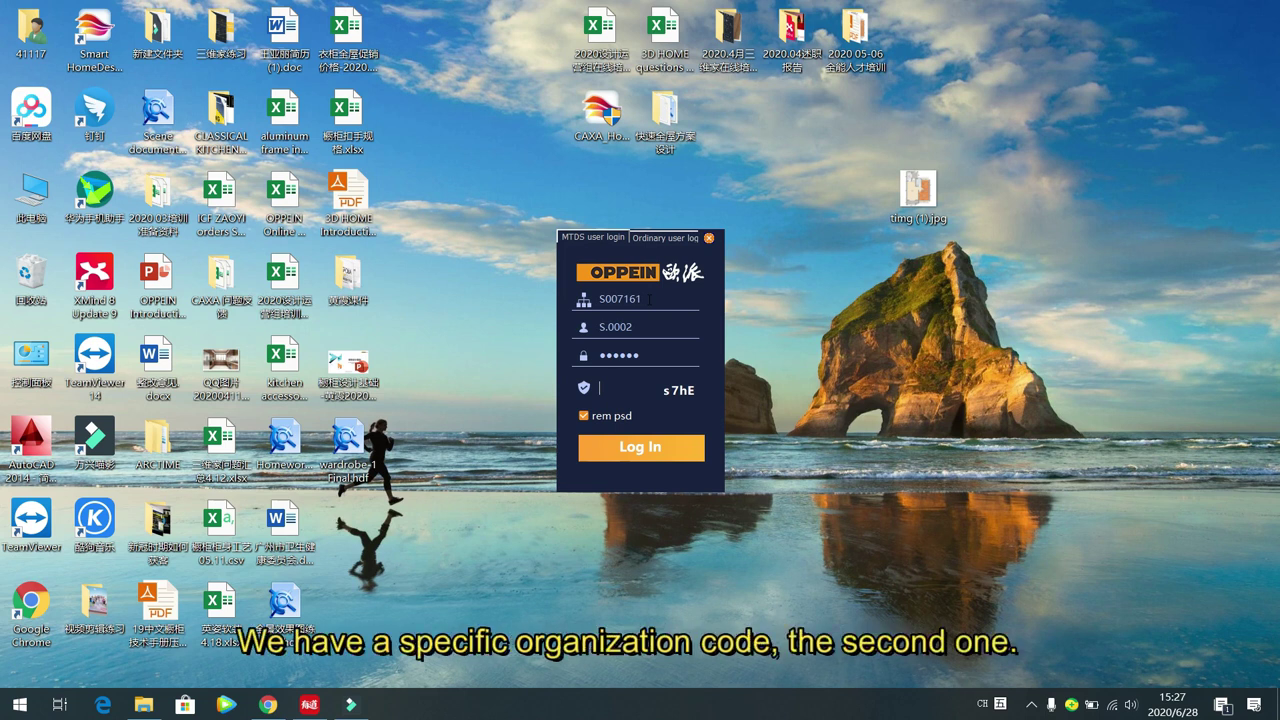
{"action": "left_click", "coordinate": [645, 330]}
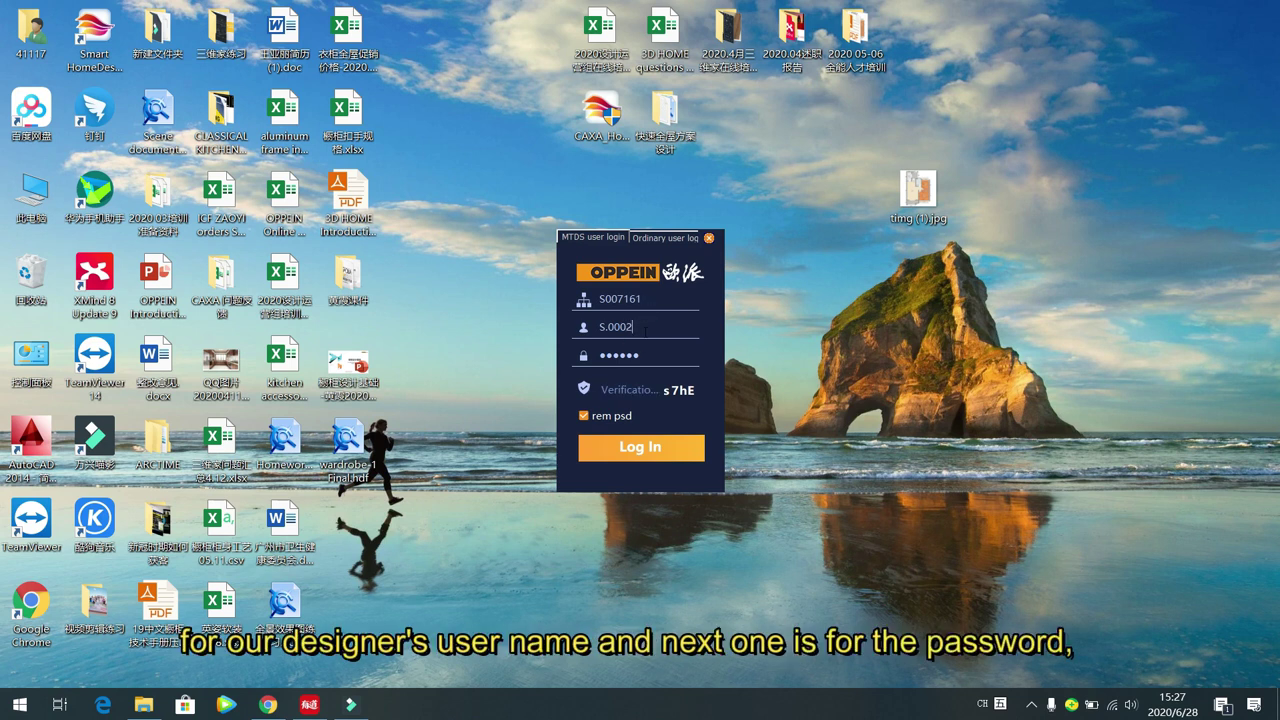
{"action": "left_click", "coordinate": [652, 356]}
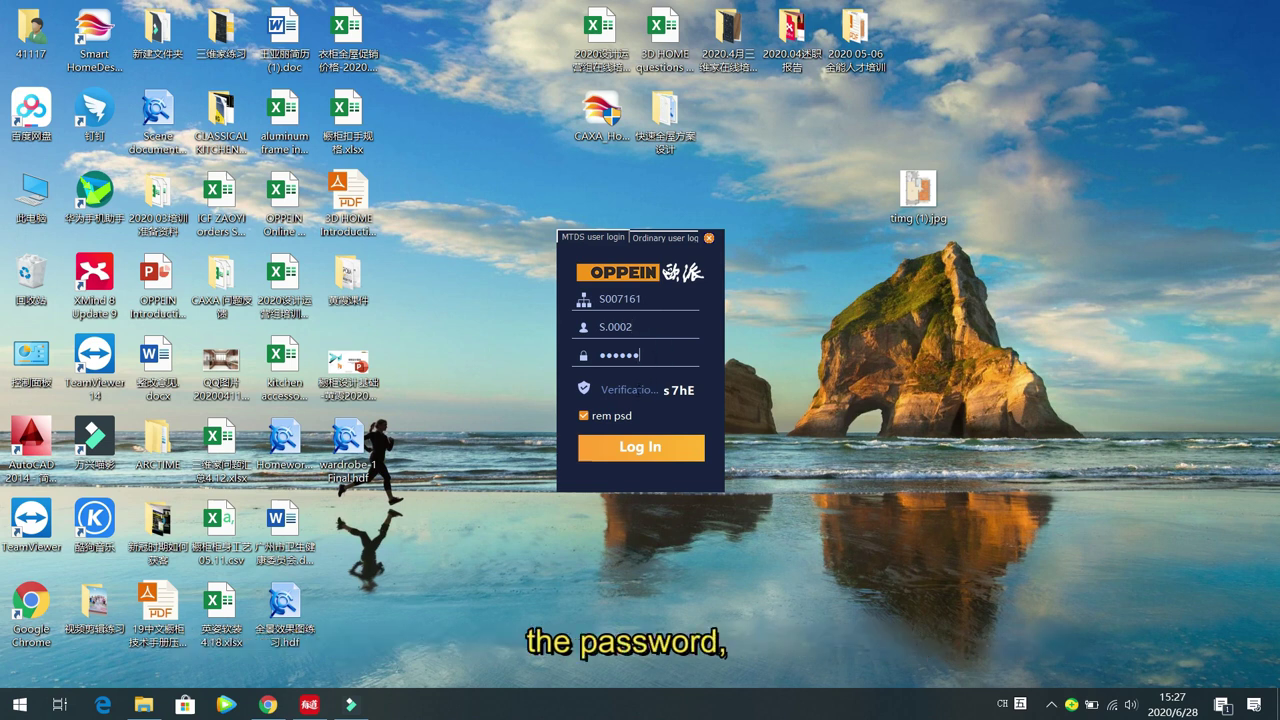
{"action": "left_click", "coordinate": [637, 390]}
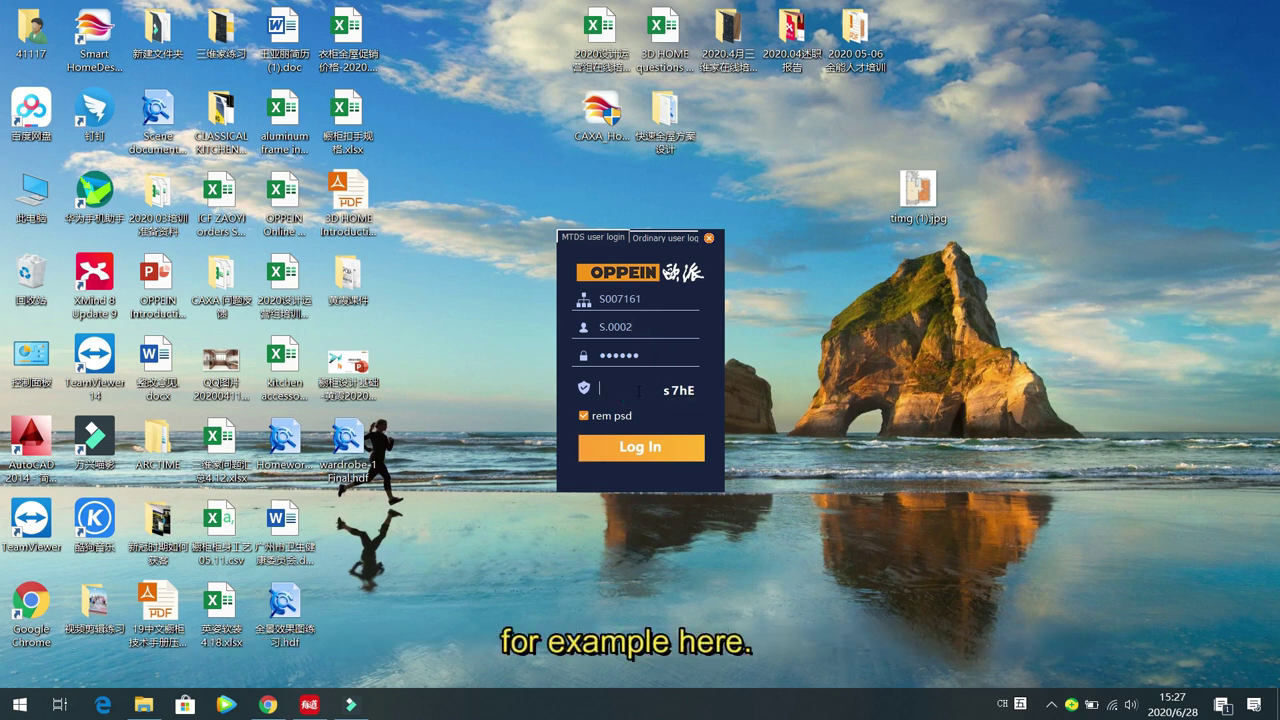
{"action": "type", "text": "s"}
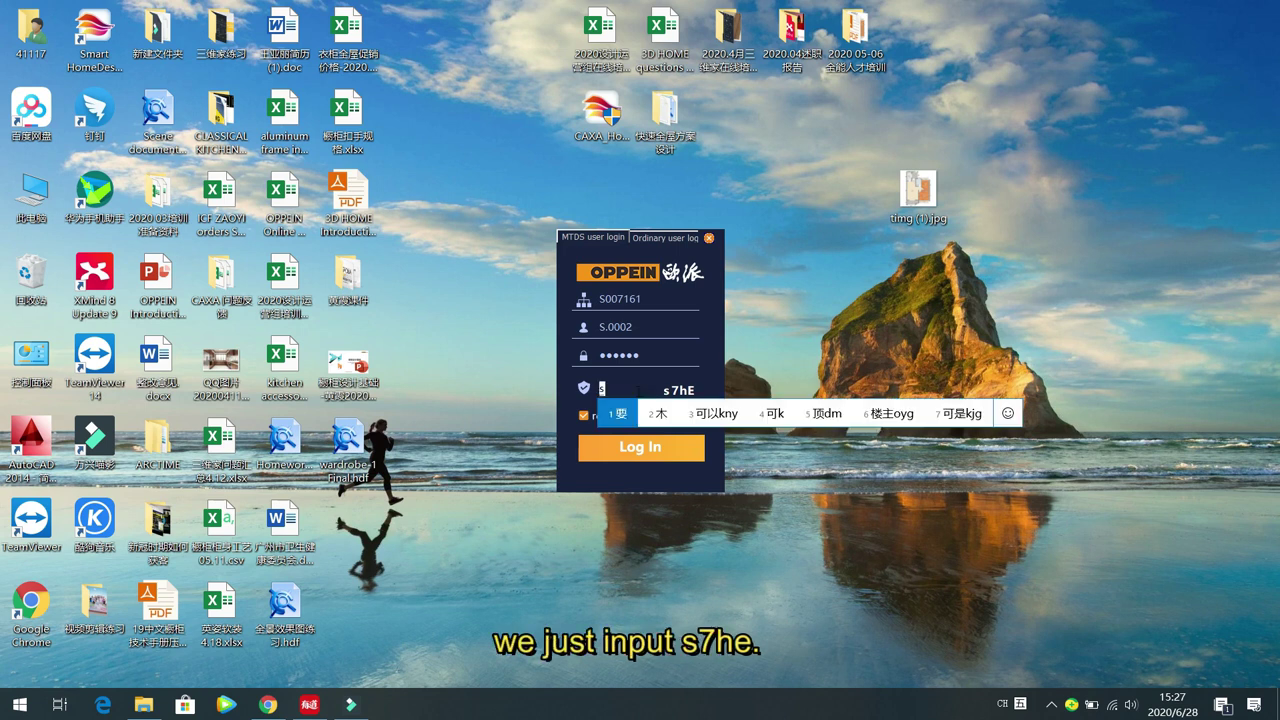
{"action": "key", "text": "BackSpace"}
{"action": "type", "text": "s7"}
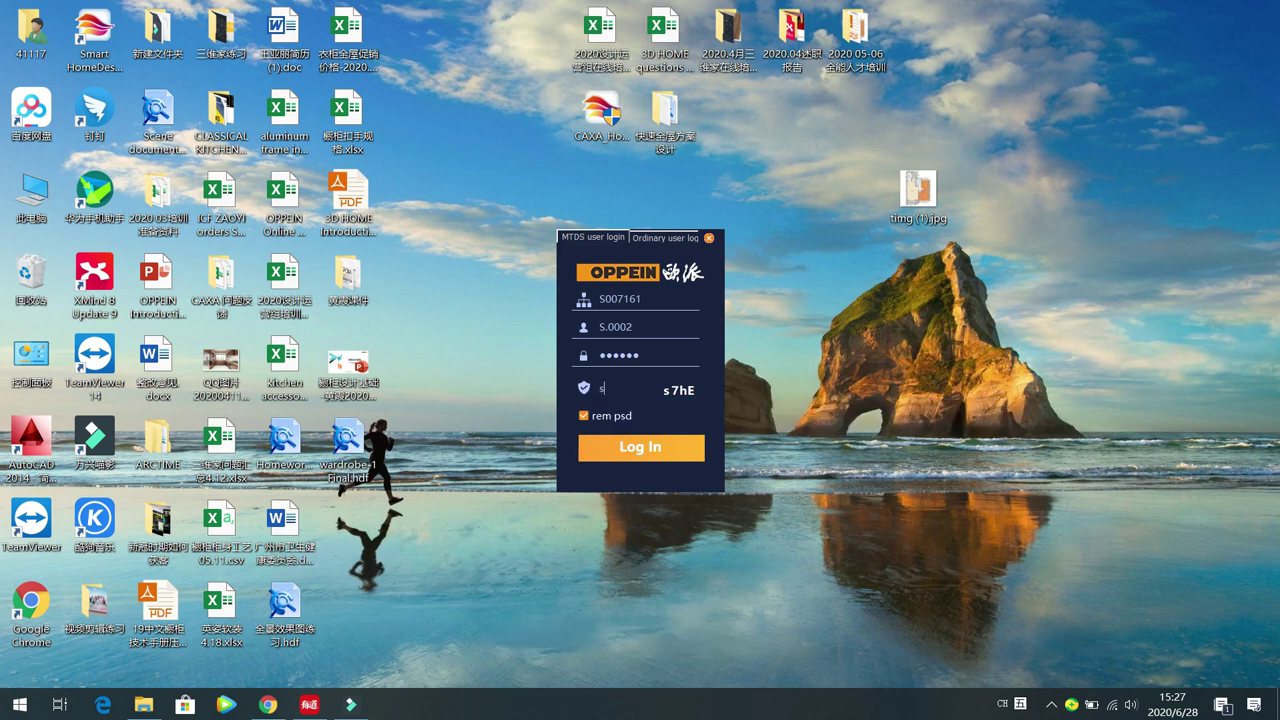
{"action": "type", "text": "he"}
{"action": "left_click", "coordinate": [636, 448]}
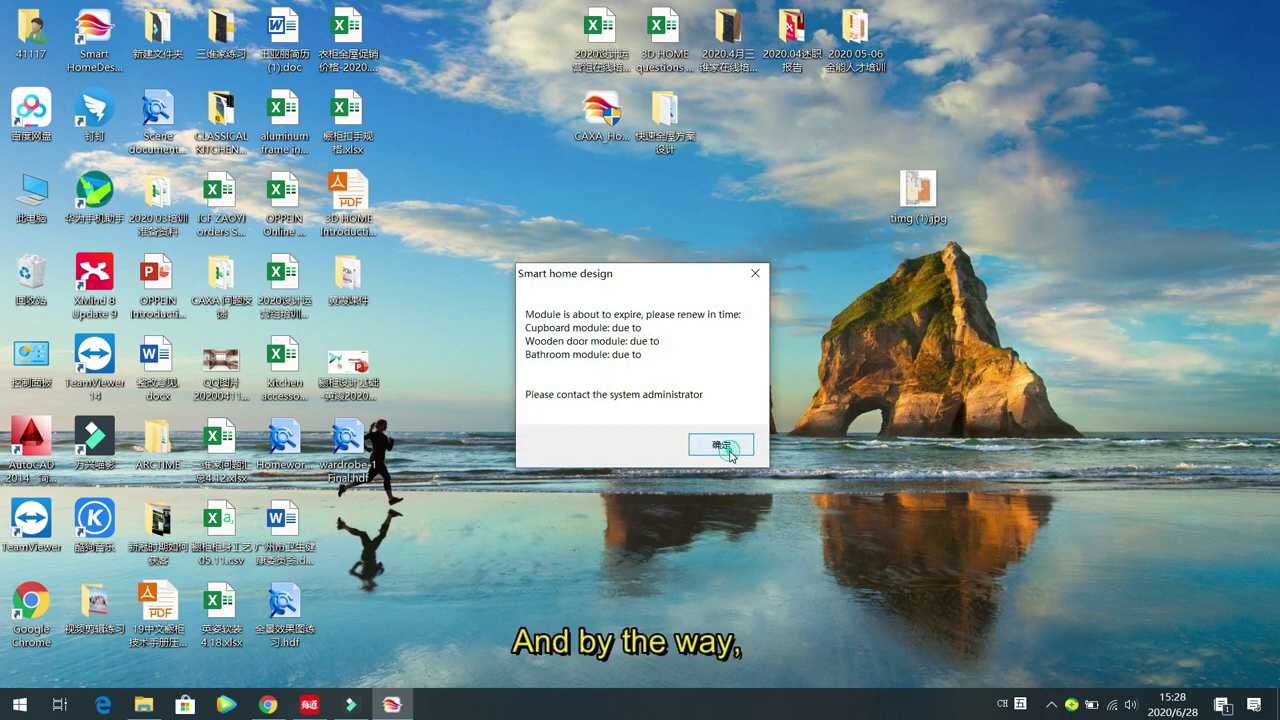
Step: Dismiss the cupboard, door and bathroom module-expiry notice with 确定
{"action": "left_click", "coordinate": [721, 446]}
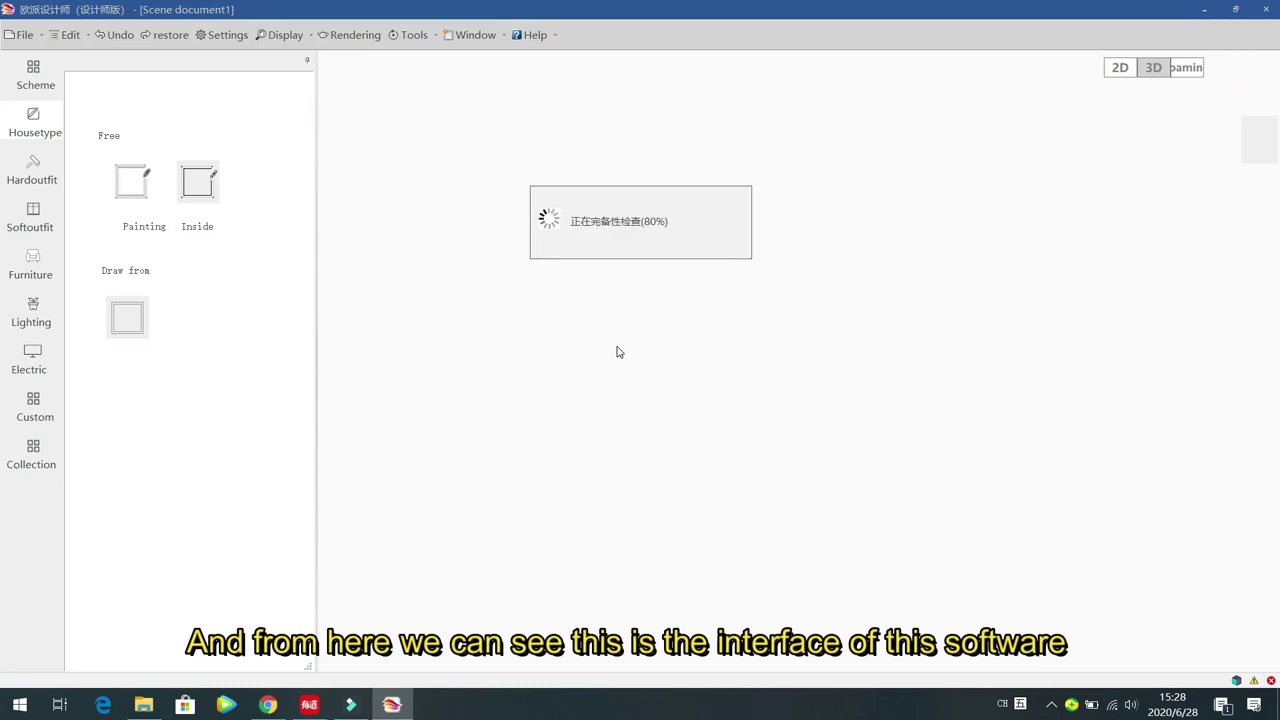
{"action": "left_click", "coordinate": [36, 82]}
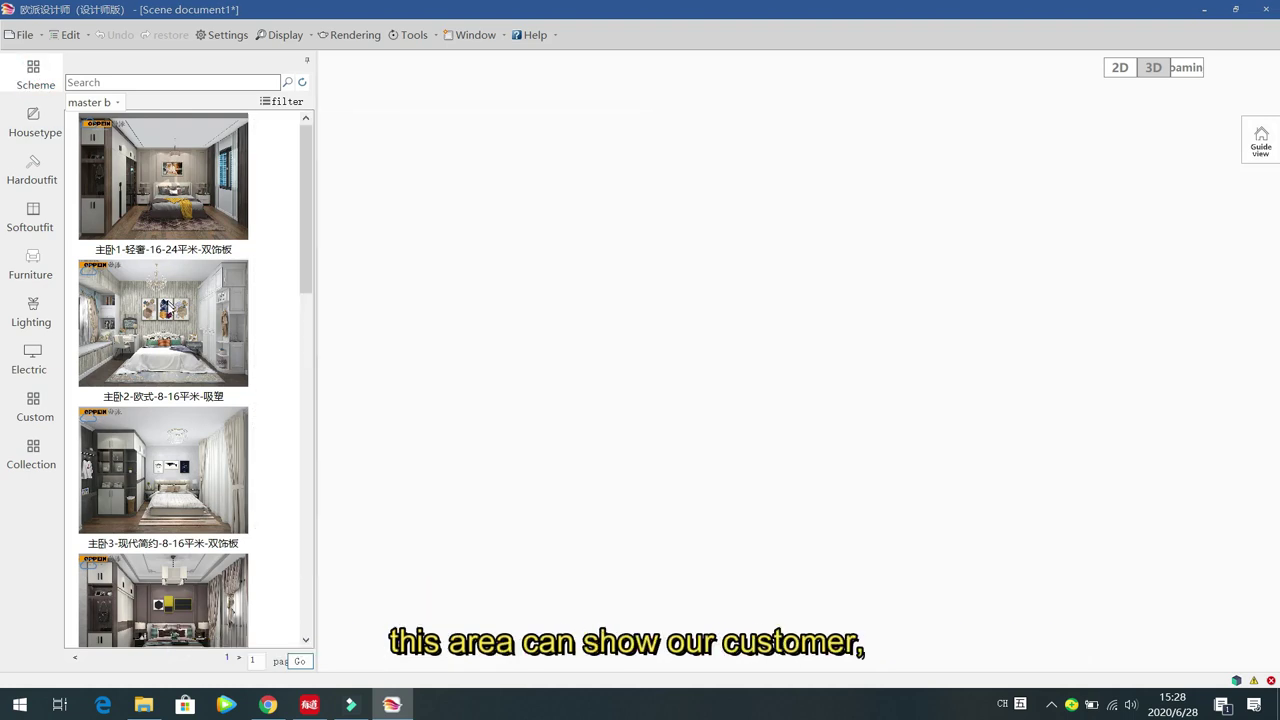
{"action": "mouse_move", "coordinate": [168, 314]}
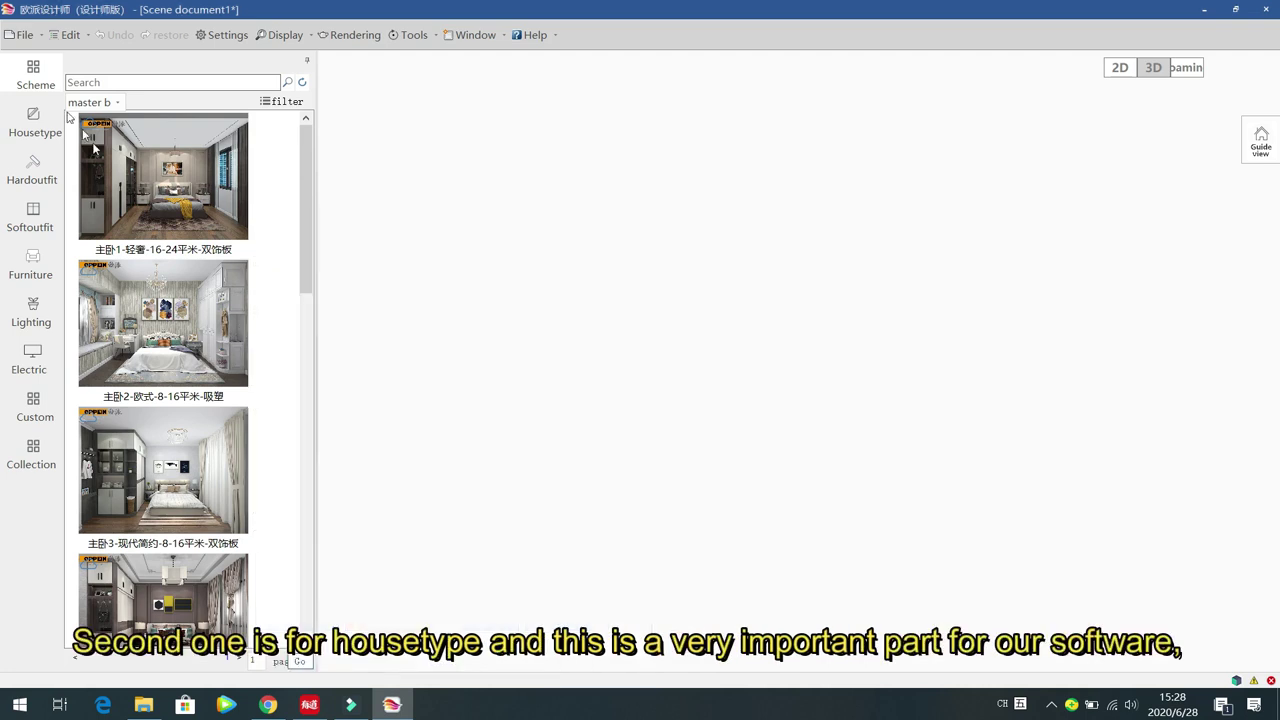
{"action": "left_click", "coordinate": [33, 126]}
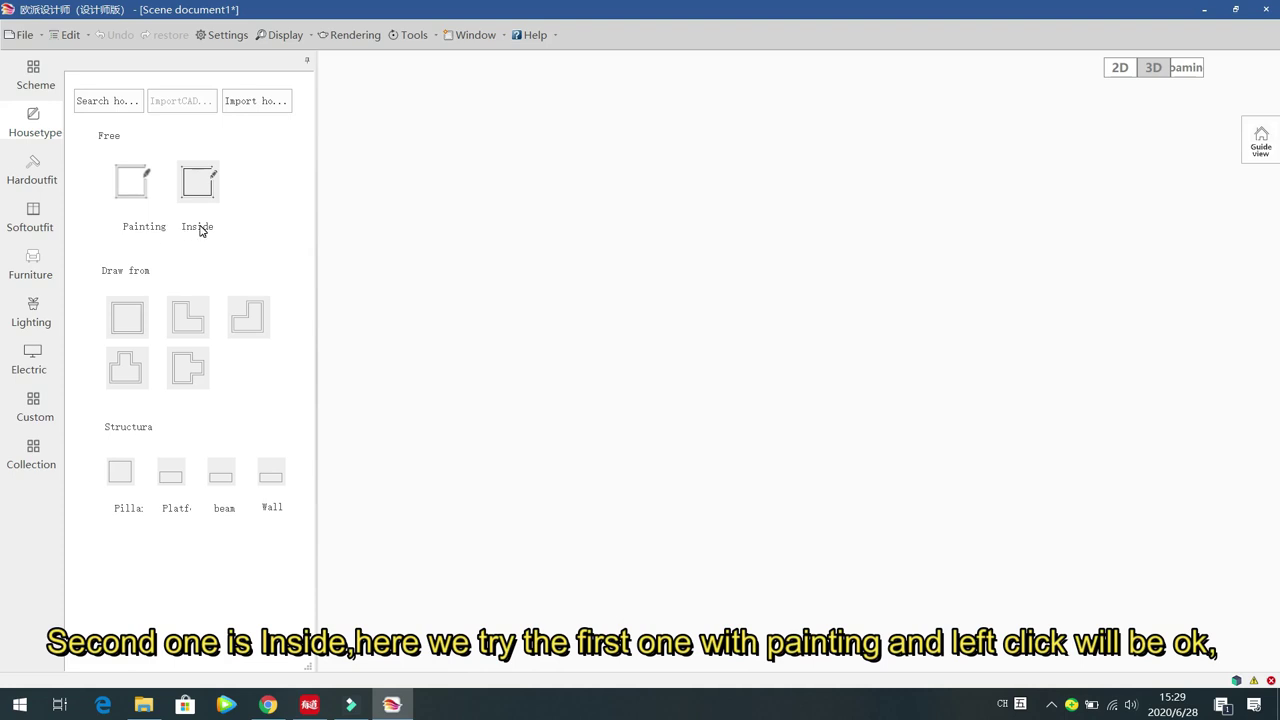
Step: With the Painting wall tool, draw a 5000 mm top wall from a first canvas point
{"action": "left_click", "coordinate": [136, 188]}
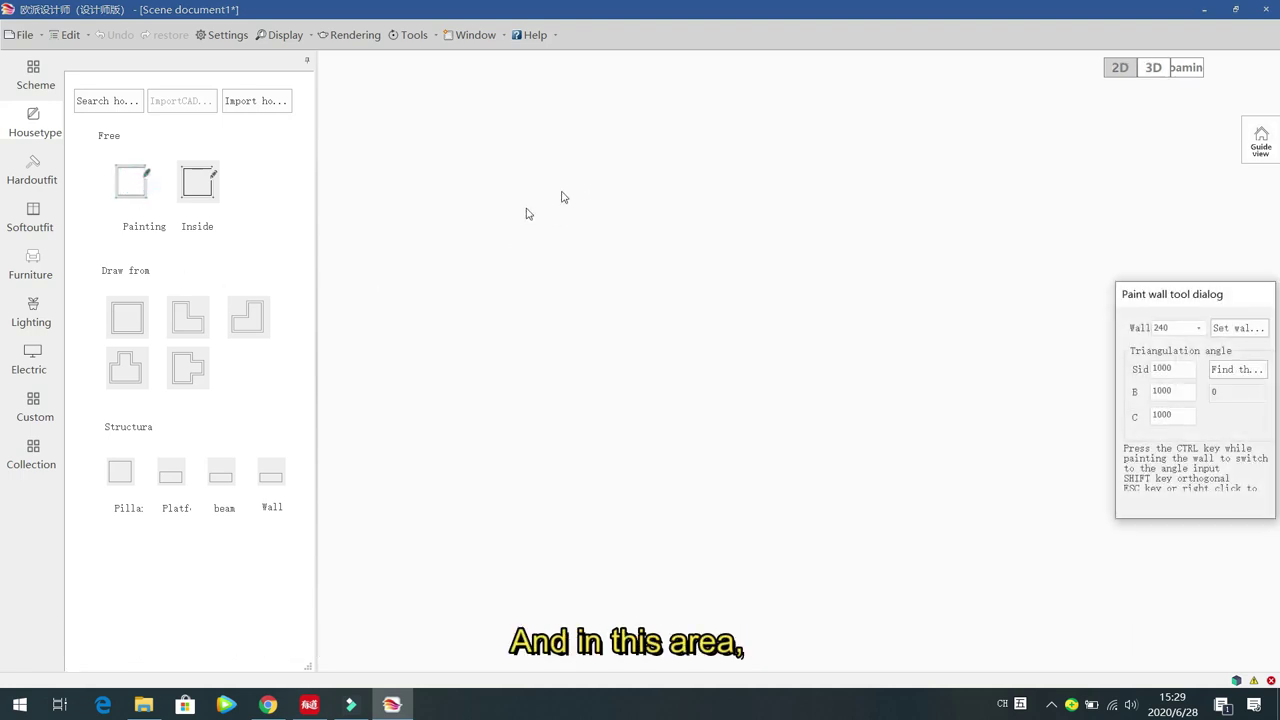
{"action": "left_click", "coordinate": [484, 244]}
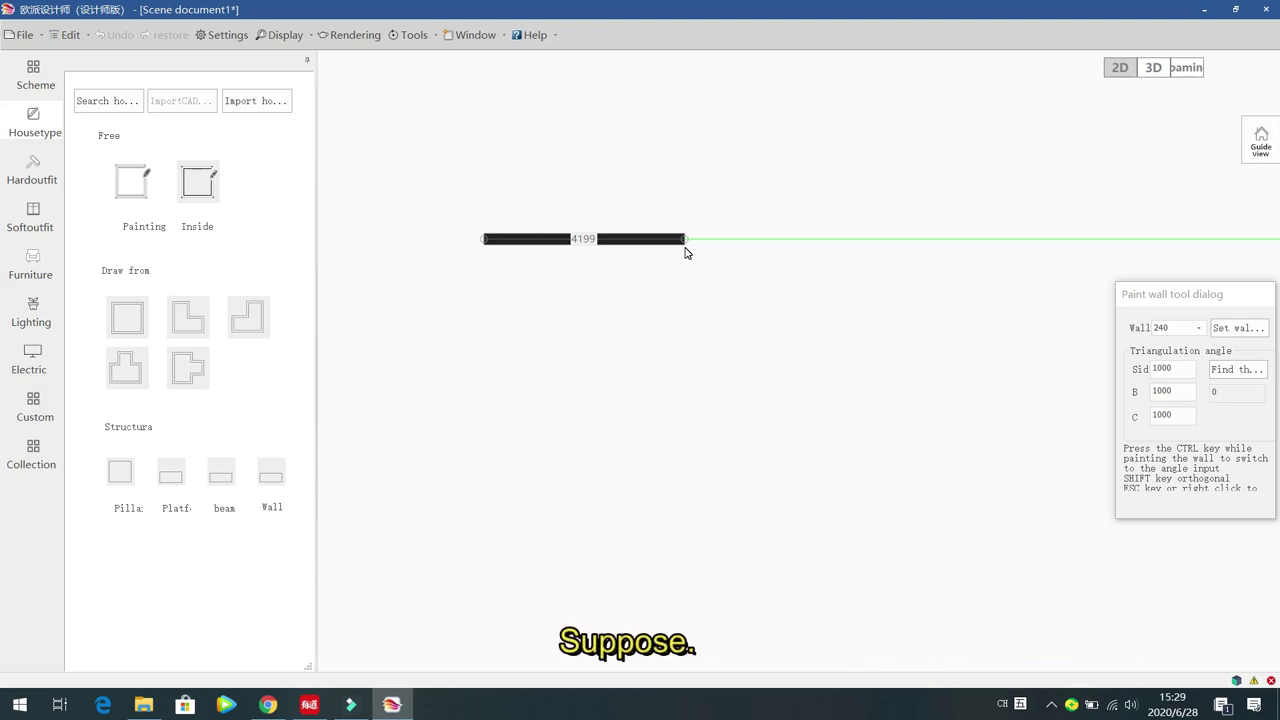
{"action": "type", "text": "5000"}
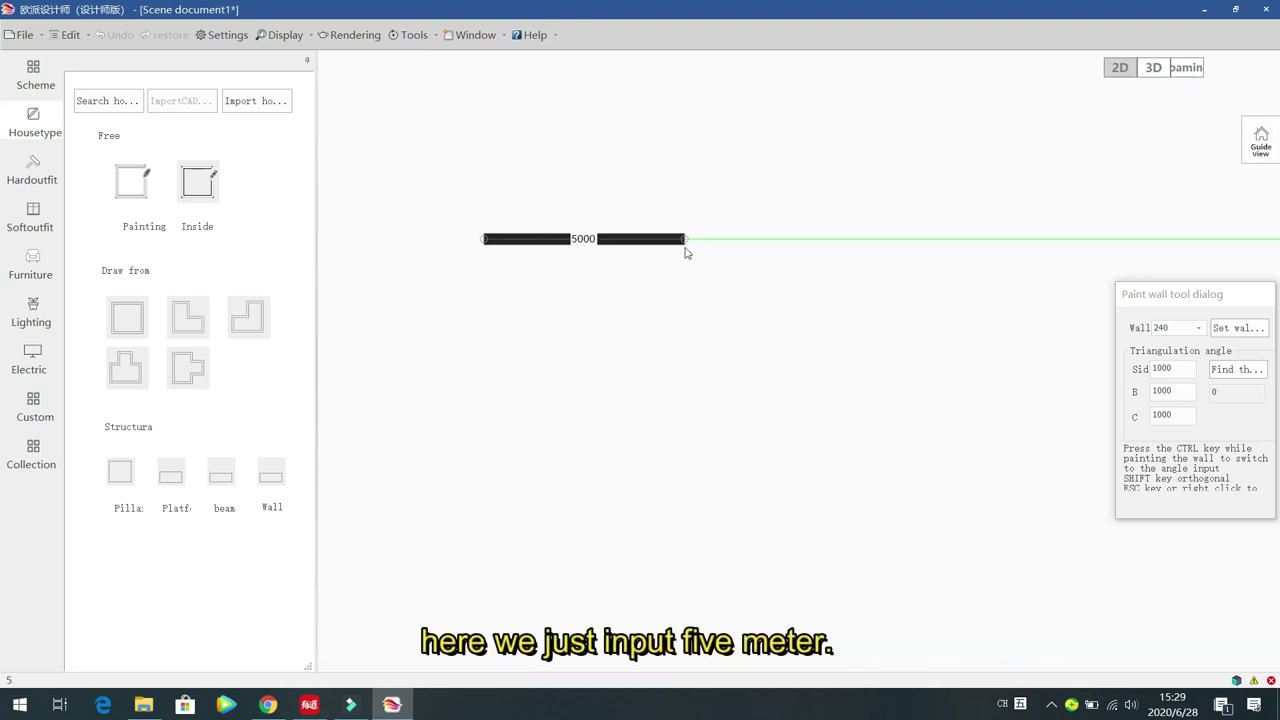
{"action": "key", "text": "Return"}
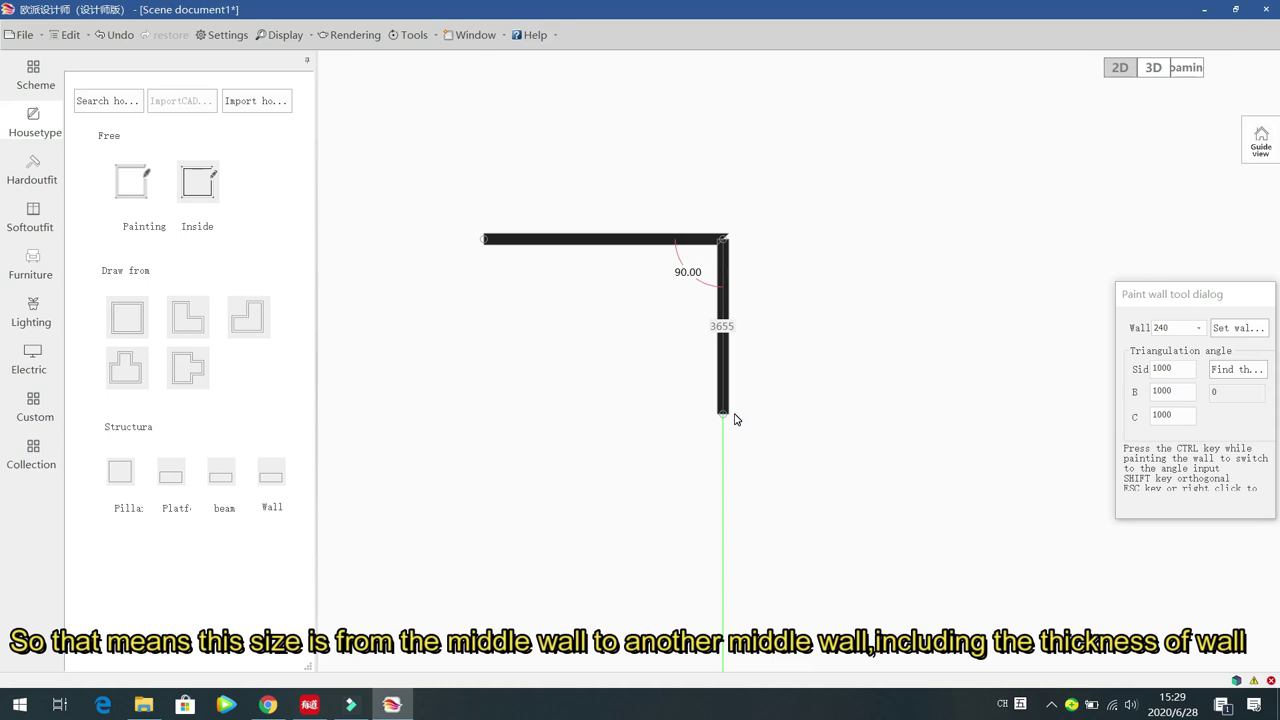
Step: Fix the right-hand vertical wall and set the next wall's angle to 120 degrees
{"action": "left_click", "coordinate": [724, 414]}
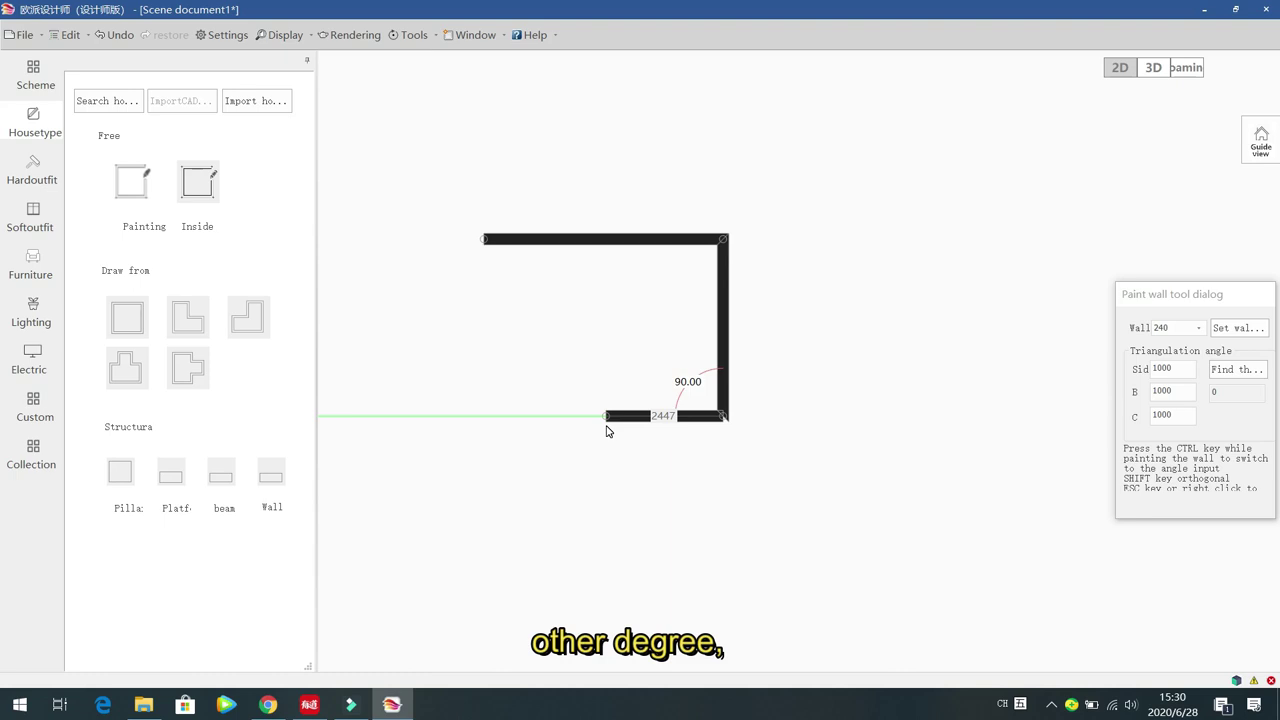
{"action": "key", "text": "ctrl"}
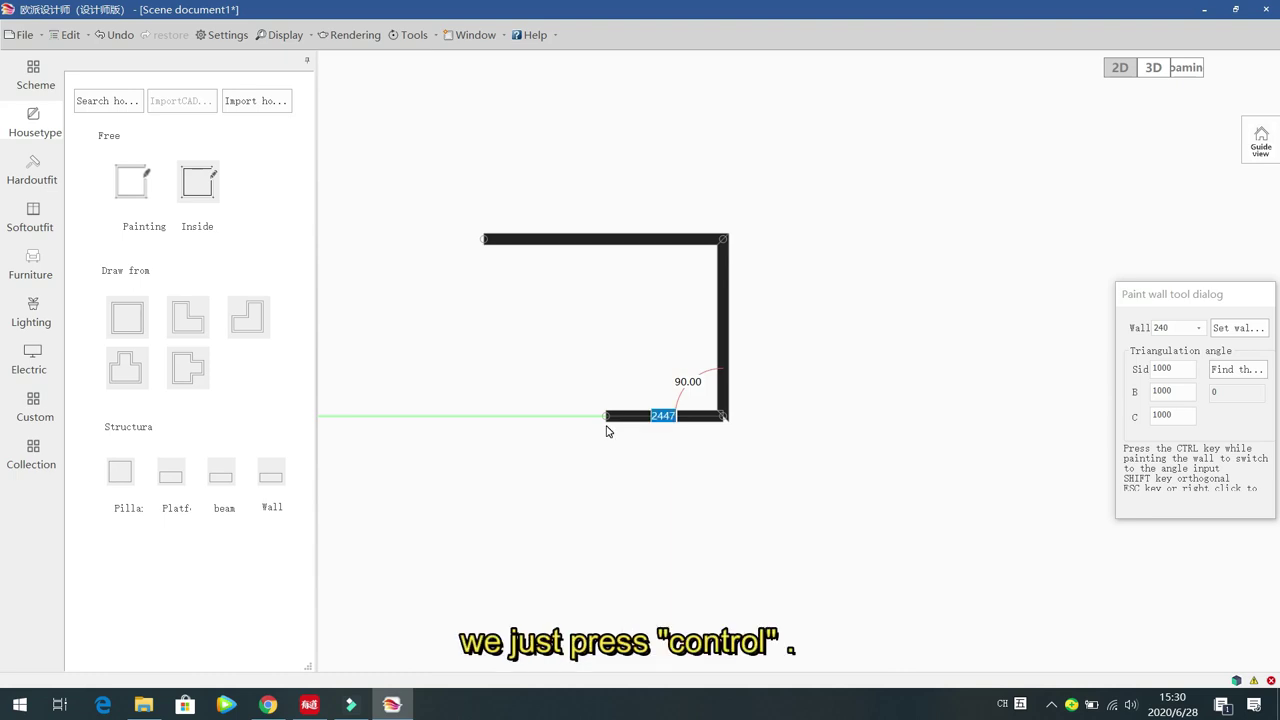
{"action": "key", "text": "ctrl"}
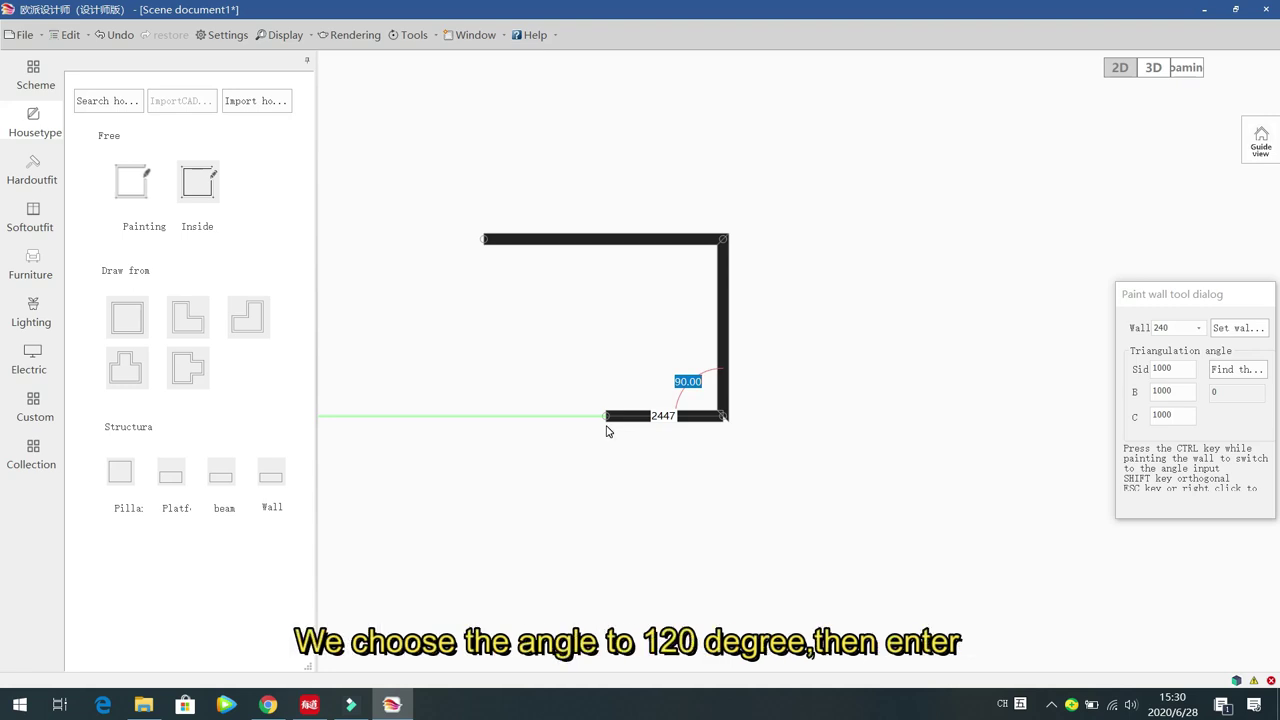
{"action": "type", "text": "120"}
{"action": "key", "text": "Return"}
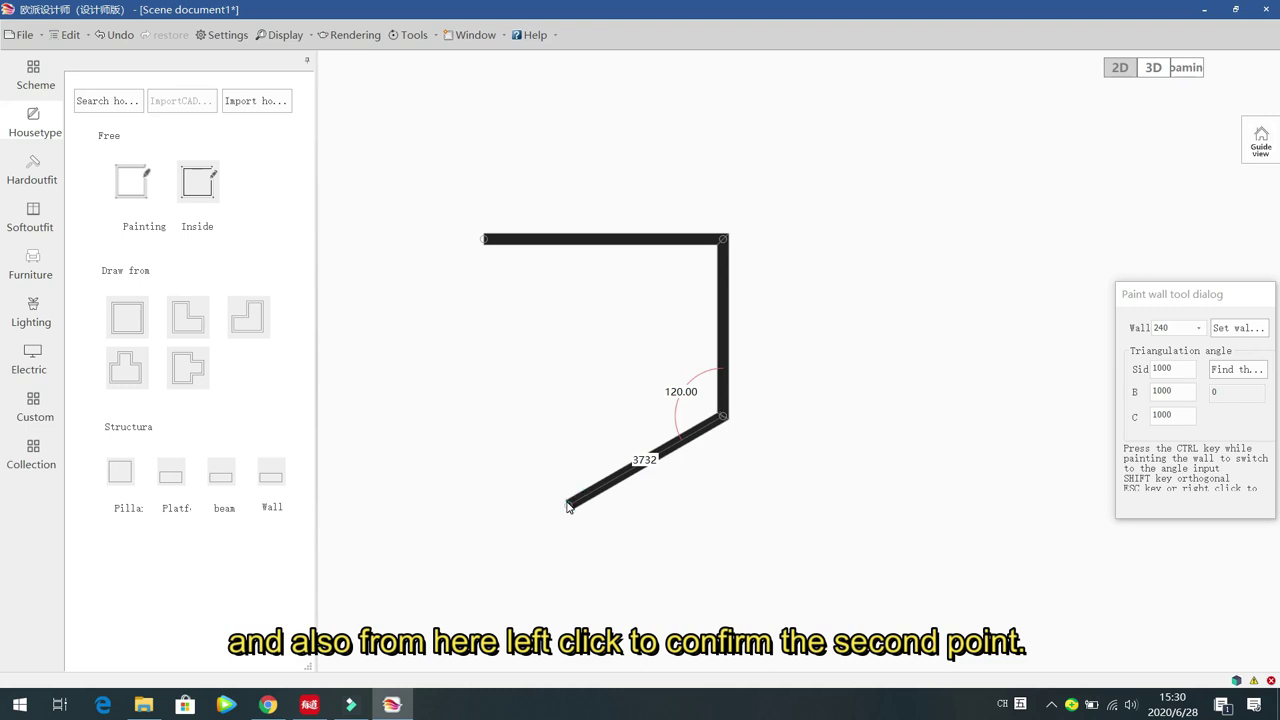
Step: Fix the angled wall and close the loop at the starting corner, ending wall drawing
{"action": "left_click", "coordinate": [567, 502]}
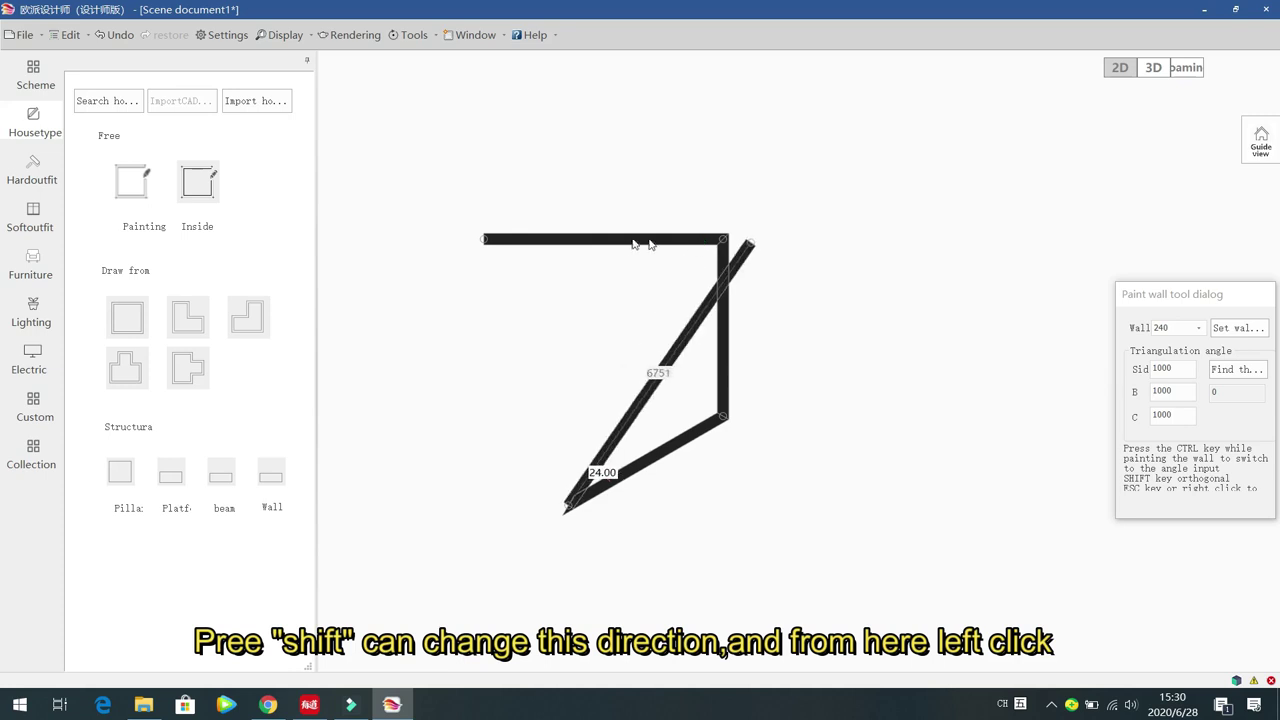
{"action": "left_click", "coordinate": [485, 242]}
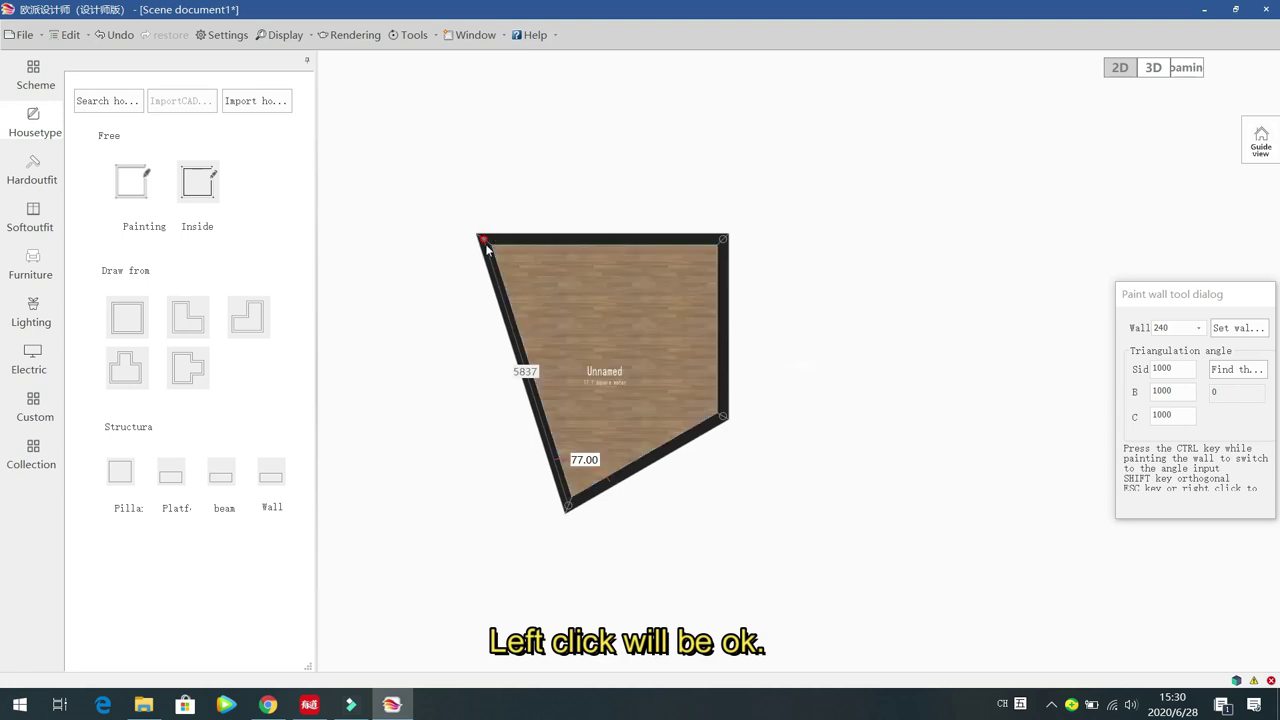
{"action": "right_click", "coordinate": [556, 156]}
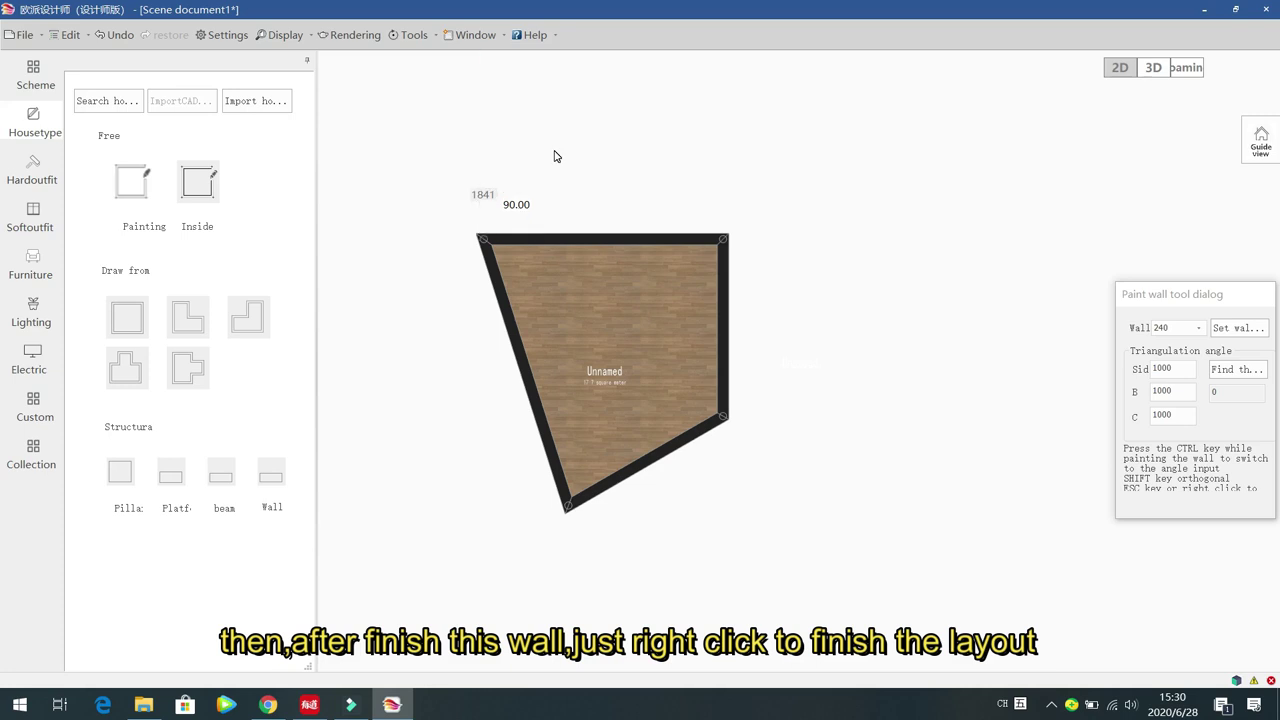
Step: Exit the wall tool and select the room to show its properties: unnamed, 2700.0 height
{"action": "left_click", "coordinate": [618, 320]}
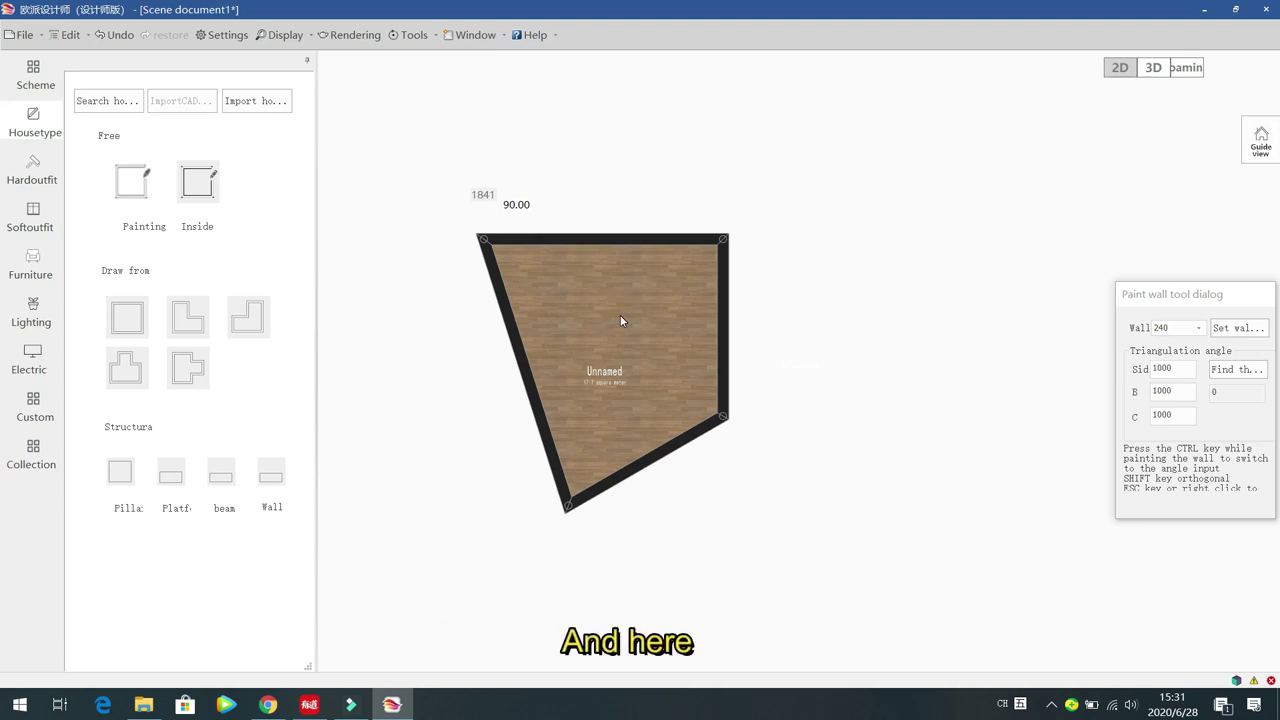
{"action": "right_click", "coordinate": [620, 320]}
{"action": "left_click", "coordinate": [620, 320]}
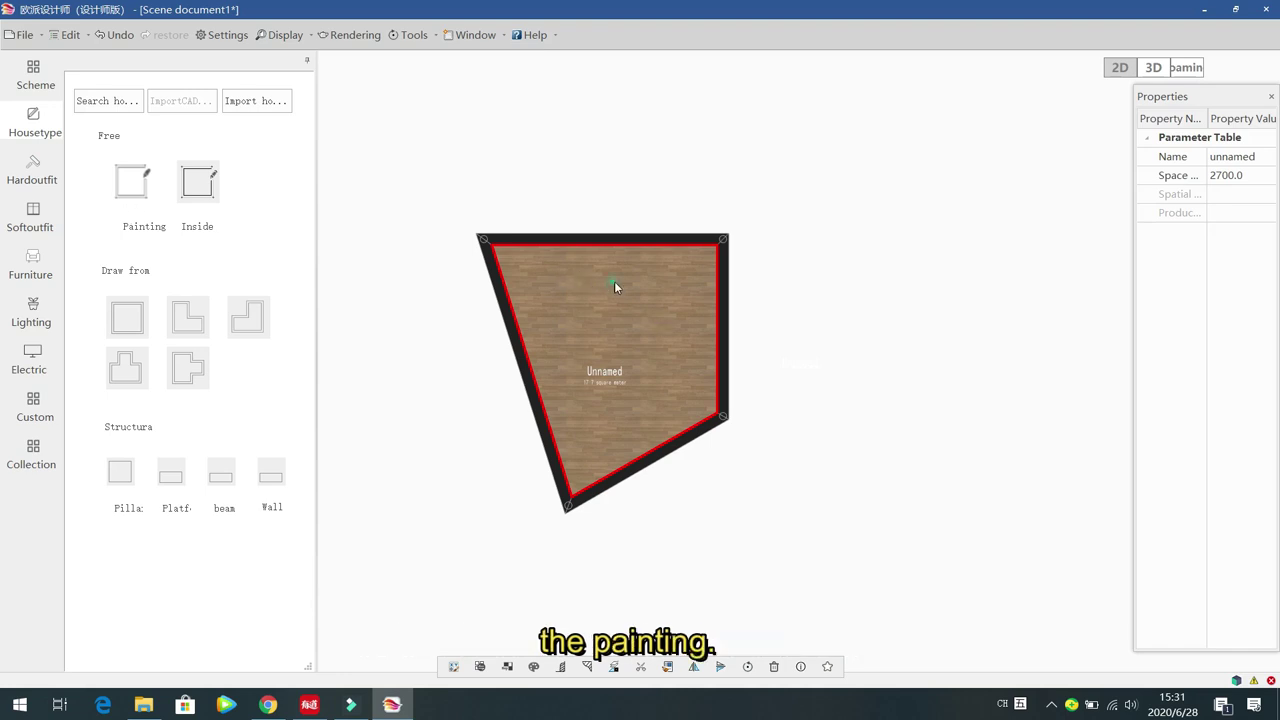
Step: Nudge the slanted room, select it and delete it with the trash icon
{"action": "left_click_drag", "start_coordinate": [614, 287], "coordinate": [586, 277]}
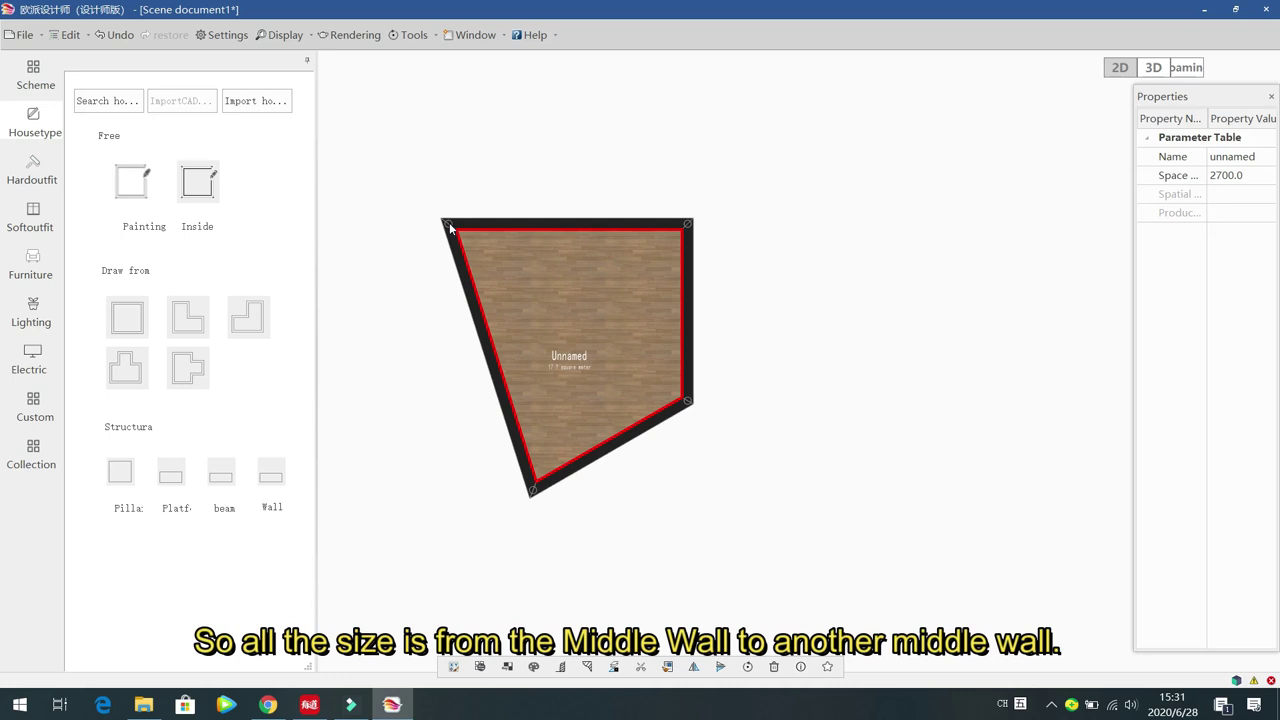
{"action": "left_click", "coordinate": [577, 294]}
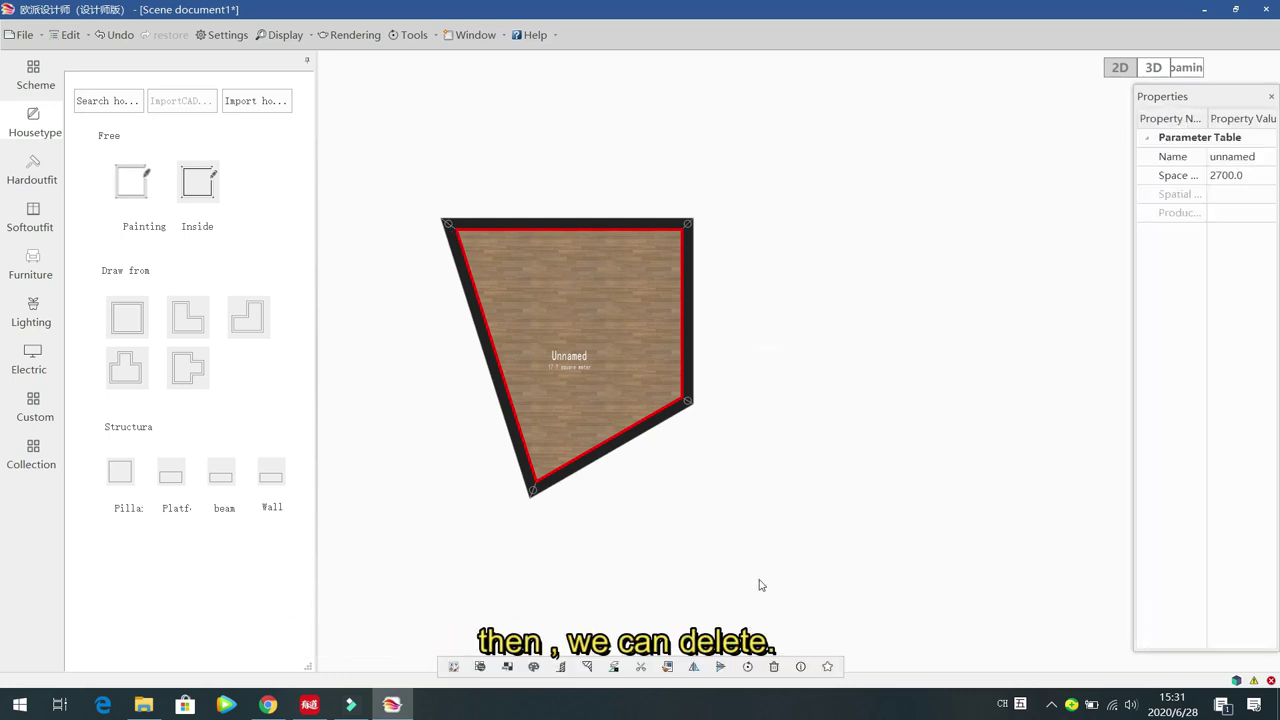
{"action": "left_click", "coordinate": [775, 667]}
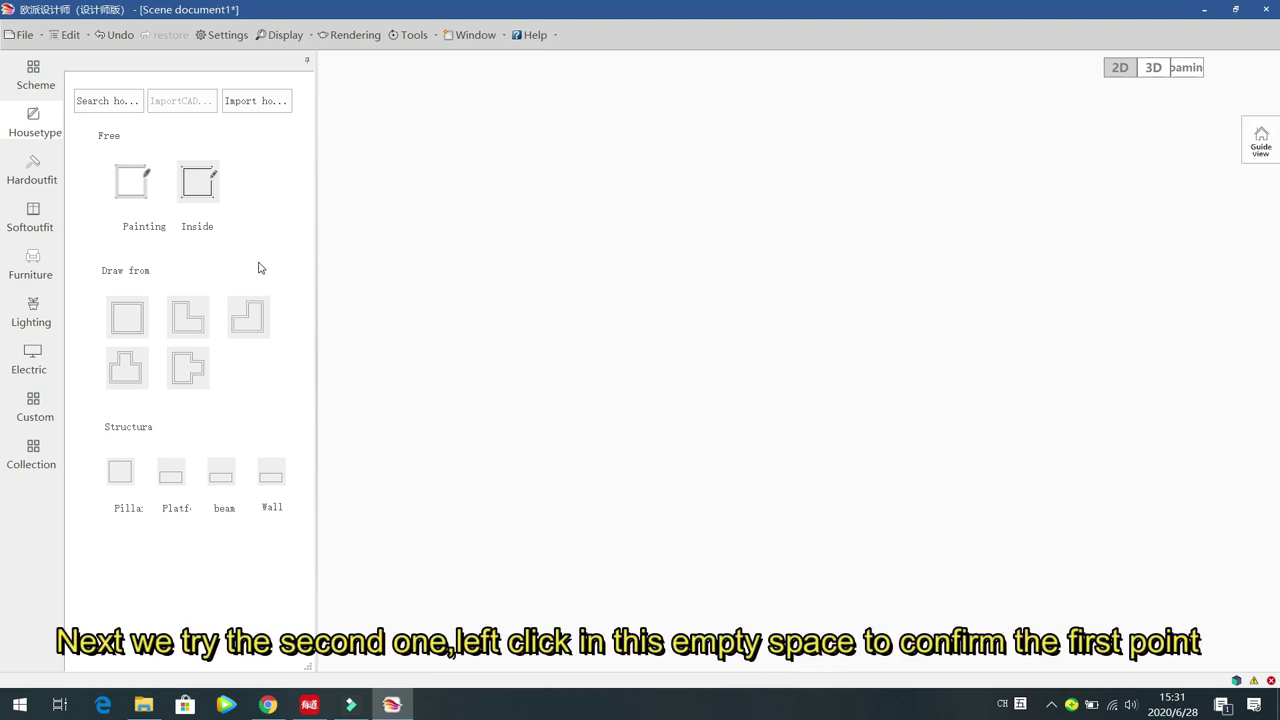
Step: Draw a closed four-wall room with the Inside tool: 5063 mm top wall, slanted left wall
{"action": "left_click", "coordinate": [197, 188]}
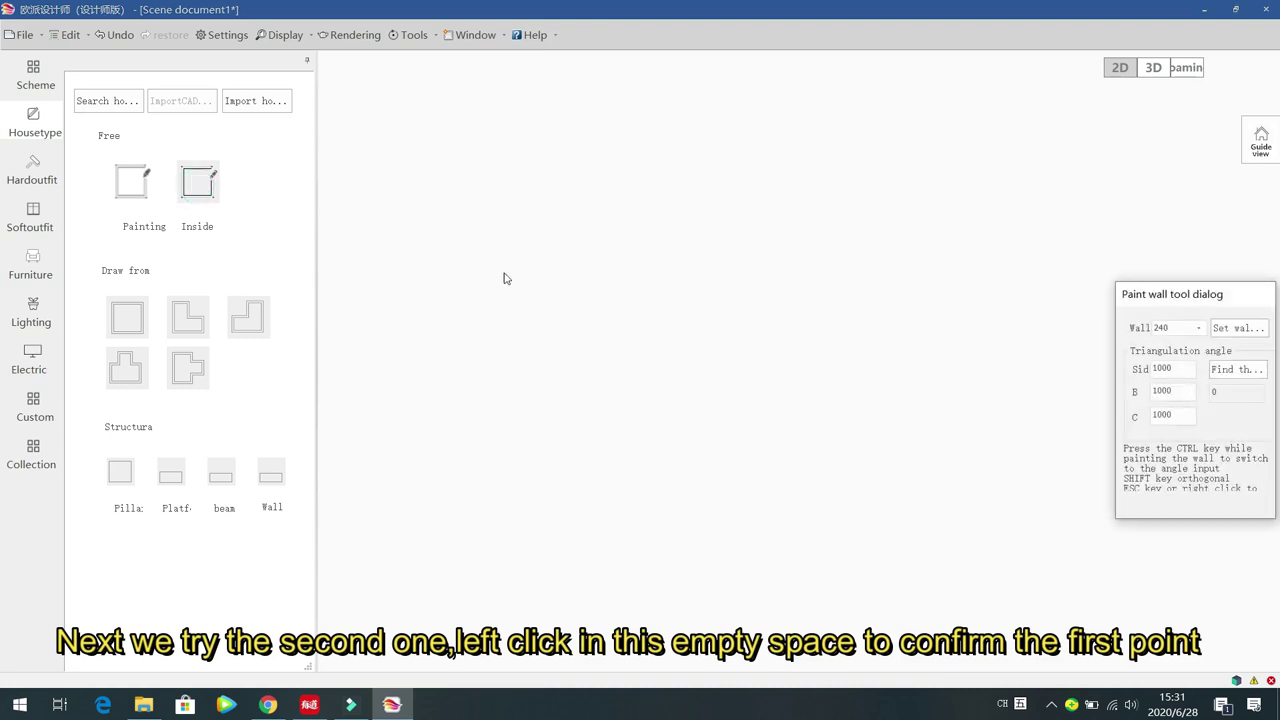
{"action": "left_click", "coordinate": [466, 280]}
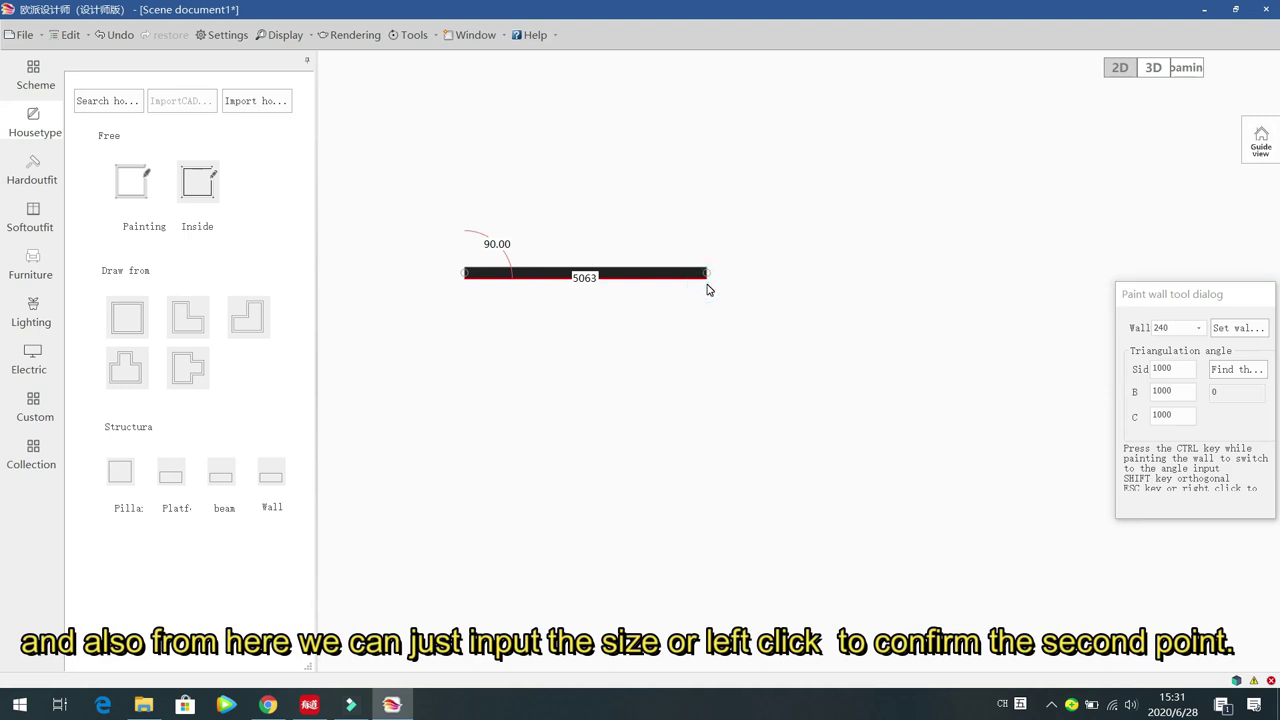
{"action": "left_click", "coordinate": [708, 328]}
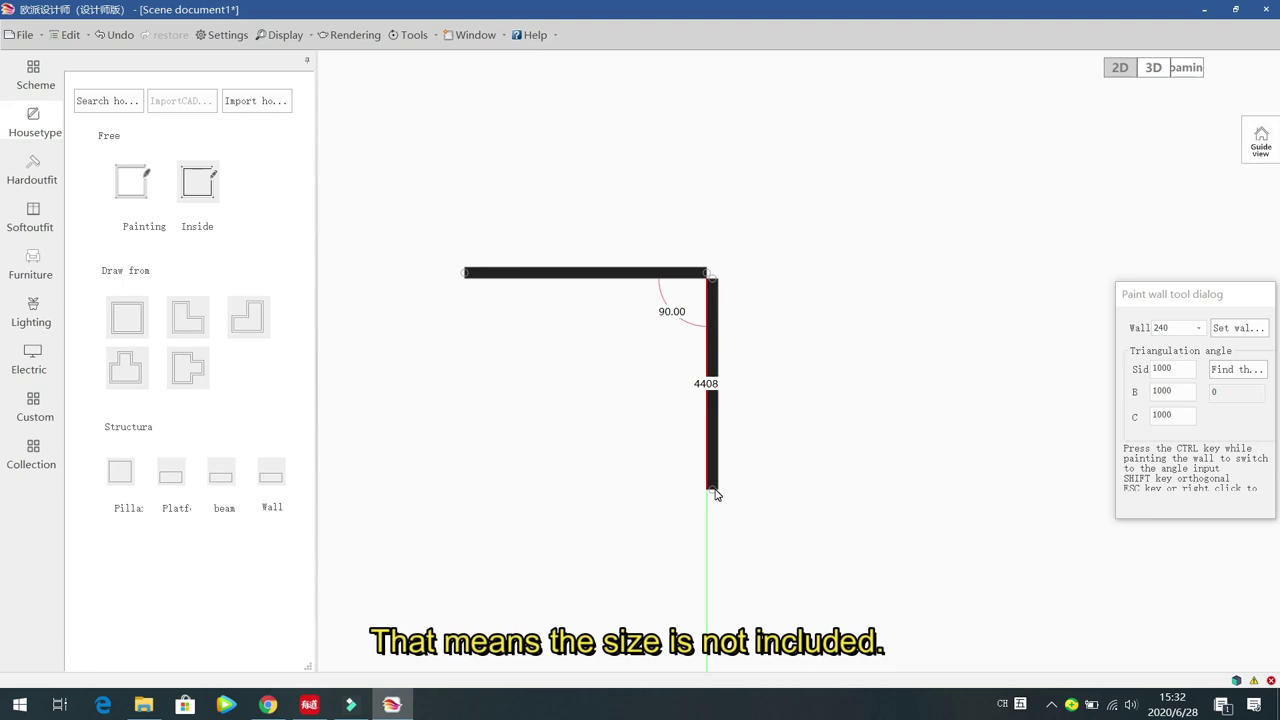
{"action": "left_click", "coordinate": [714, 492]}
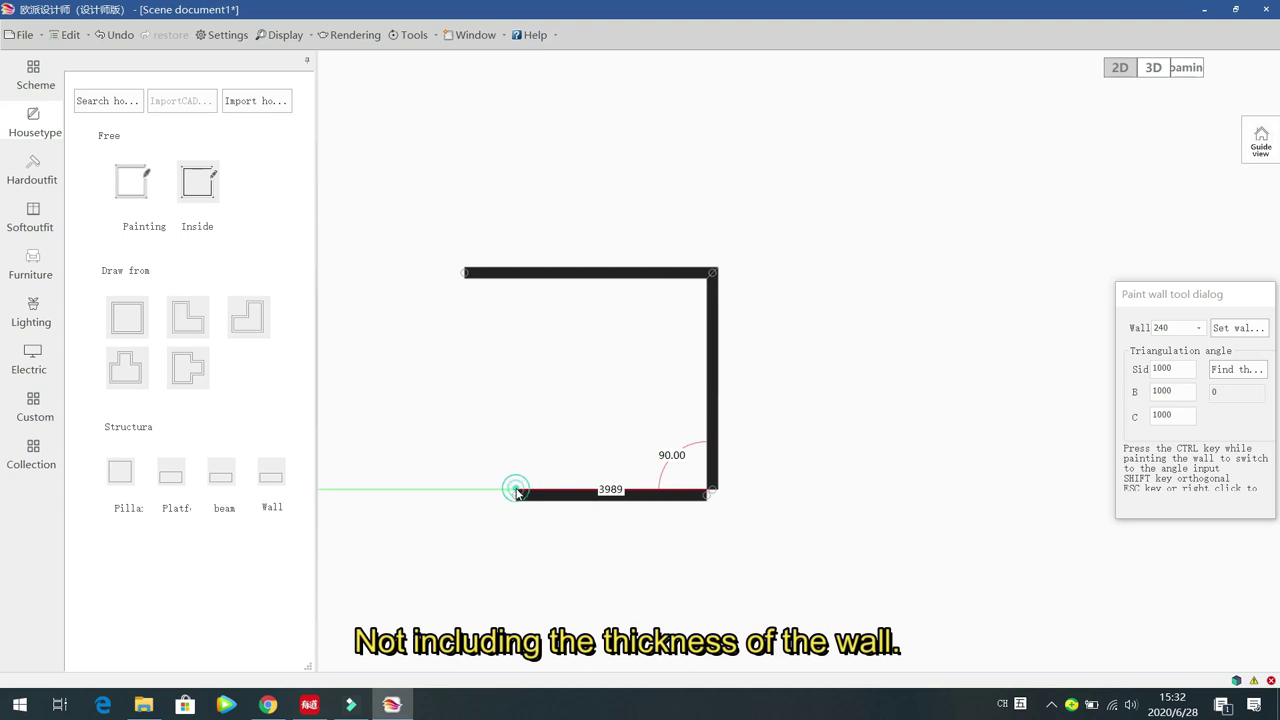
{"action": "left_click", "coordinate": [517, 490]}
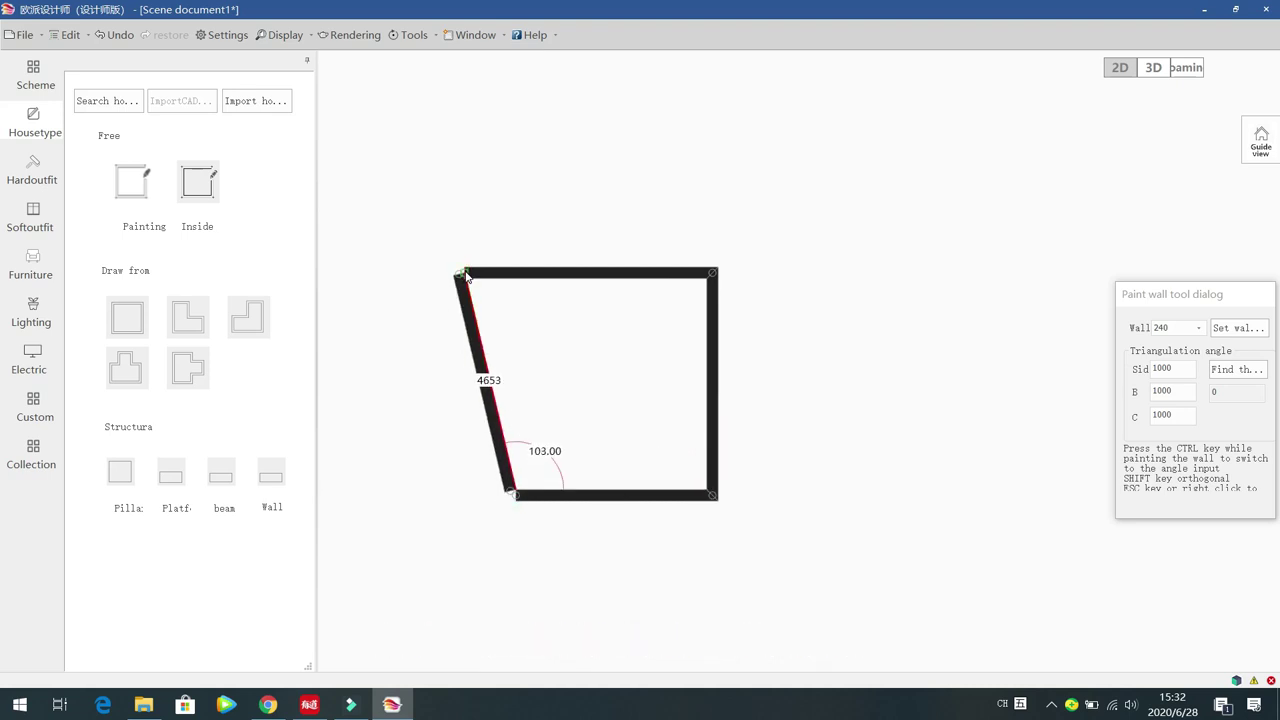
{"action": "left_click", "coordinate": [464, 271]}
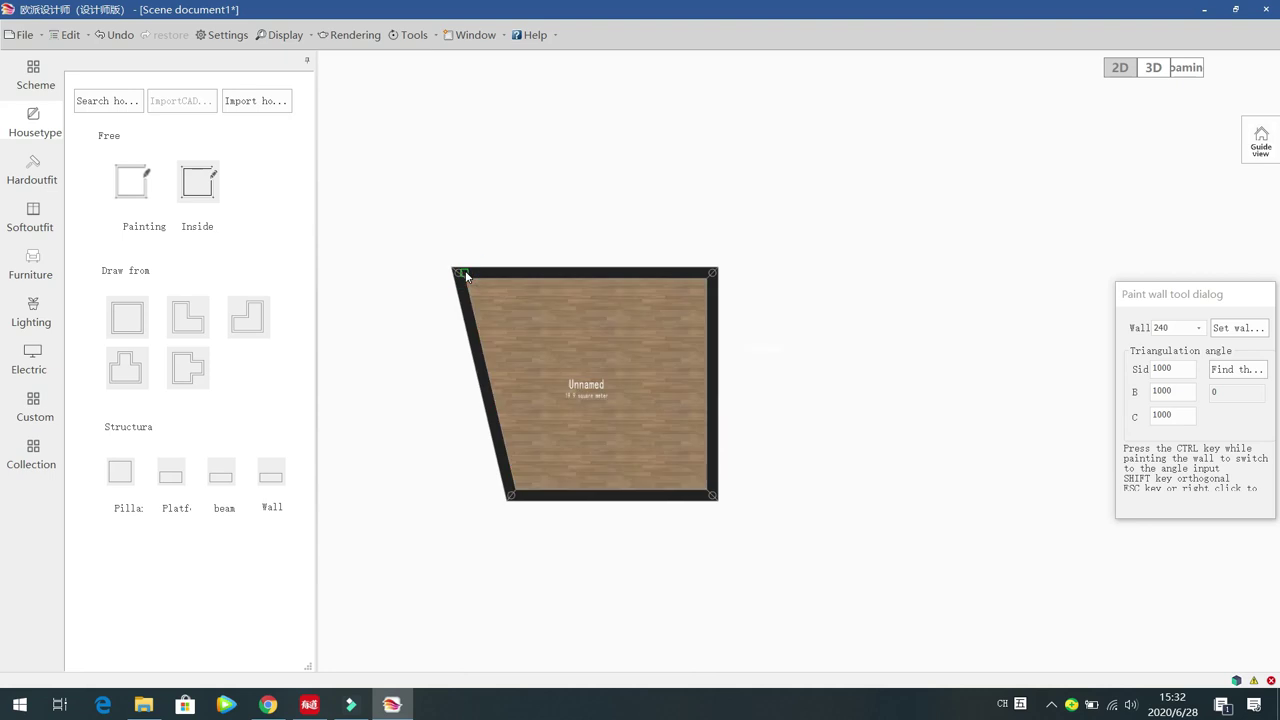
{"action": "right_click", "coordinate": [512, 331]}
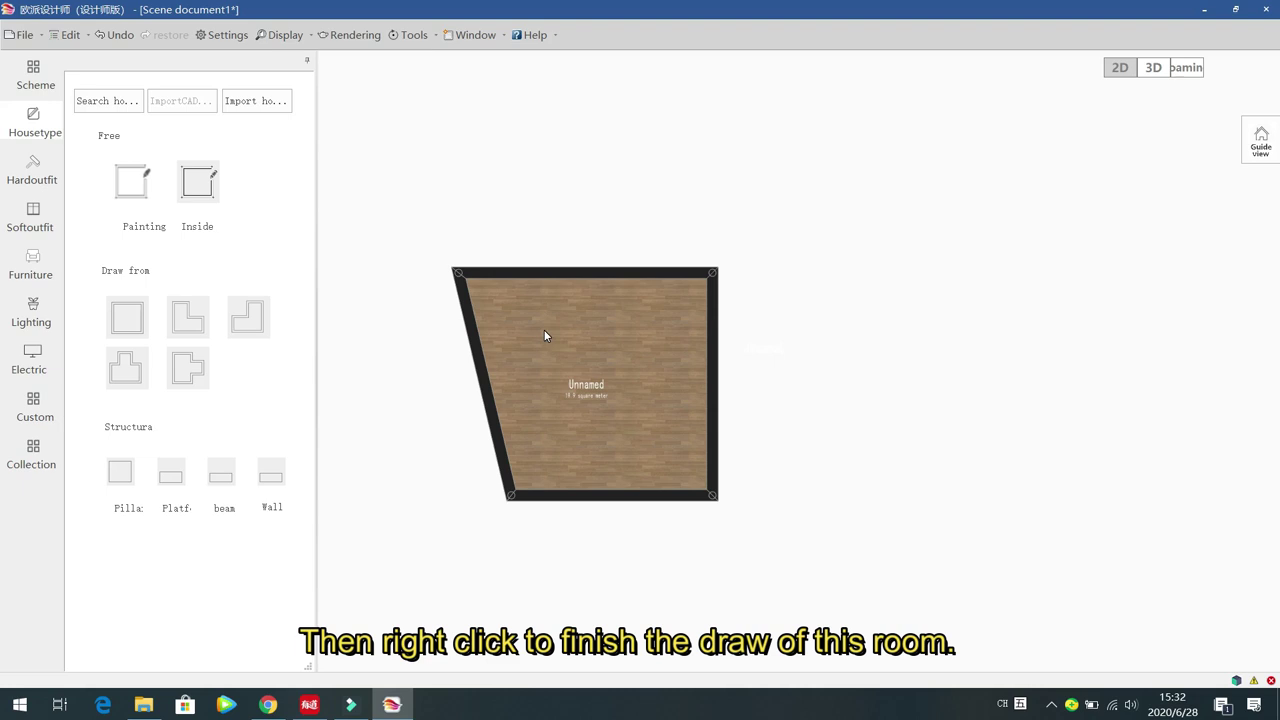
Step: Move the first room further left and up on the plan
{"action": "left_click", "coordinate": [579, 358]}
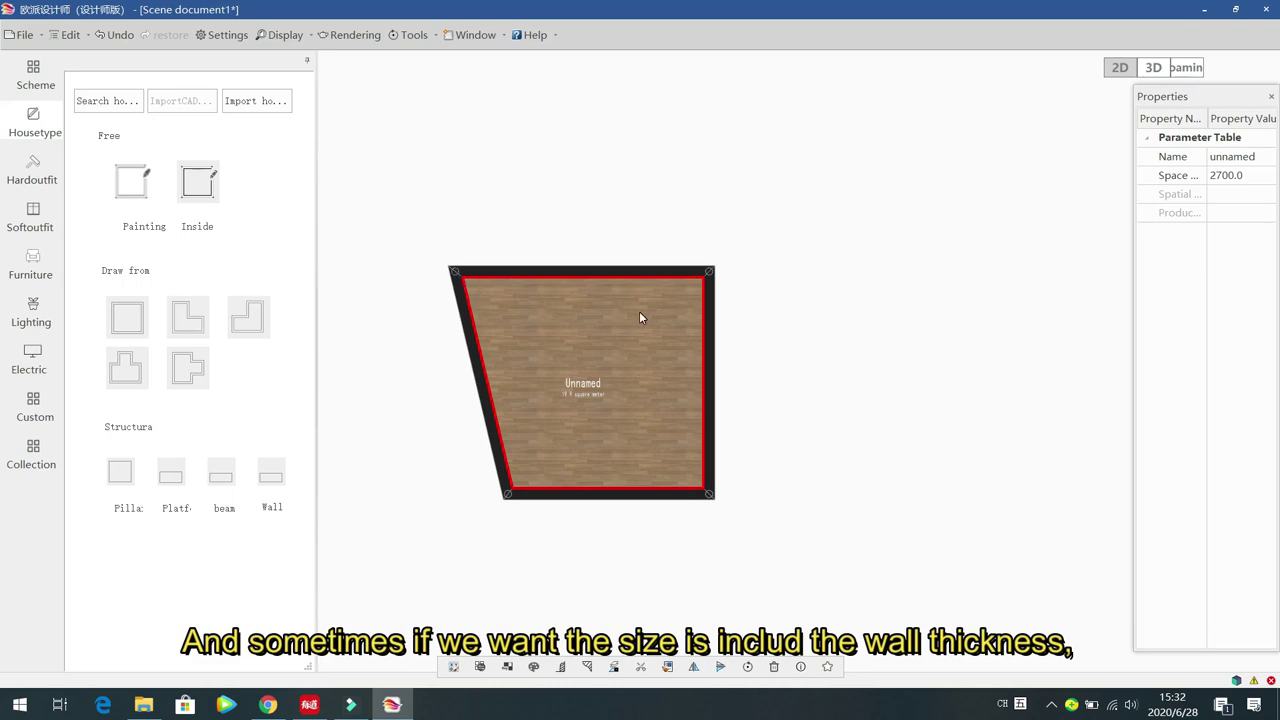
{"action": "left_click_drag", "start_coordinate": [628, 342], "coordinate": [467, 319]}
{"action": "left_click", "coordinate": [196, 184]}
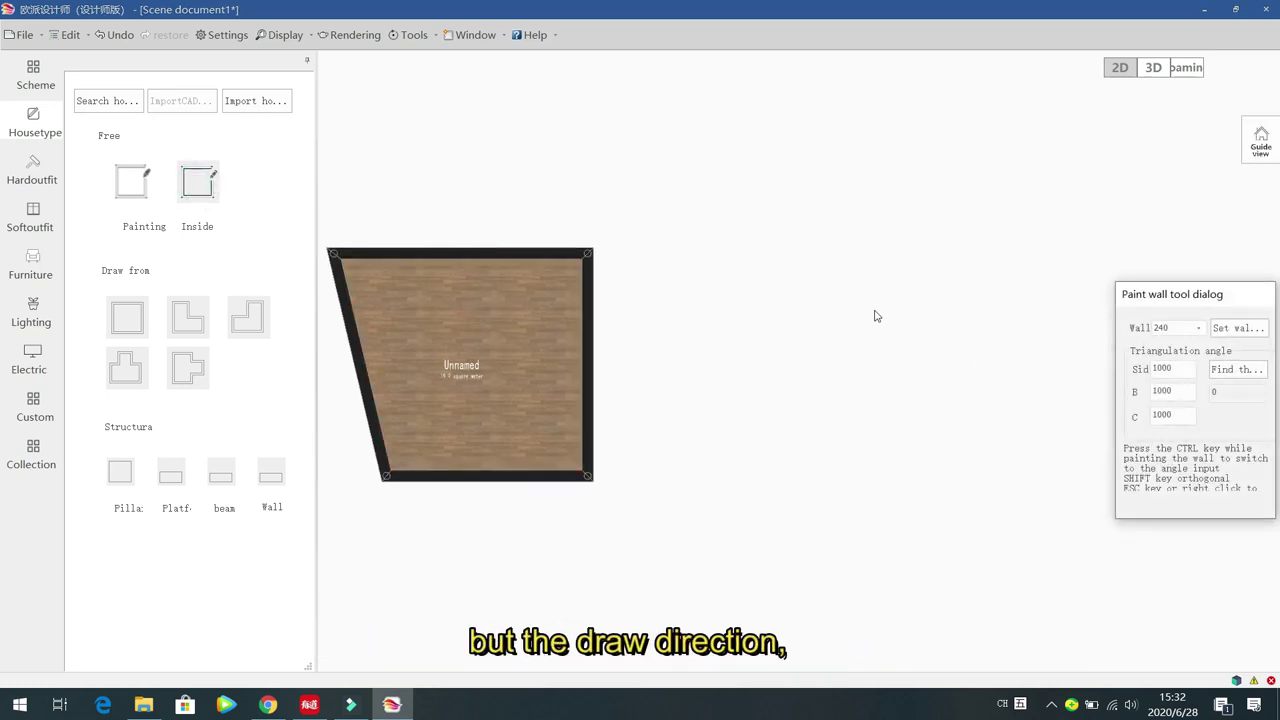
Step: Draw a second roughly rectangular room to the upper right with a 3320 mm right wall
{"action": "left_click", "coordinate": [745, 298]}
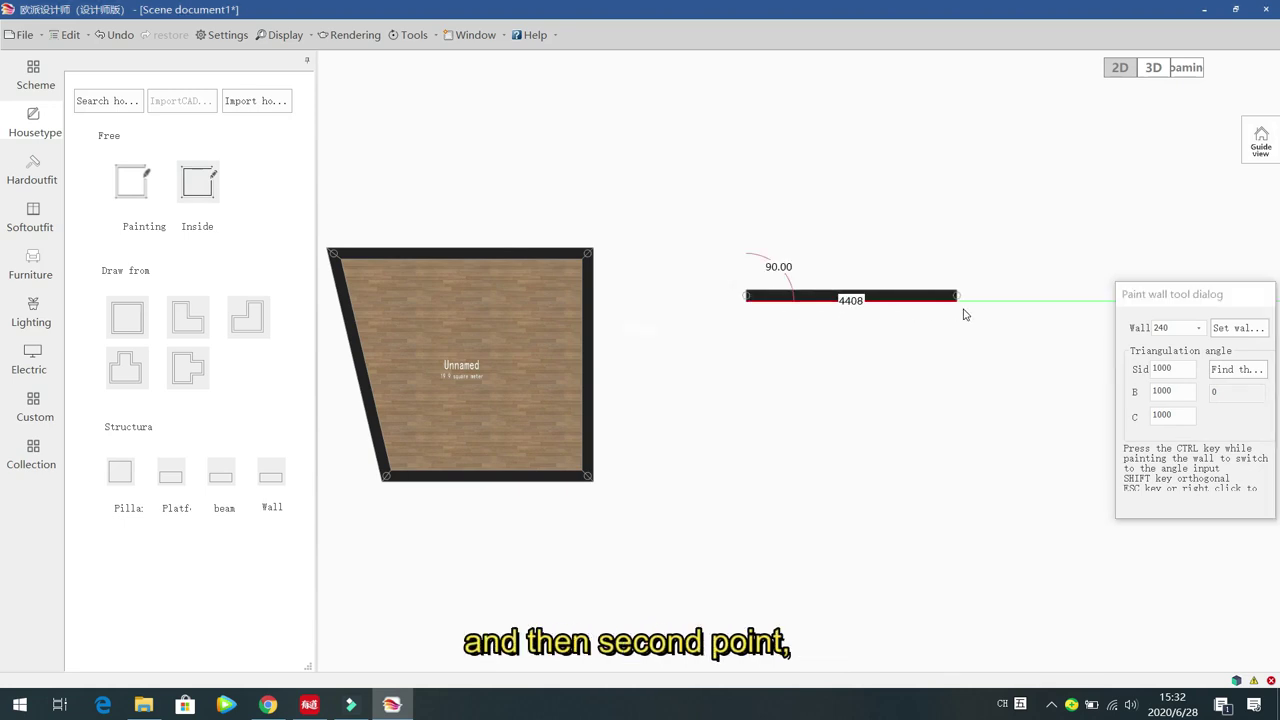
{"action": "left_click", "coordinate": [993, 314]}
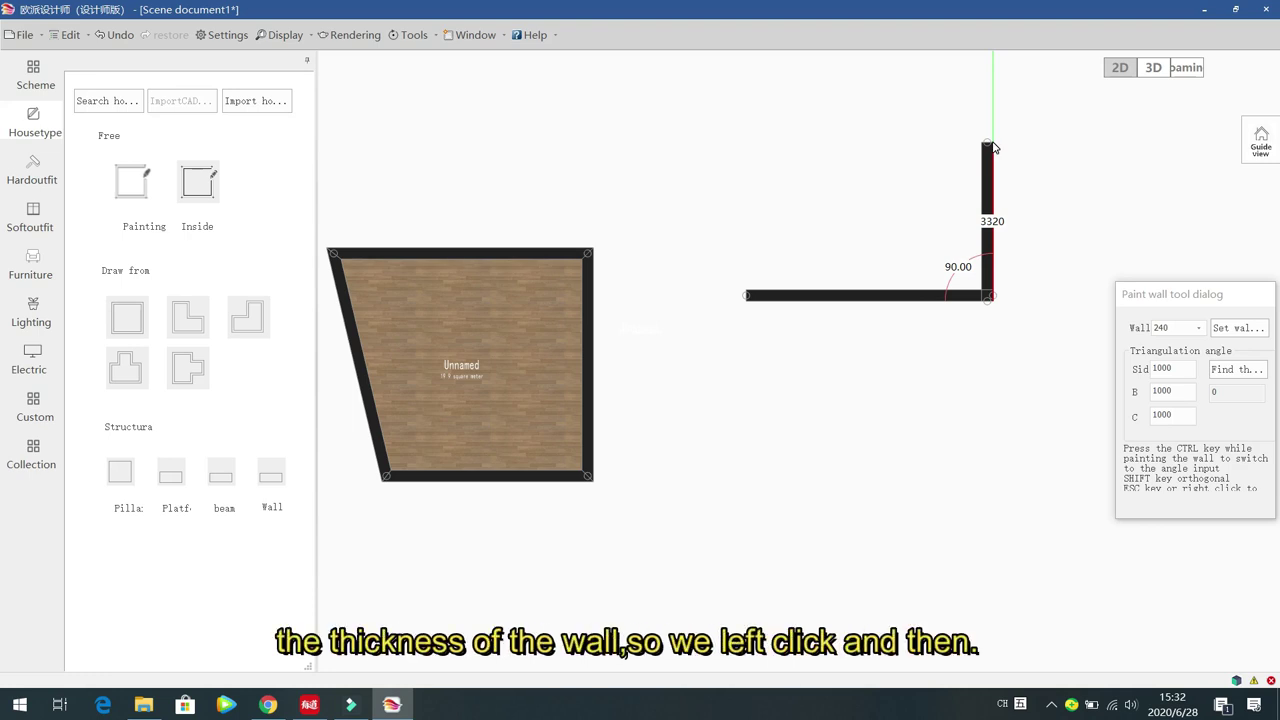
{"action": "left_click", "coordinate": [992, 146]}
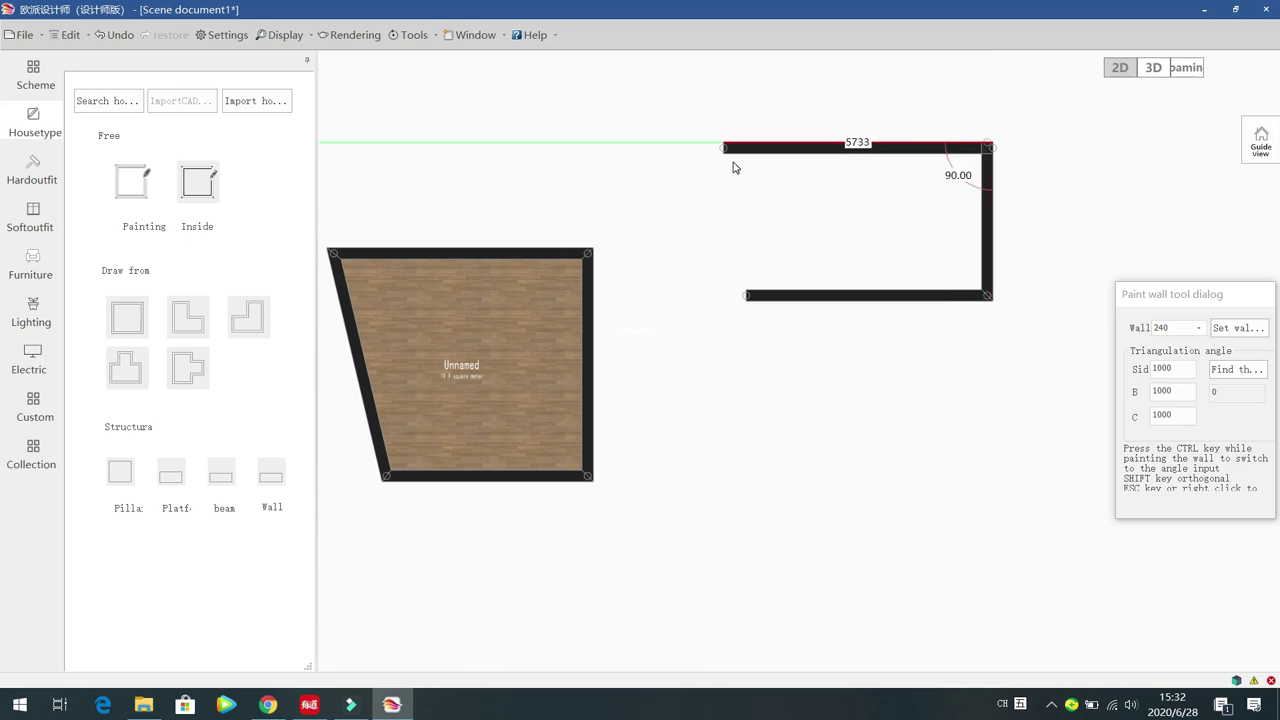
{"action": "left_click", "coordinate": [737, 164]}
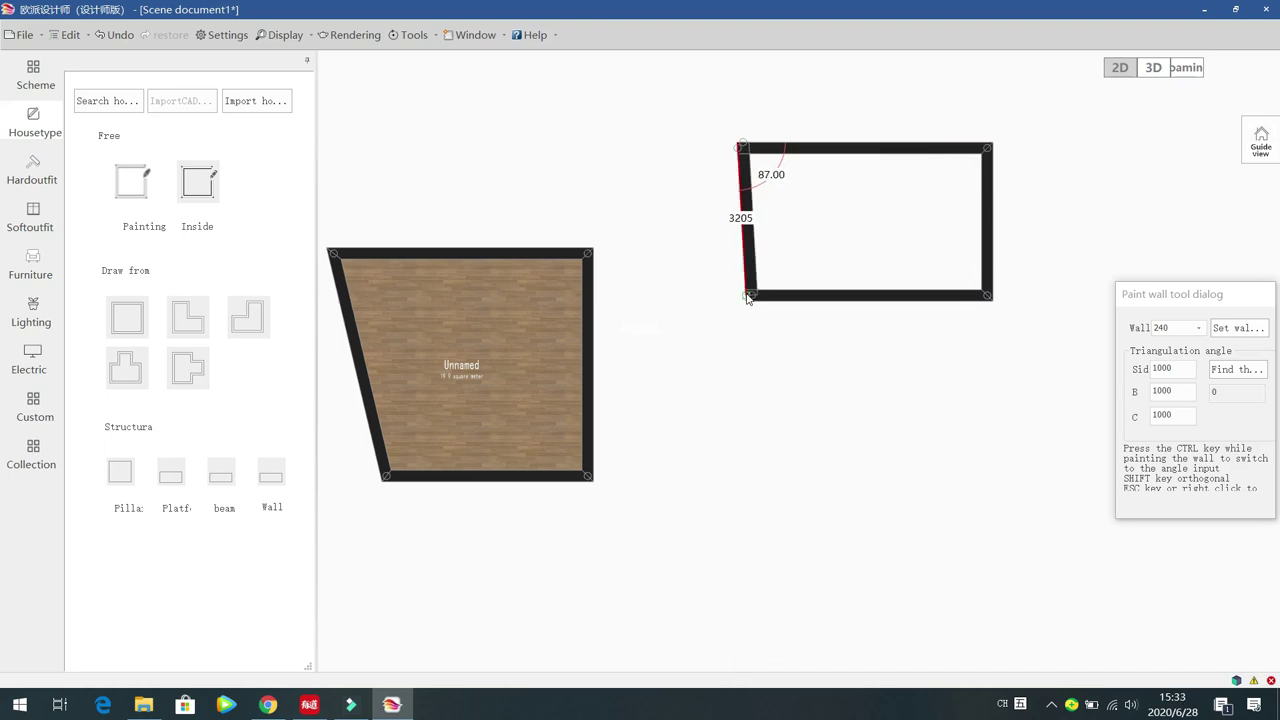
{"action": "left_click", "coordinate": [748, 297]}
{"action": "right_click", "coordinate": [729, 337]}
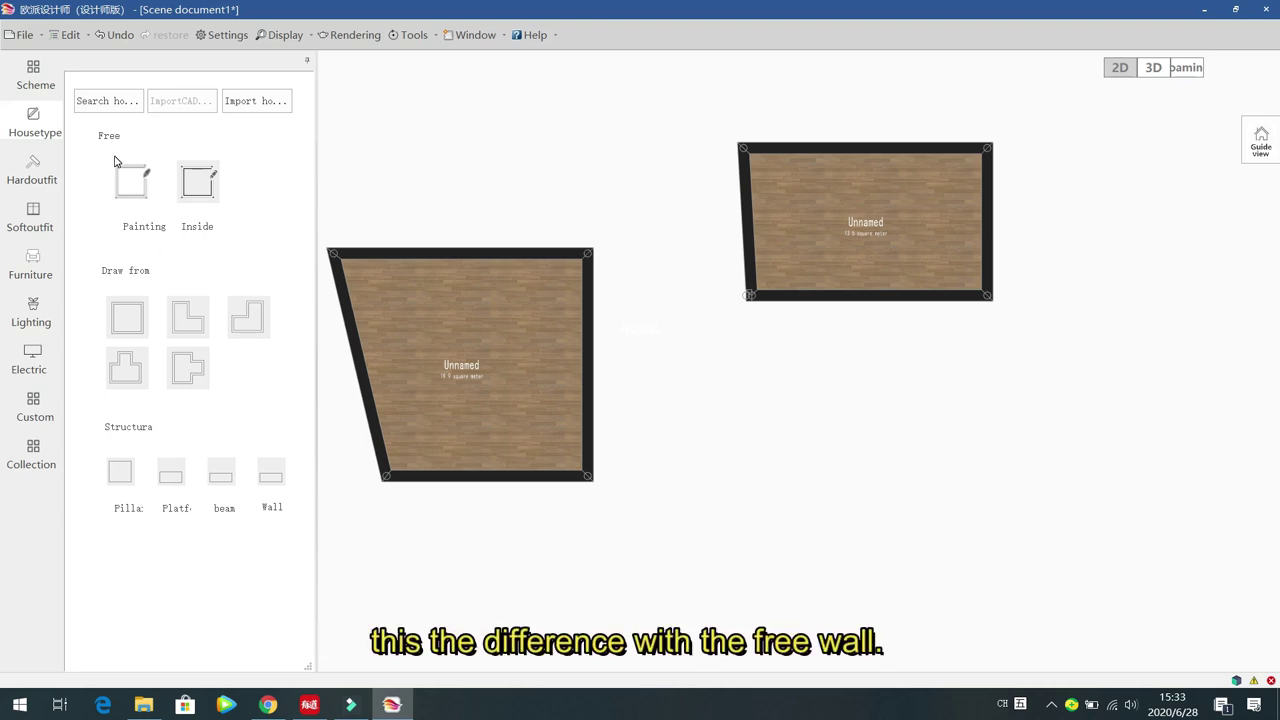
Step: Delete the left and right rooms with the trash icon, then select the leftover wall fragment
{"action": "left_click", "coordinate": [505, 341]}
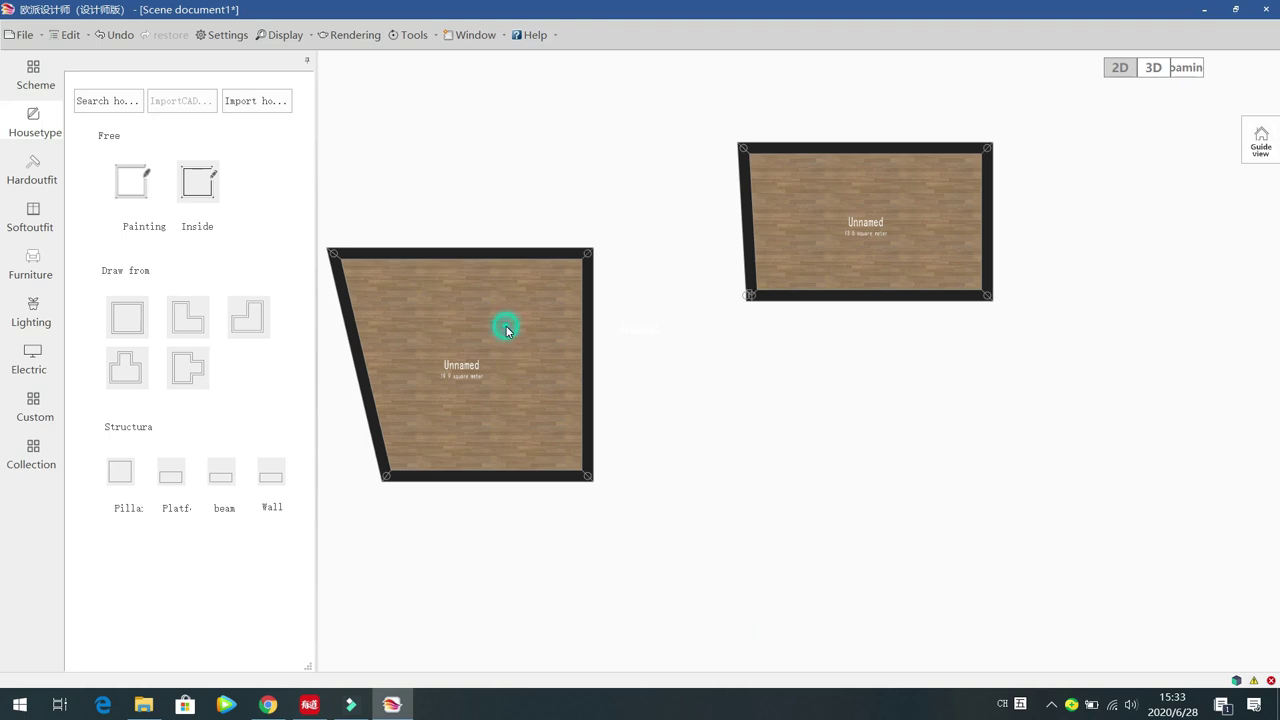
{"action": "left_click", "coordinate": [773, 666]}
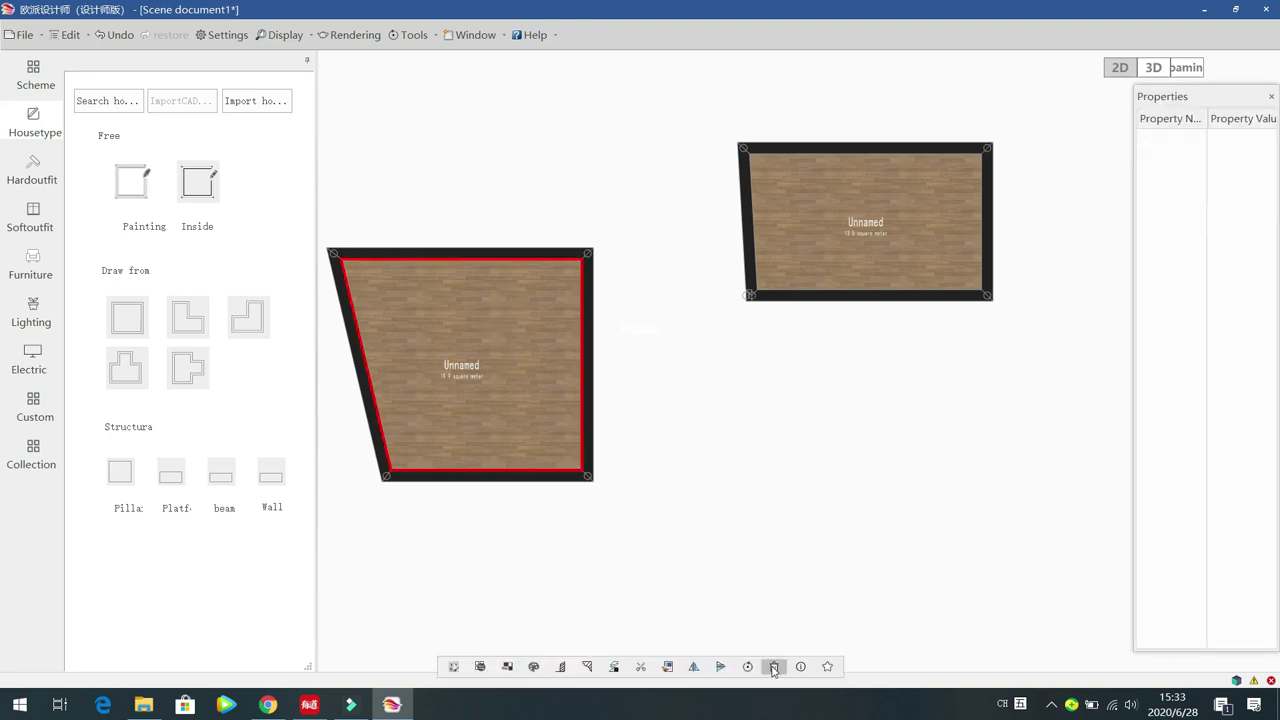
{"action": "left_click", "coordinate": [831, 231]}
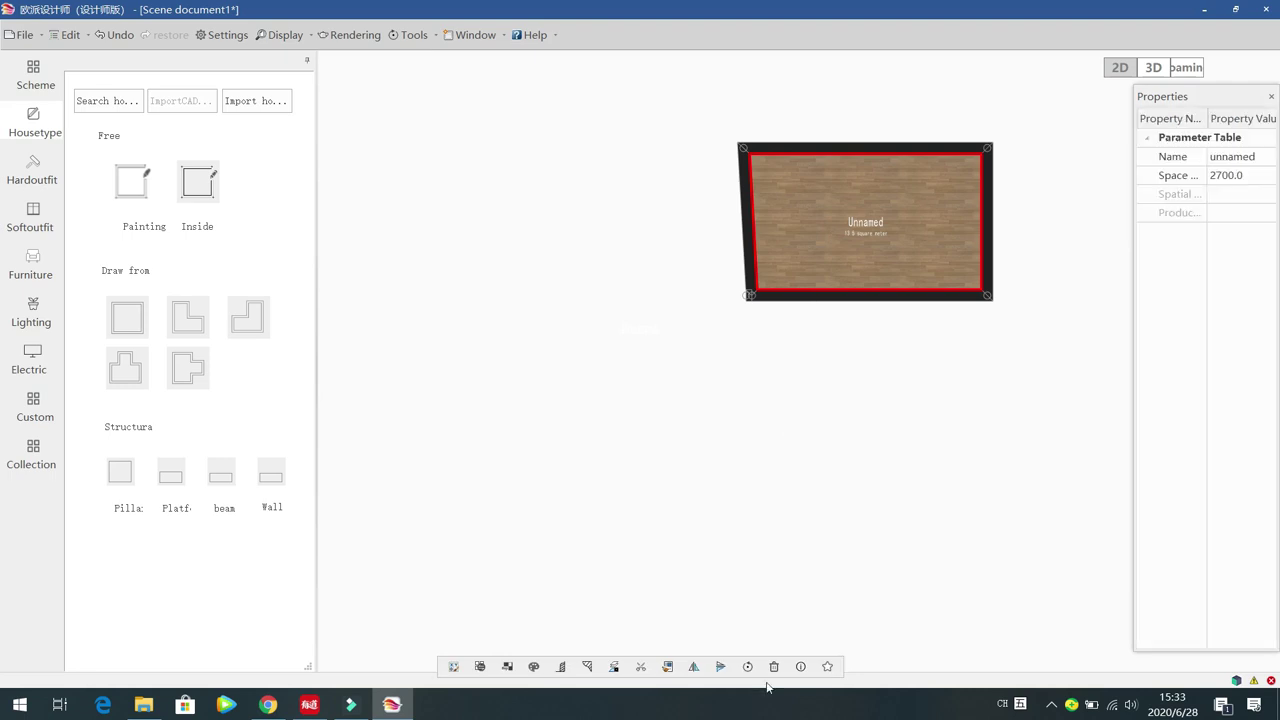
{"action": "left_click", "coordinate": [771, 665]}
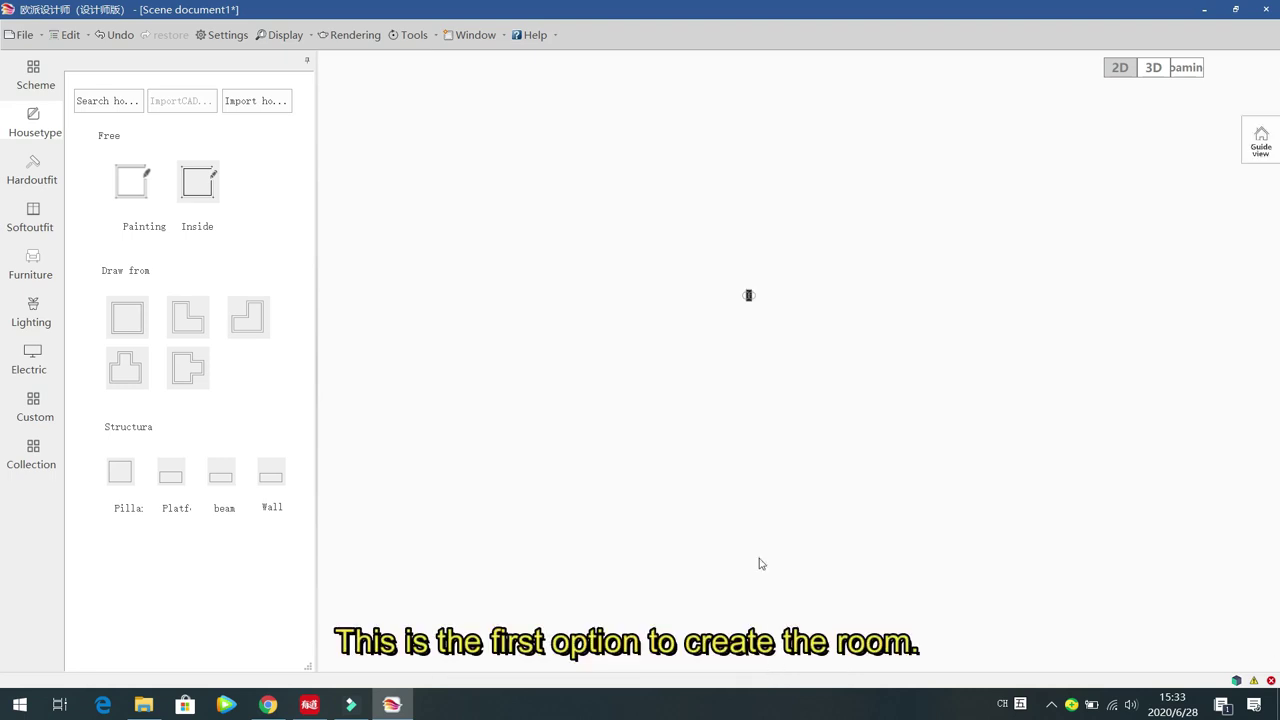
{"action": "left_click", "coordinate": [749, 298]}
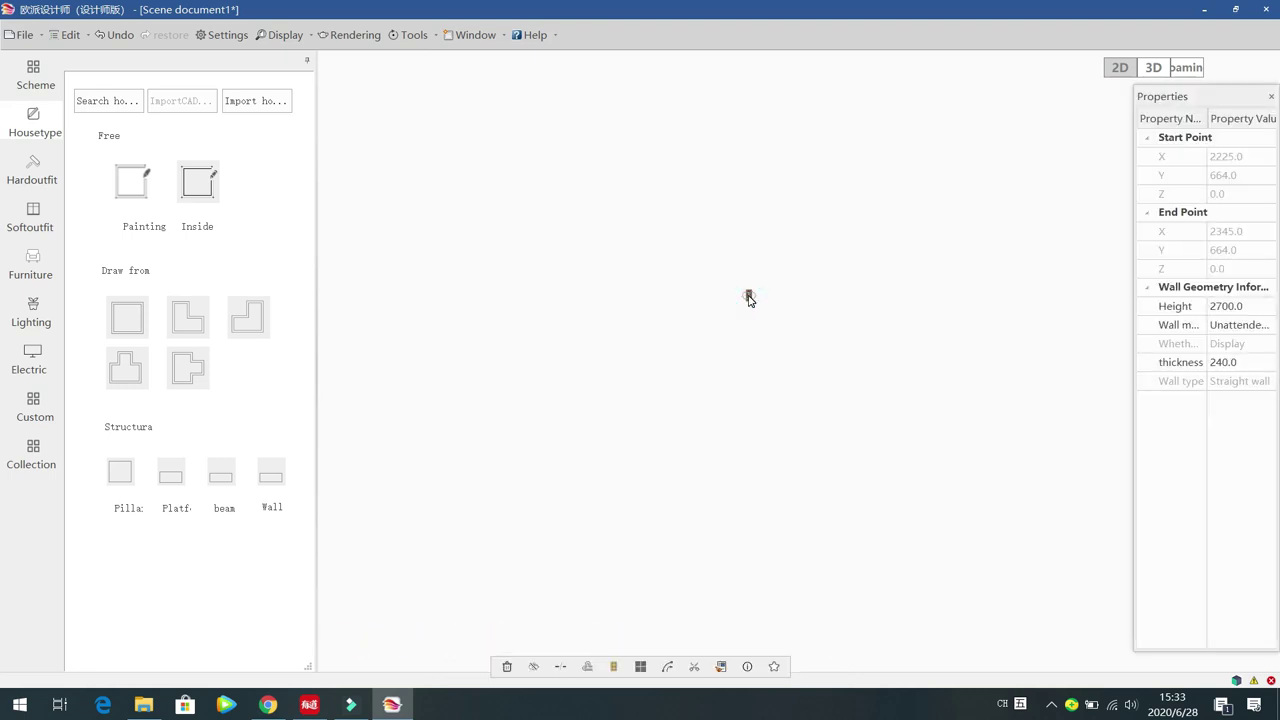
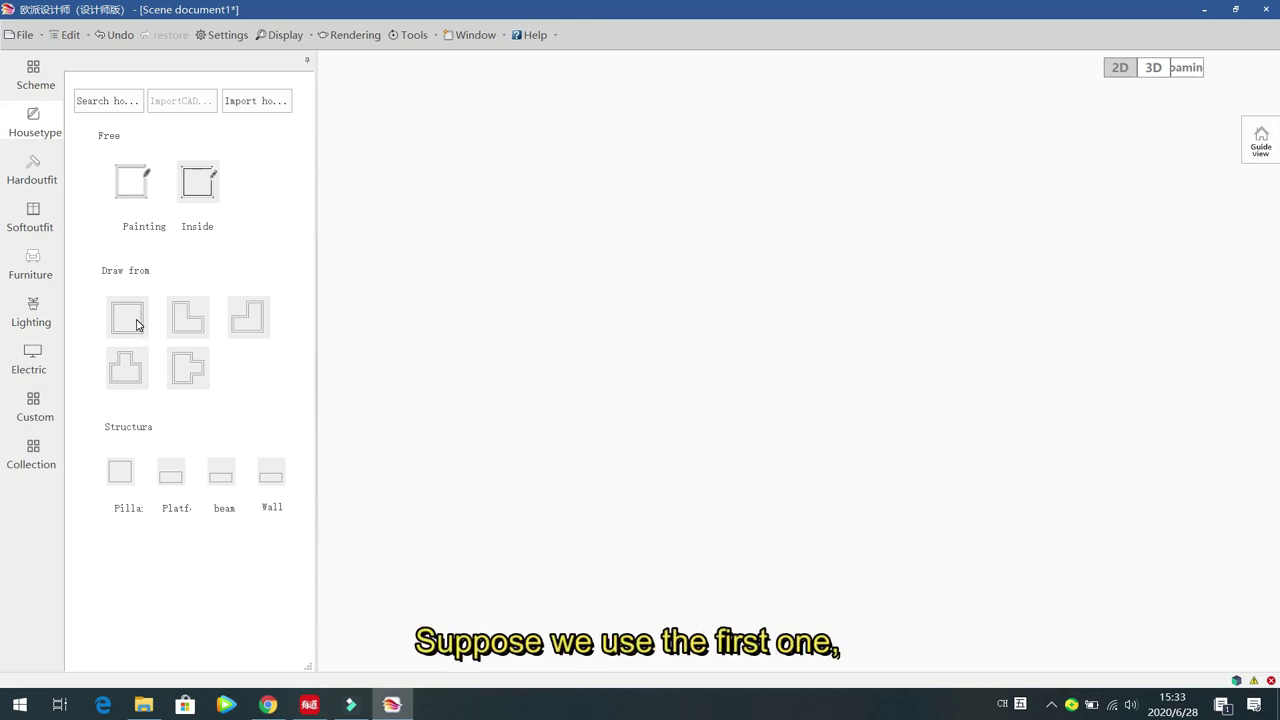
{"action": "left_click", "coordinate": [137, 325]}
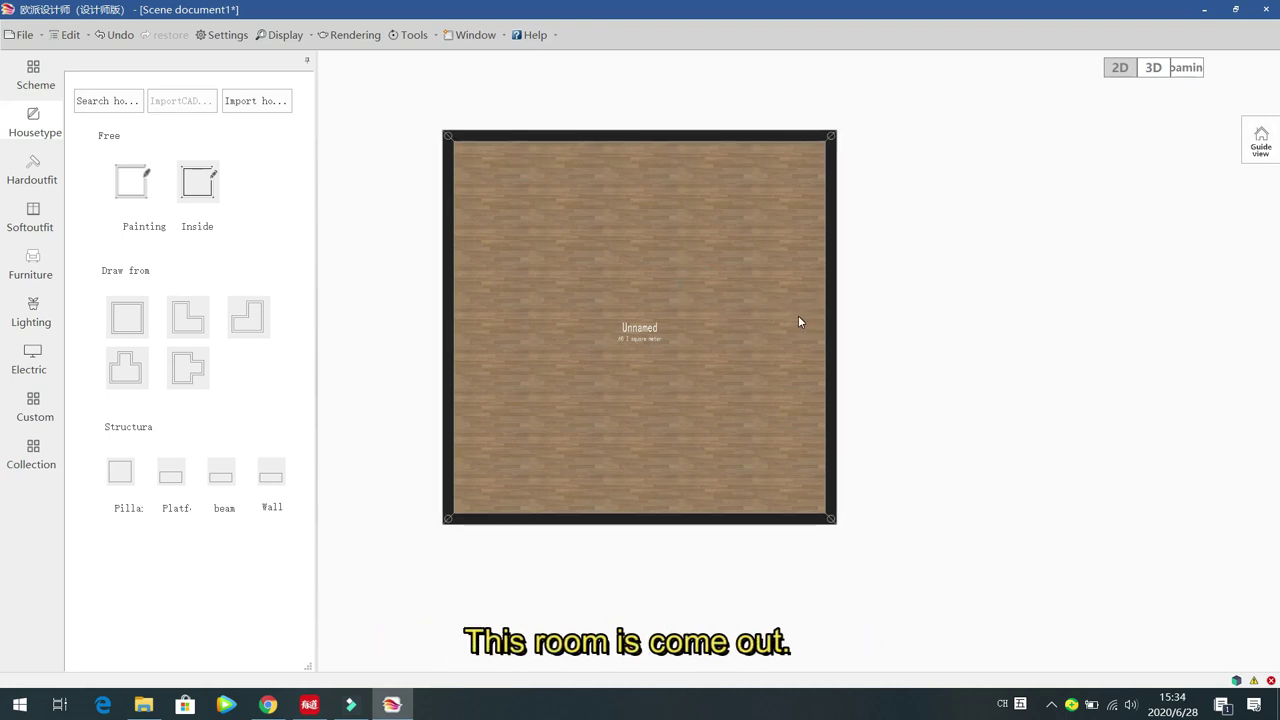
{"action": "left_click_drag", "start_coordinate": [646, 246], "coordinate": [797, 334]}
{"action": "left_click", "coordinate": [698, 267]}
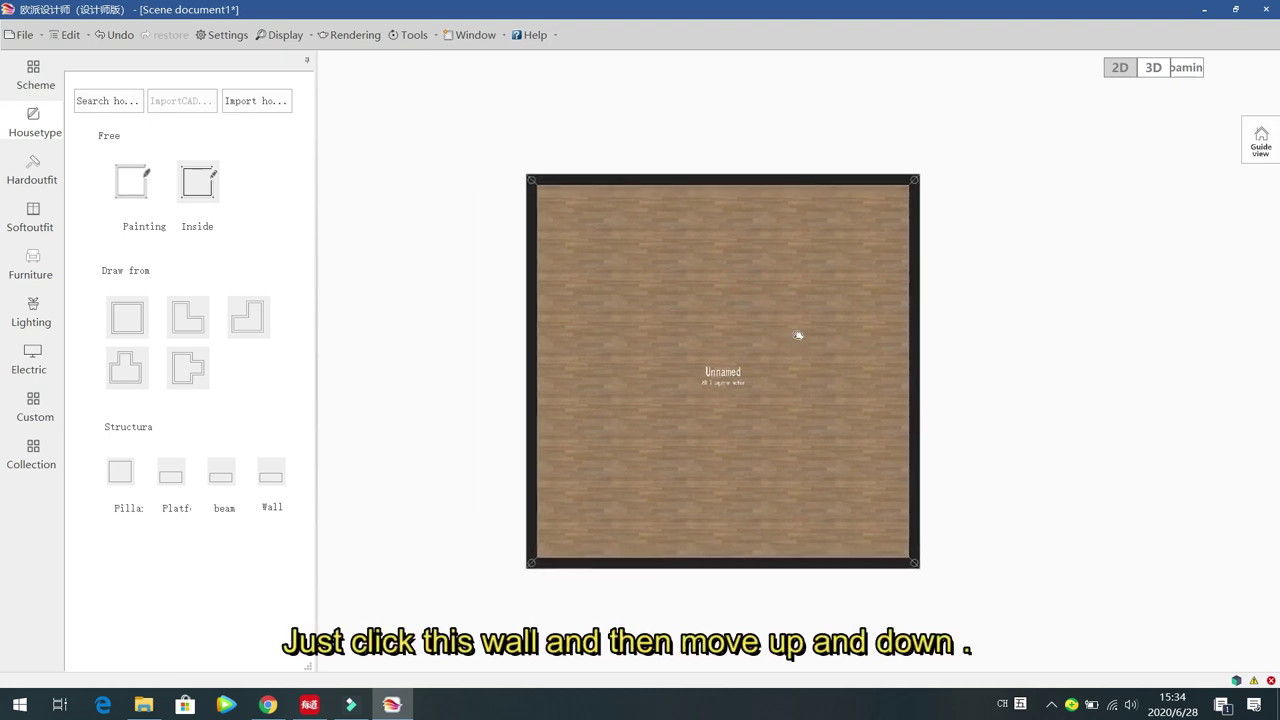
{"action": "left_click", "coordinate": [725, 180]}
{"action": "left_click_drag", "start_coordinate": [733, 178], "coordinate": [727, 268]}
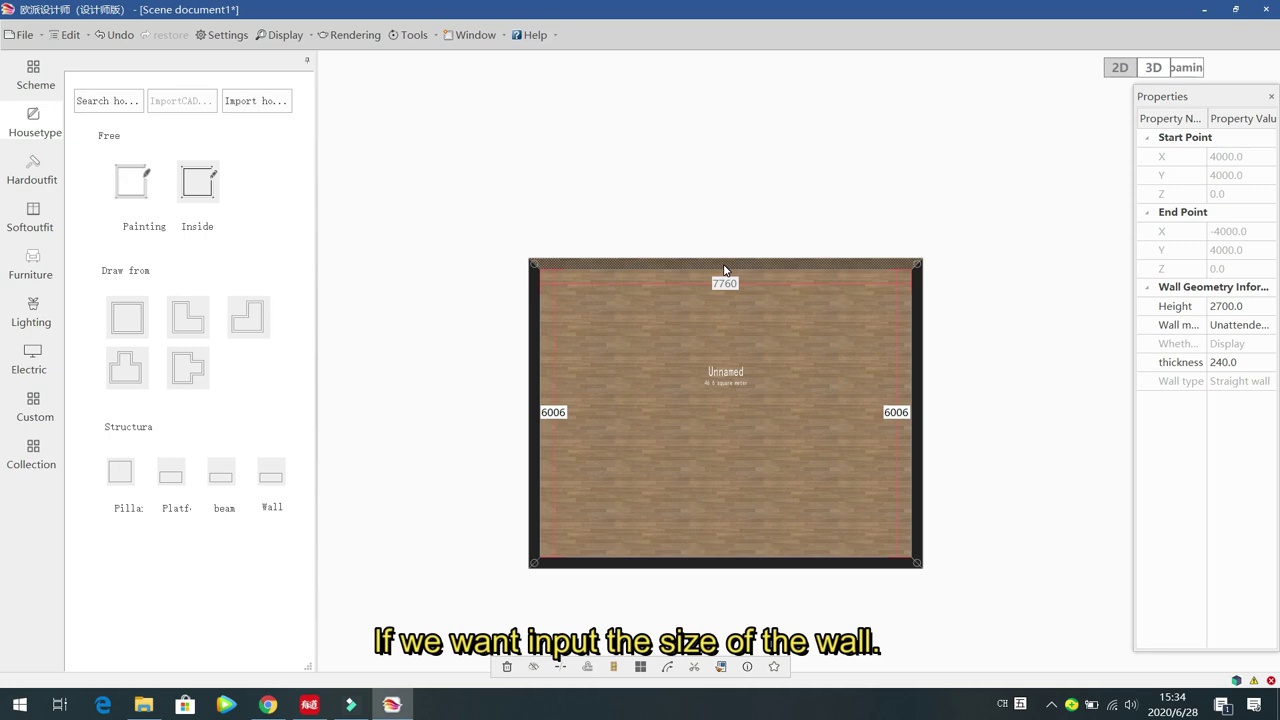
{"action": "left_click", "coordinate": [674, 348]}
{"action": "left_click", "coordinate": [670, 274]}
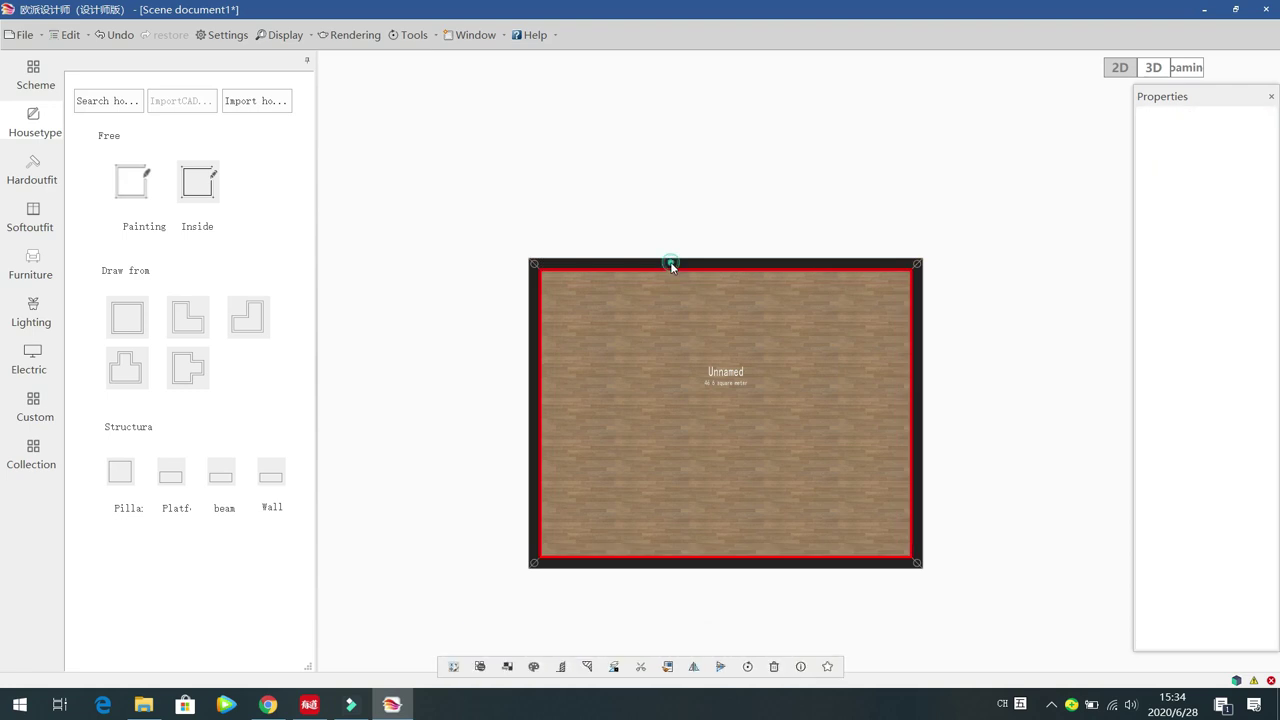
{"action": "left_click", "coordinate": [671, 264]}
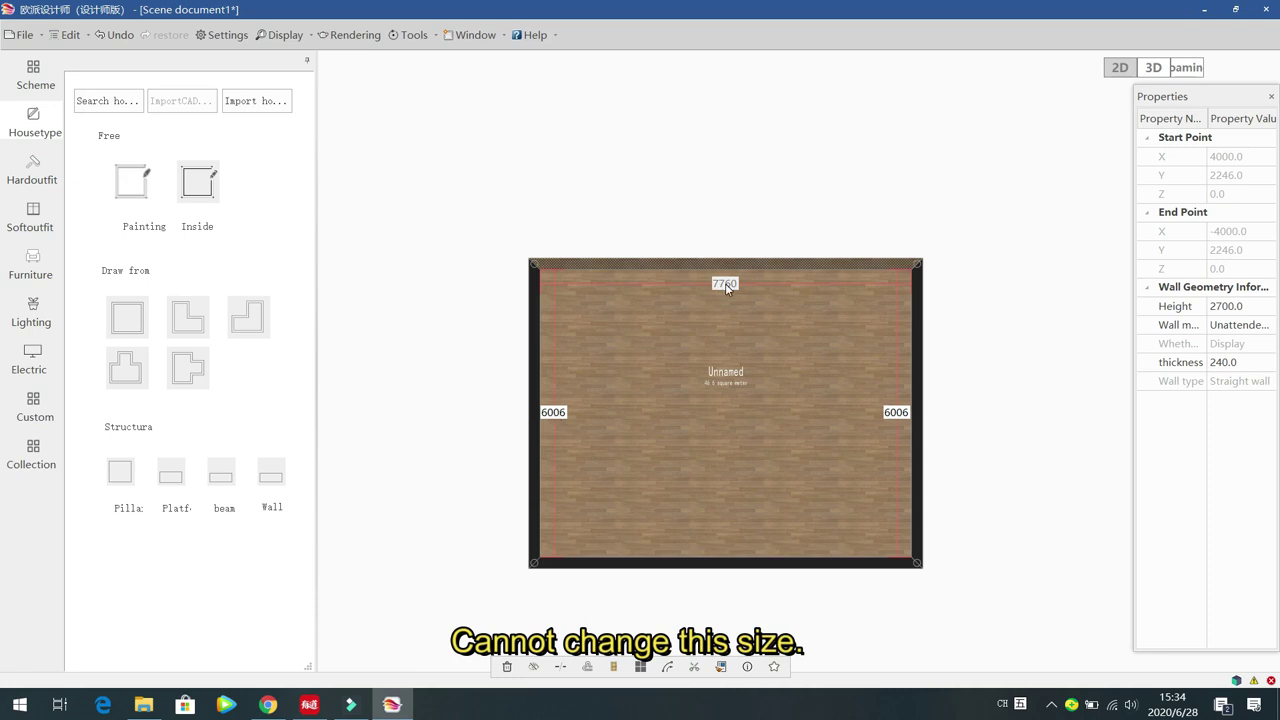
{"action": "left_click", "coordinate": [555, 413]}
{"action": "type", "text": "5000"}
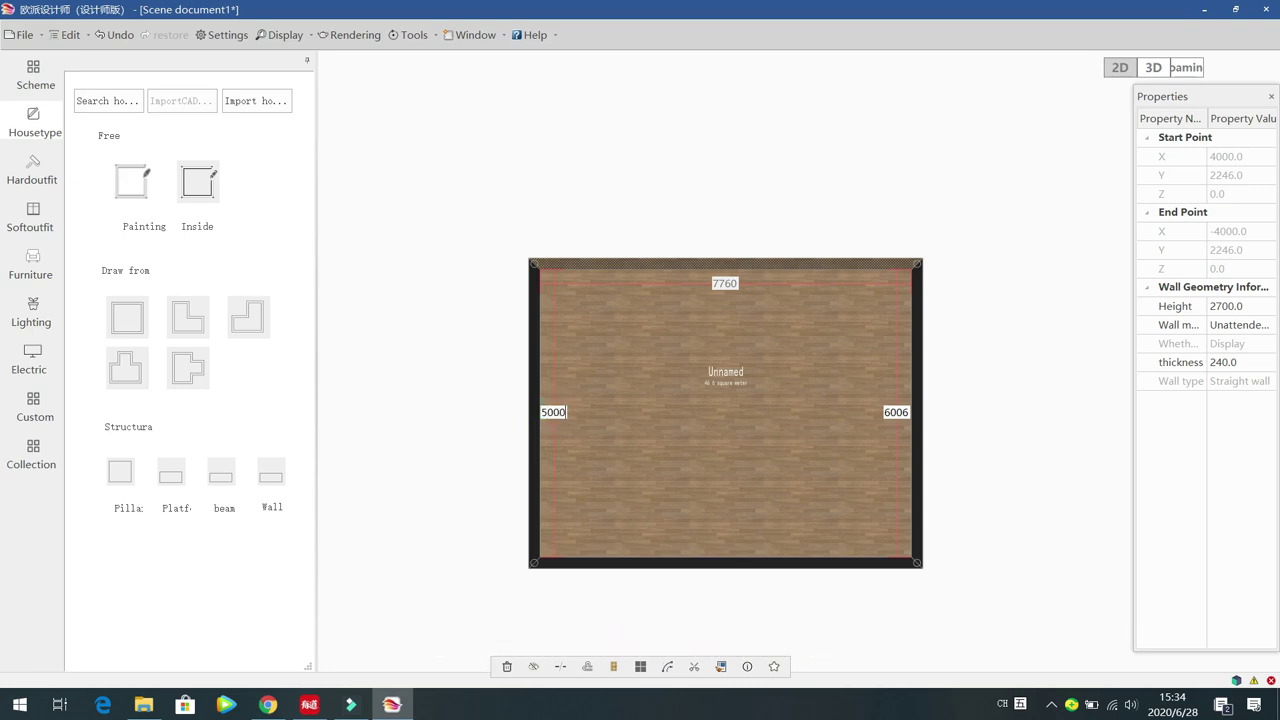
{"action": "key", "text": "Return"}
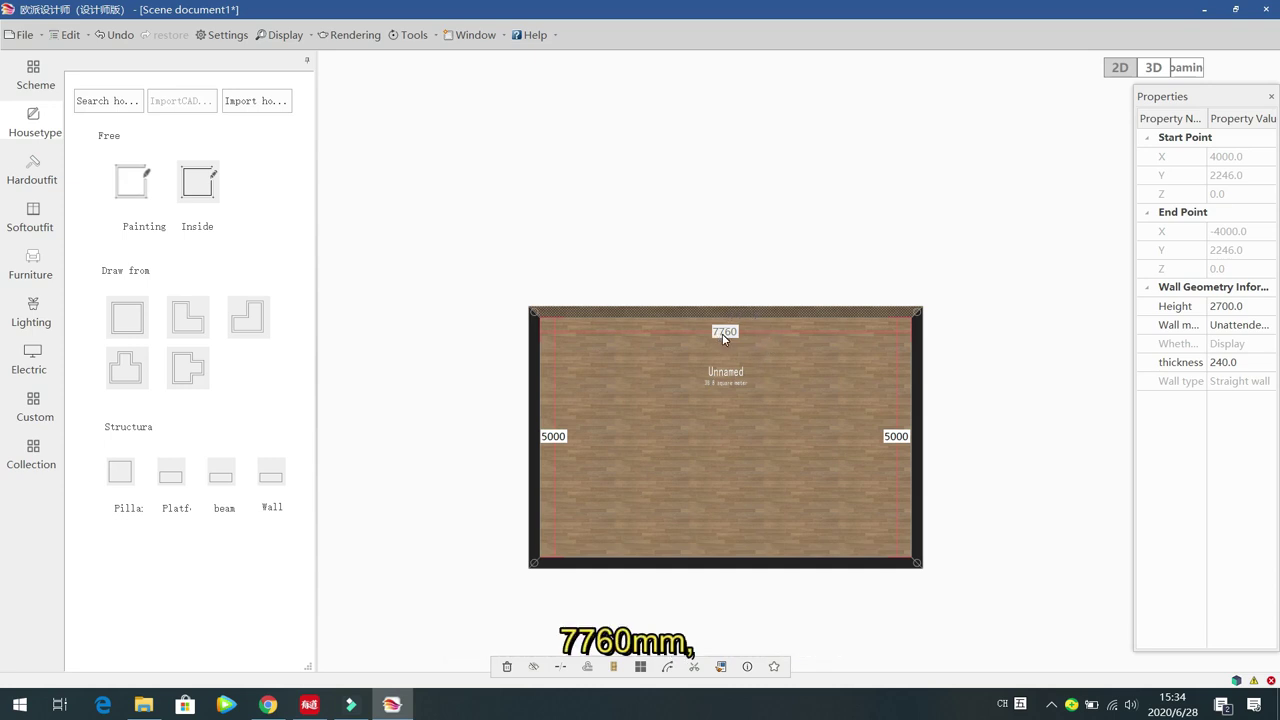
{"action": "left_click", "coordinate": [535, 374]}
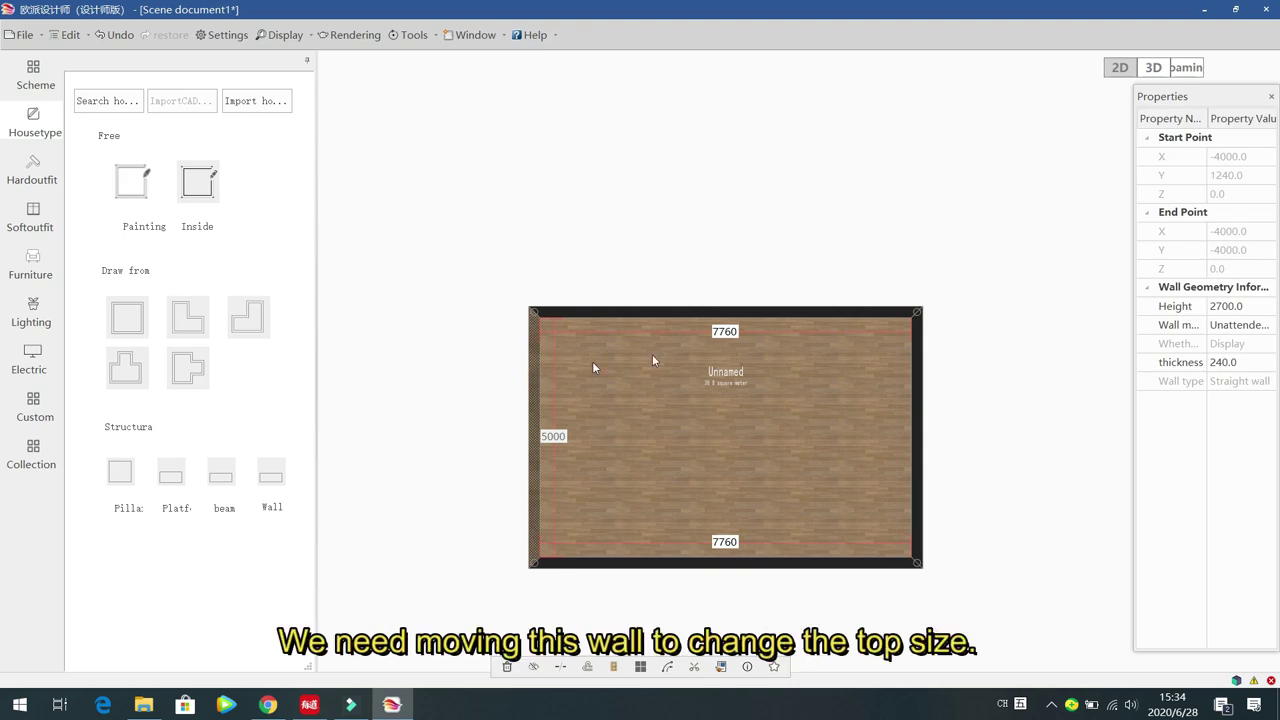
{"action": "left_click", "coordinate": [724, 332]}
{"action": "type", "text": "6000"}
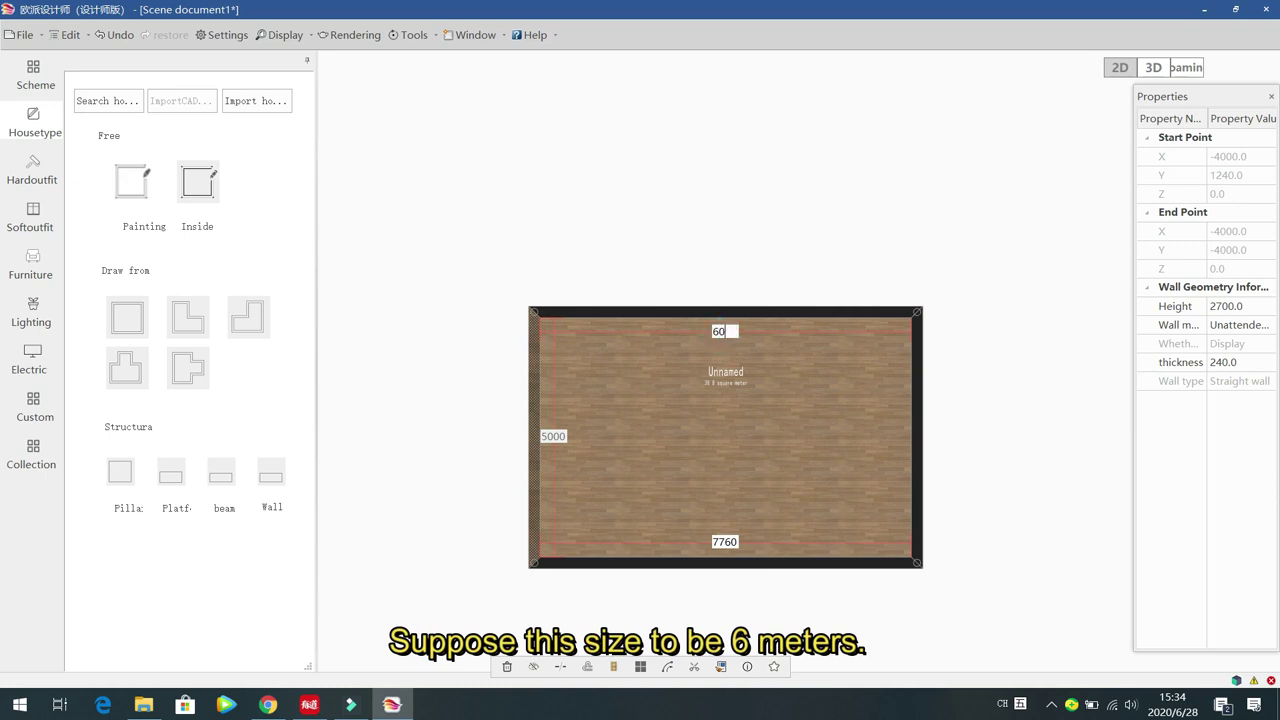
{"action": "key", "text": "Return"}
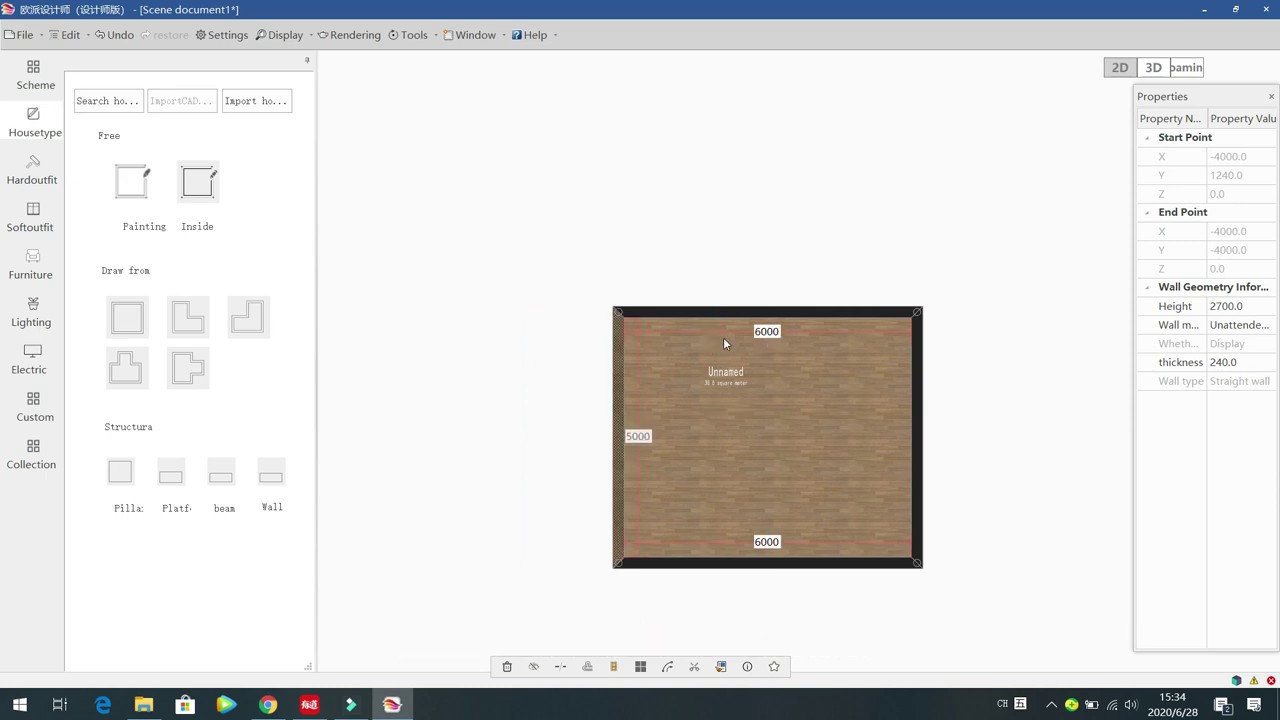
{"action": "left_click", "coordinate": [743, 430]}
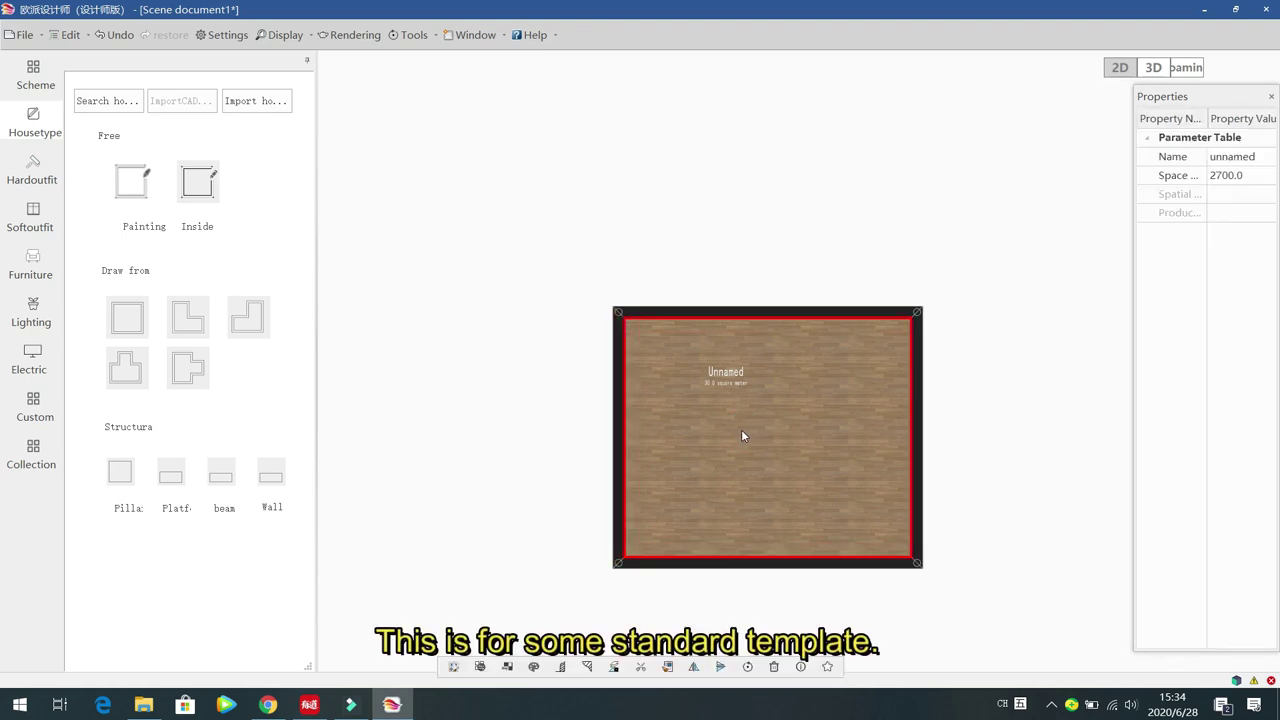
{"action": "left_click_drag", "start_coordinate": [748, 426], "coordinate": [548, 302]}
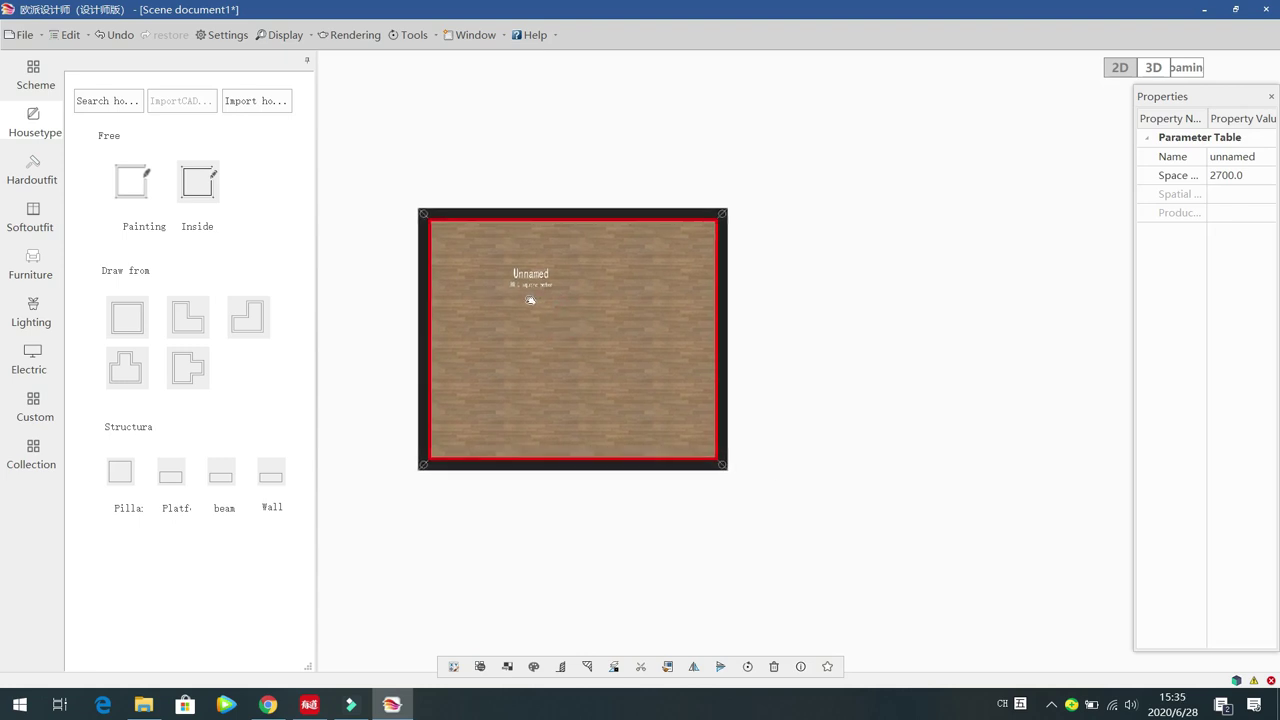
{"action": "left_click", "coordinate": [776, 673]}
{"action": "key", "text": "Delete"}
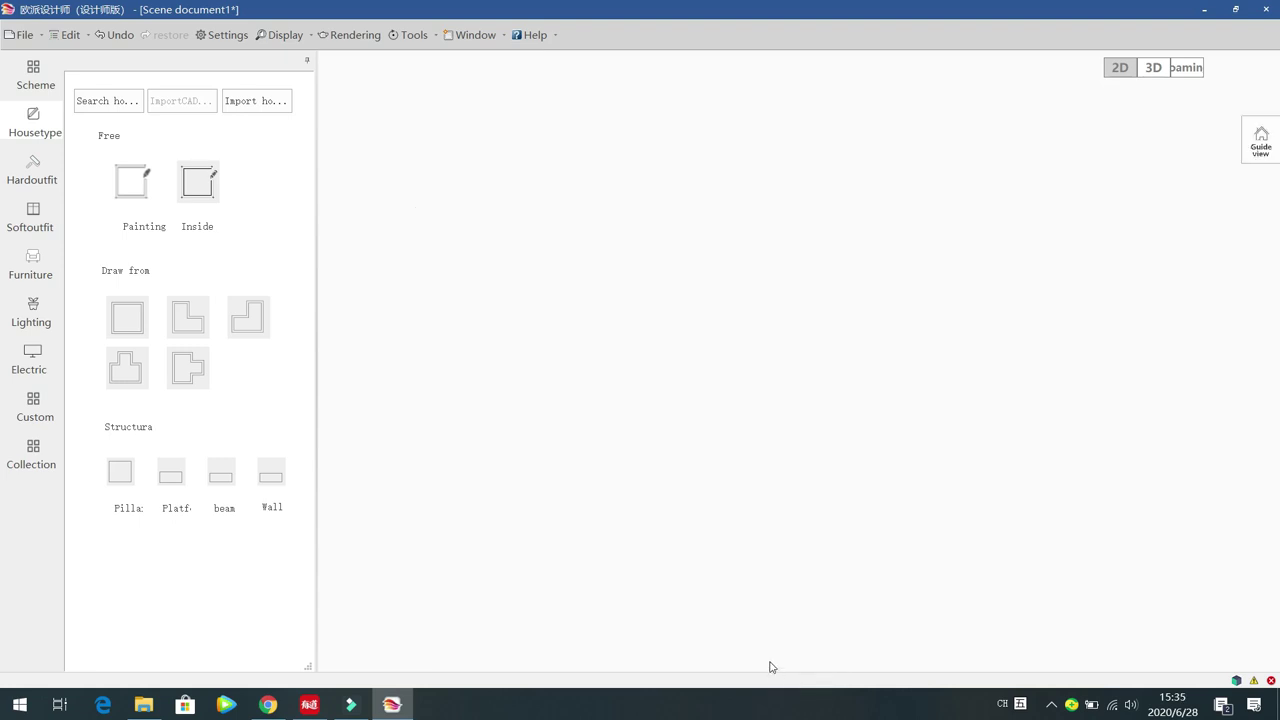
{"action": "left_click", "coordinate": [187, 320]}
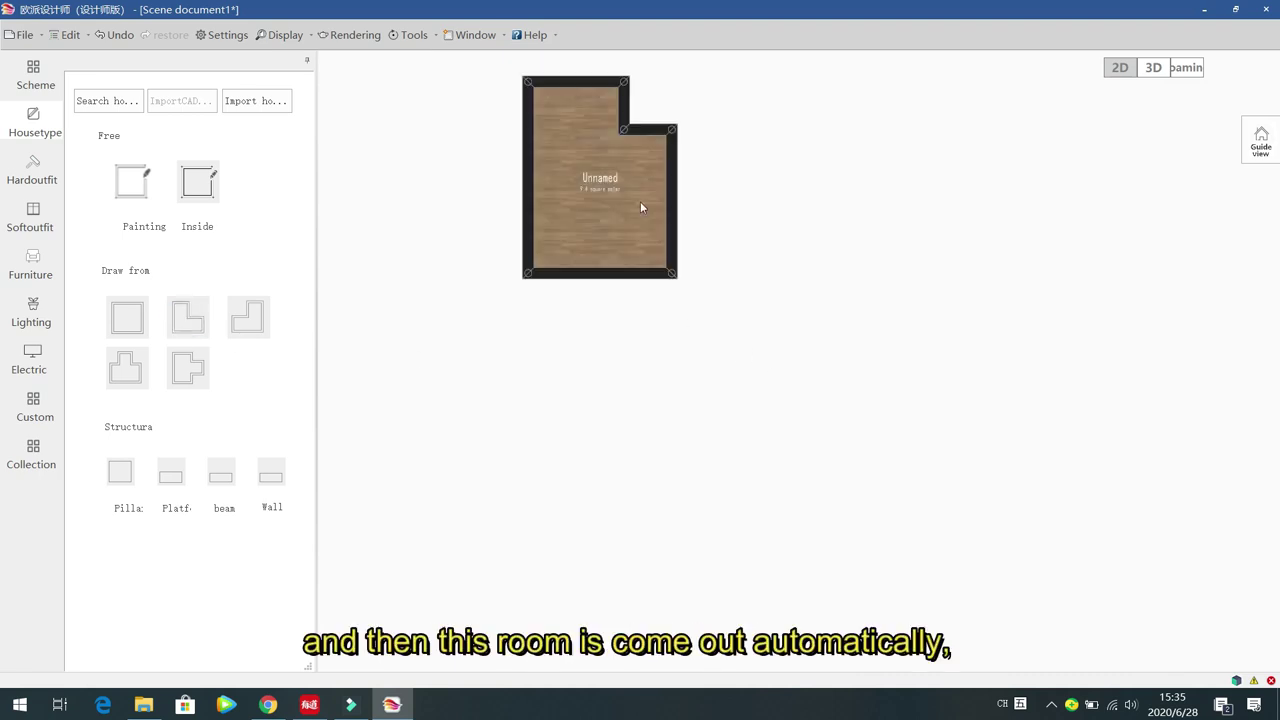
{"action": "left_click", "coordinate": [644, 244]}
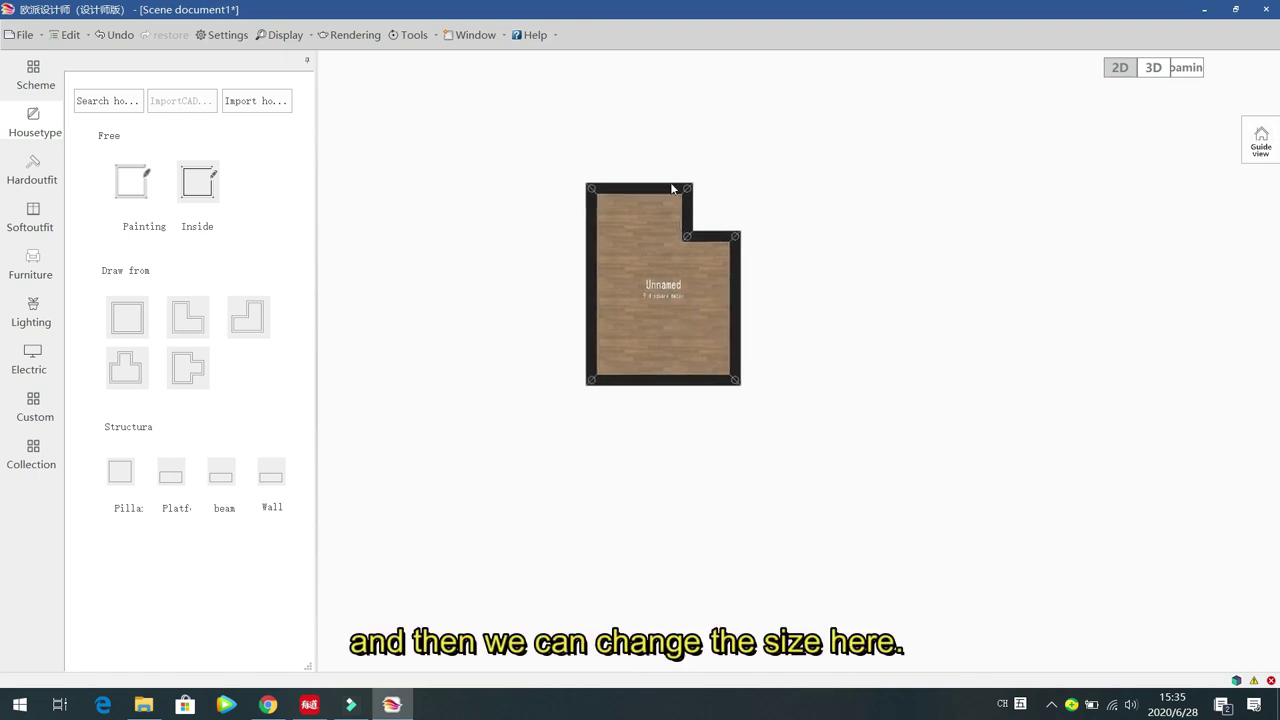
{"action": "scroll", "coordinate": [672, 189], "scroll_direction": "up", "scroll_amount": 3}
{"action": "left_click", "coordinate": [711, 227]}
{"action": "left_click_drag", "start_coordinate": [711, 227], "coordinate": [1037, 235]}
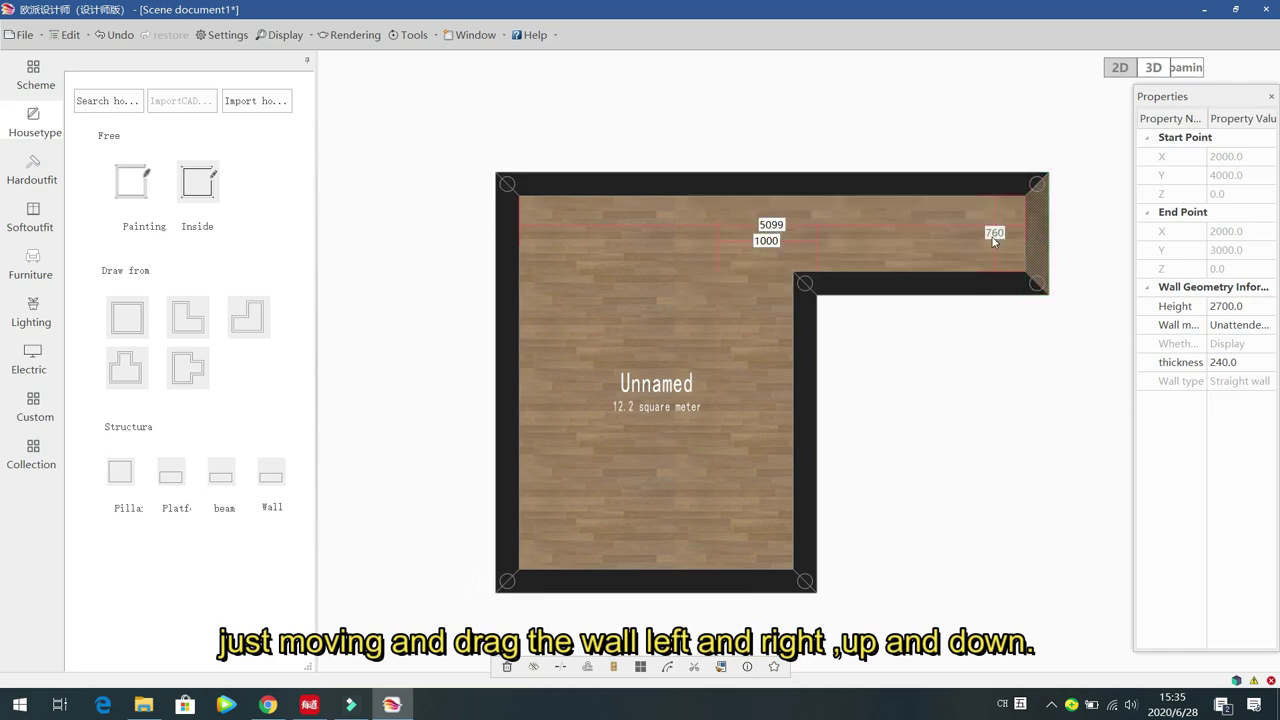
{"action": "left_click", "coordinate": [929, 287]}
{"action": "left_click_drag", "start_coordinate": [926, 289], "coordinate": [936, 391]}
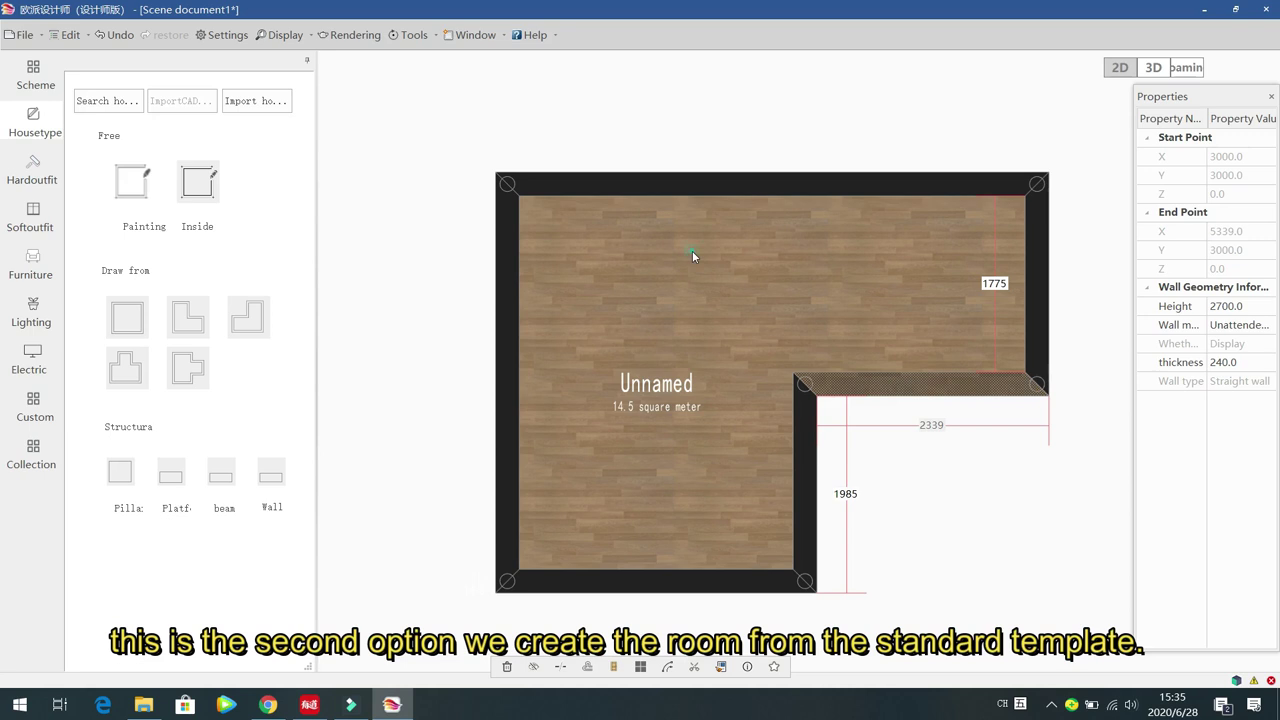
{"action": "left_click", "coordinate": [714, 294]}
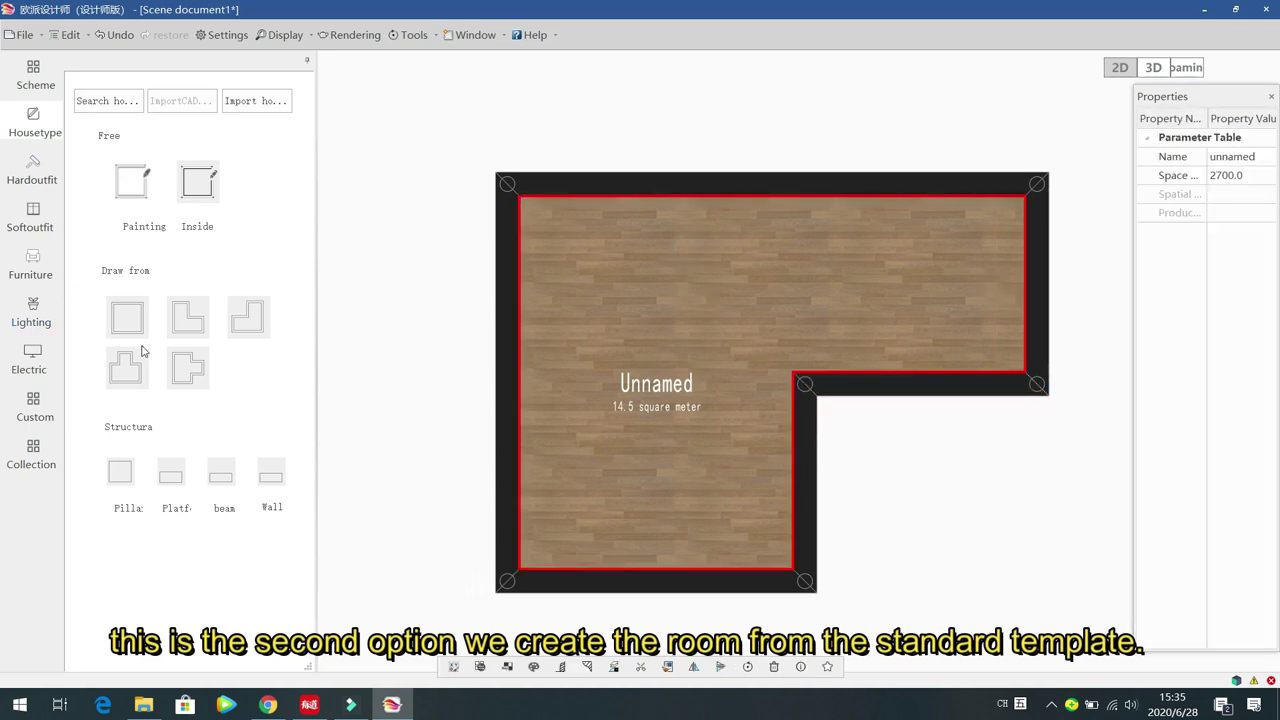
{"action": "left_click", "coordinate": [627, 316]}
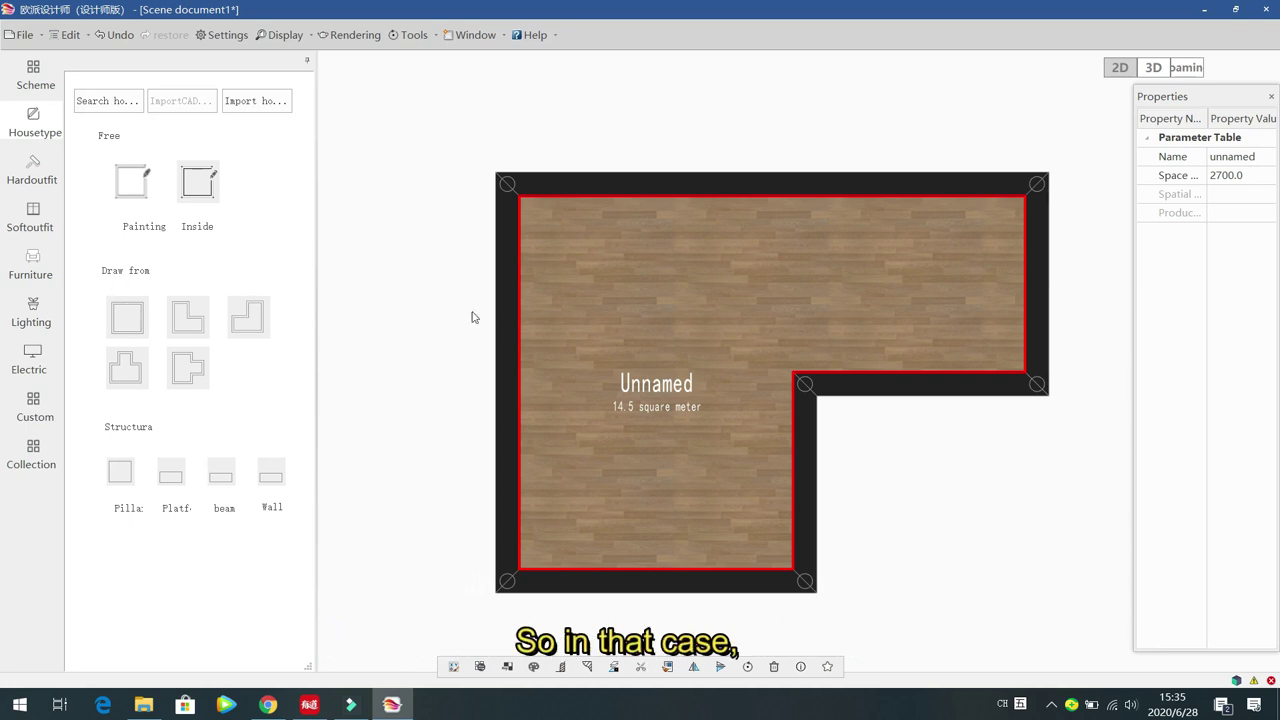
{"action": "left_click", "coordinate": [604, 298]}
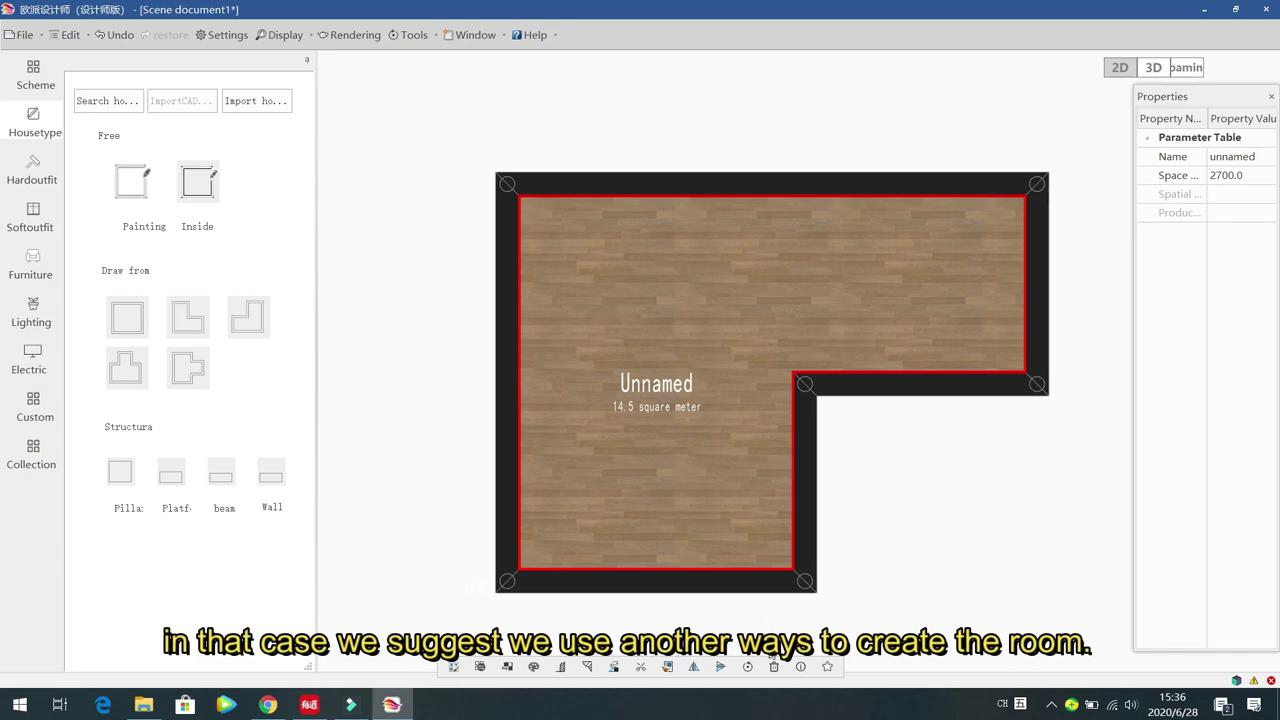
{"action": "left_click", "coordinate": [774, 667]}
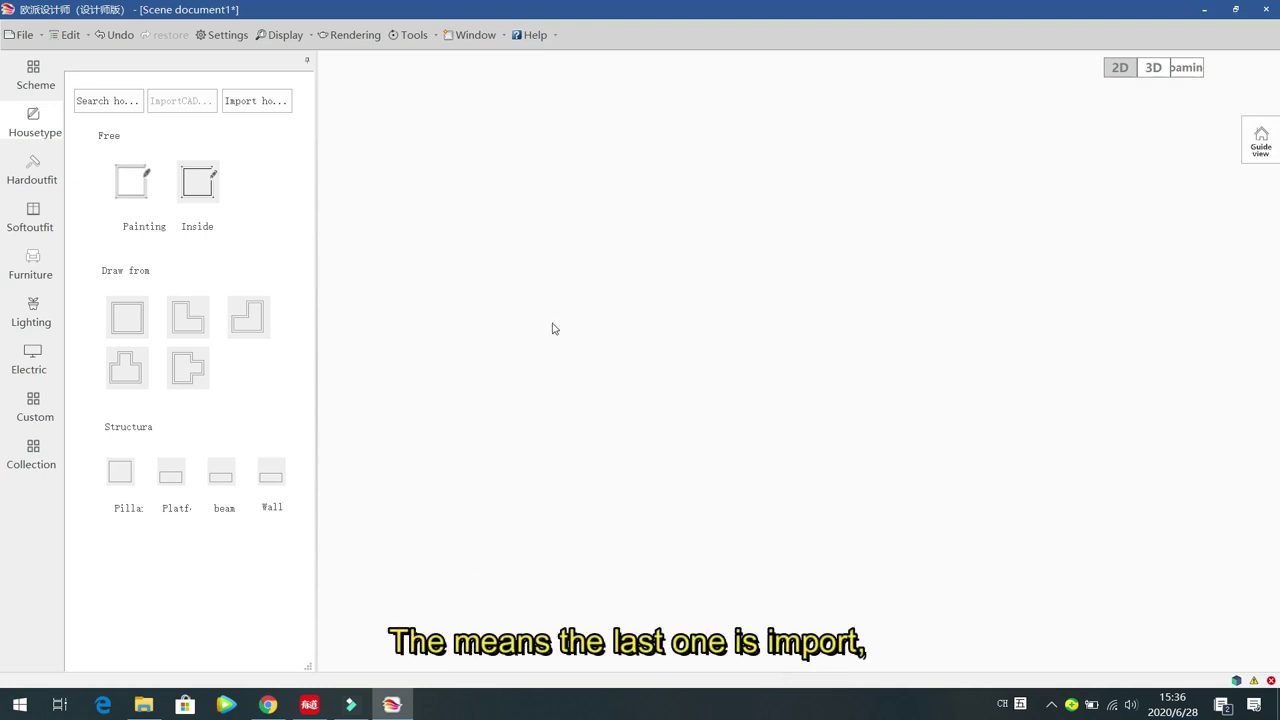
Step: Import the Desktop image timg (1).jpg as the house-type floor plan
{"action": "left_click", "coordinate": [265, 100]}
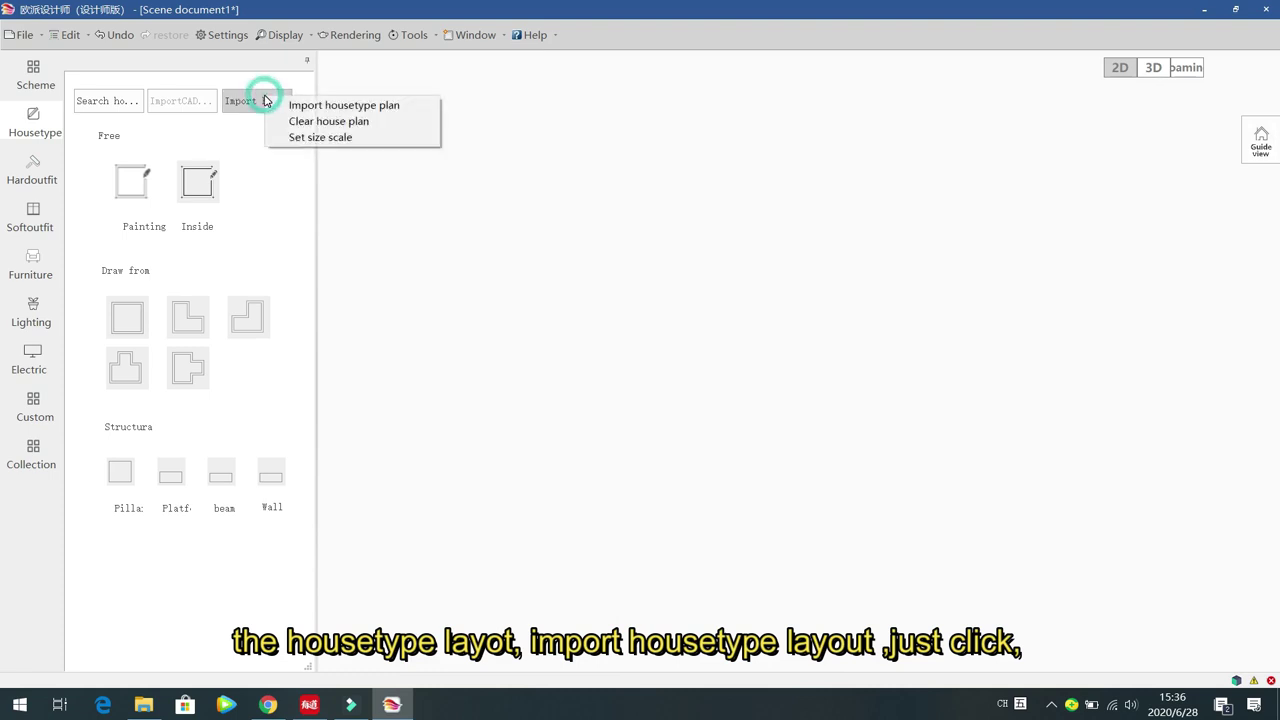
{"action": "left_click", "coordinate": [318, 106]}
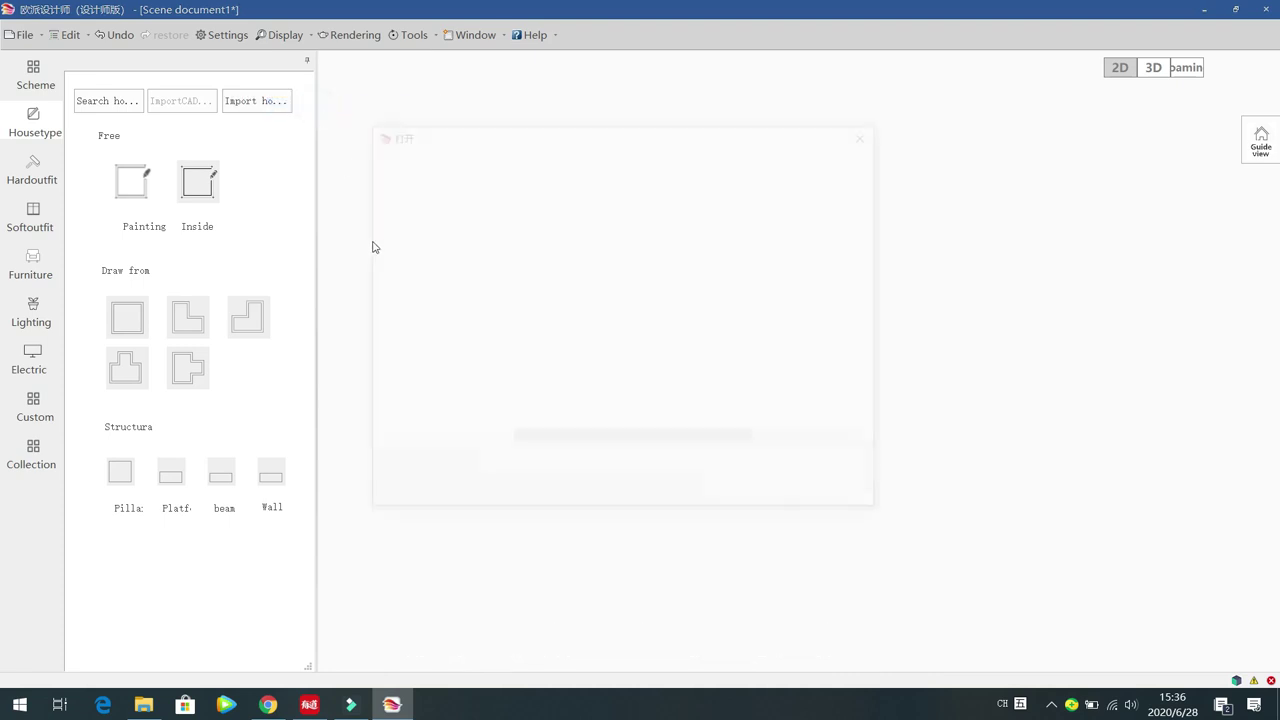
{"action": "scroll", "coordinate": [445, 320], "scroll_direction": "up", "scroll_amount": 4}
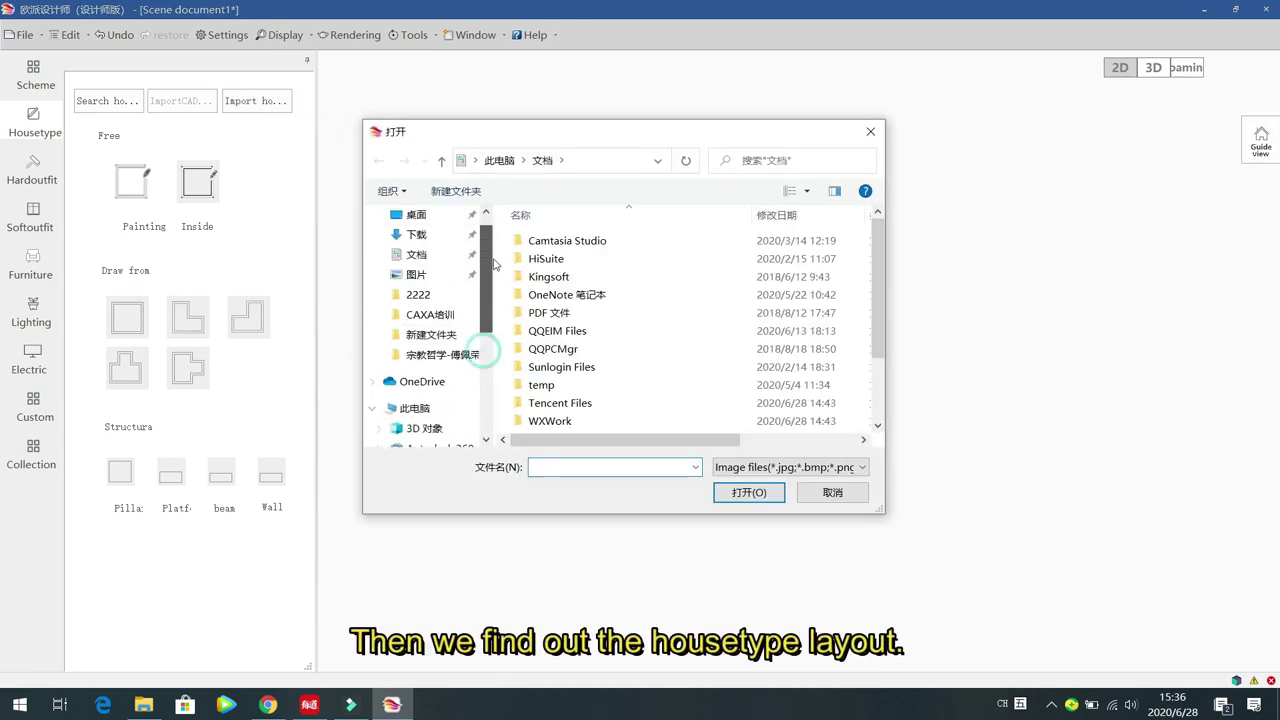
{"action": "left_click", "coordinate": [427, 254]}
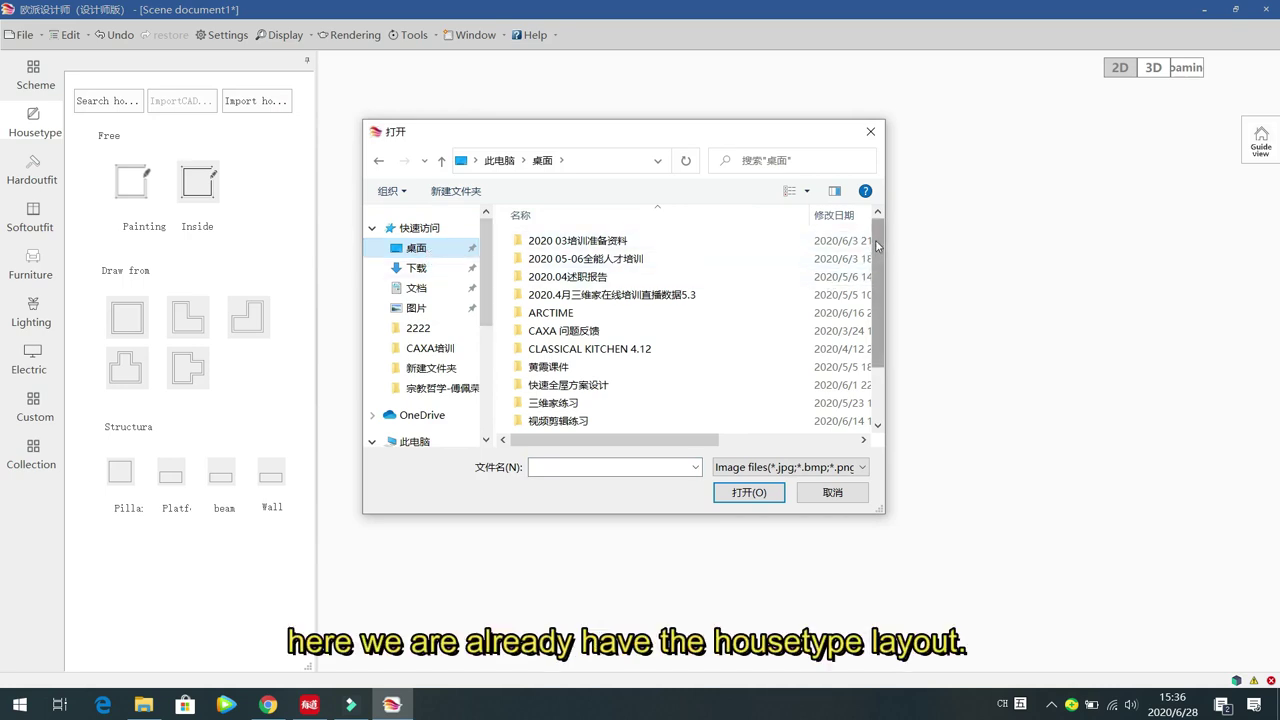
{"action": "left_click_drag", "start_coordinate": [875, 239], "coordinate": [876, 366]}
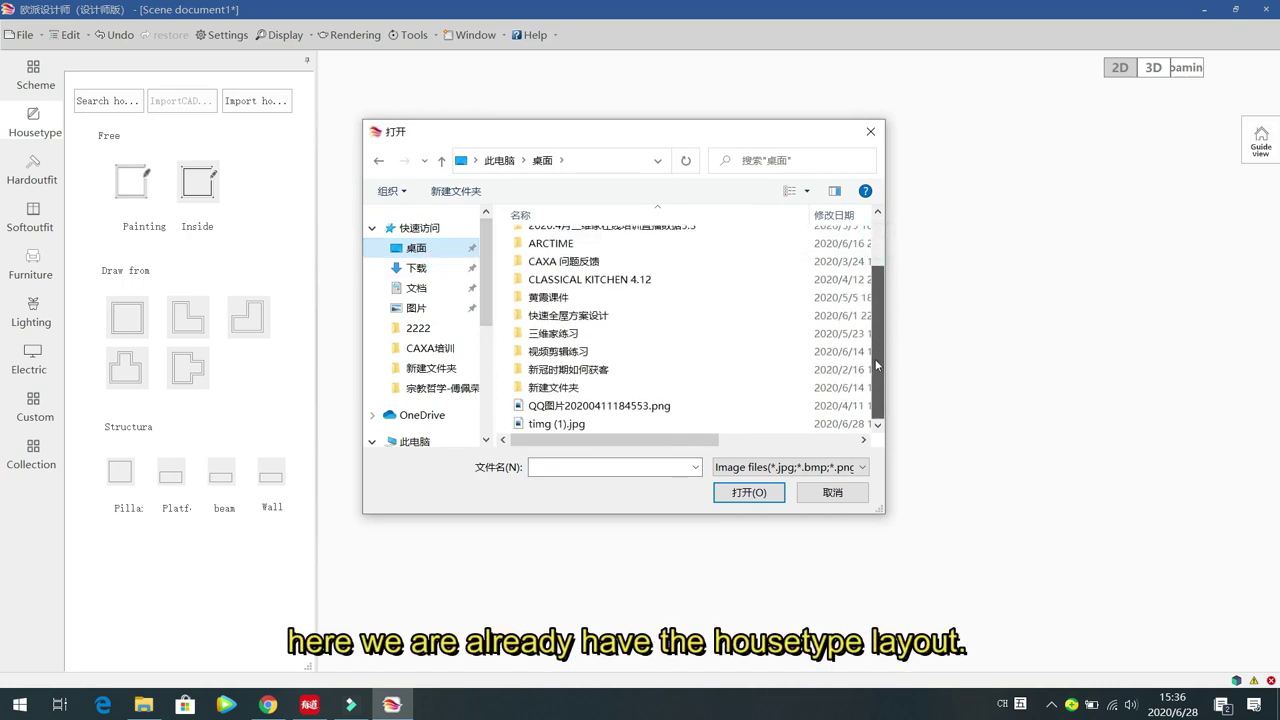
{"action": "left_click", "coordinate": [557, 424]}
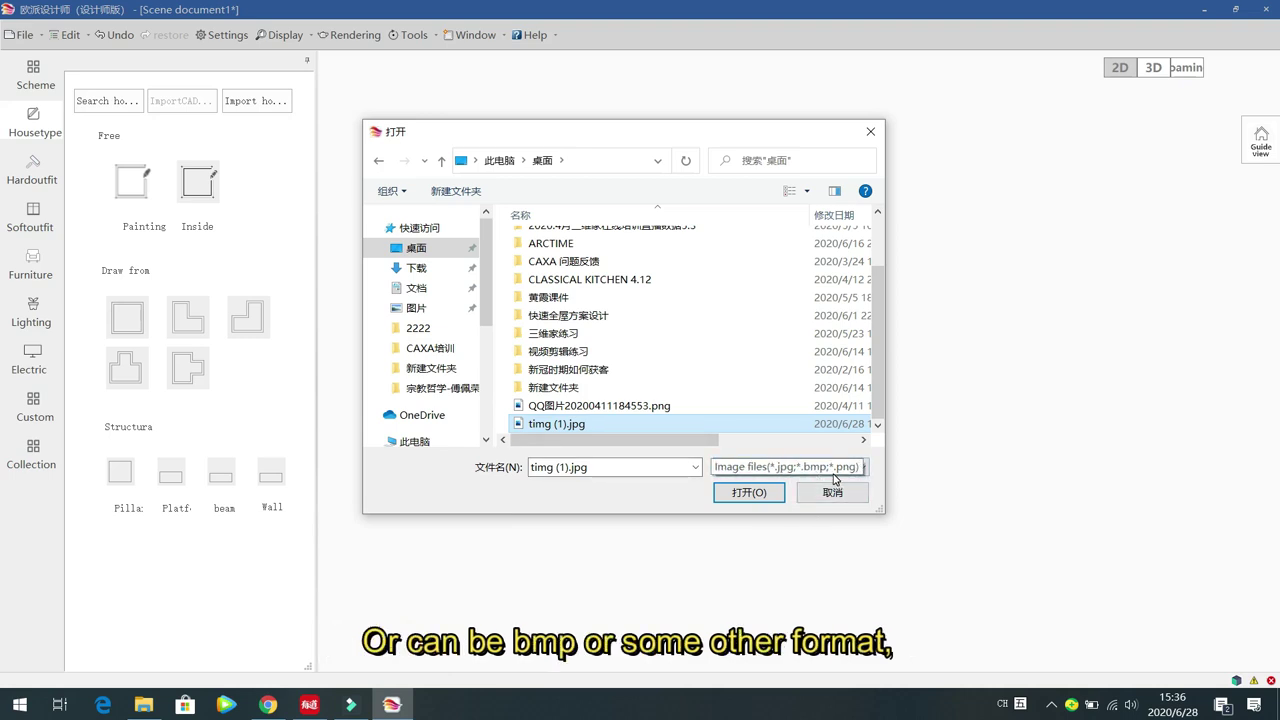
{"action": "left_click", "coordinate": [761, 495]}
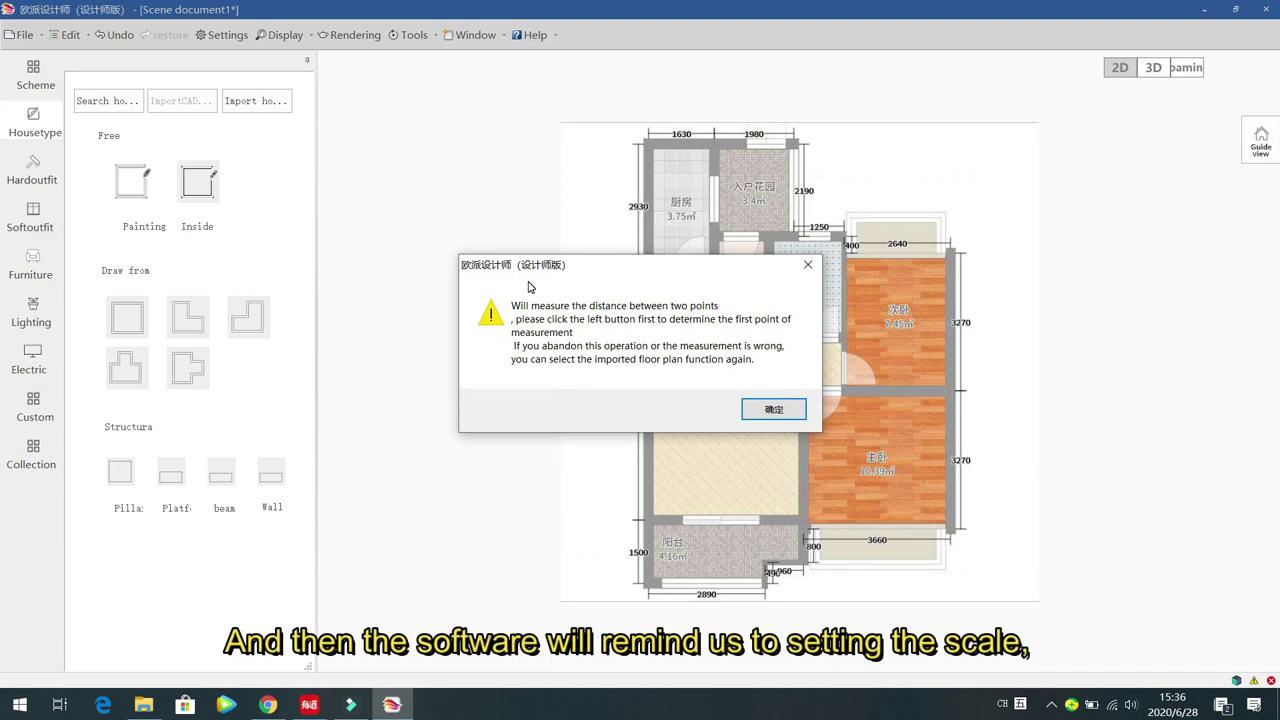
Step: Dismiss the scale instructions and mark the first measuring point at the plan's top-left corner
{"action": "left_click", "coordinate": [773, 409]}
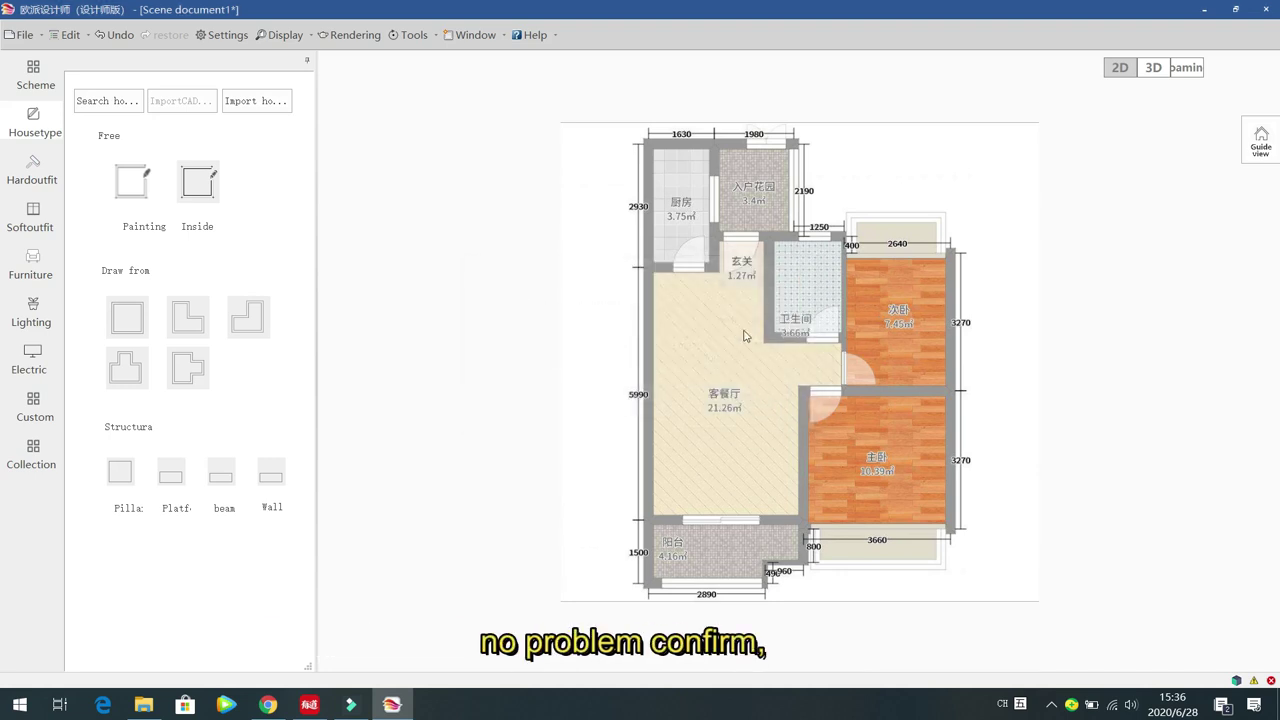
{"action": "scroll", "coordinate": [700, 130], "scroll_direction": "up", "scroll_amount": 5}
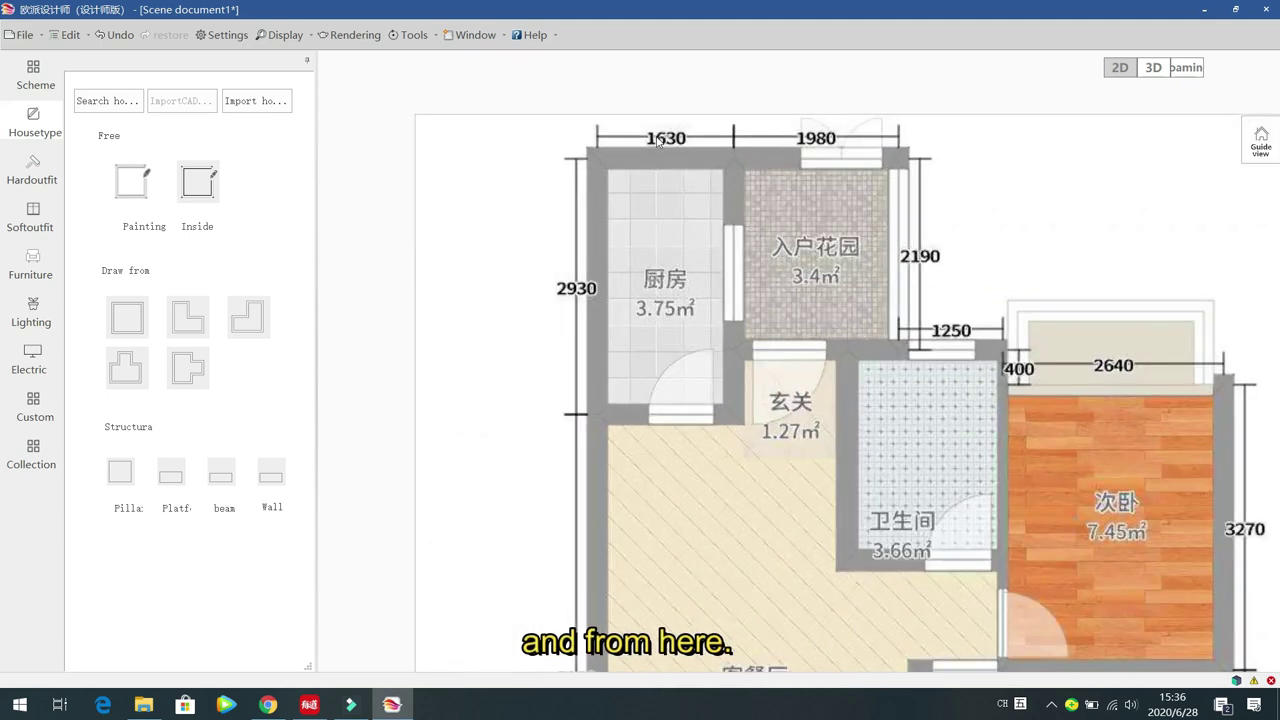
{"action": "scroll", "coordinate": [659, 141], "scroll_direction": "up", "scroll_amount": 2}
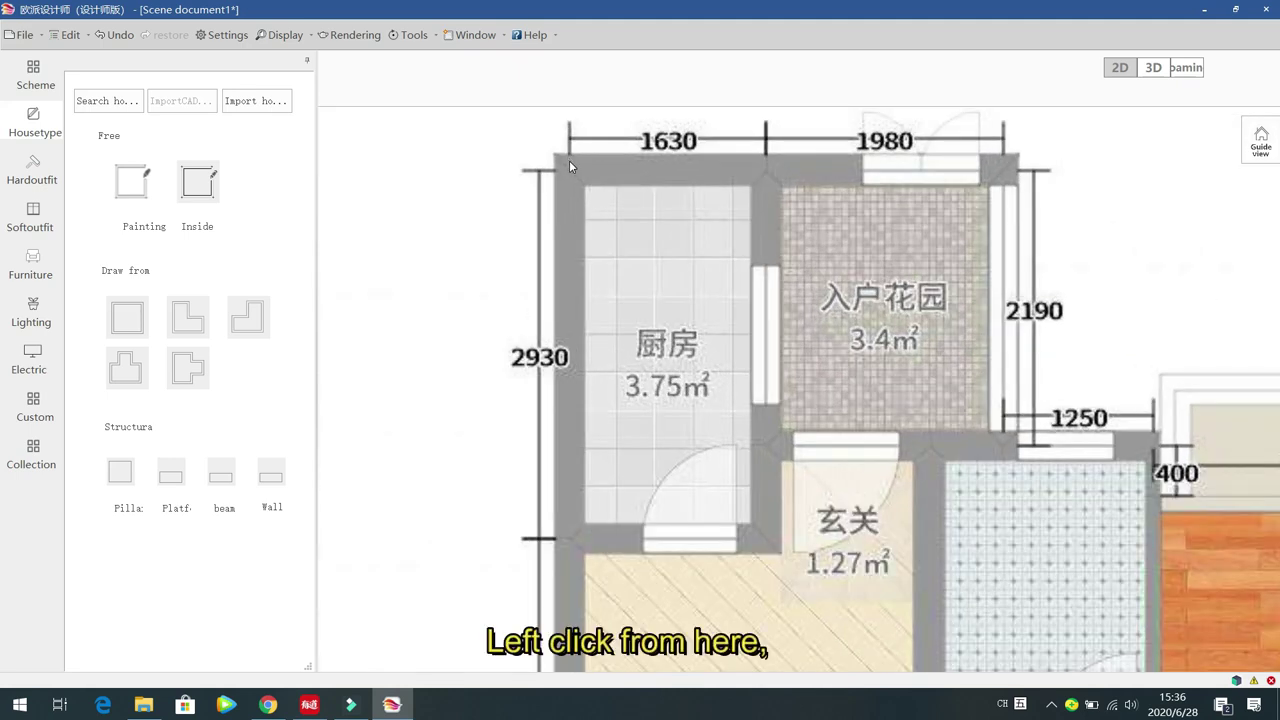
{"action": "left_click", "coordinate": [571, 161]}
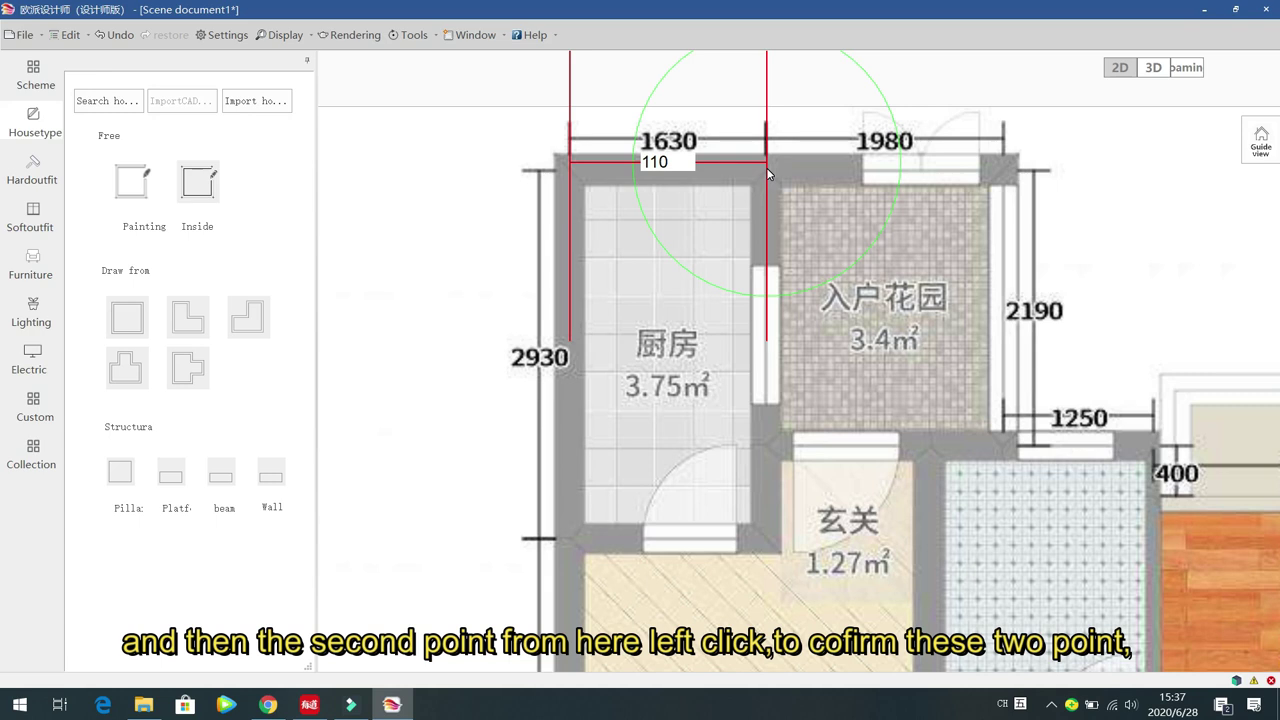
Step: Enter 1630 as the reference length for the kitchen's top edge
{"action": "double_click", "coordinate": [672, 162]}
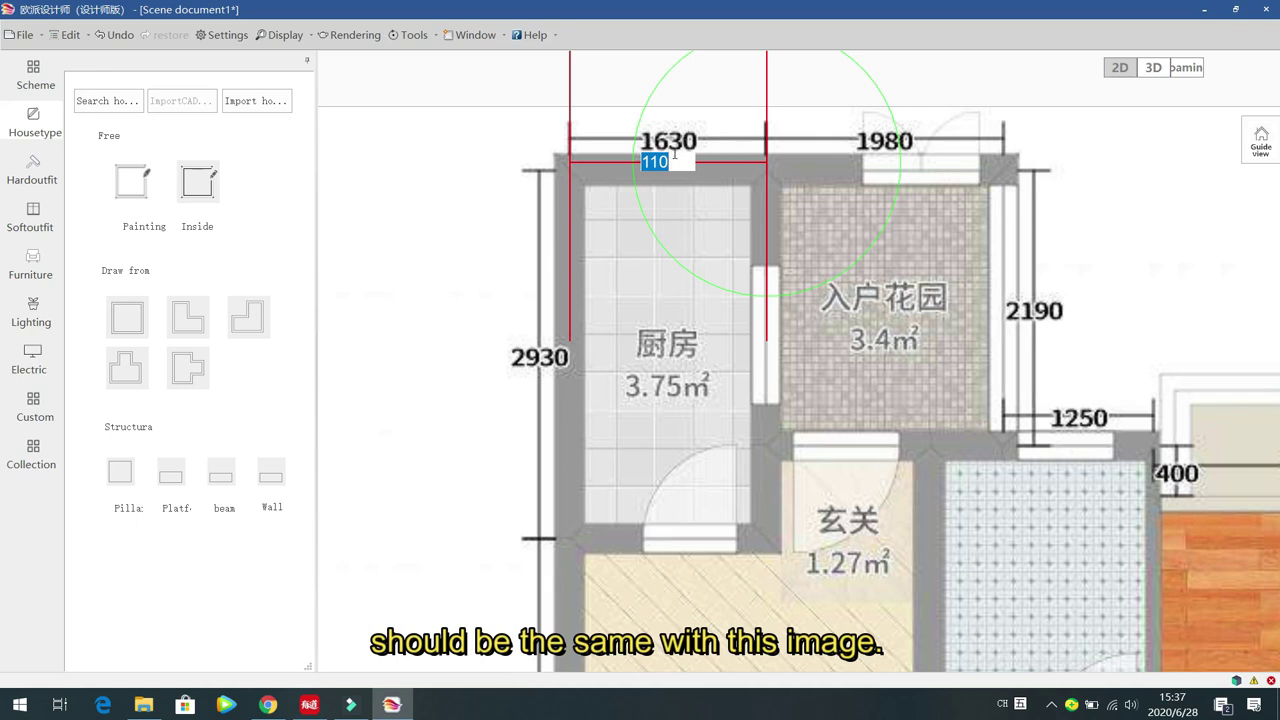
{"action": "left_click", "coordinate": [674, 156]}
{"action": "type", "text": "3"}
{"action": "key", "text": "Delete"}
{"action": "key", "text": "Delete"}
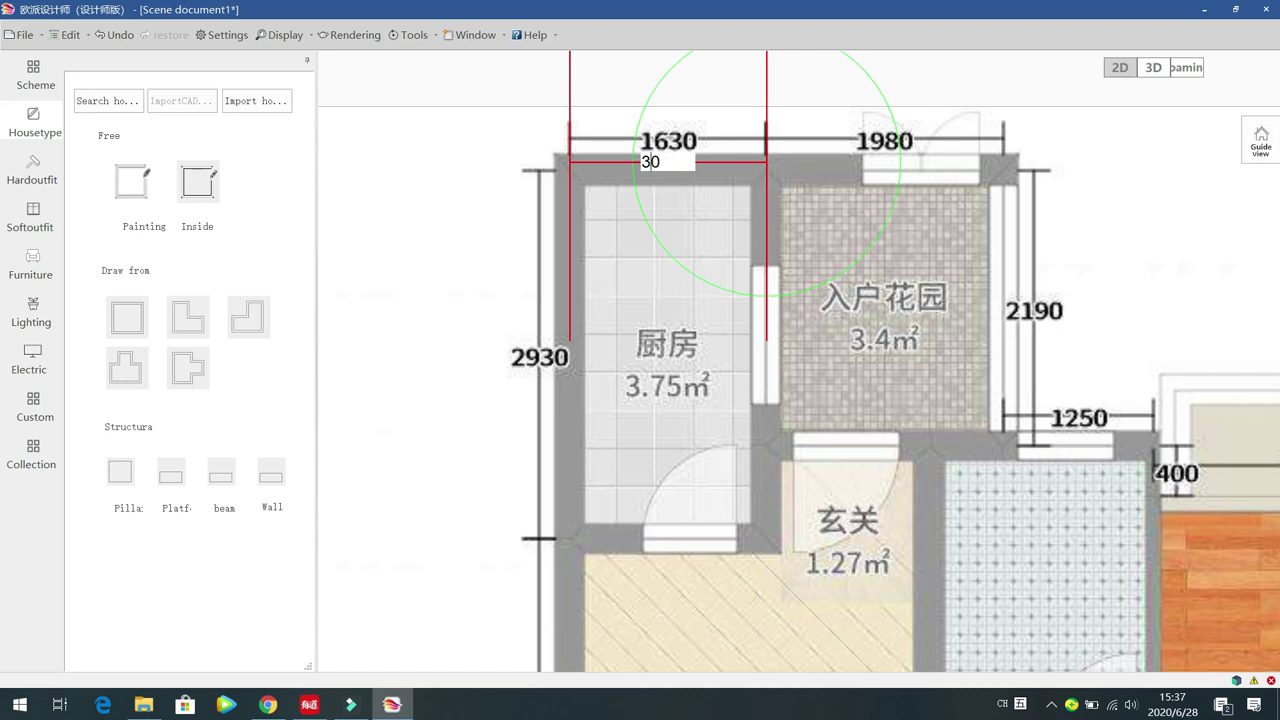
{"action": "key", "text": "BackSpace"}
{"action": "type", "text": "111"}
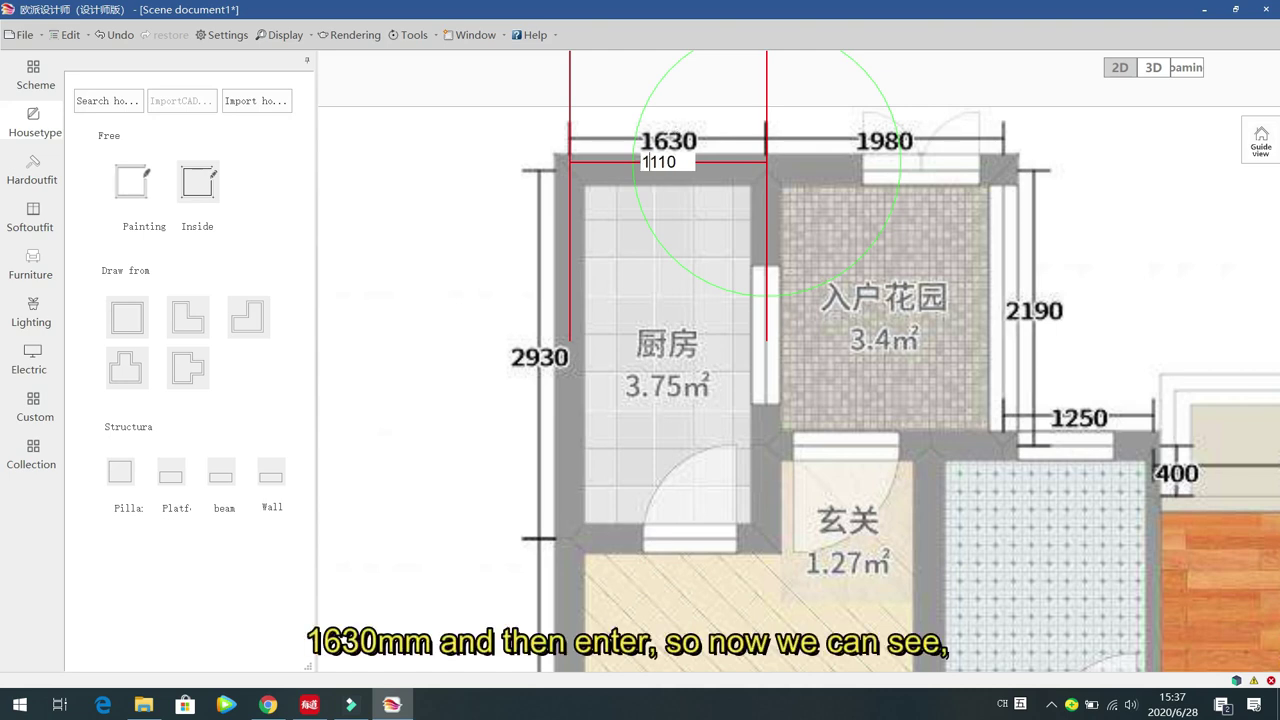
{"action": "key", "text": "Delete"}
{"action": "key", "text": "Delete"}
{"action": "key", "text": "Delete"}
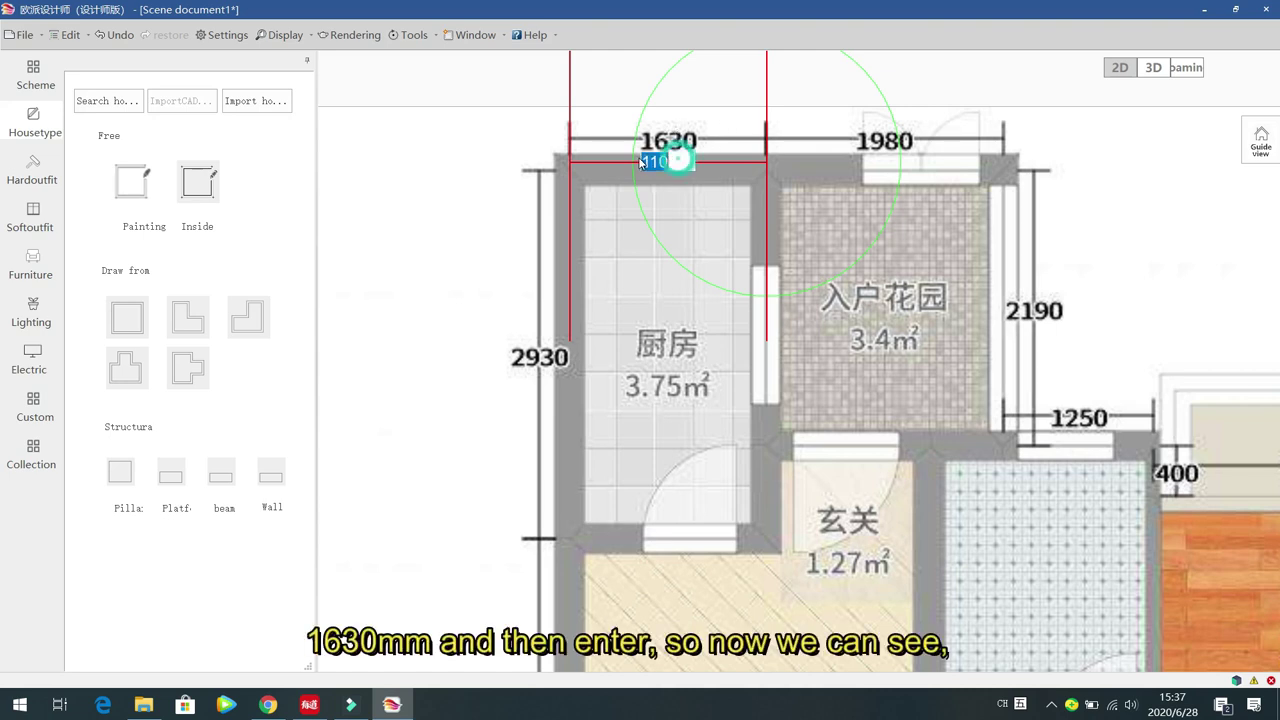
{"action": "type", "text": "630"}
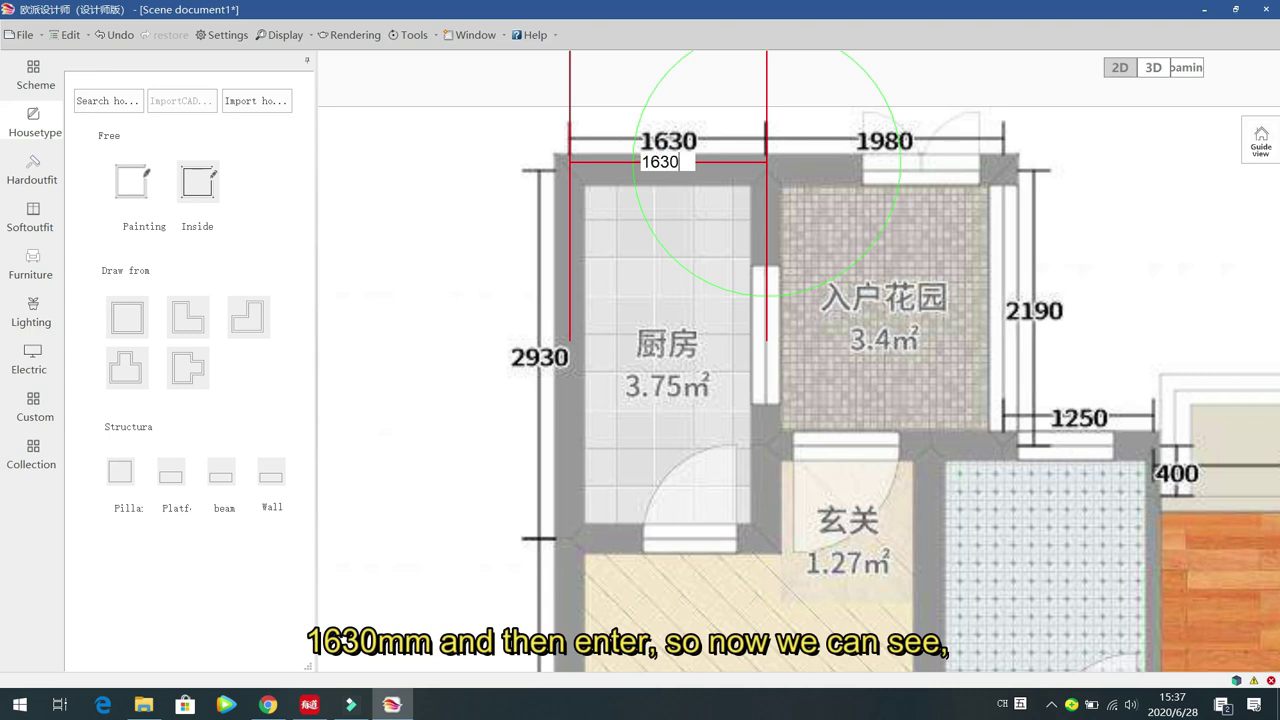
{"action": "key", "text": "Return"}
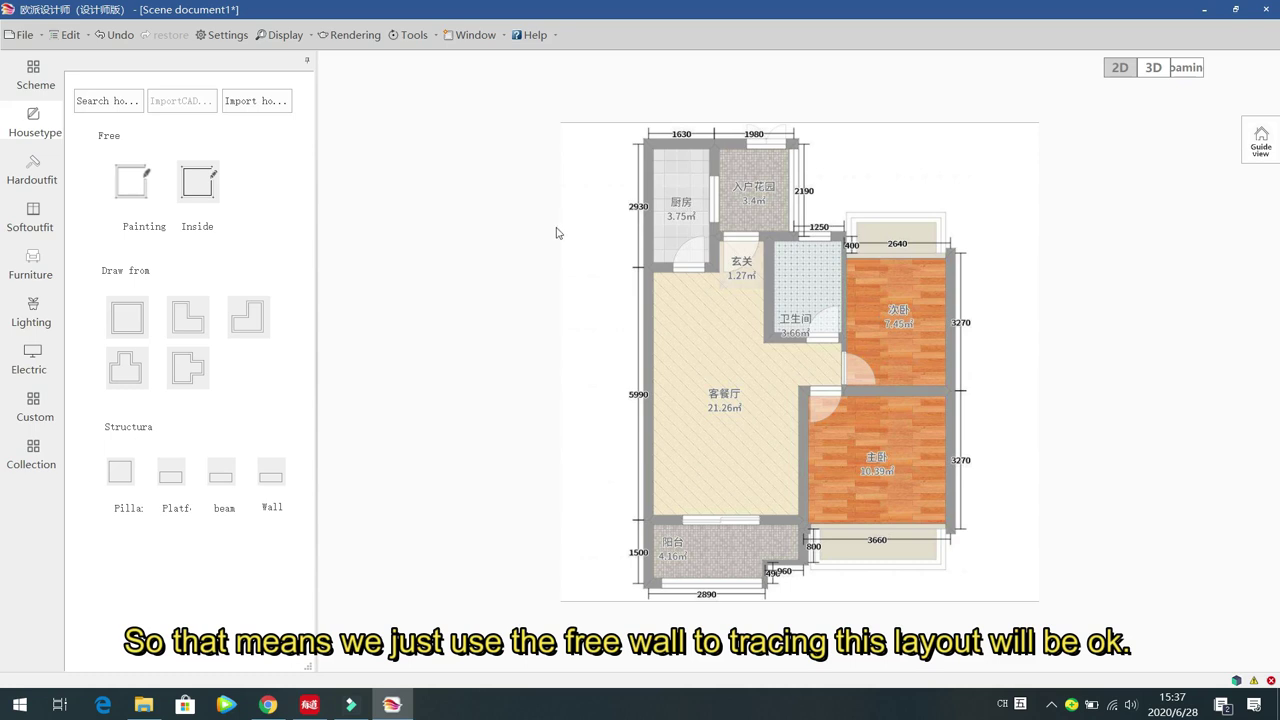
Step: Trace the plan's full outer outline with free walls, closing back at the top-left corner
{"action": "left_click", "coordinate": [133, 187]}
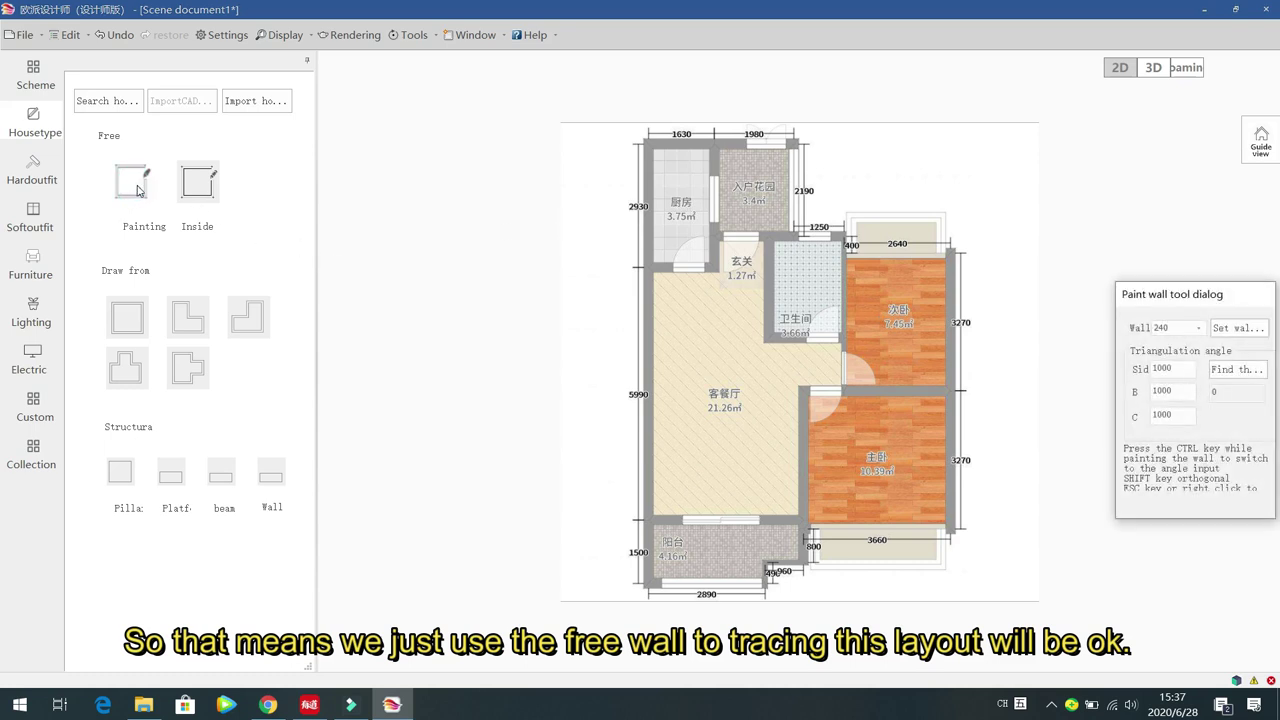
{"action": "left_click", "coordinate": [650, 143]}
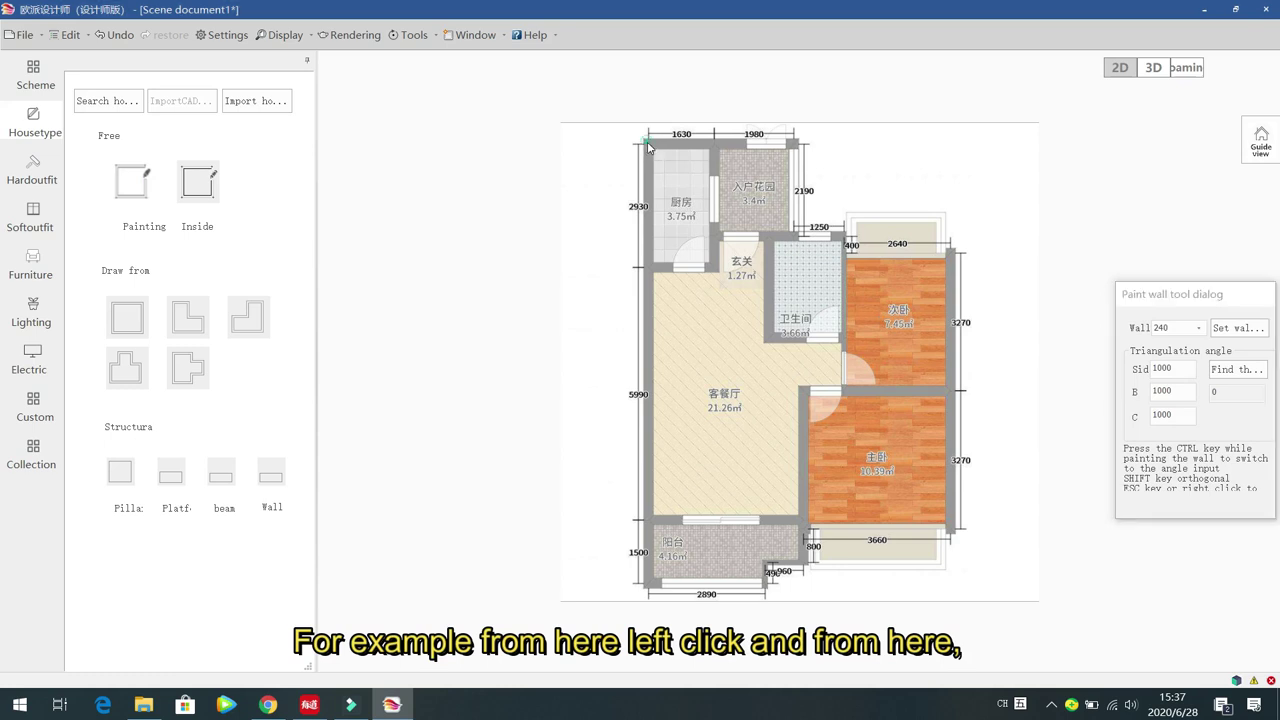
{"action": "left_click", "coordinate": [795, 143]}
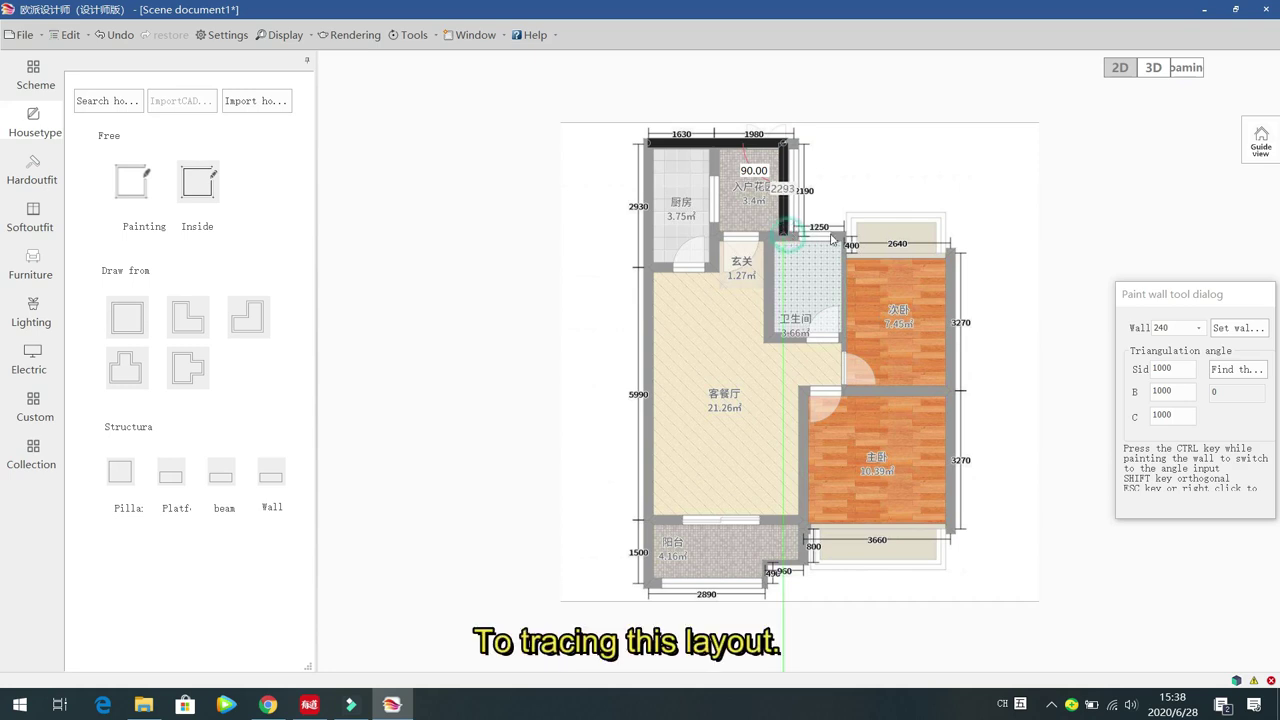
{"action": "left_click", "coordinate": [785, 237]}
{"action": "left_click", "coordinate": [955, 236]}
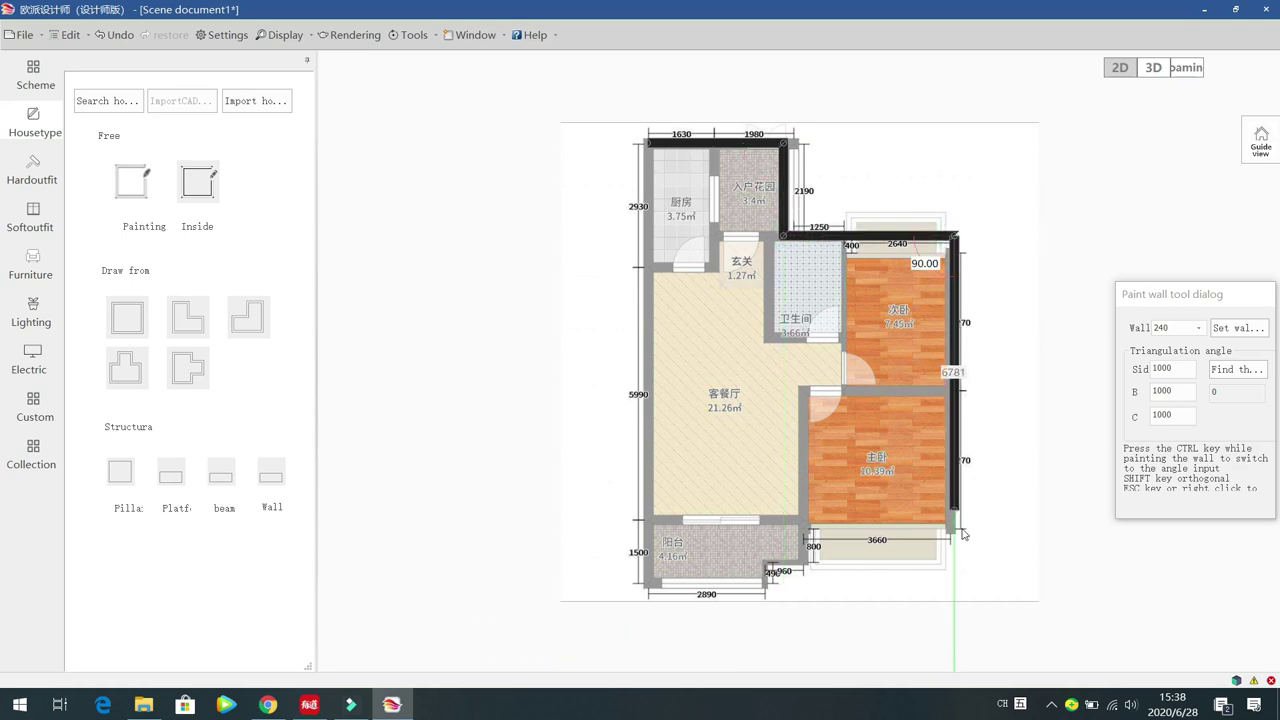
{"action": "left_click", "coordinate": [956, 531]}
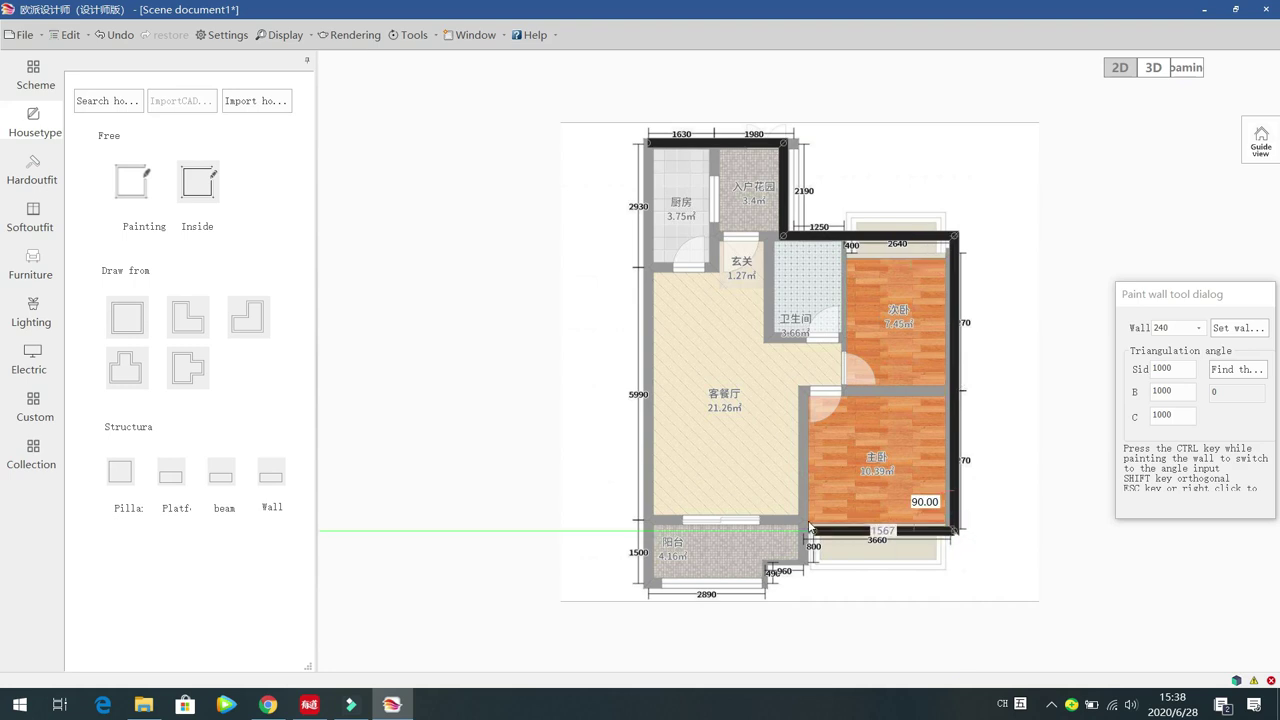
{"action": "left_click", "coordinate": [803, 529]}
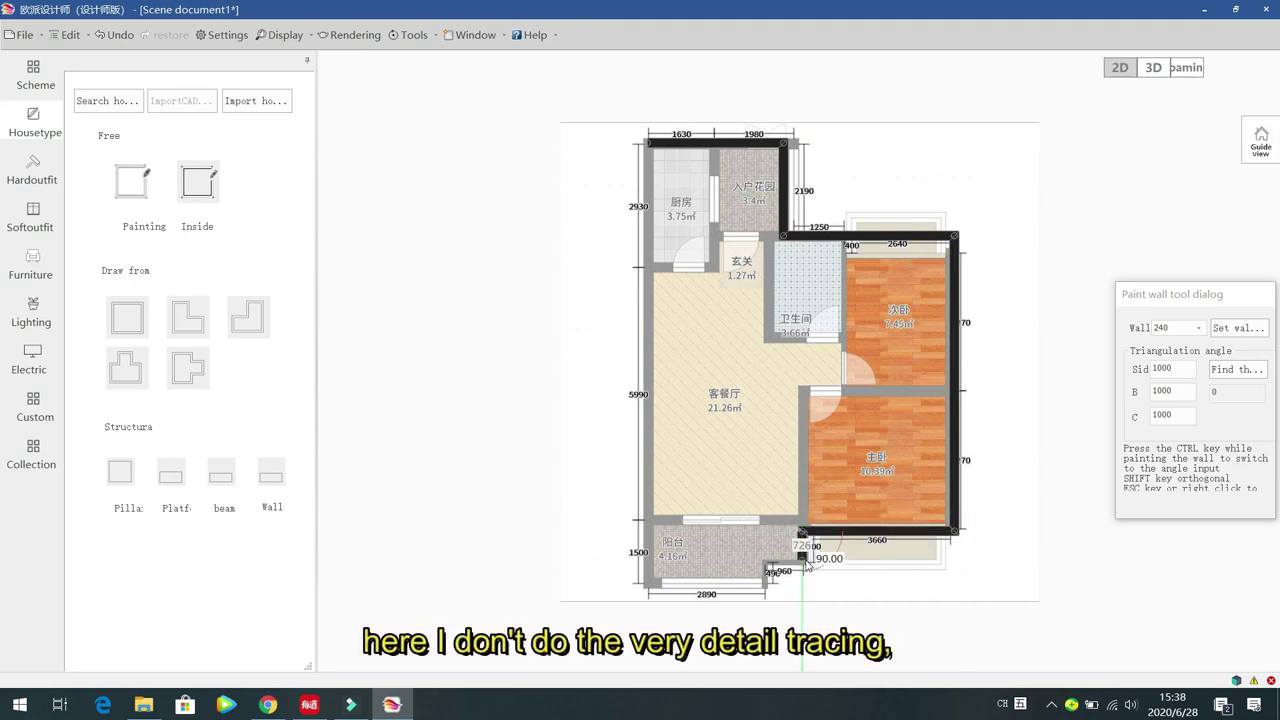
{"action": "left_click", "coordinate": [801, 563]}
{"action": "left_click", "coordinate": [763, 563]}
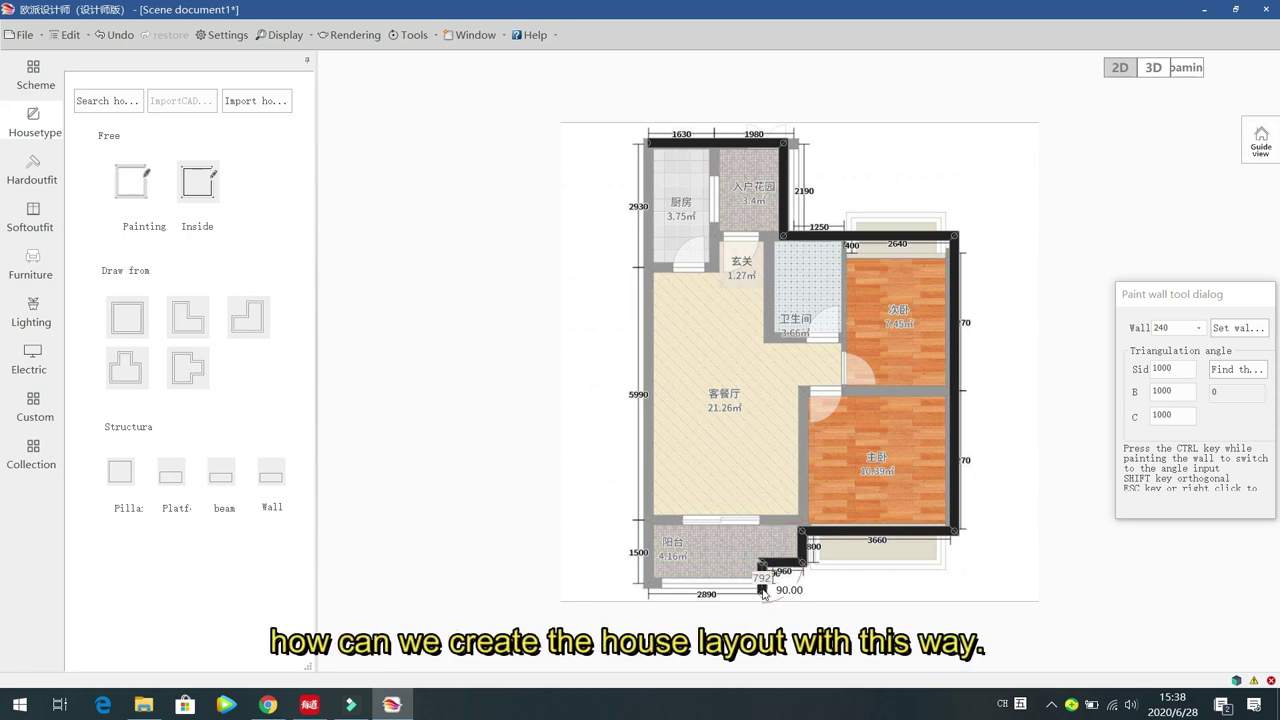
{"action": "left_click", "coordinate": [667, 586]}
{"action": "left_click", "coordinate": [644, 588]}
{"action": "left_click", "coordinate": [646, 145]}
{"action": "right_click", "coordinate": [545, 214]}
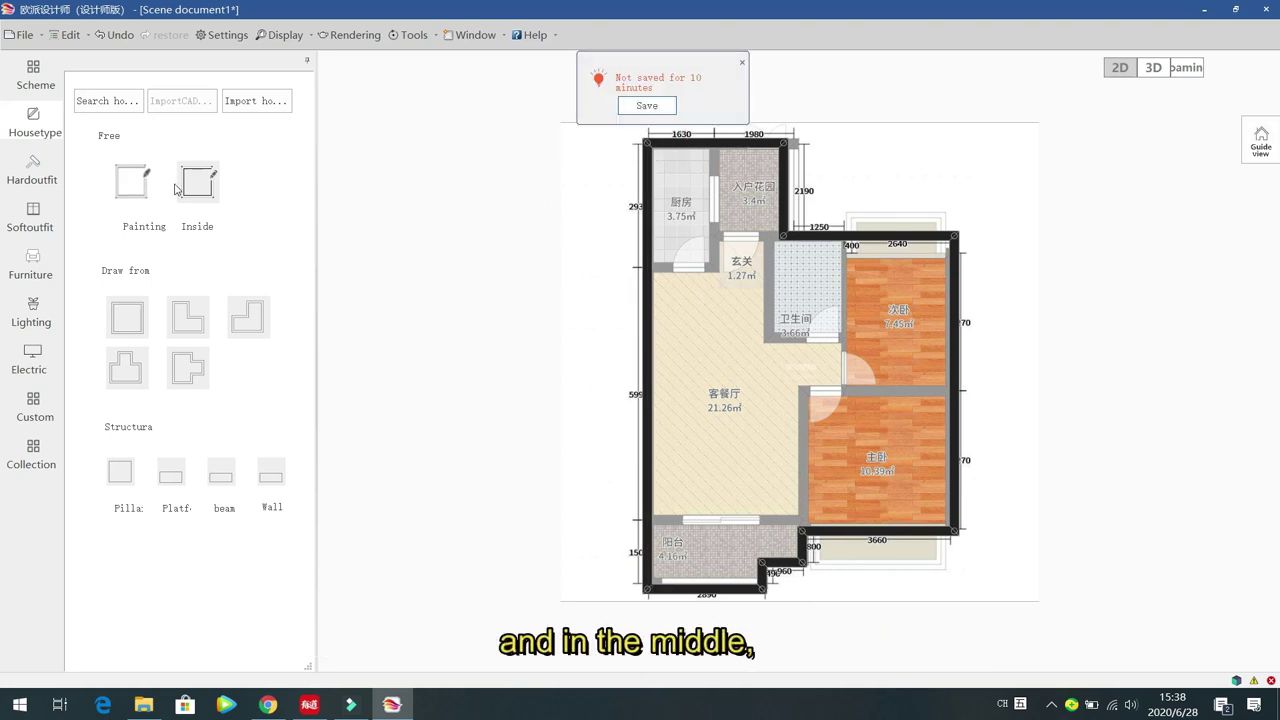
Step: Draw the kitchen's partition walls between it and 入户花园, down and across to close it
{"action": "left_click", "coordinate": [128, 183]}
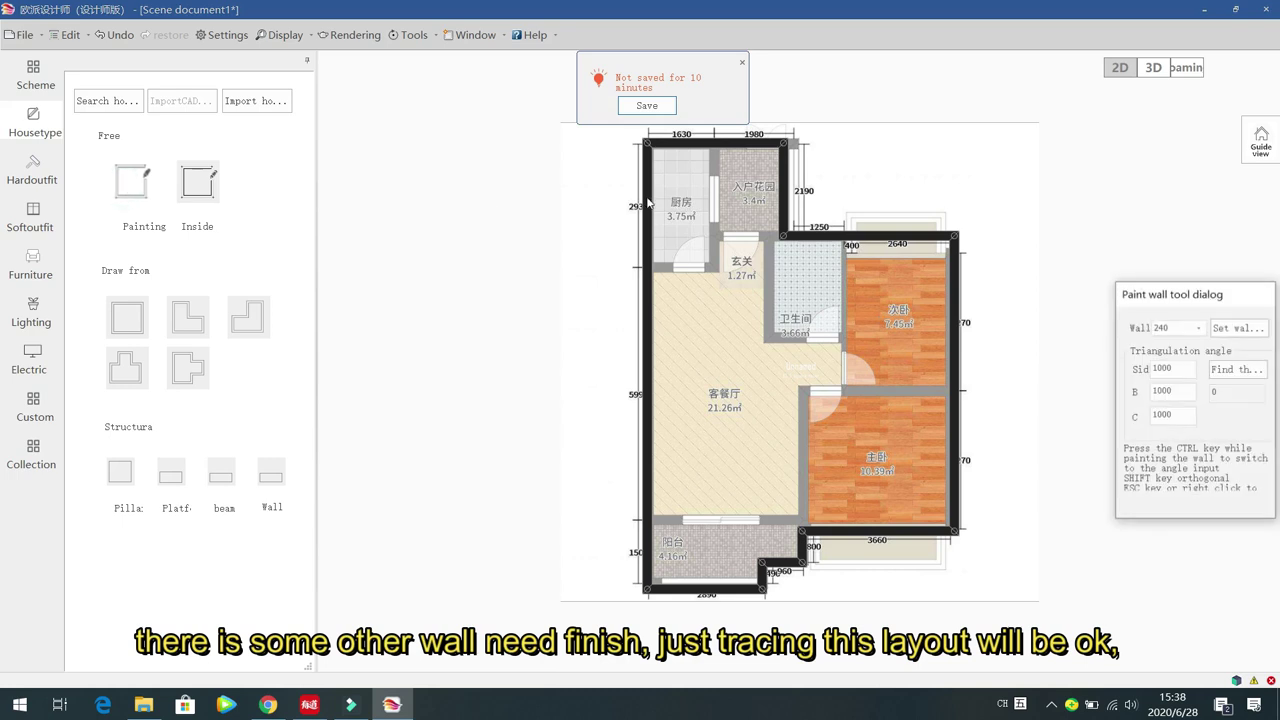
{"action": "left_click", "coordinate": [717, 148]}
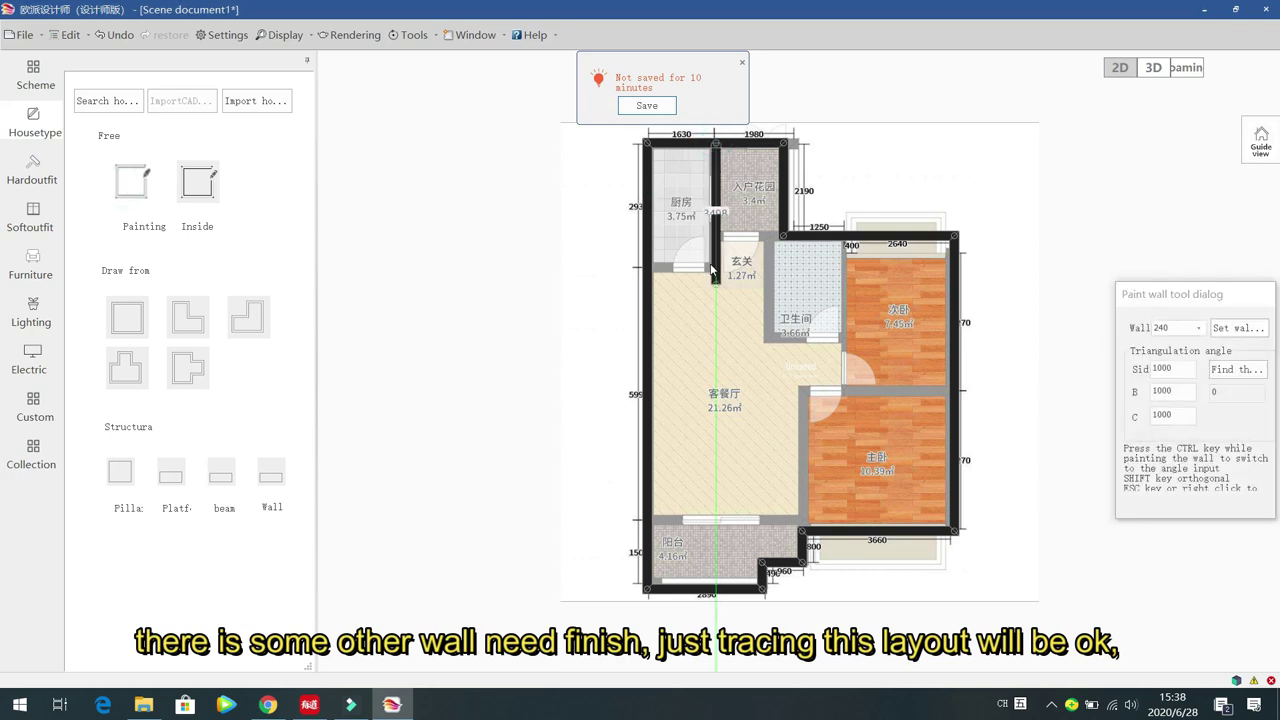
{"action": "left_click", "coordinate": [716, 268]}
{"action": "left_click", "coordinate": [650, 269]}
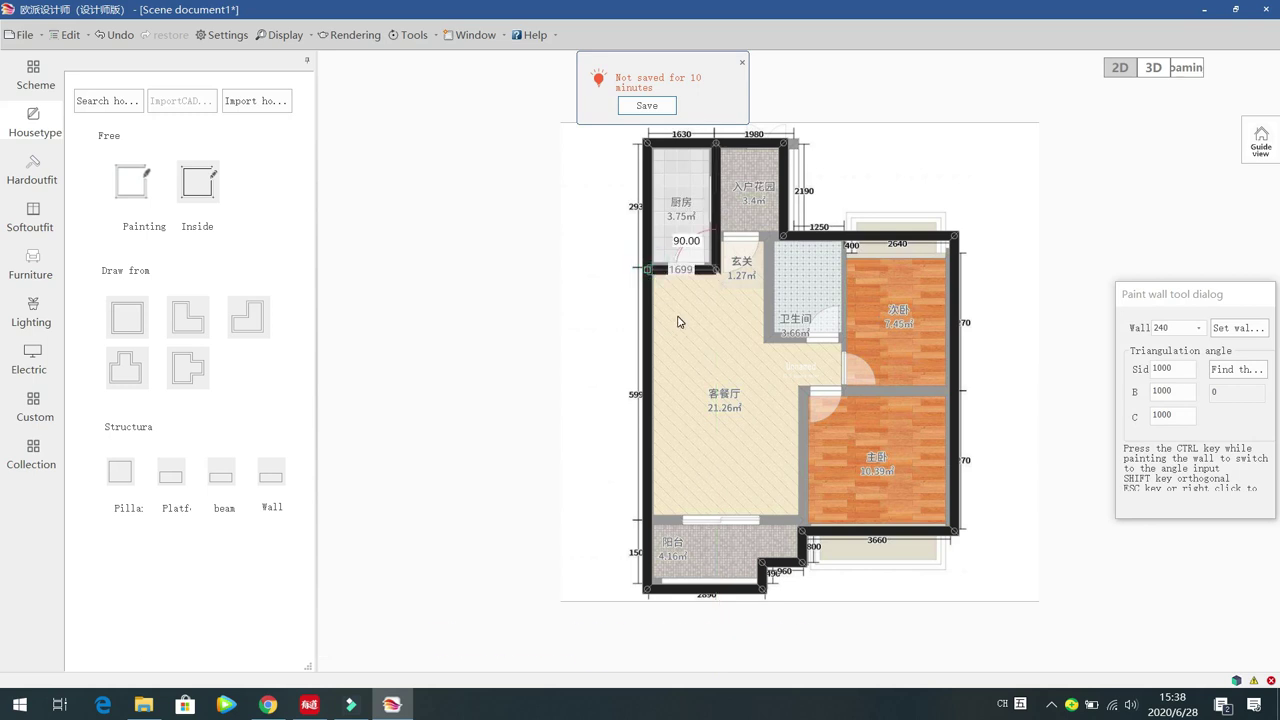
{"action": "right_click", "coordinate": [678, 321]}
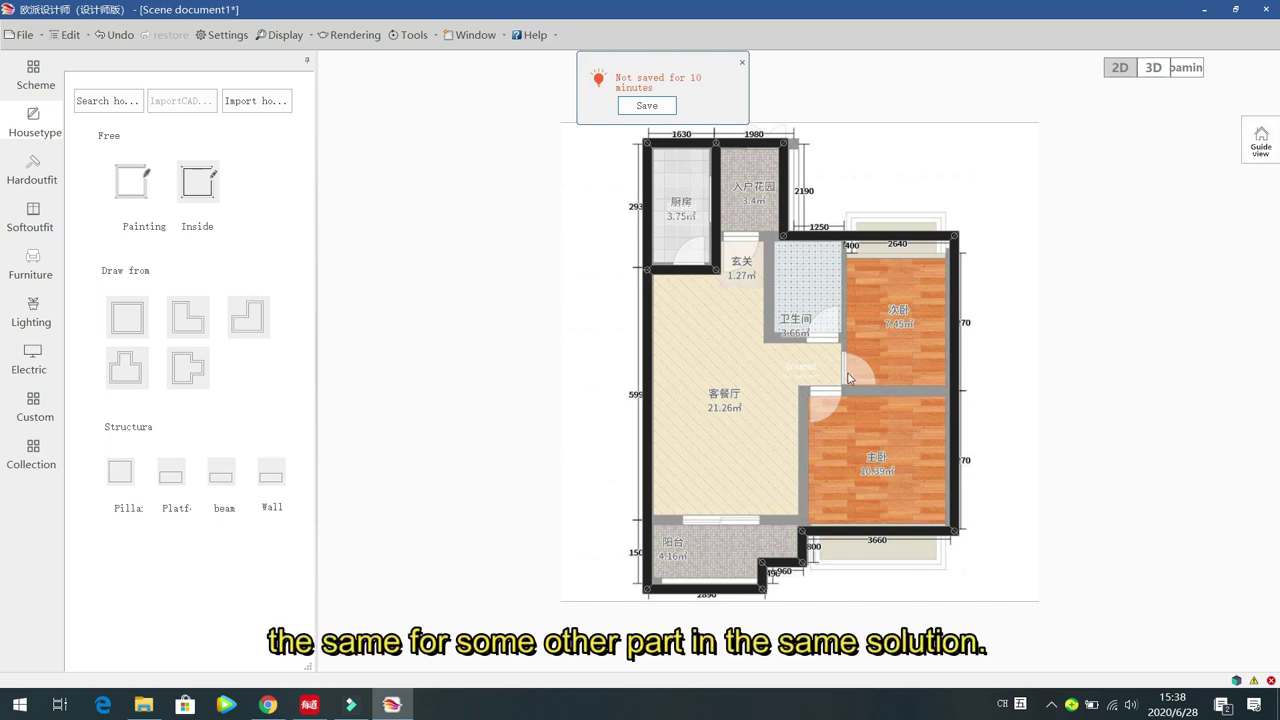
{"action": "left_click", "coordinate": [742, 62]}
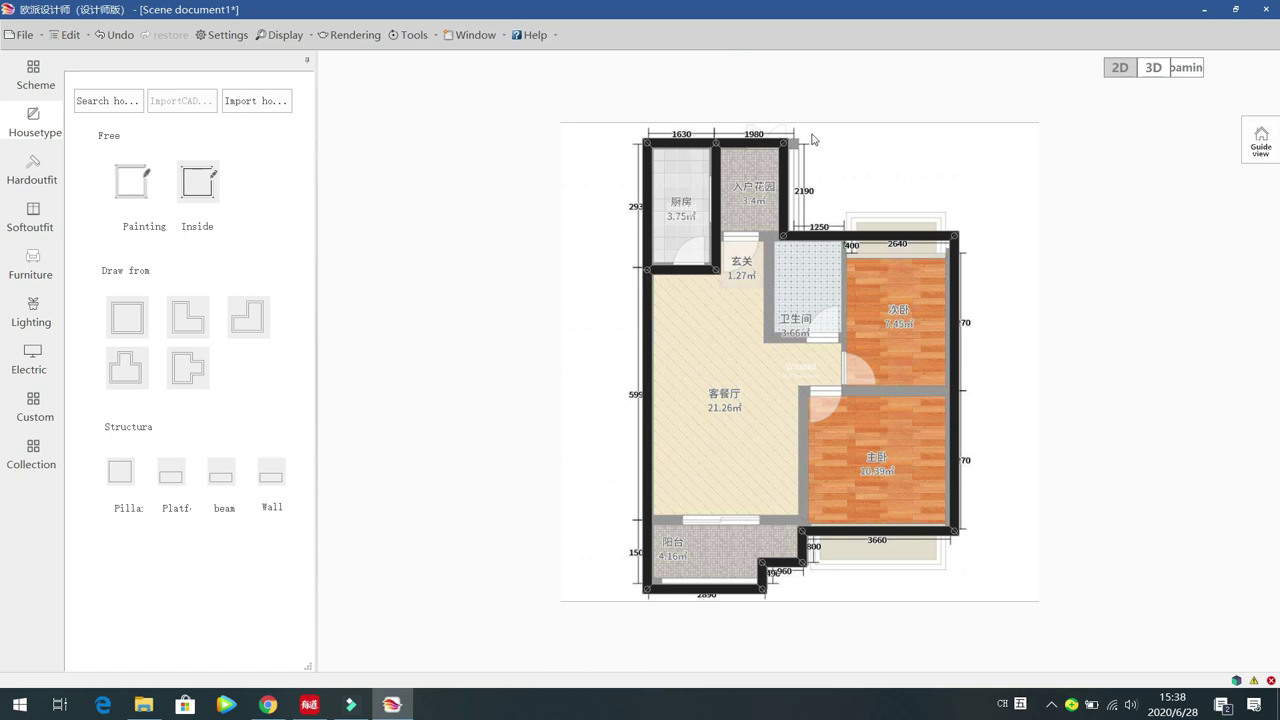
Step: Edit the 1518 distance of the wall beside 入户花园 and nudge it right to match the plan
{"action": "scroll", "coordinate": [813, 140], "scroll_direction": "up", "scroll_amount": 3}
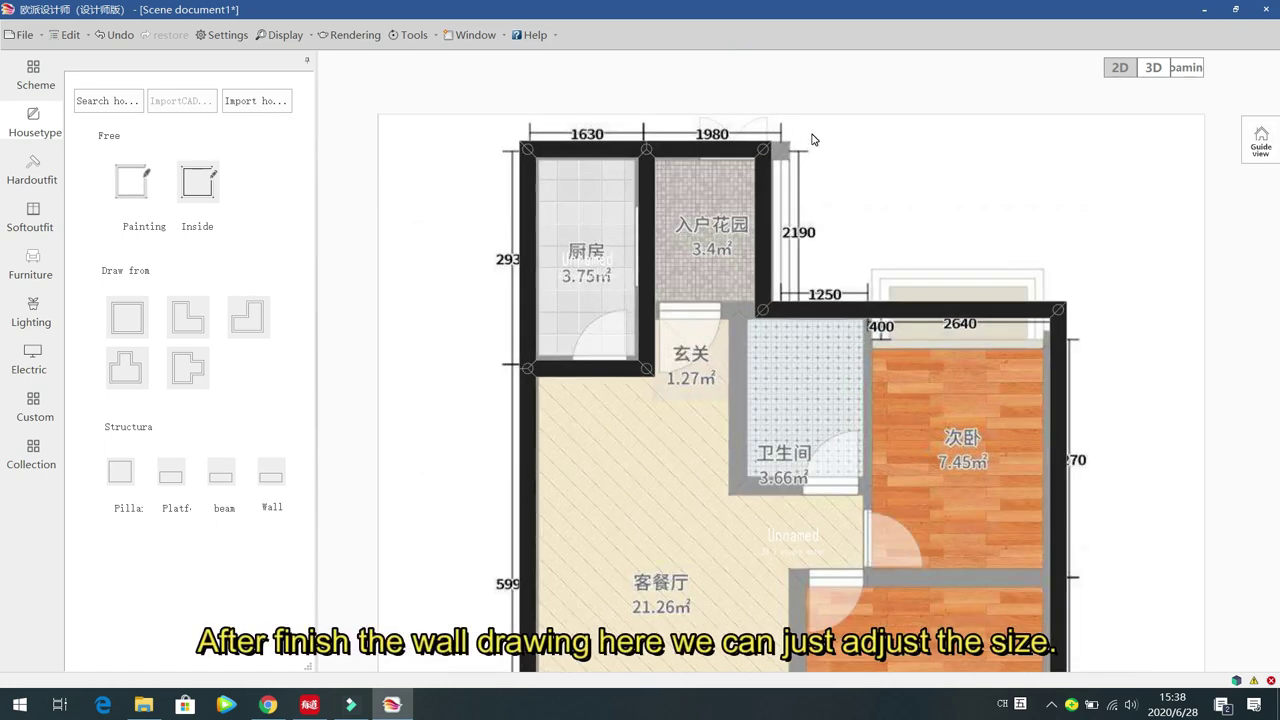
{"action": "left_click", "coordinate": [768, 210]}
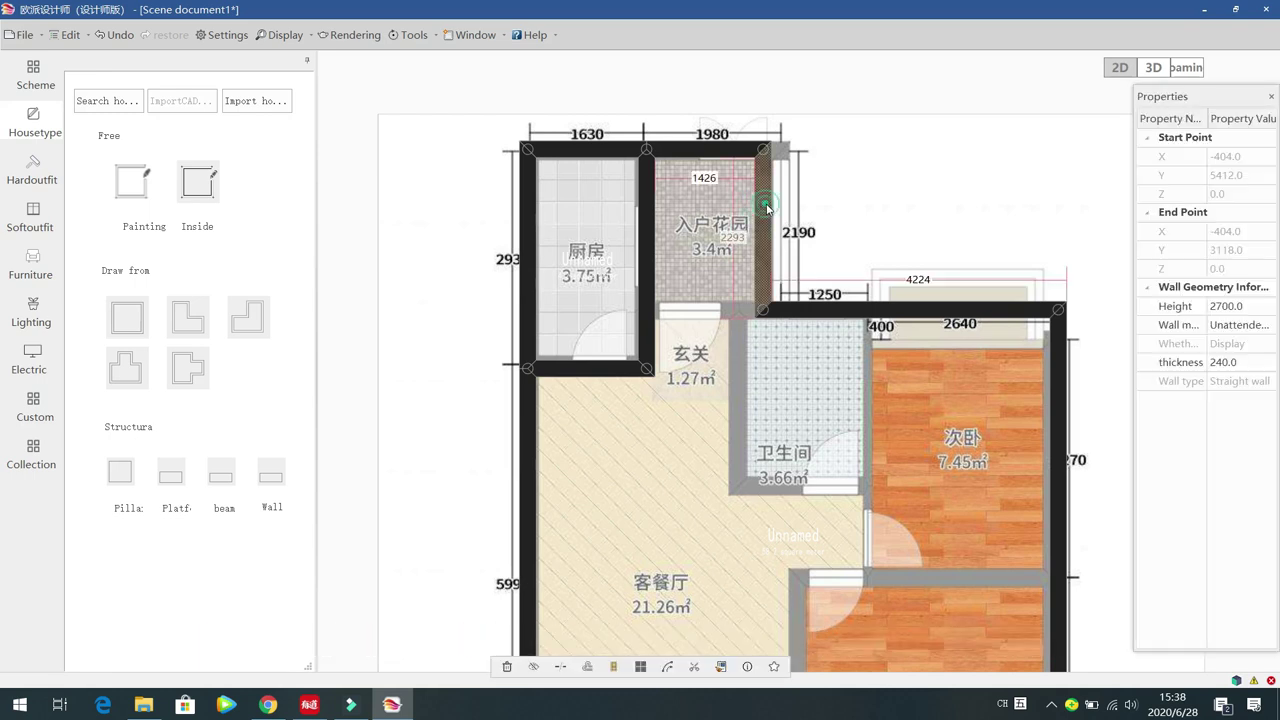
{"action": "double_click", "coordinate": [707, 178]}
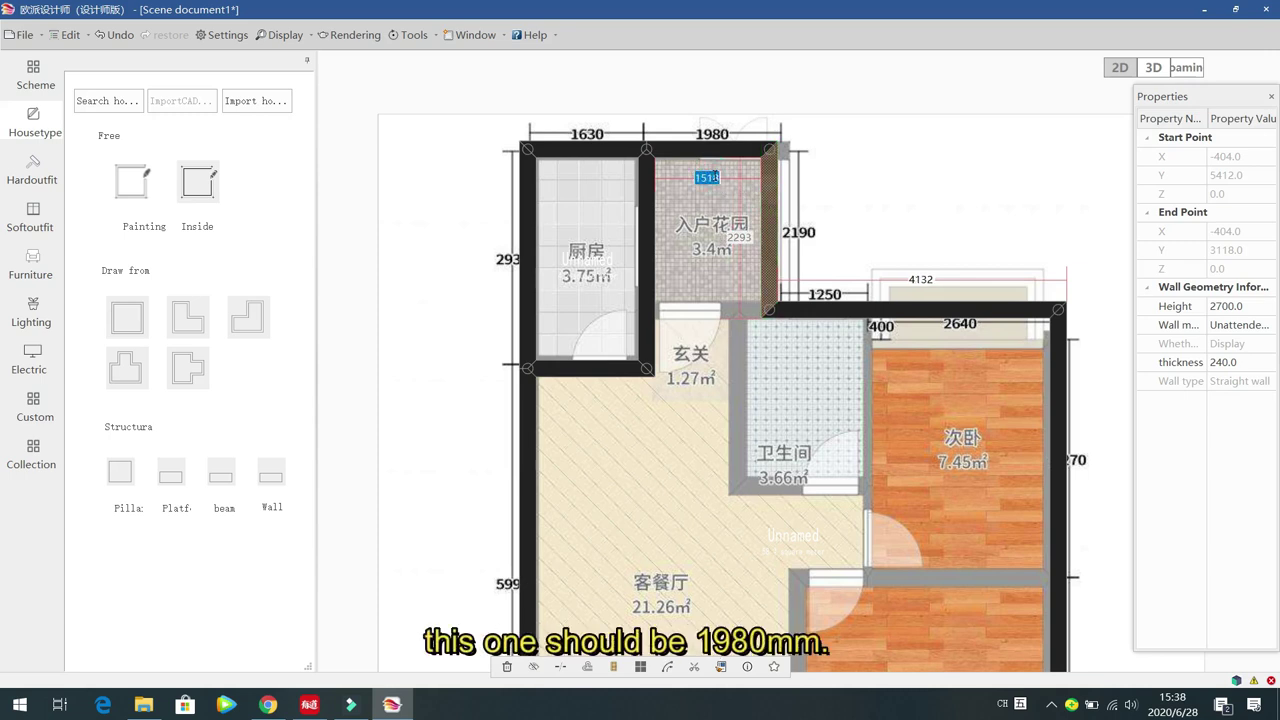
{"action": "left_click", "coordinate": [786, 193]}
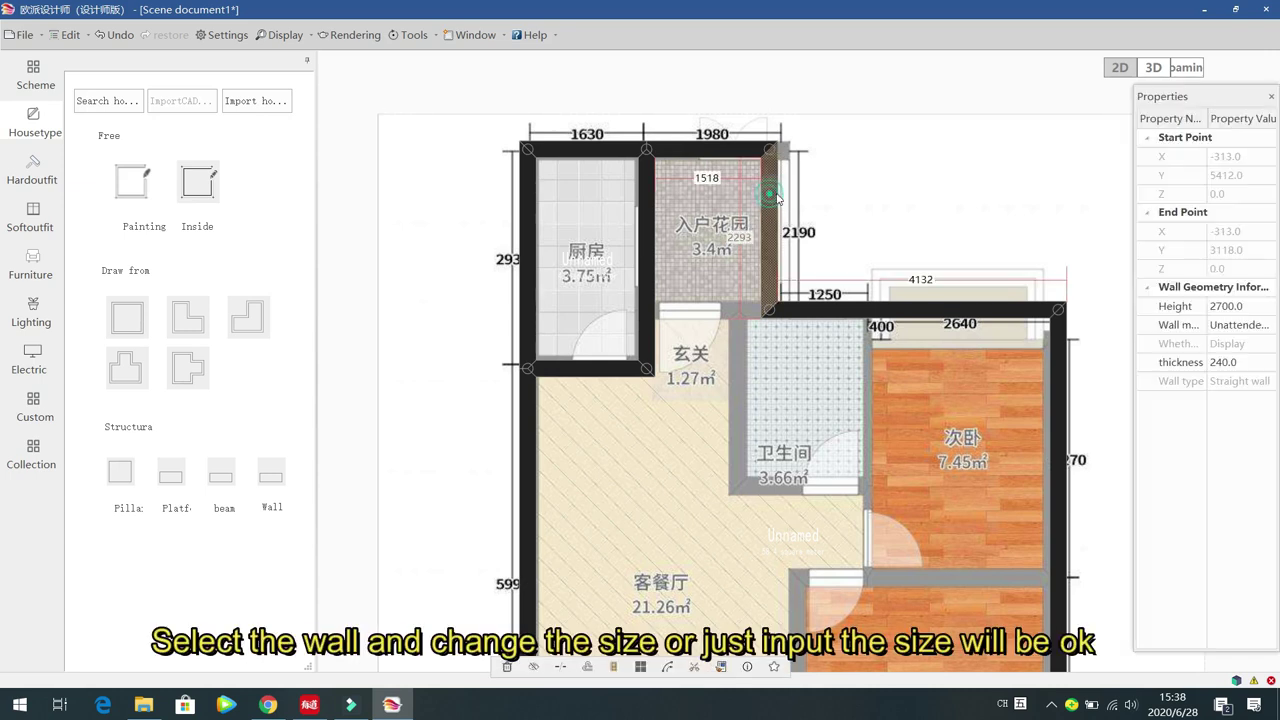
{"action": "left_click_drag", "start_coordinate": [772, 200], "coordinate": [777, 200]}
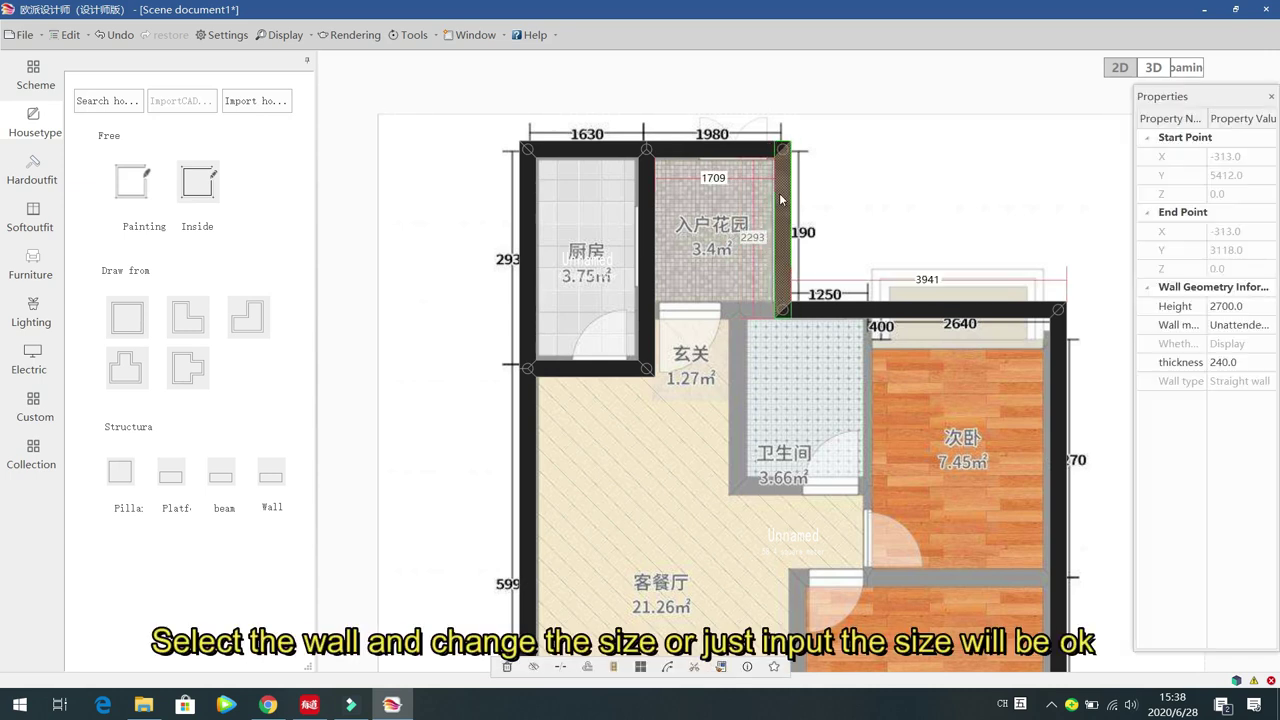
{"action": "left_click", "coordinate": [912, 183]}
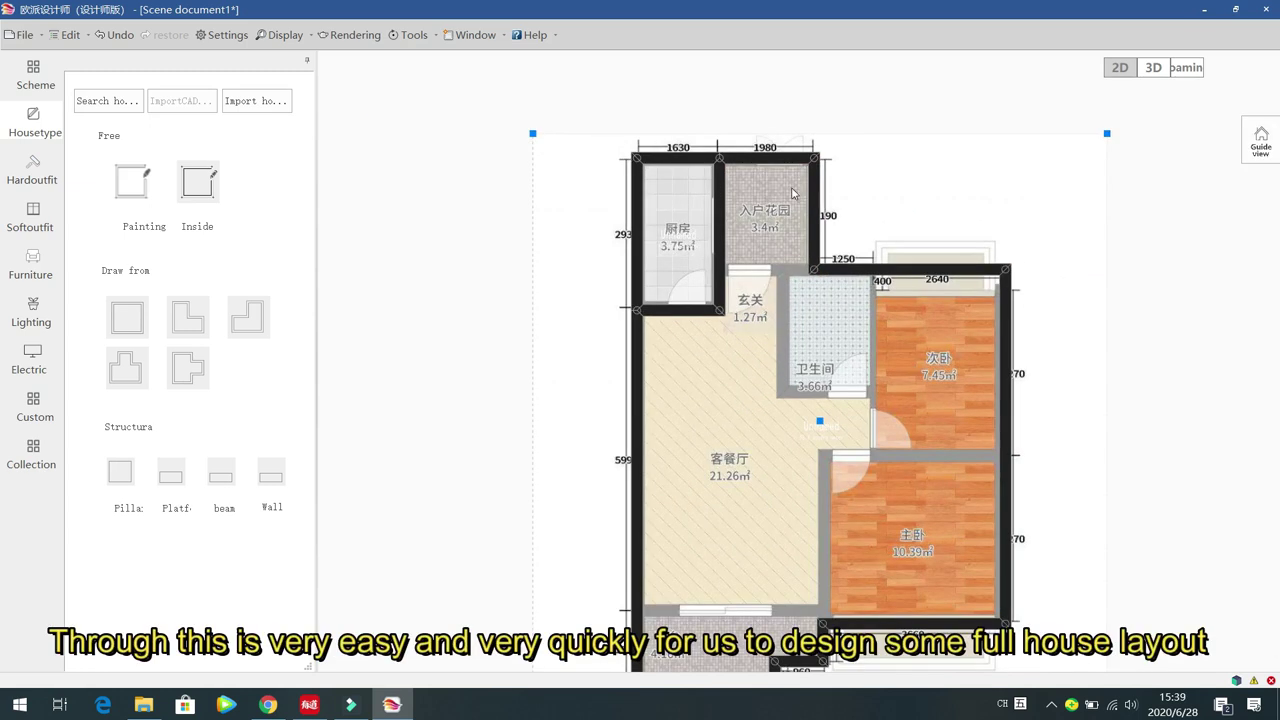
{"action": "scroll", "coordinate": [715, 205], "scroll_direction": "down", "scroll_amount": 1}
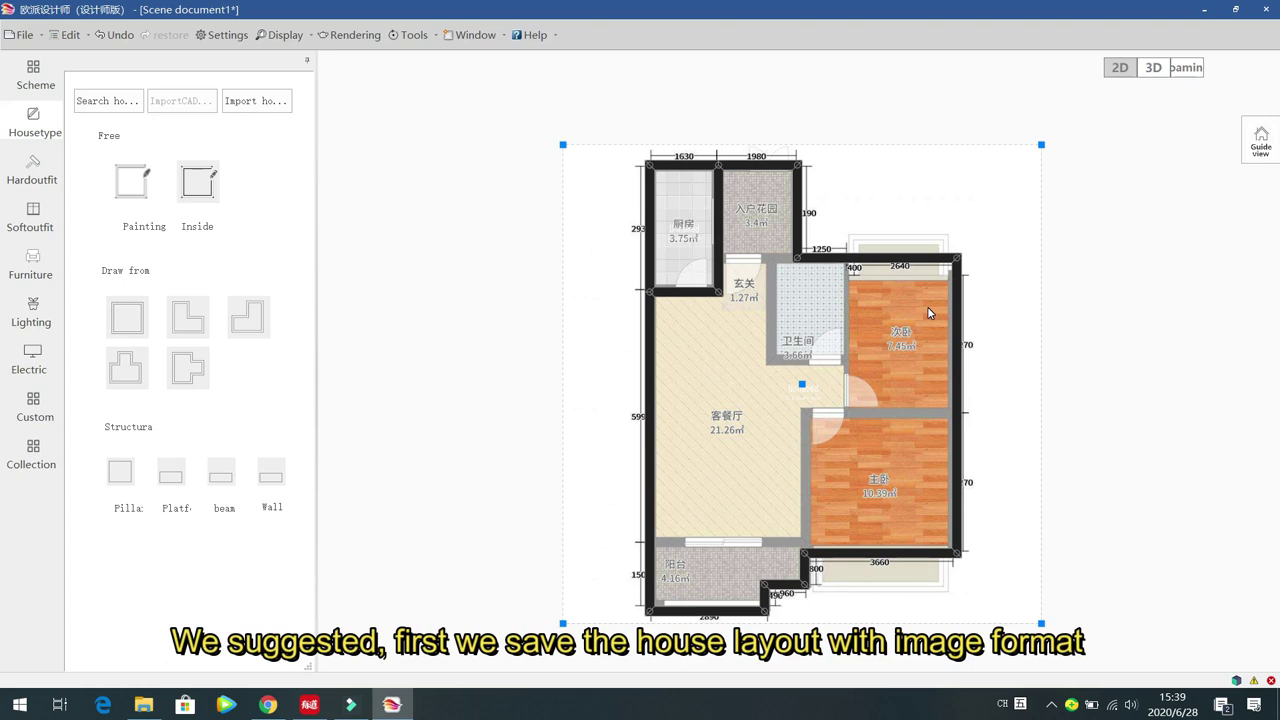
Step: Choose Clear house plan from the Import housetype menu to drop the reference image
{"action": "left_click", "coordinate": [250, 100]}
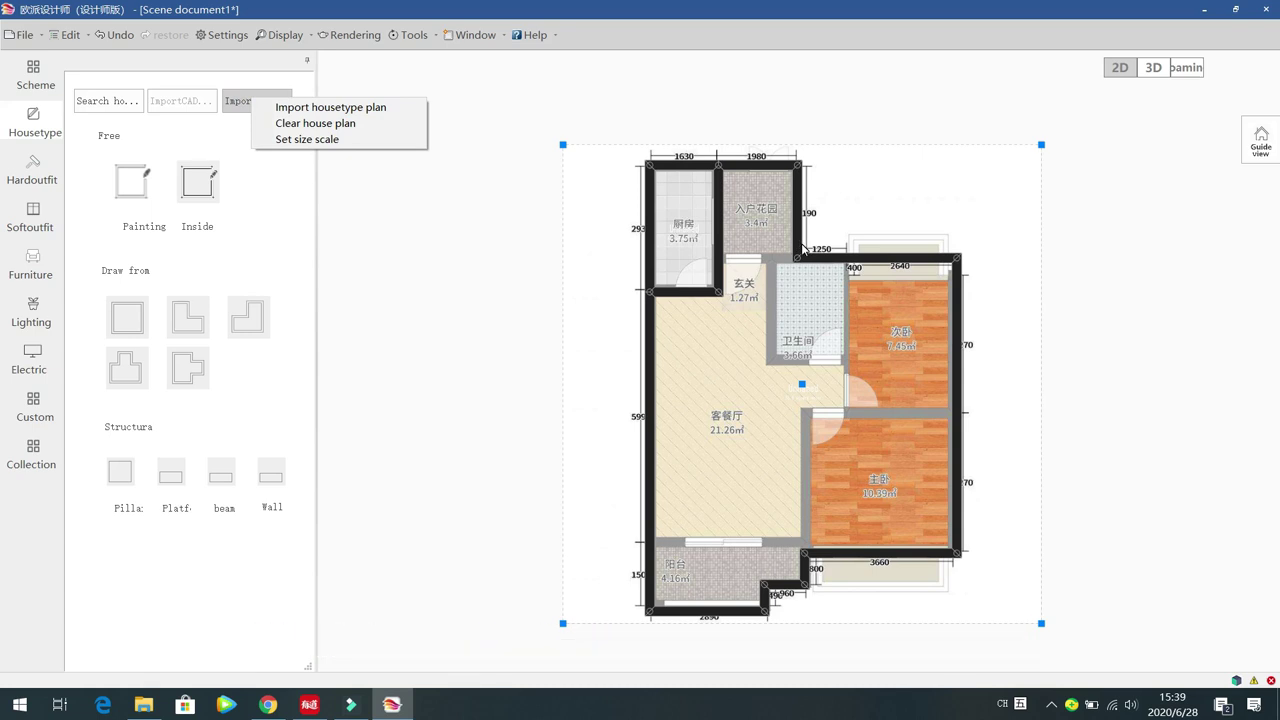
{"action": "left_click", "coordinate": [487, 351]}
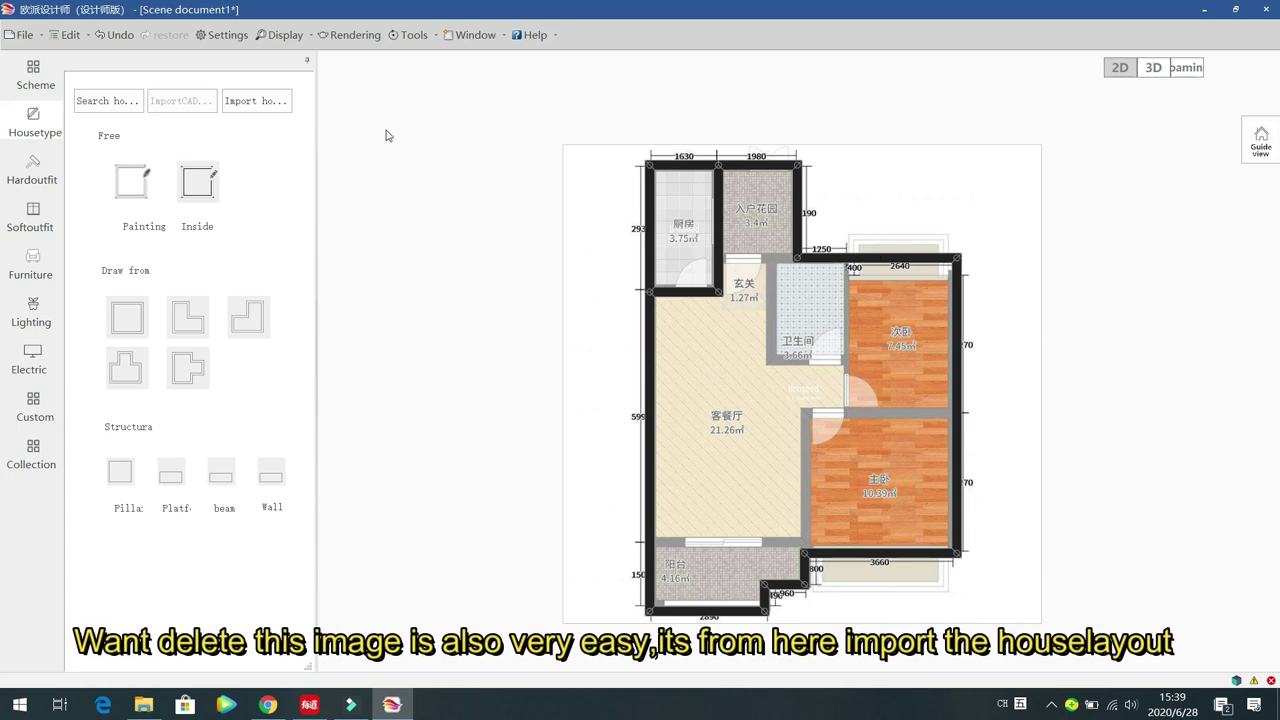
{"action": "left_click", "coordinate": [260, 104]}
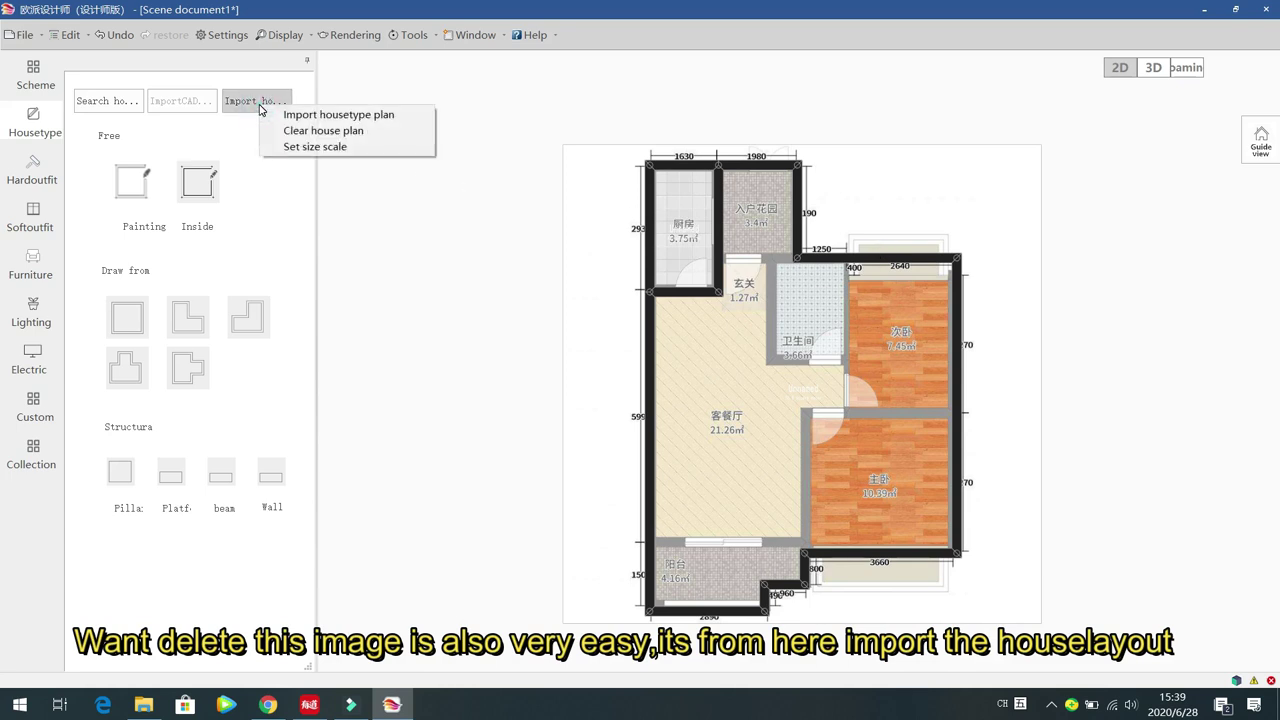
{"action": "left_click", "coordinate": [323, 130]}
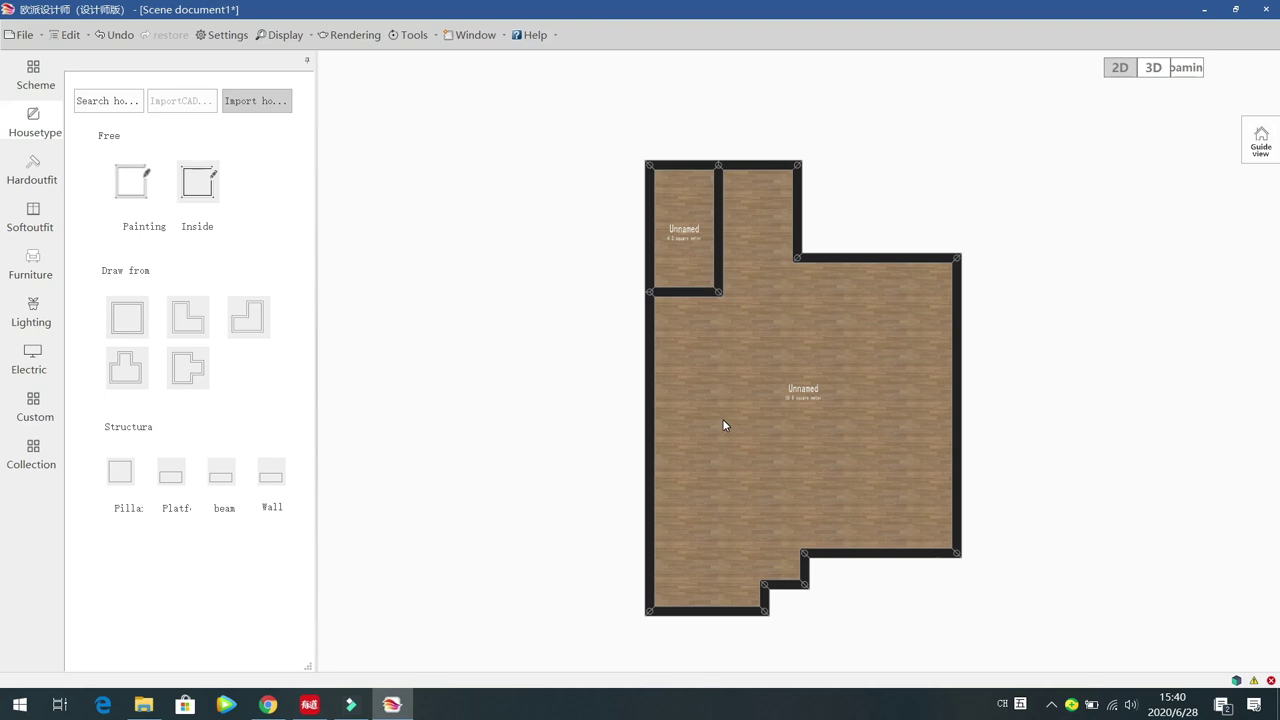
Step: Place a 400 × 400 pillar in the large room's upper right, then zoom in and select it
{"action": "left_click_drag", "start_coordinate": [729, 420], "coordinate": [703, 375]}
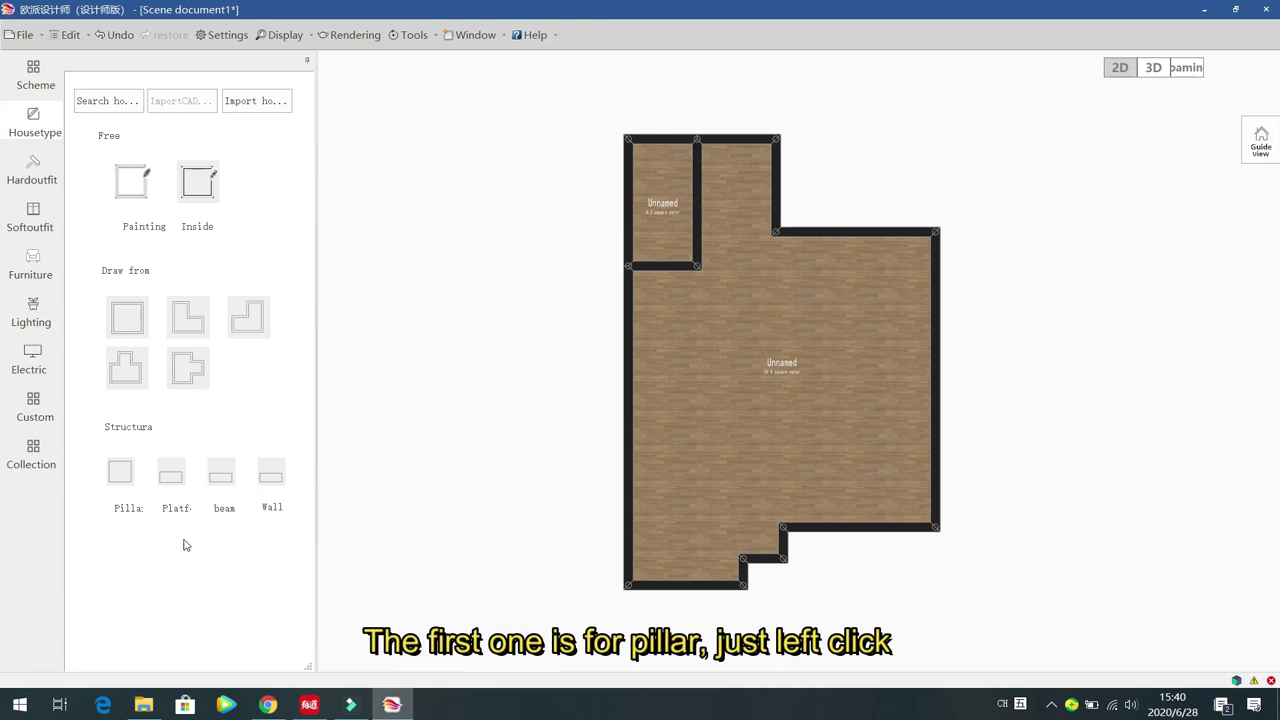
{"action": "left_click", "coordinate": [118, 472]}
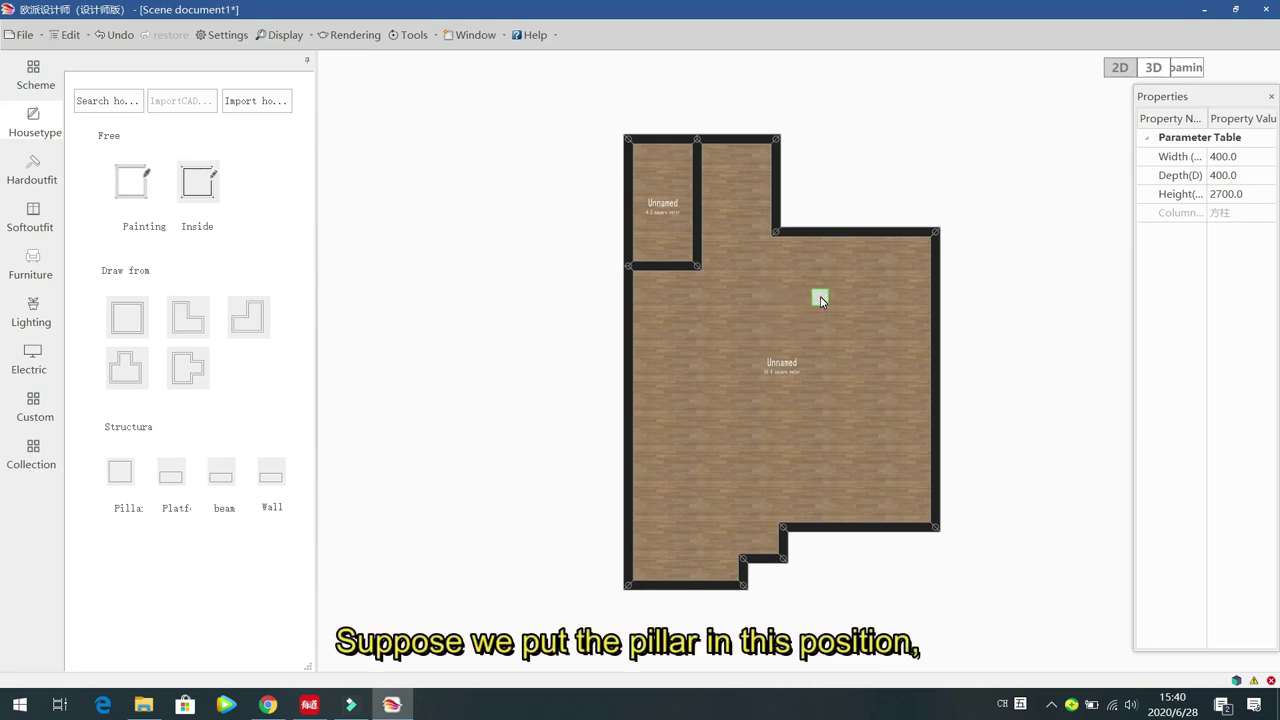
{"action": "left_click", "coordinate": [820, 296]}
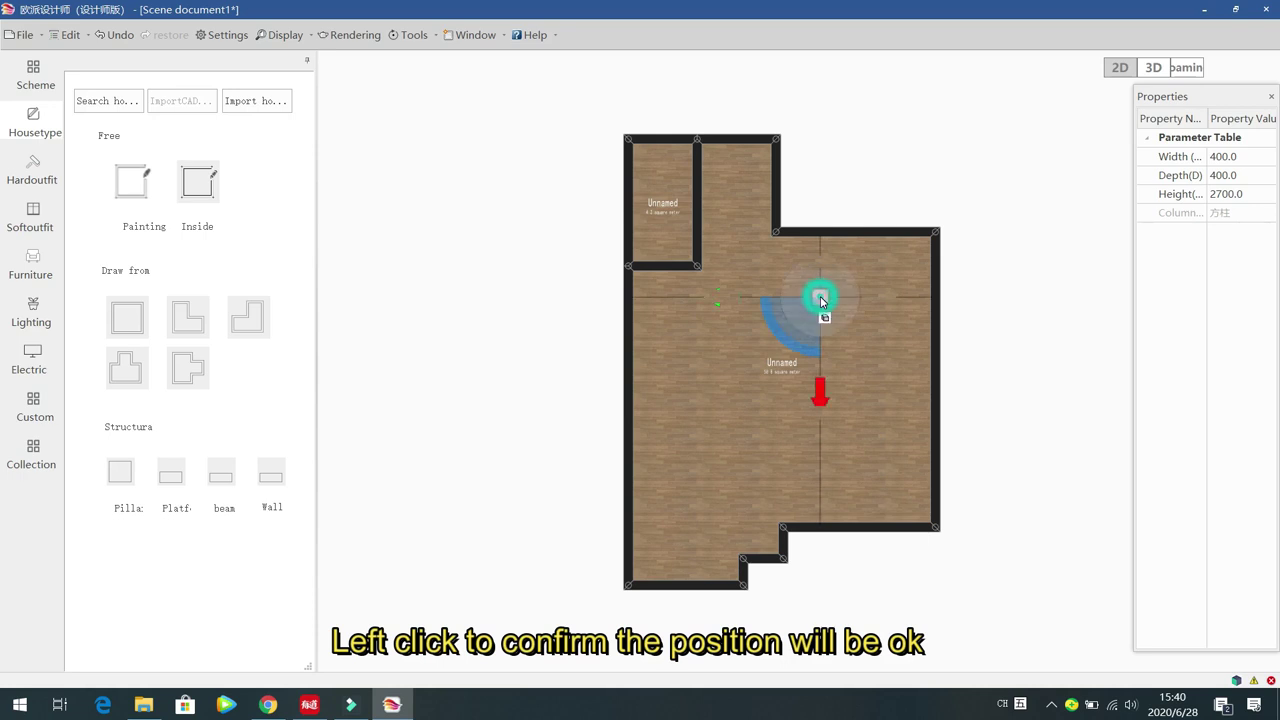
{"action": "left_click", "coordinate": [862, 373]}
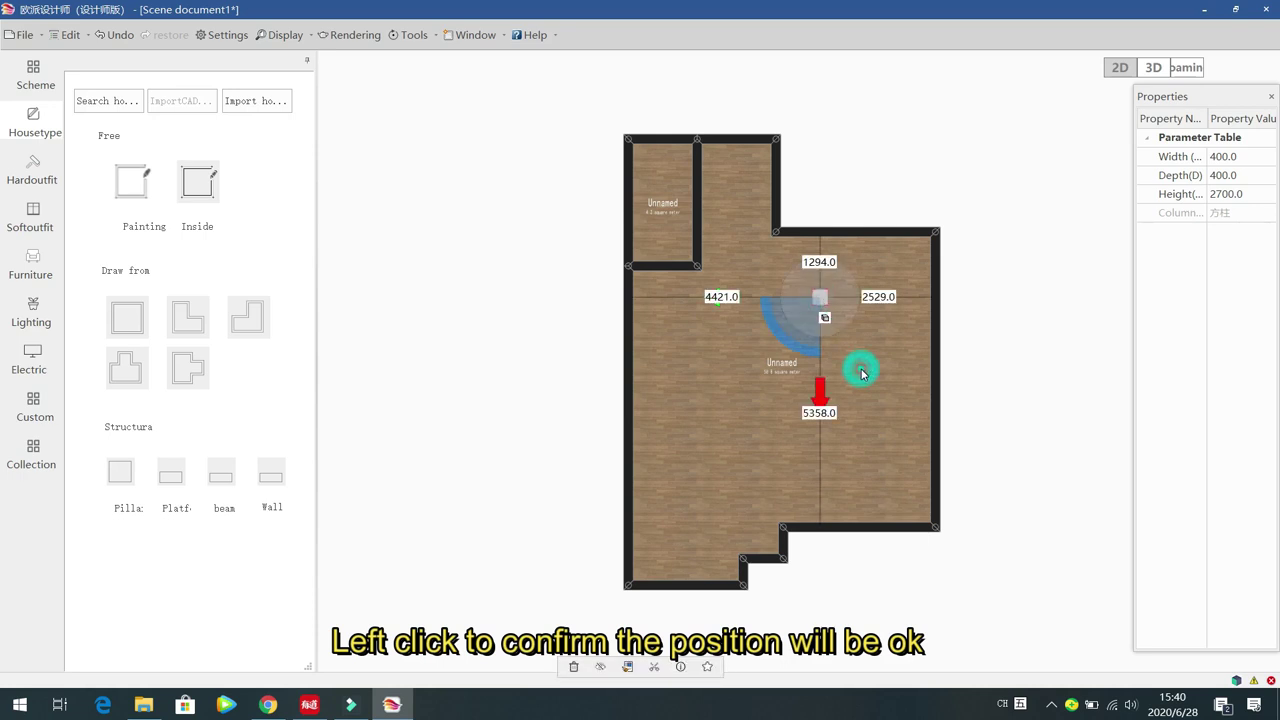
{"action": "left_click", "coordinate": [824, 302]}
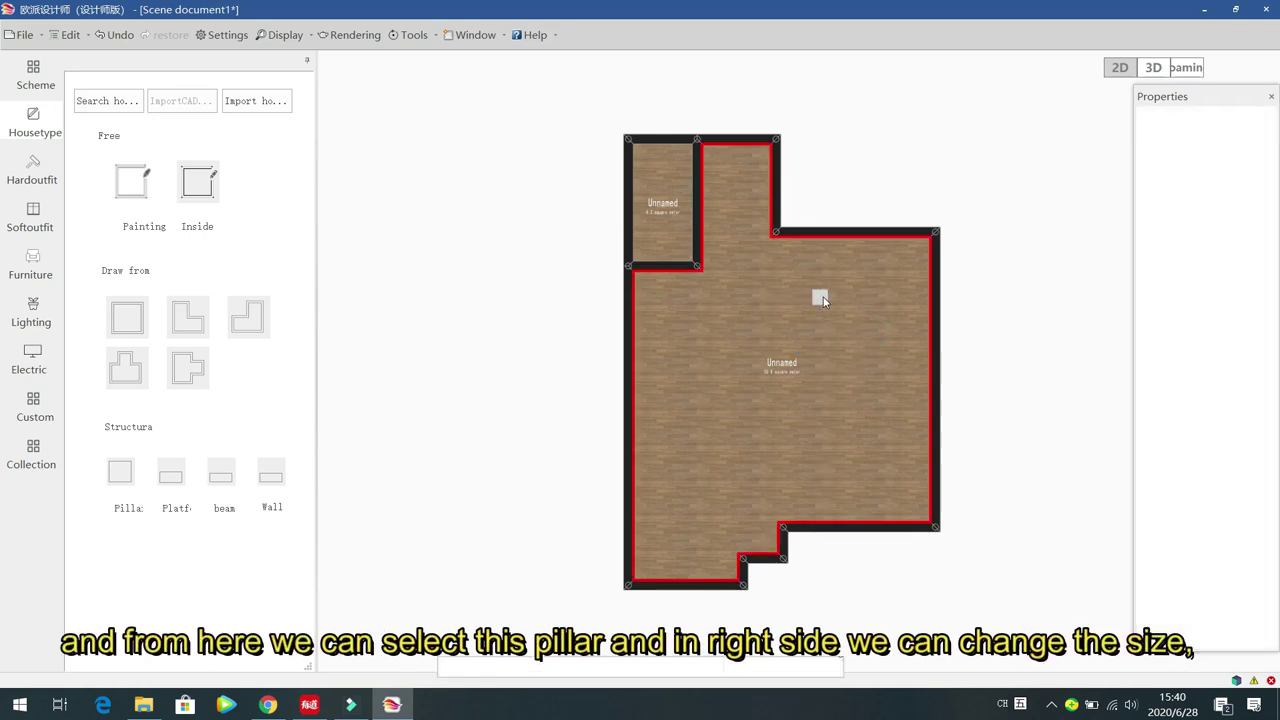
{"action": "scroll", "coordinate": [824, 302], "scroll_direction": "up", "scroll_amount": 3}
{"action": "left_click", "coordinate": [824, 302]}
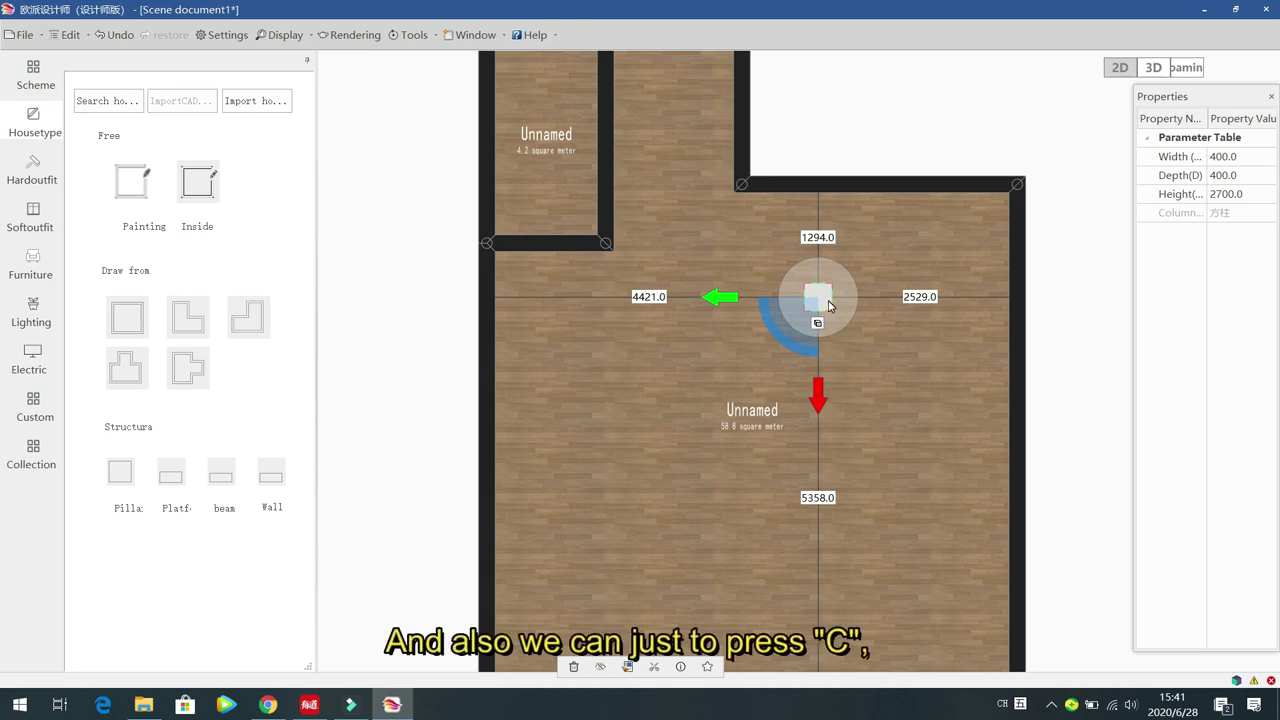
Step: Stretch the pillar to 1412 wide and 1704 deep with its resize handles
{"action": "key", "text": "c"}
{"action": "key", "text": "Escape"}
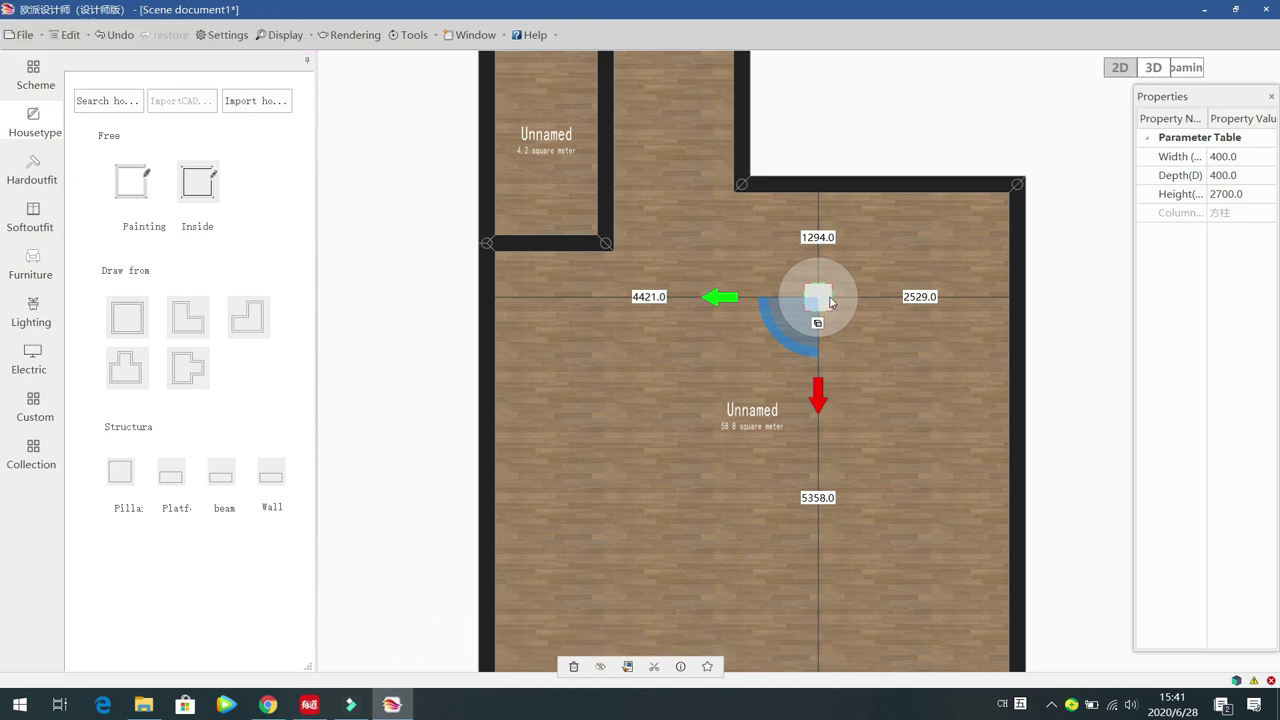
{"action": "left_click", "coordinate": [830, 311]}
{"action": "left_click_drag", "start_coordinate": [855, 300], "coordinate": [904, 303]}
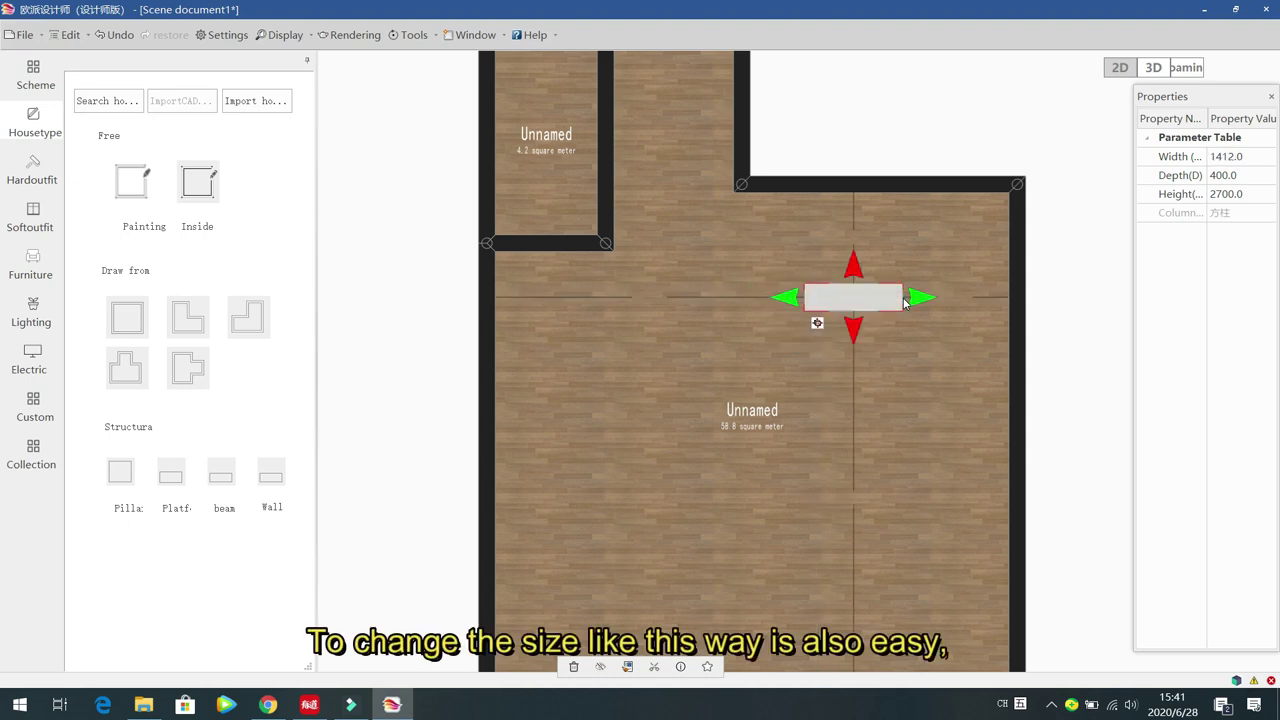
{"action": "left_click", "coordinate": [853, 328]}
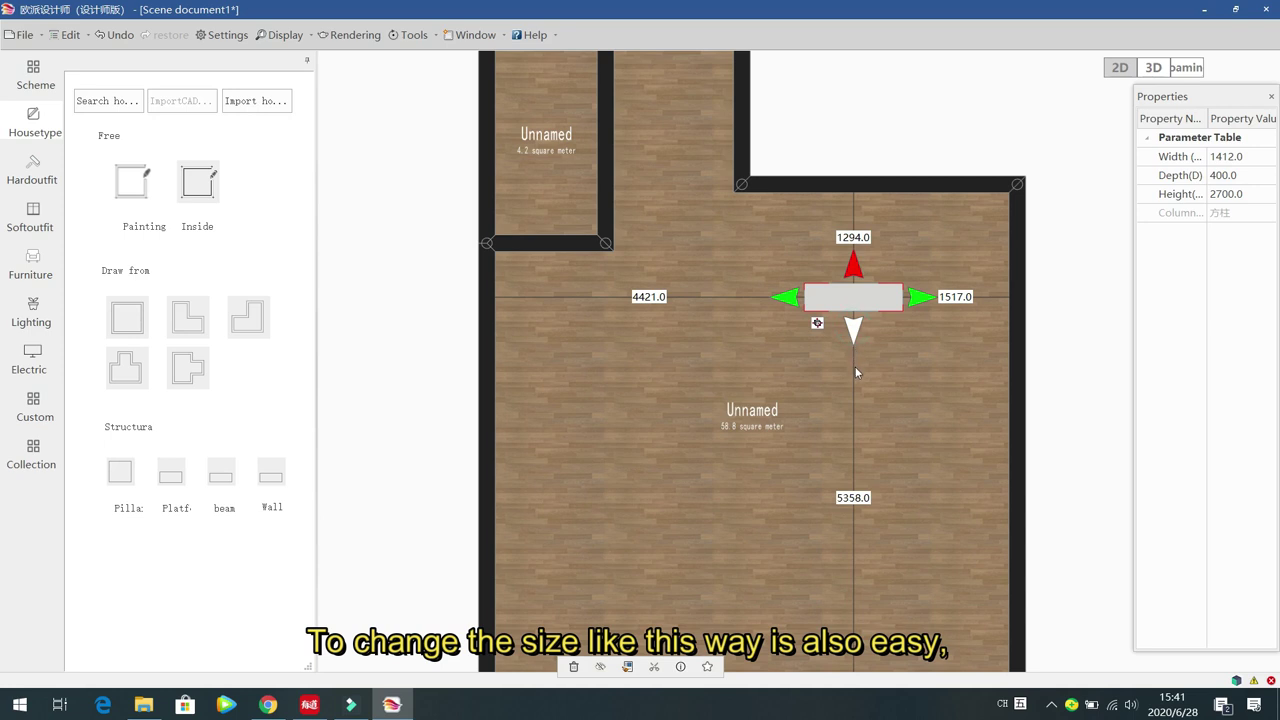
{"action": "mouse_move", "coordinate": [863, 340]}
{"action": "left_mouse_down"}
{"action": "mouse_move", "coordinate": [851, 352]}
{"action": "mouse_move", "coordinate": [849, 320]}
{"action": "left_mouse_up"}
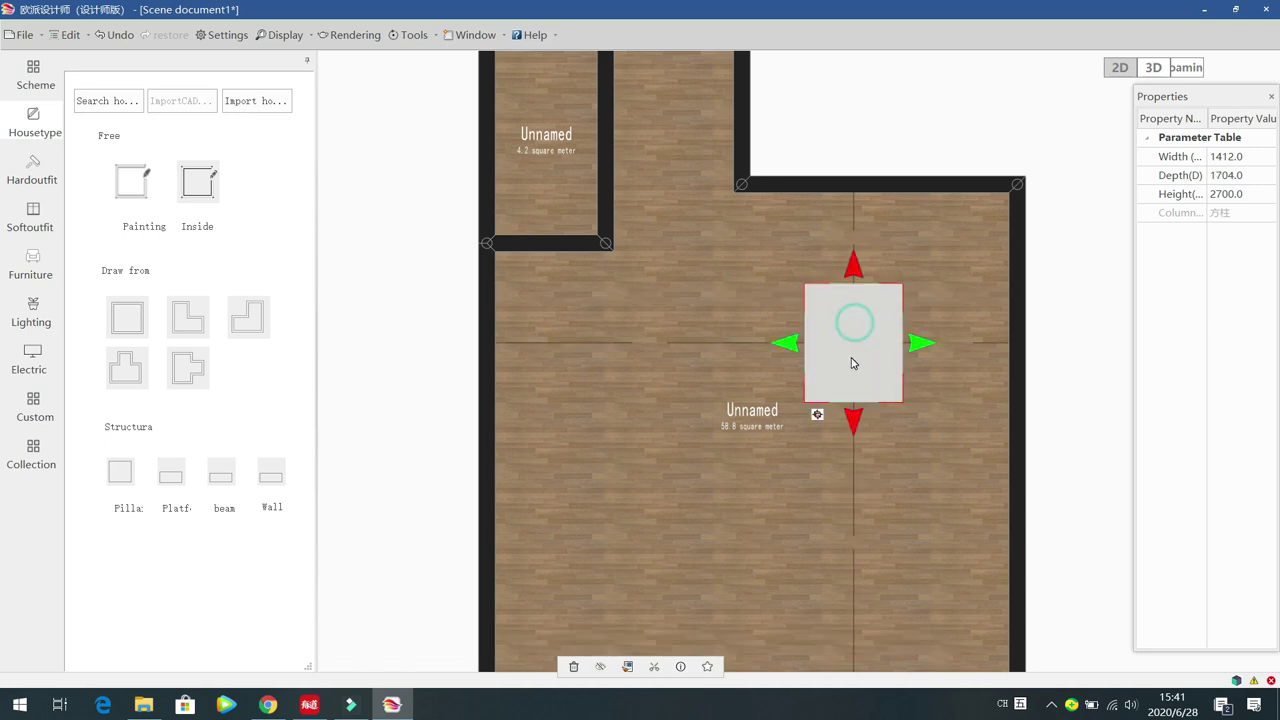
{"action": "left_click", "coordinate": [829, 334]}
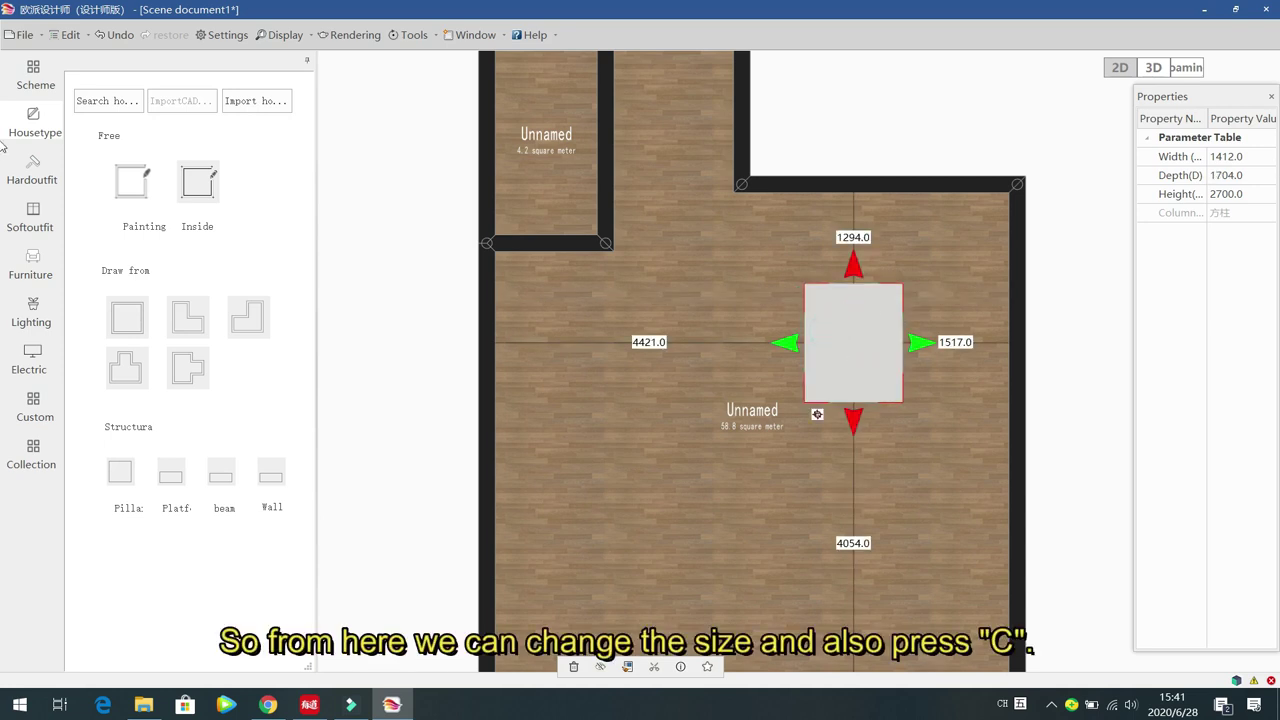
{"action": "key", "text": "c"}
{"action": "left_click", "coordinate": [883, 361]}
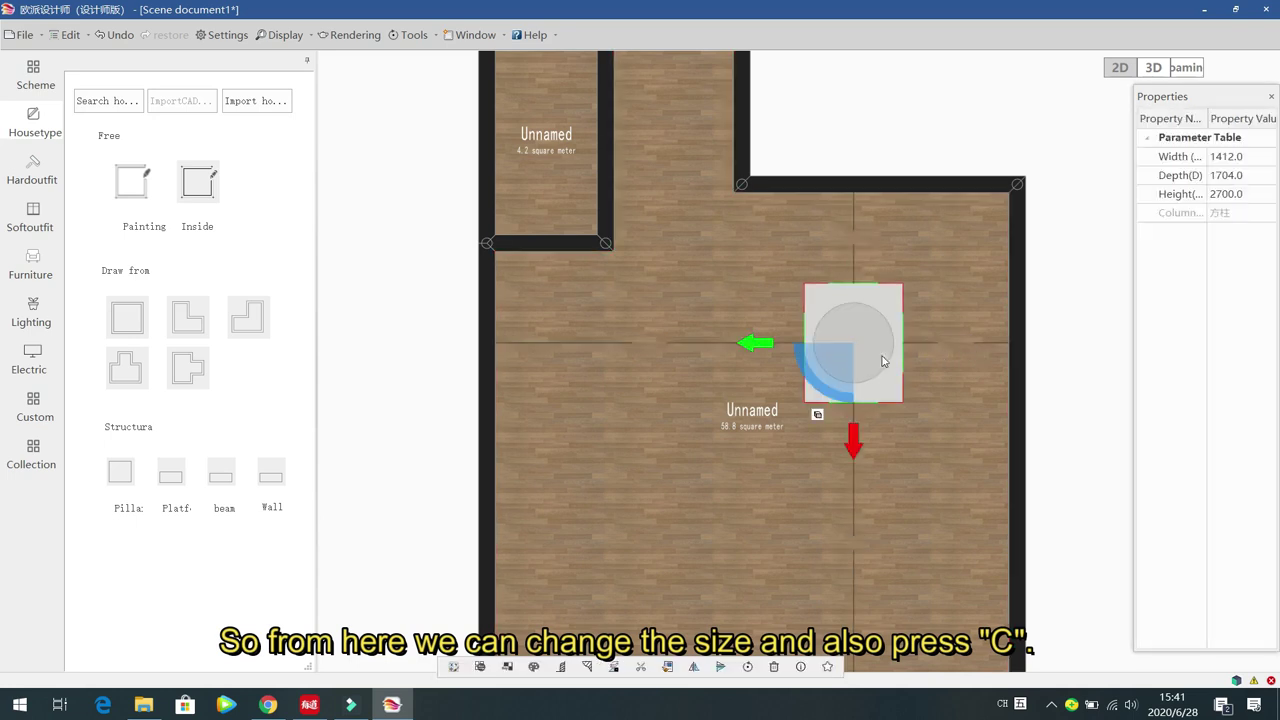
{"action": "left_click", "coordinate": [843, 354]}
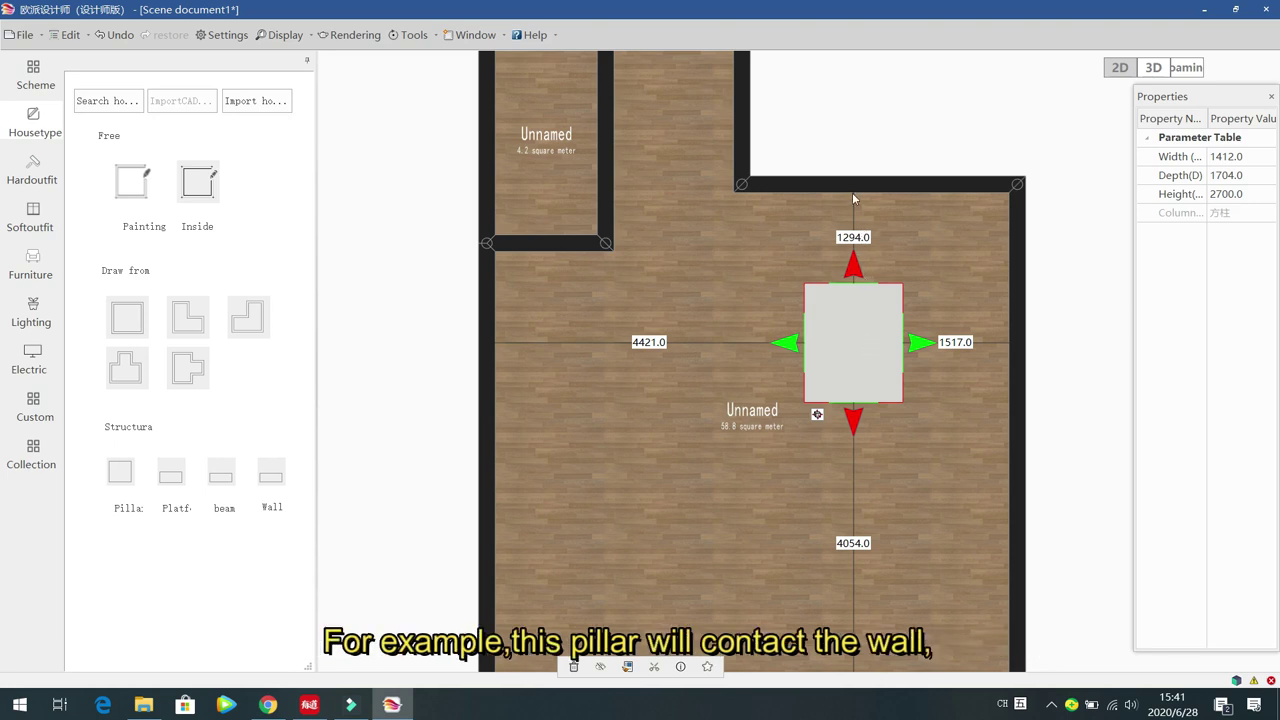
Step: Set the pillar's top and right wall distances to 0 so it sits flush in the corner
{"action": "left_click", "coordinate": [852, 237]}
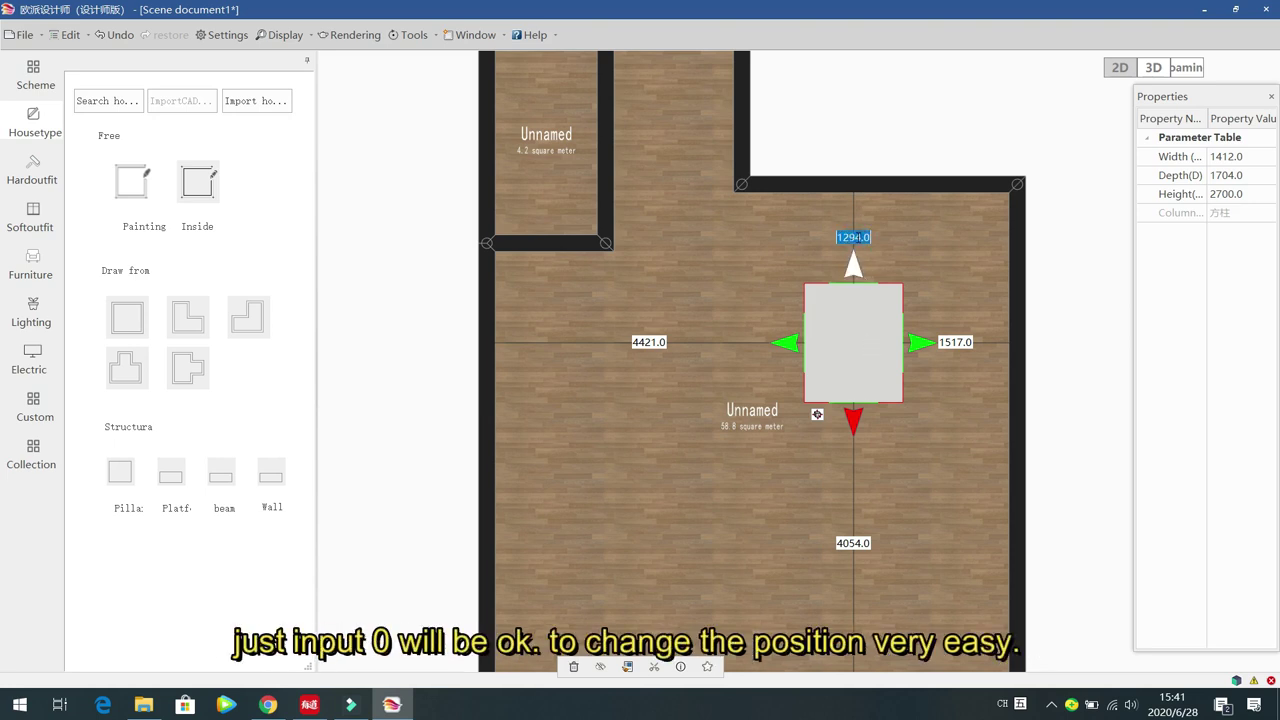
{"action": "type", "text": "0"}
{"action": "key", "text": "Return"}
{"action": "left_click", "coordinate": [958, 251]}
{"action": "type", "text": "0"}
{"action": "key", "text": "Return"}
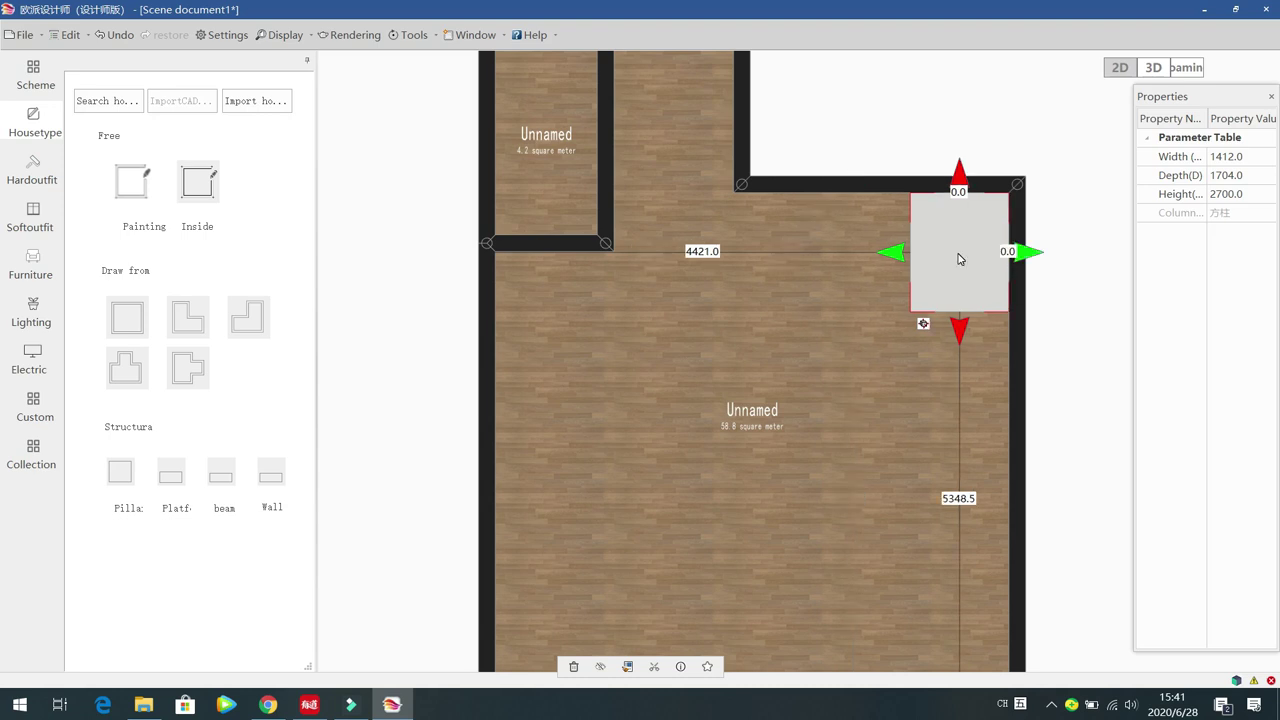
{"action": "left_click", "coordinate": [851, 375]}
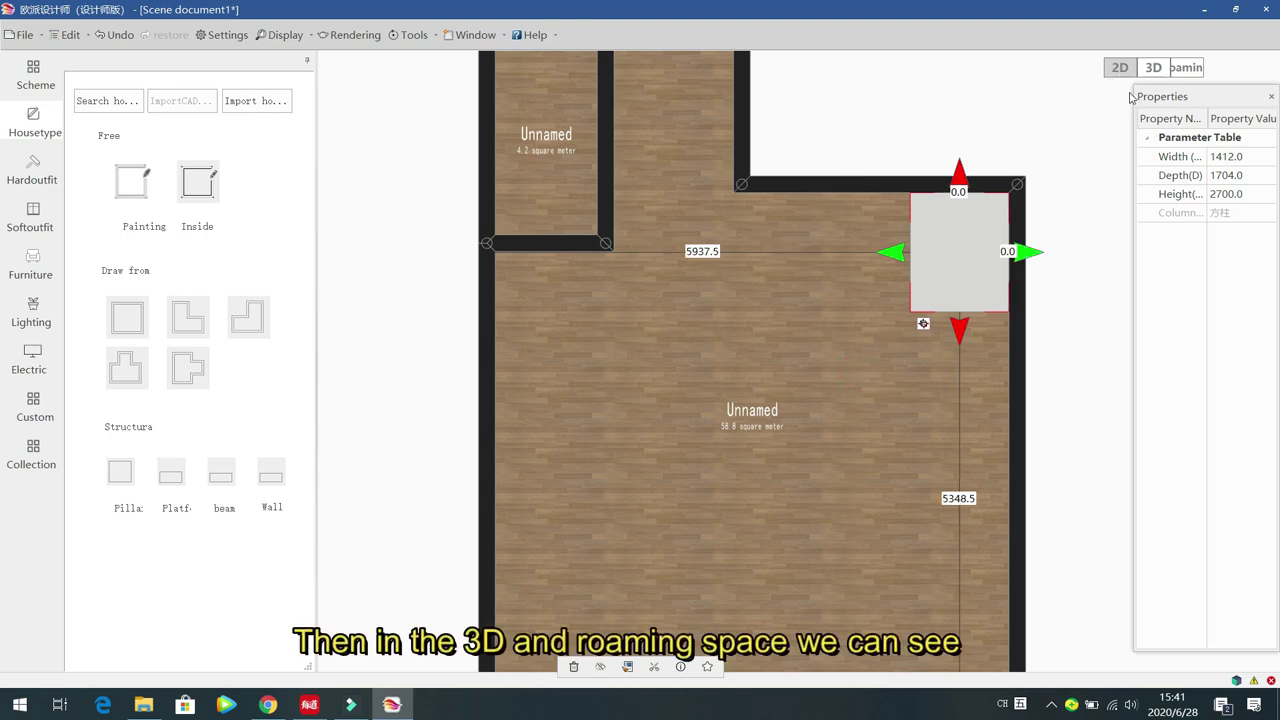
Step: Preview the pillar in the Roaming view, then return to the 2D plan
{"action": "left_click", "coordinate": [1186, 68]}
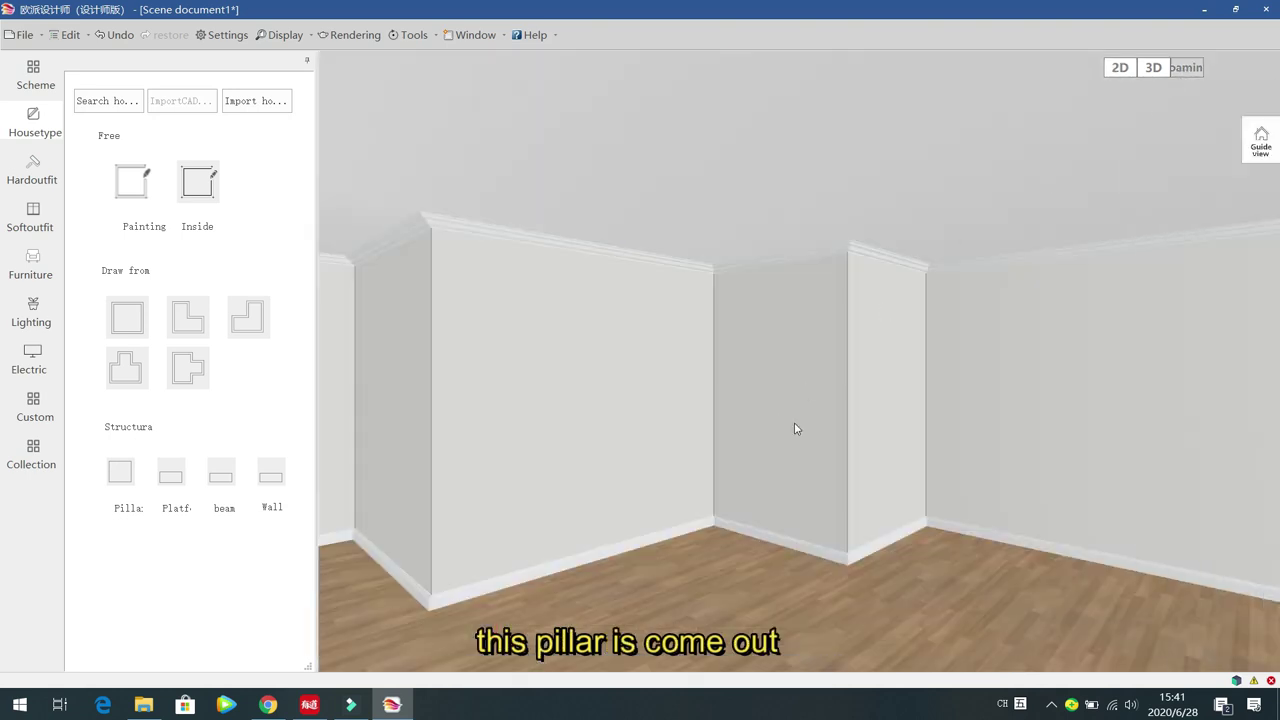
{"action": "left_click", "coordinate": [1116, 70]}
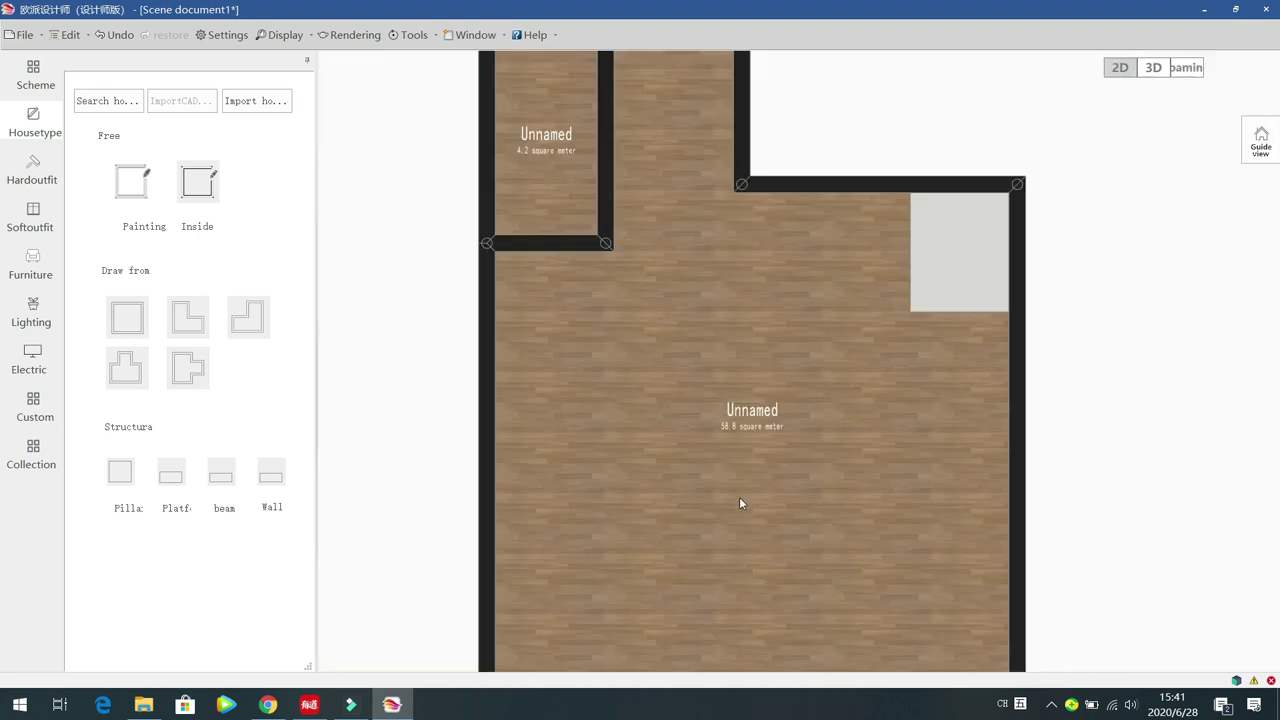
{"action": "right_click_drag", "start_coordinate": [747, 483], "coordinate": [766, 423]}
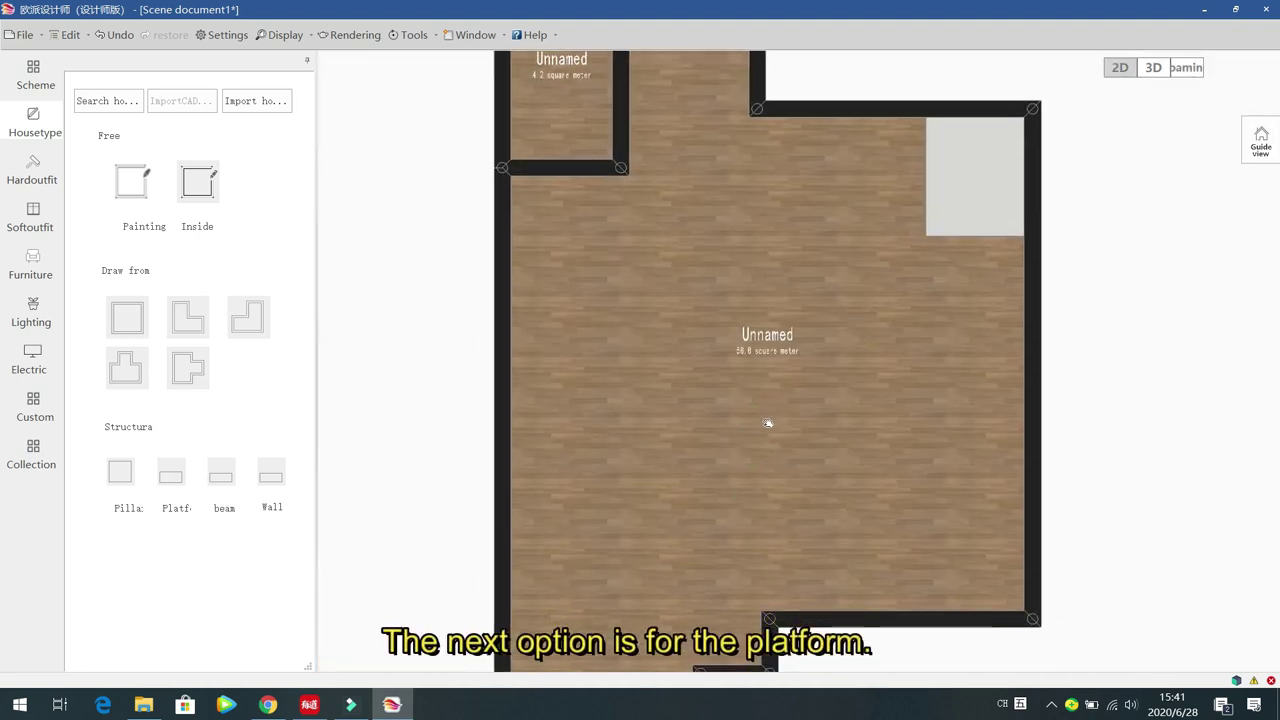
Step: Place a platform in the room's left middle and stretch it to 1892 deep
{"action": "left_click", "coordinate": [174, 477]}
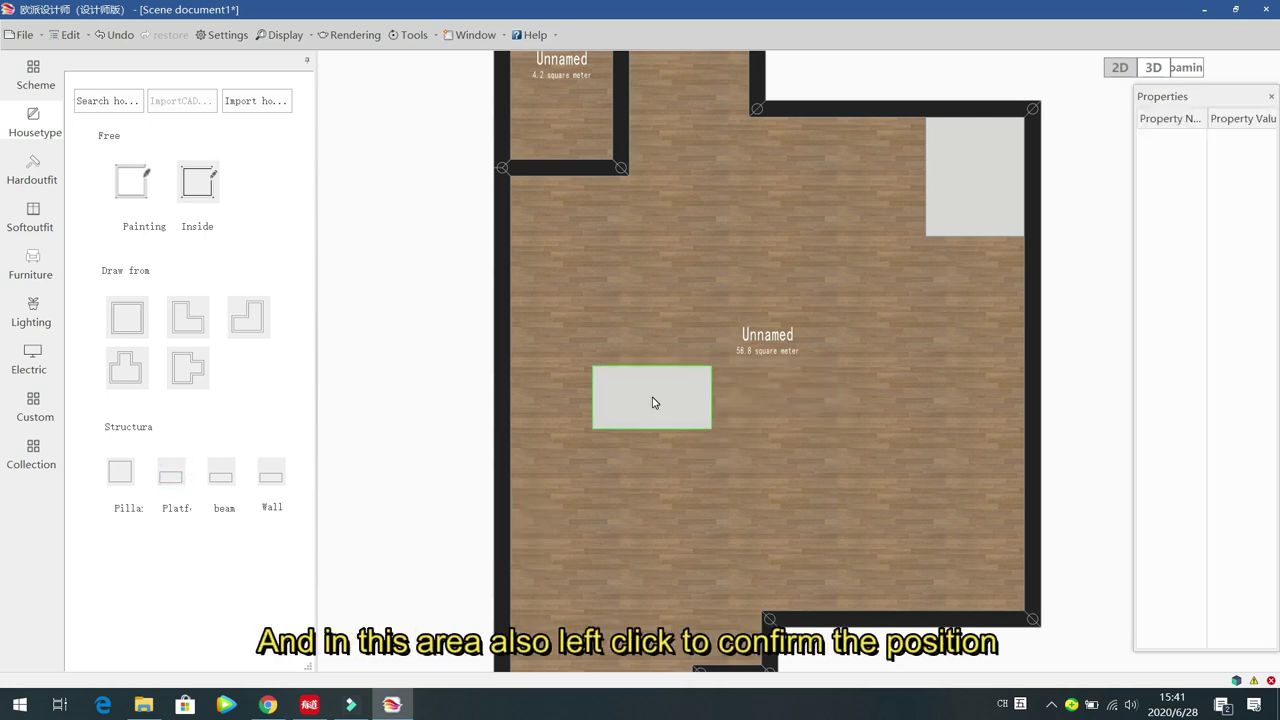
{"action": "left_click", "coordinate": [653, 402]}
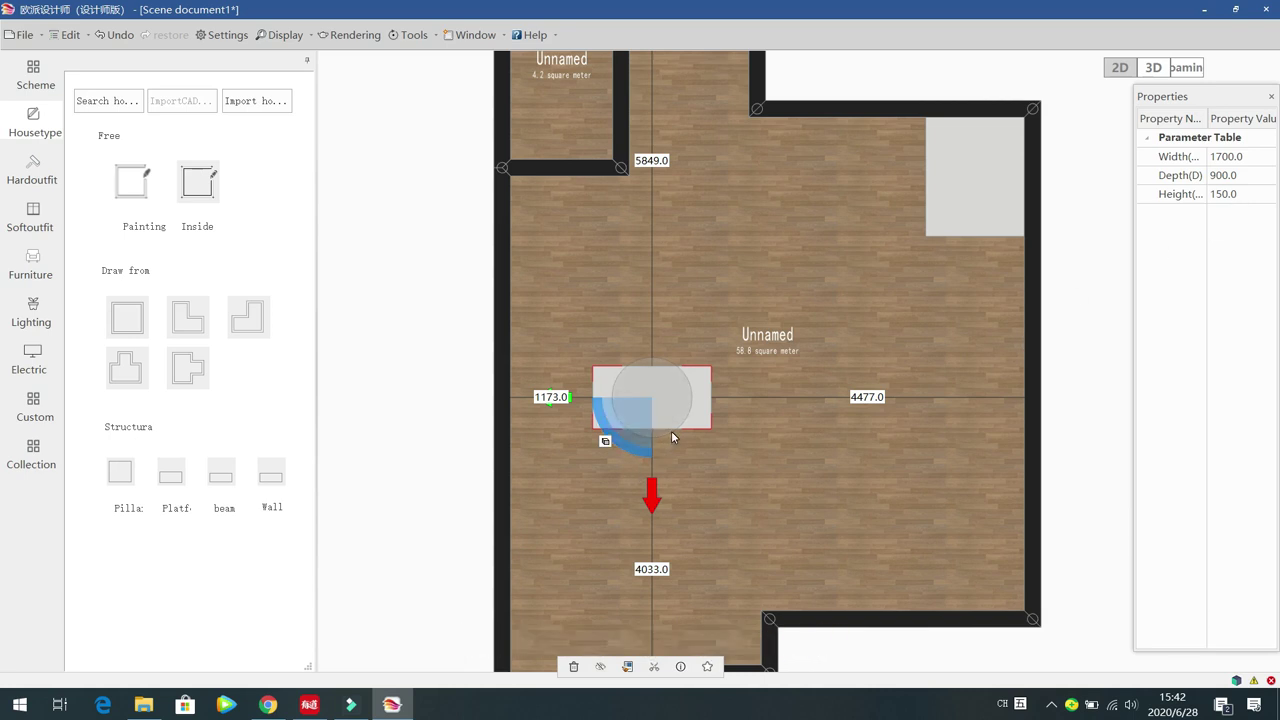
{"action": "key", "text": "c"}
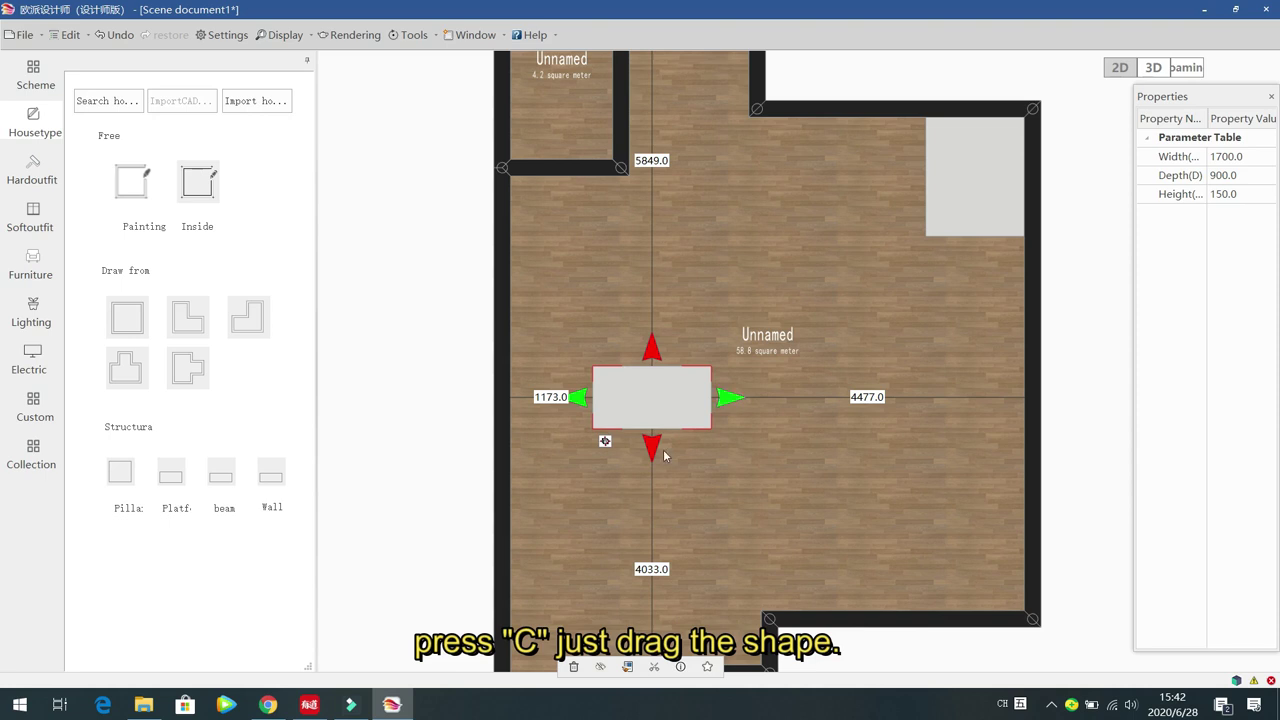
{"action": "left_click_drag", "start_coordinate": [651, 447], "coordinate": [654, 503]}
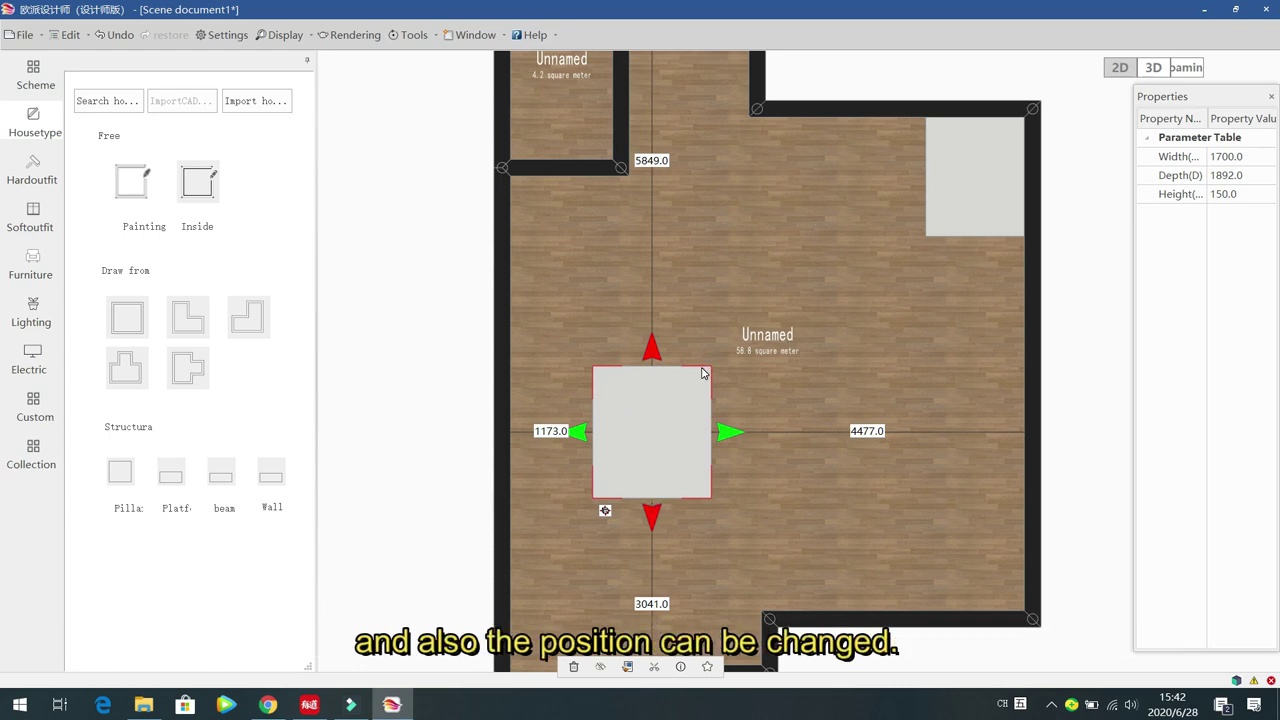
{"action": "left_click_drag", "start_coordinate": [659, 431], "coordinate": [646, 352]}
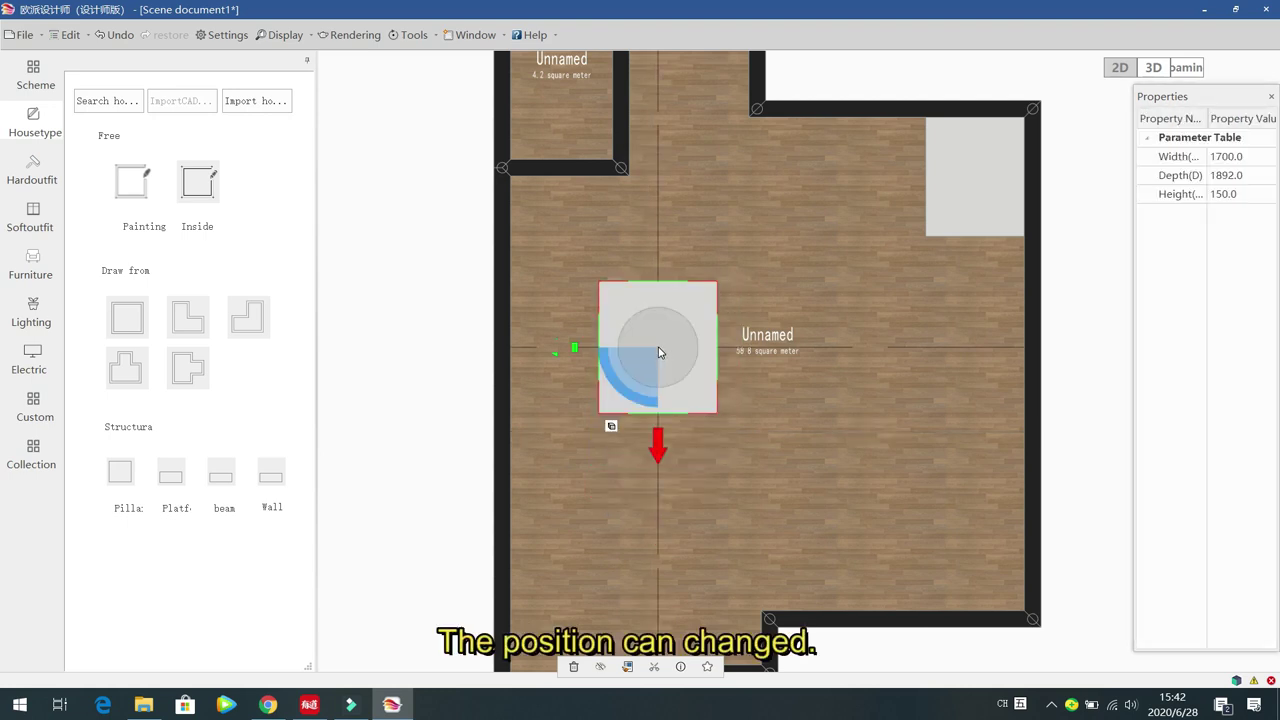
Step: Check the platform in the Roaming view, then return to 2D and select it
{"action": "left_click", "coordinate": [1188, 68]}
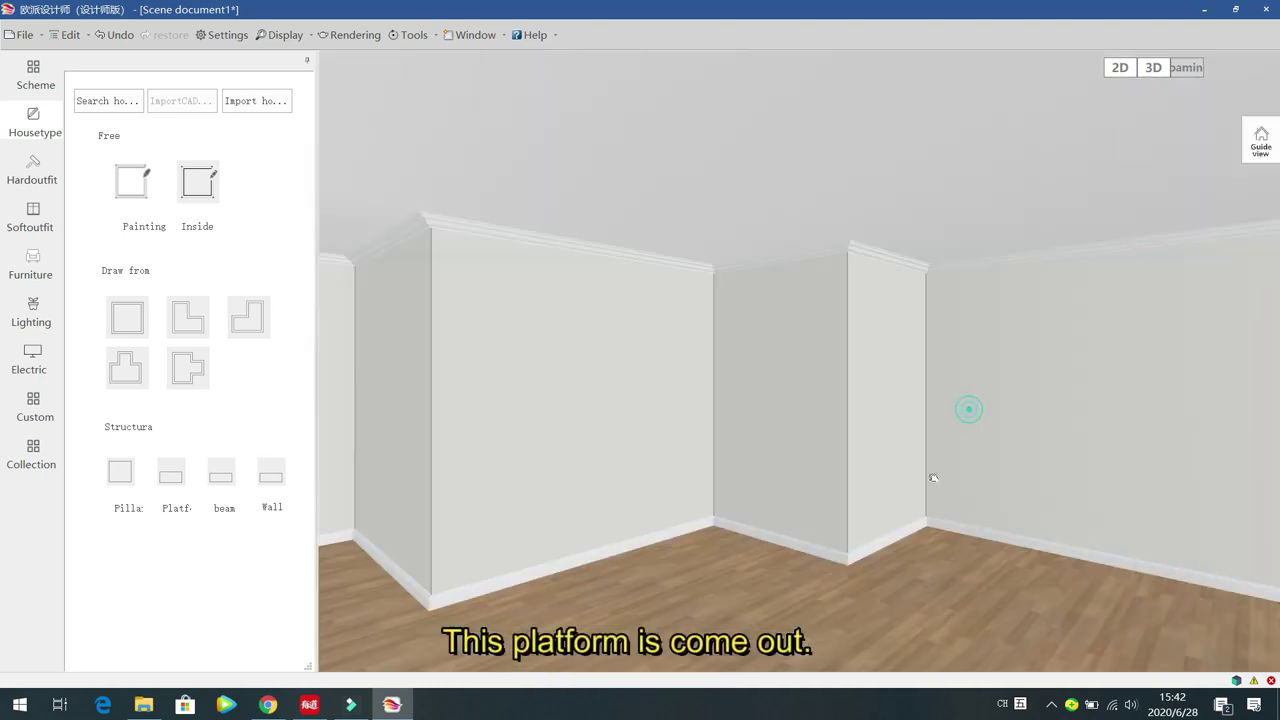
{"action": "left_click", "coordinate": [929, 477]}
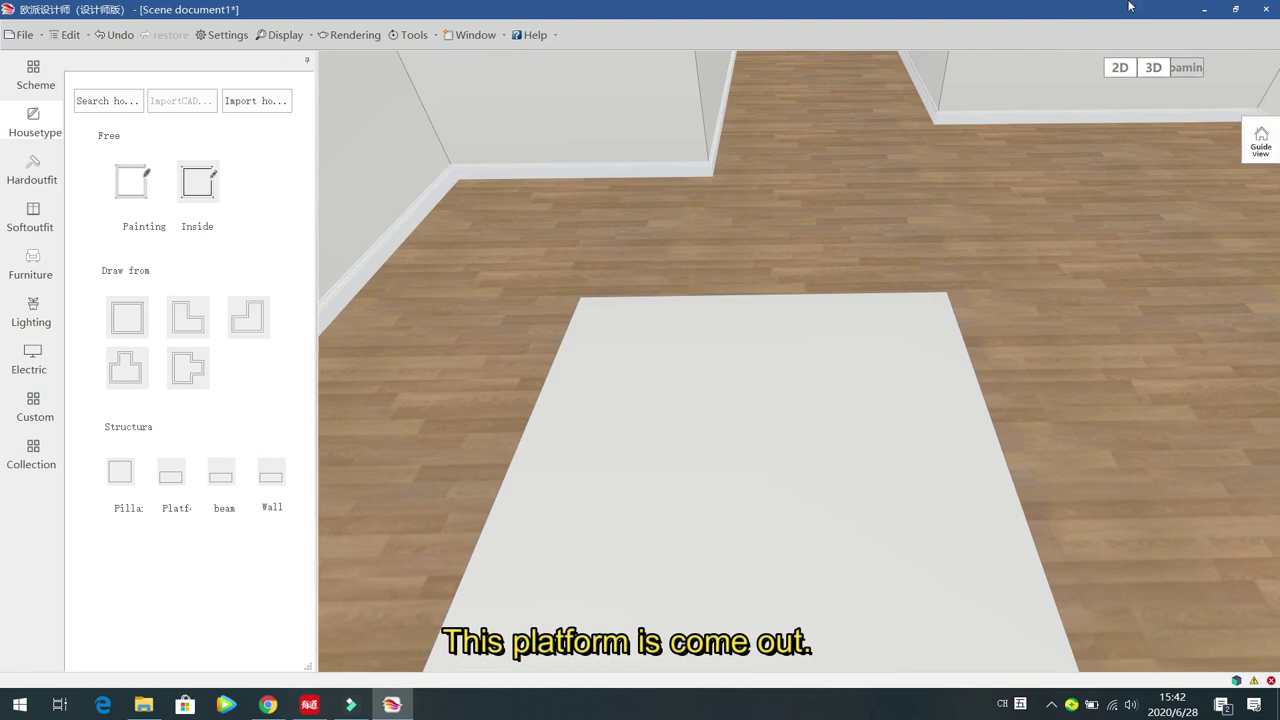
{"action": "left_click", "coordinate": [1125, 69]}
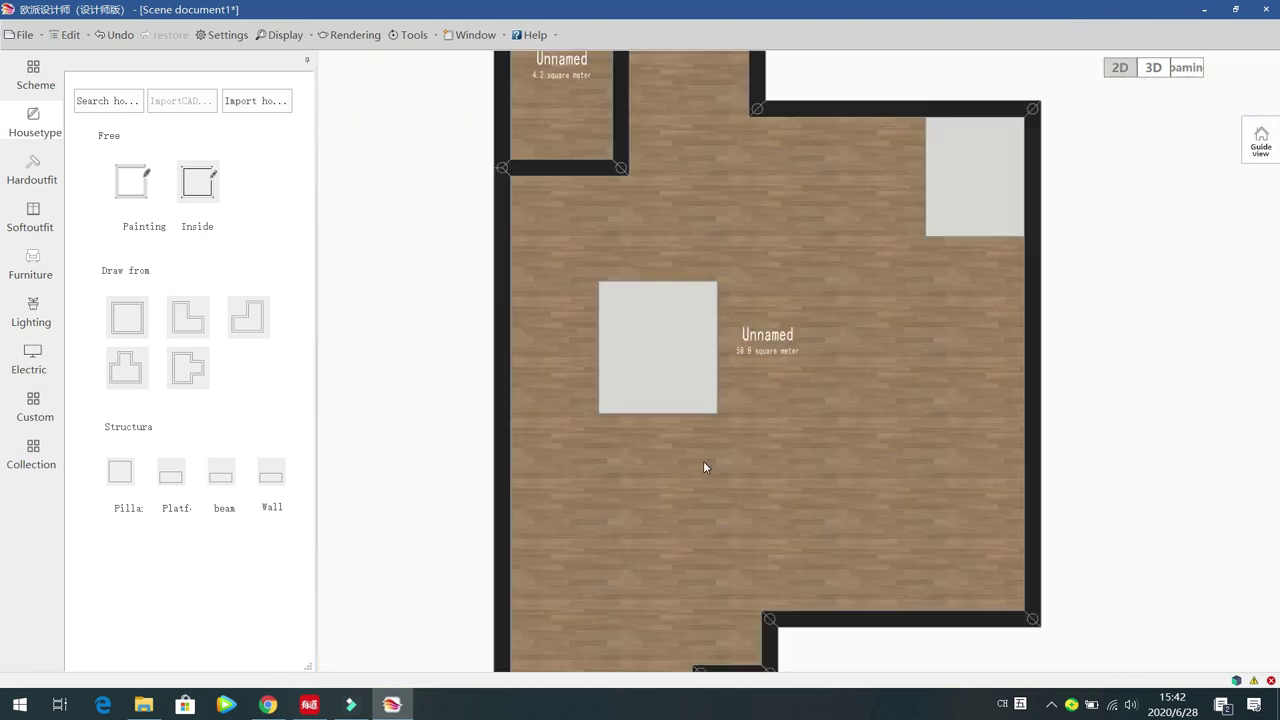
{"action": "left_click", "coordinate": [669, 344]}
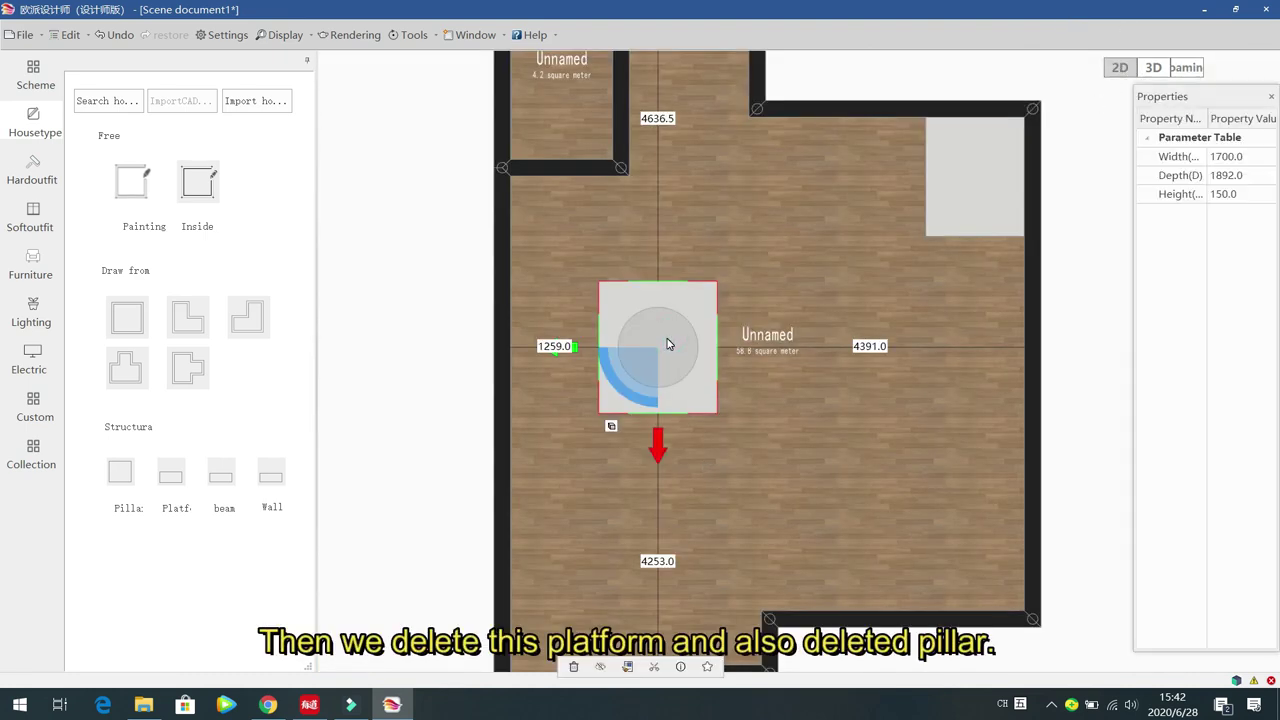
Step: Delete the platform and the pillar from the large room
{"action": "key", "text": "Delete"}
{"action": "left_click", "coordinate": [983, 189]}
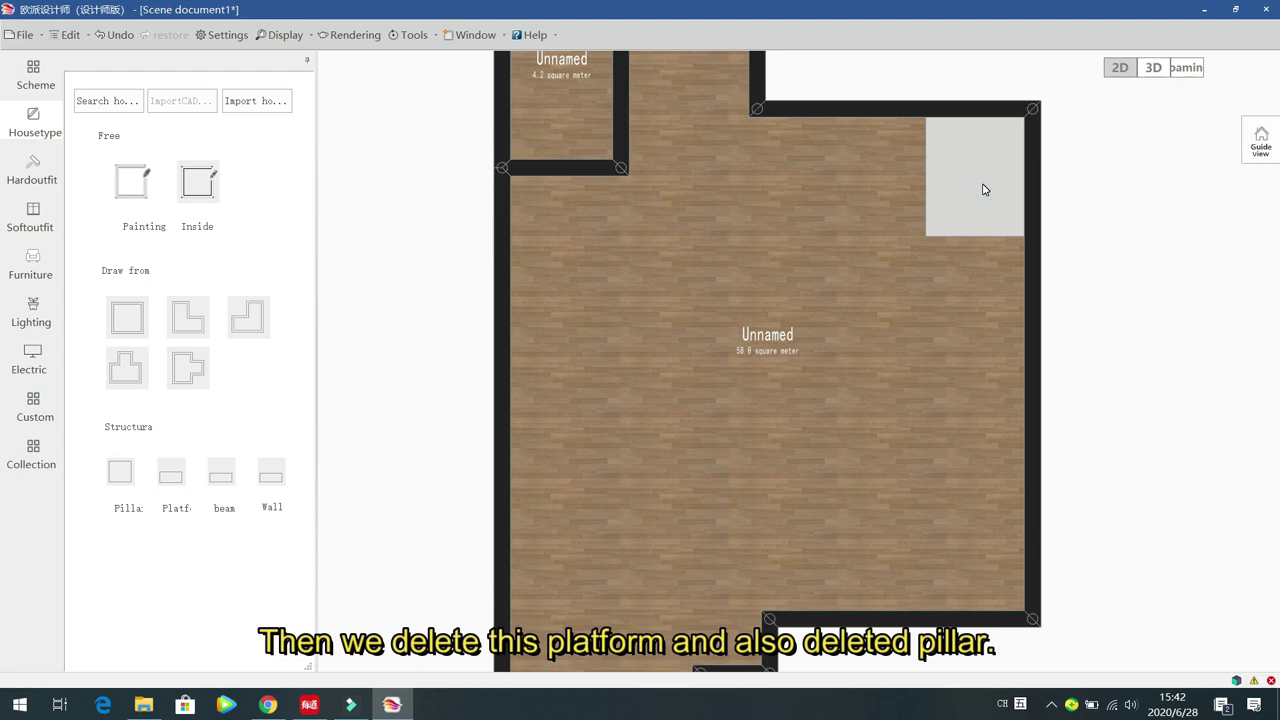
{"action": "left_click", "coordinate": [981, 184]}
{"action": "left_click", "coordinate": [974, 194]}
{"action": "left_click", "coordinate": [997, 202]}
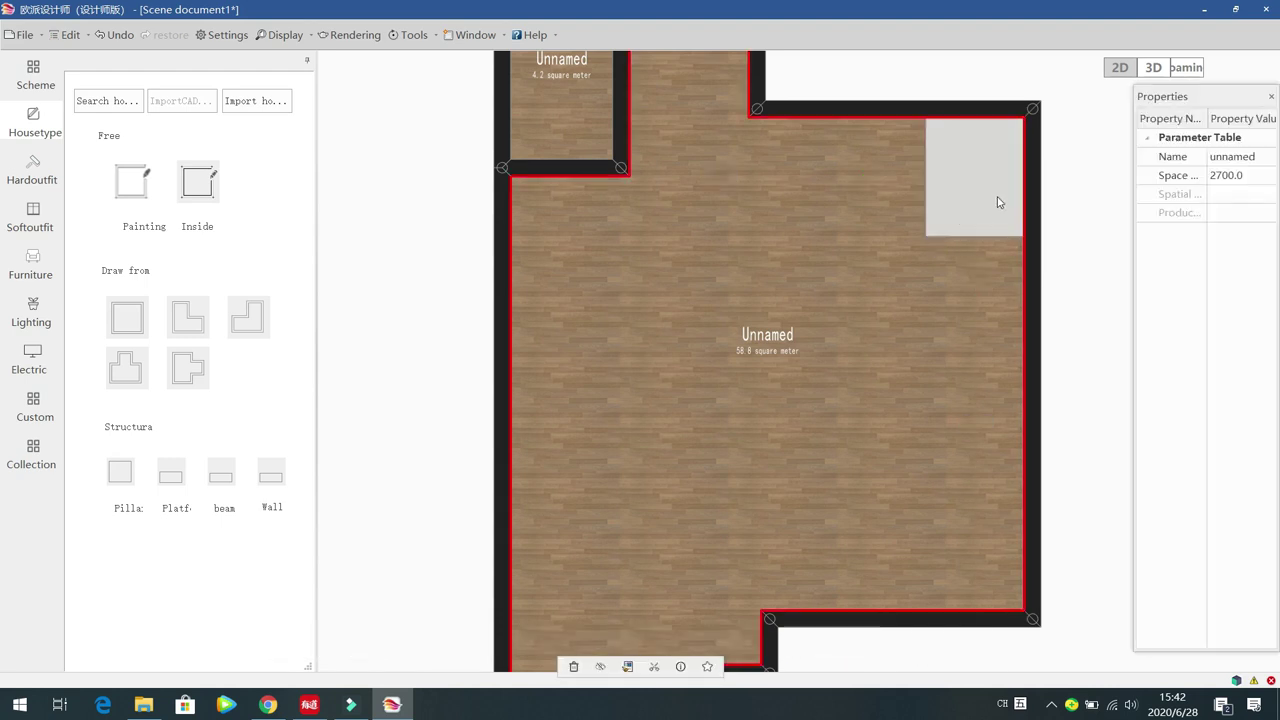
{"action": "left_click", "coordinate": [957, 206]}
{"action": "key", "text": "Delete"}
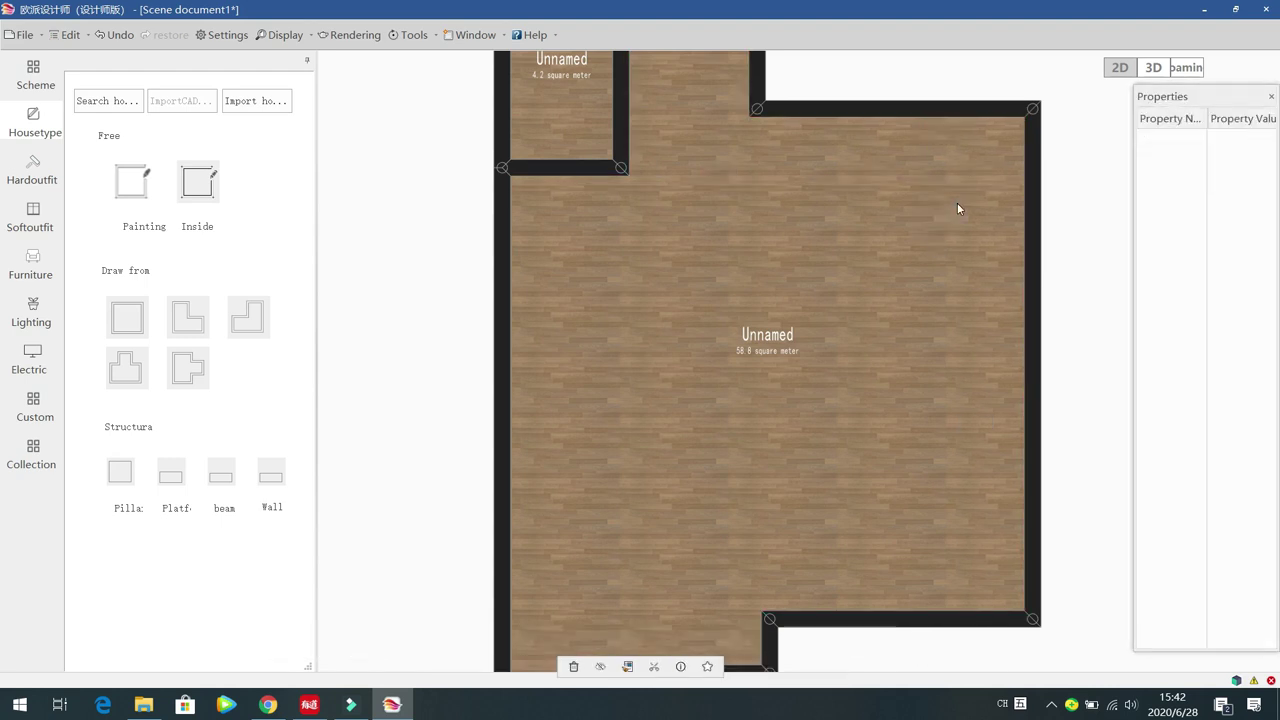
{"action": "left_click", "coordinate": [400, 470]}
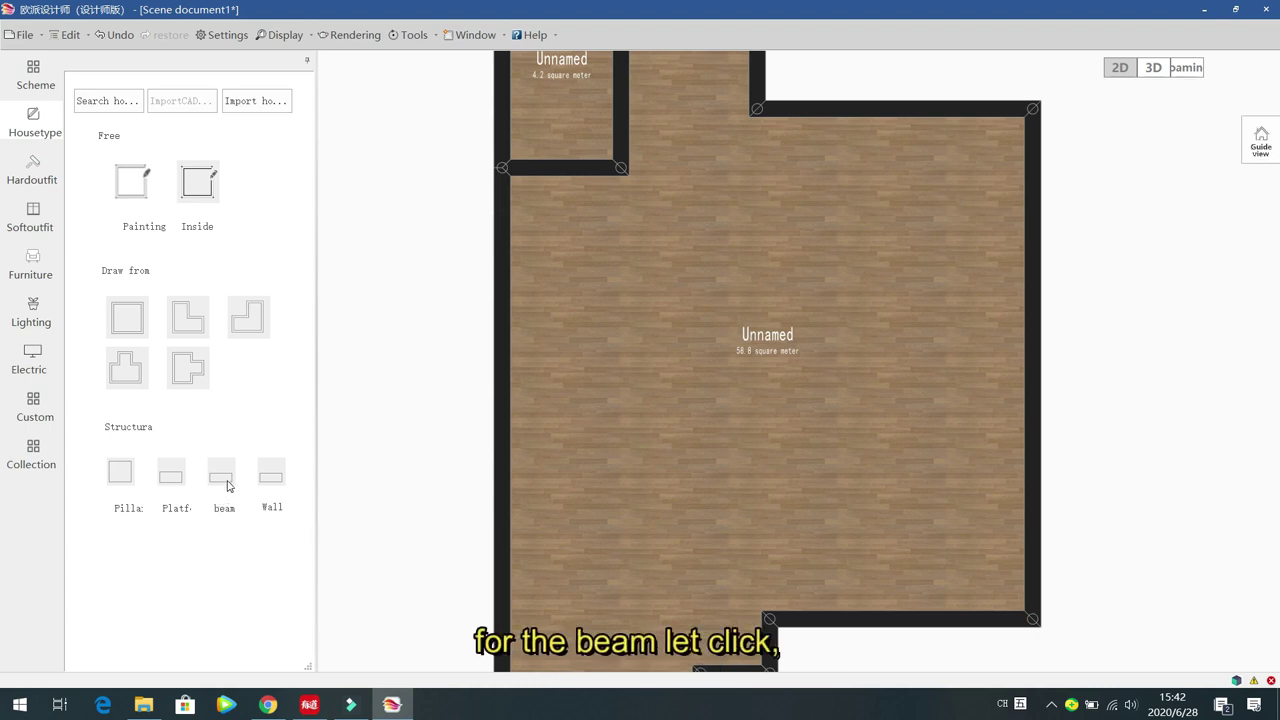
Step: Place a beam across the large room and select it to see its size
{"action": "left_click", "coordinate": [229, 481]}
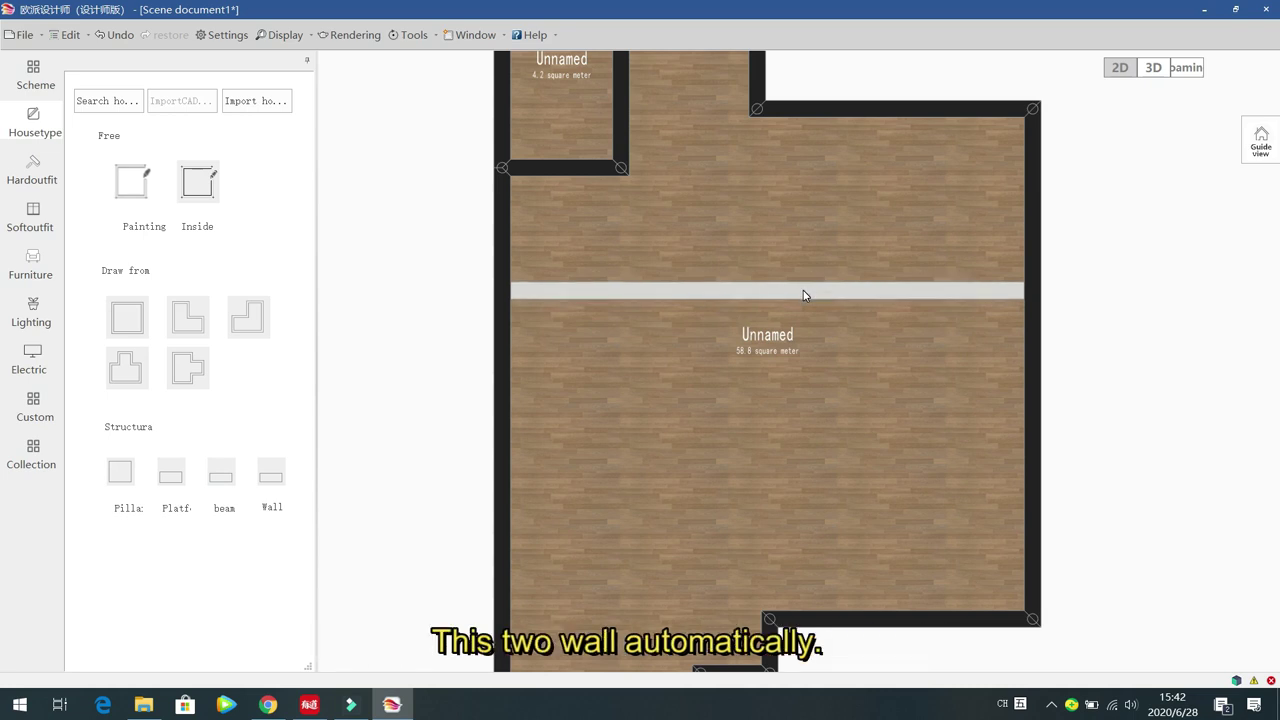
{"action": "left_click", "coordinate": [803, 291]}
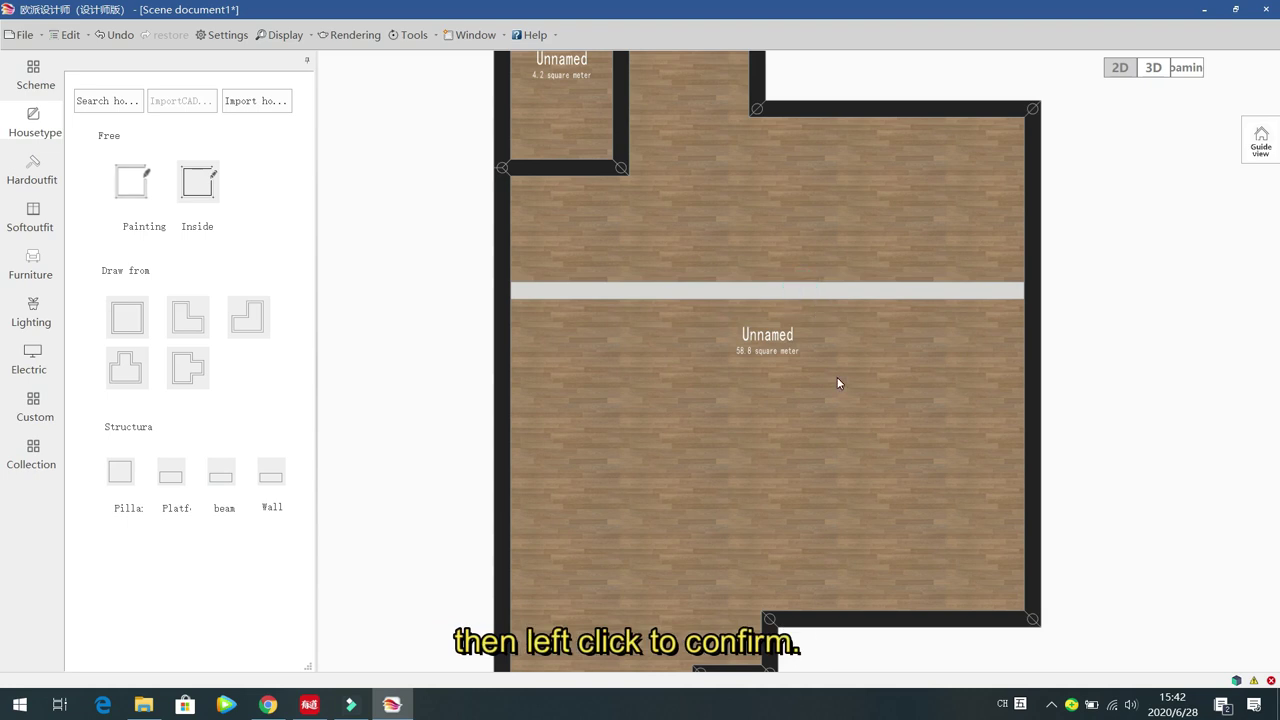
{"action": "left_click", "coordinate": [795, 293]}
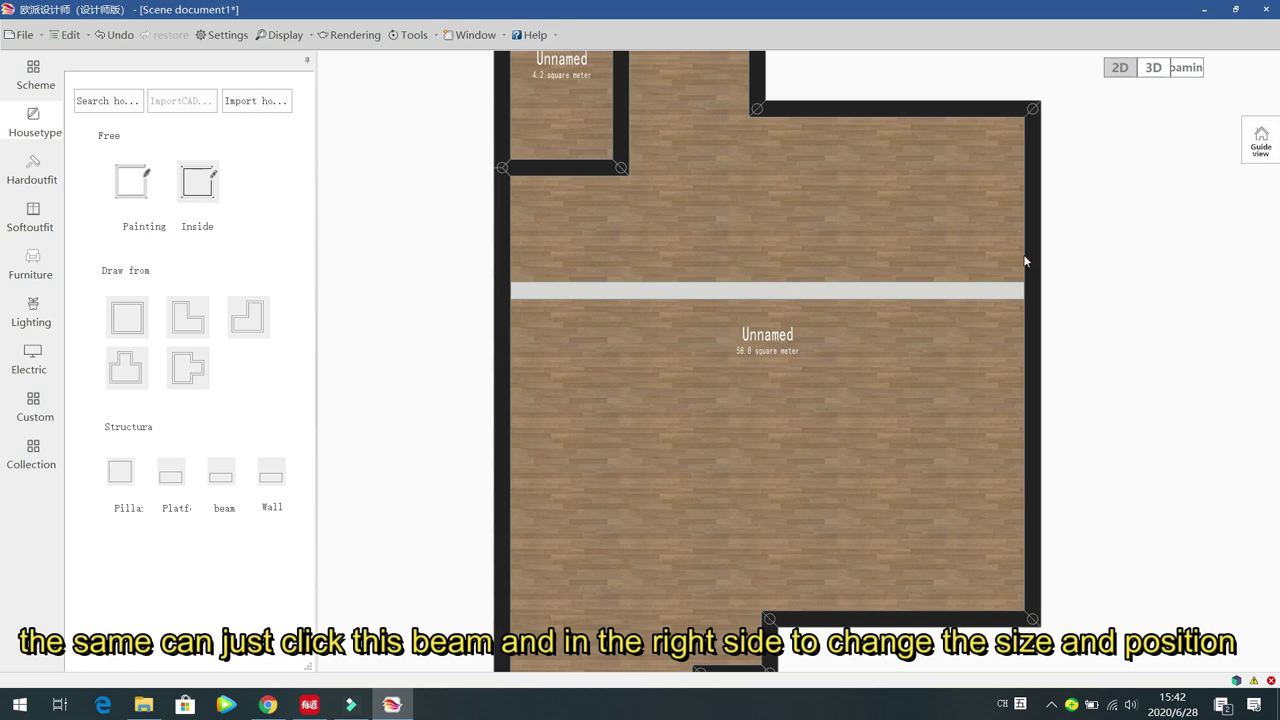
{"action": "left_click", "coordinate": [870, 293]}
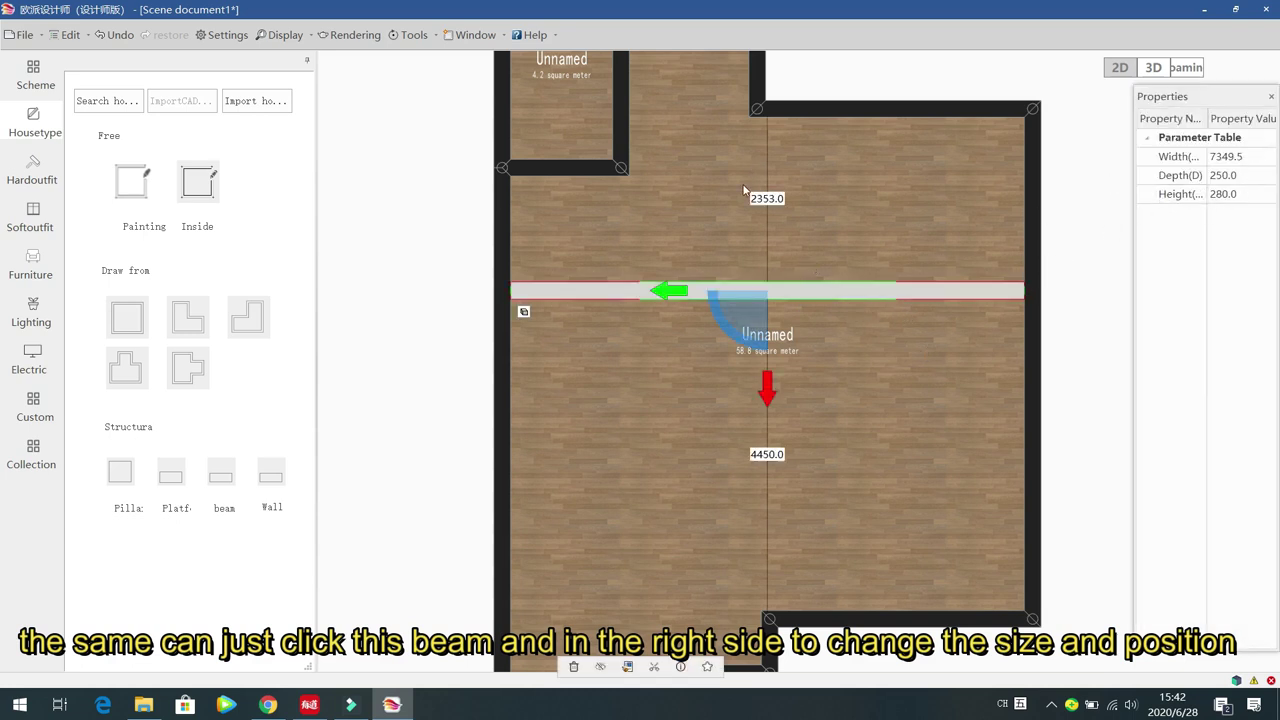
Step: Look up at the ceiling beam in the Roaming view, then return to 2D
{"action": "left_click", "coordinate": [1187, 68]}
{"action": "left_click_drag", "start_coordinate": [900, 391], "coordinate": [984, 85]}
{"action": "left_click_drag", "start_coordinate": [869, 314], "coordinate": [843, 371]}
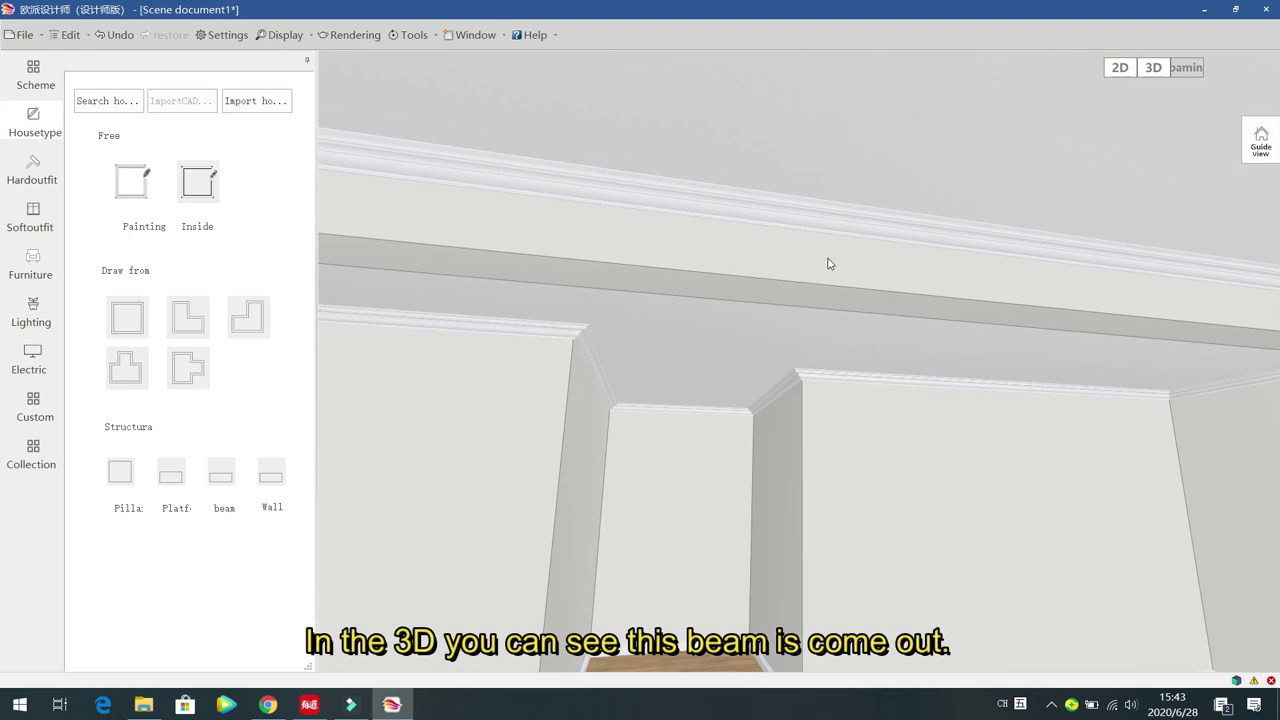
{"action": "left_click", "coordinate": [1120, 67]}
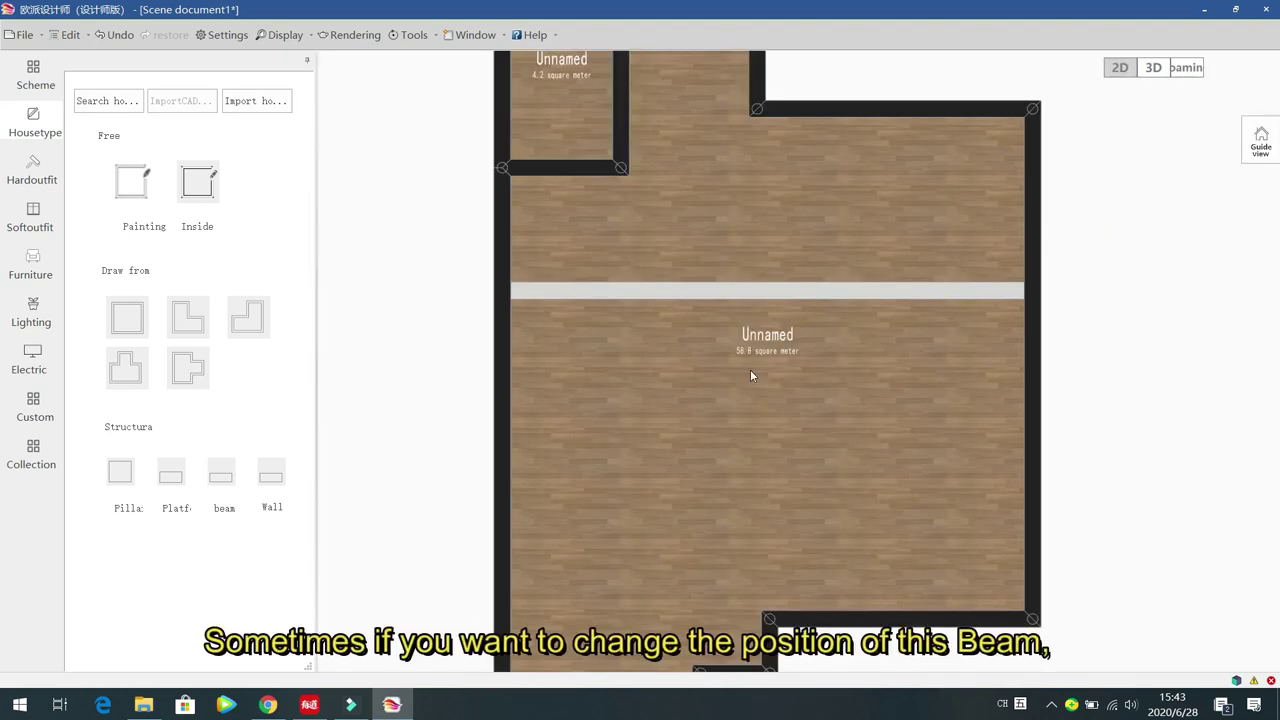
Step: Turn the beam with Space while dragging so it runs vertically across the room
{"action": "left_click", "coordinate": [770, 295]}
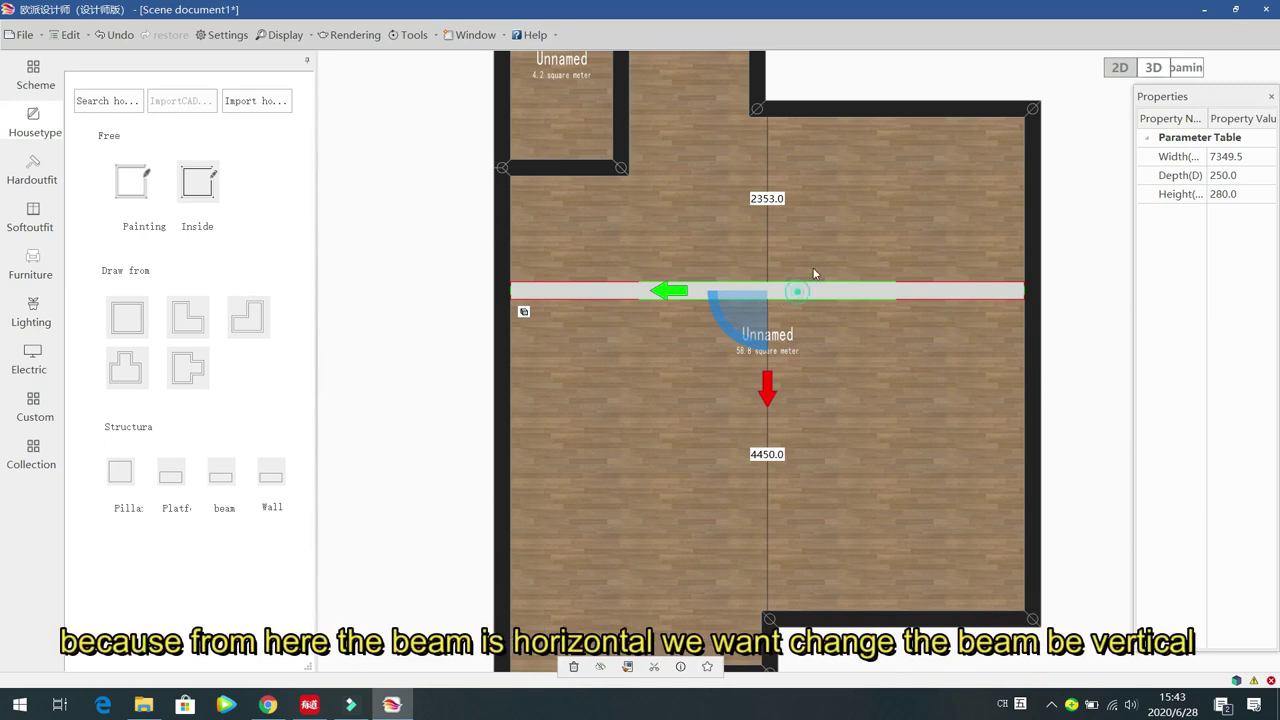
{"action": "mouse_move", "coordinate": [811, 297]}
{"action": "left_mouse_down"}
{"action": "mouse_move", "coordinate": [808, 333]}
{"action": "mouse_move", "coordinate": [810, 295]}
{"action": "left_mouse_up"}
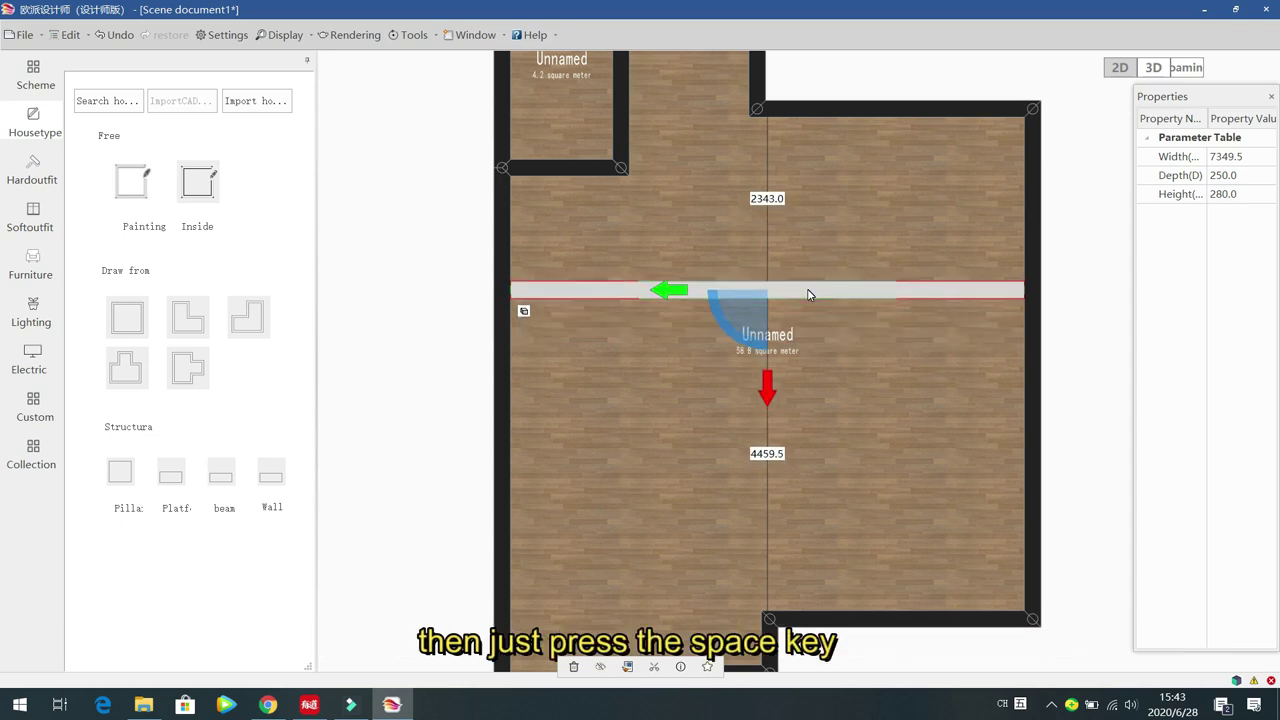
{"action": "key", "text": "space"}
{"action": "left_click", "coordinate": [809, 293]}
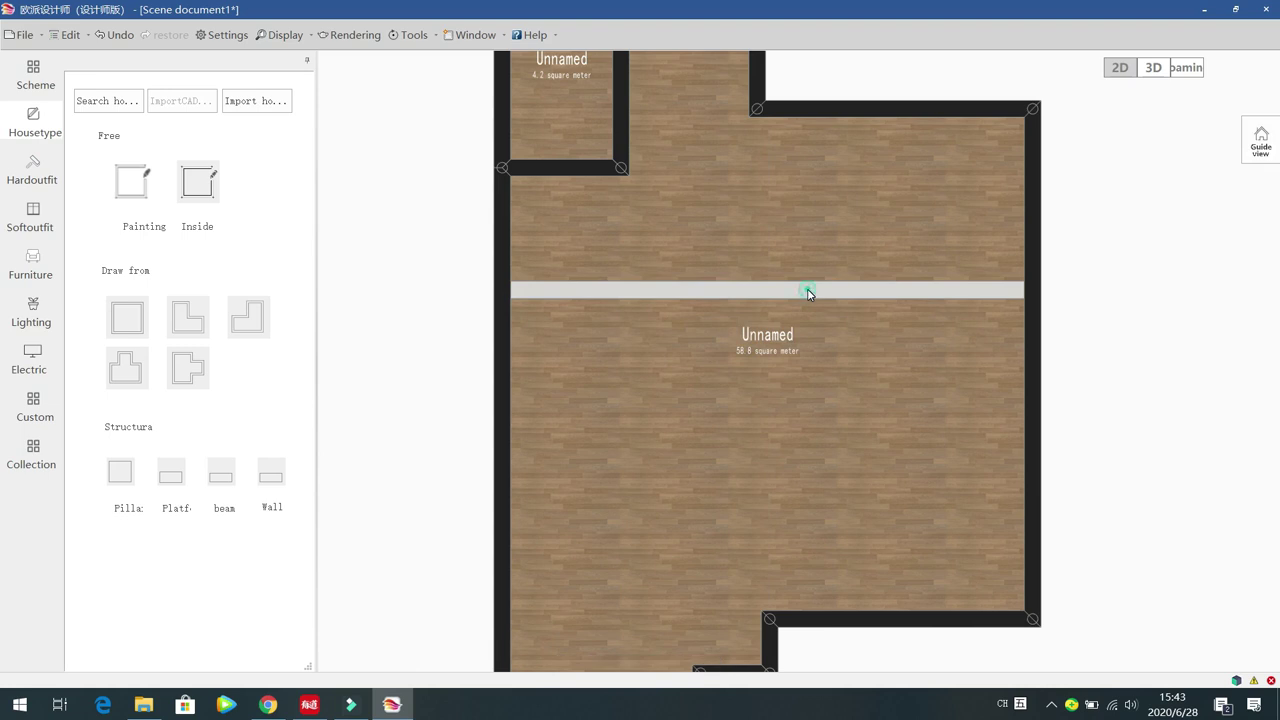
{"action": "left_click", "coordinate": [809, 294]}
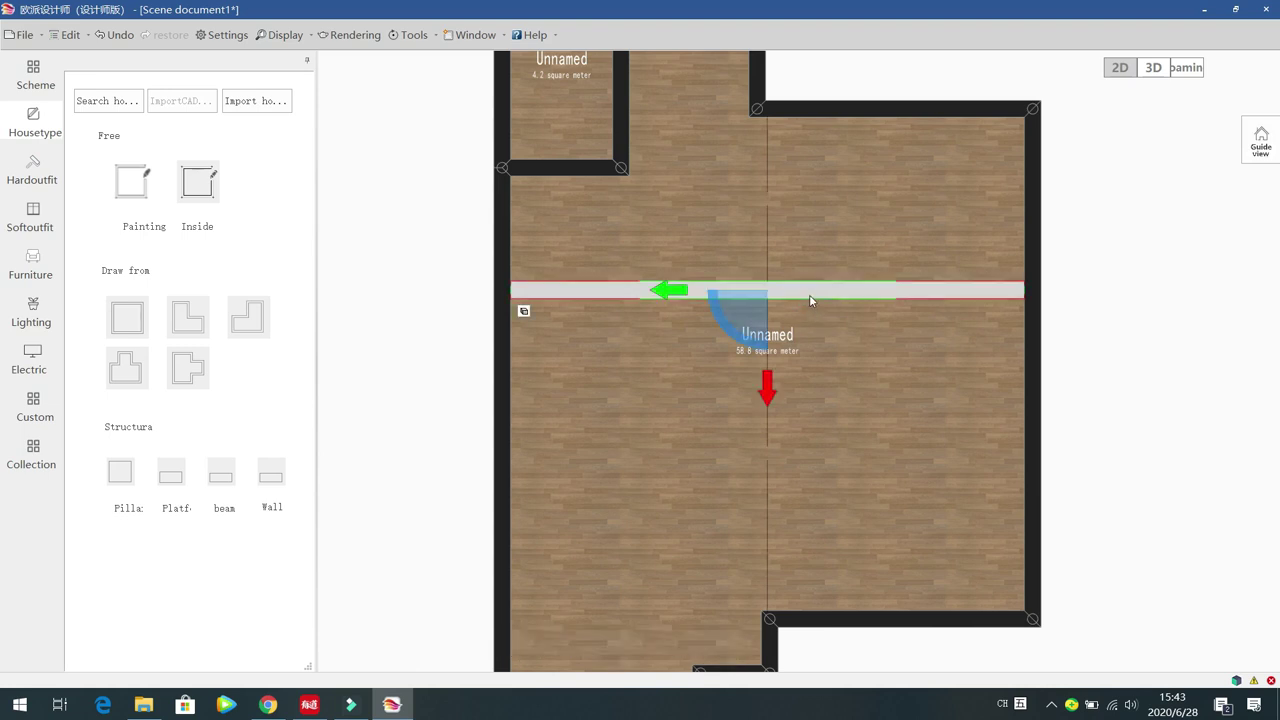
{"action": "mouse_move", "coordinate": [810, 295]}
{"action": "left_mouse_down"}
{"action": "mouse_move", "coordinate": [808, 283]}
{"action": "mouse_move", "coordinate": [808, 311]}
{"action": "left_mouse_up"}
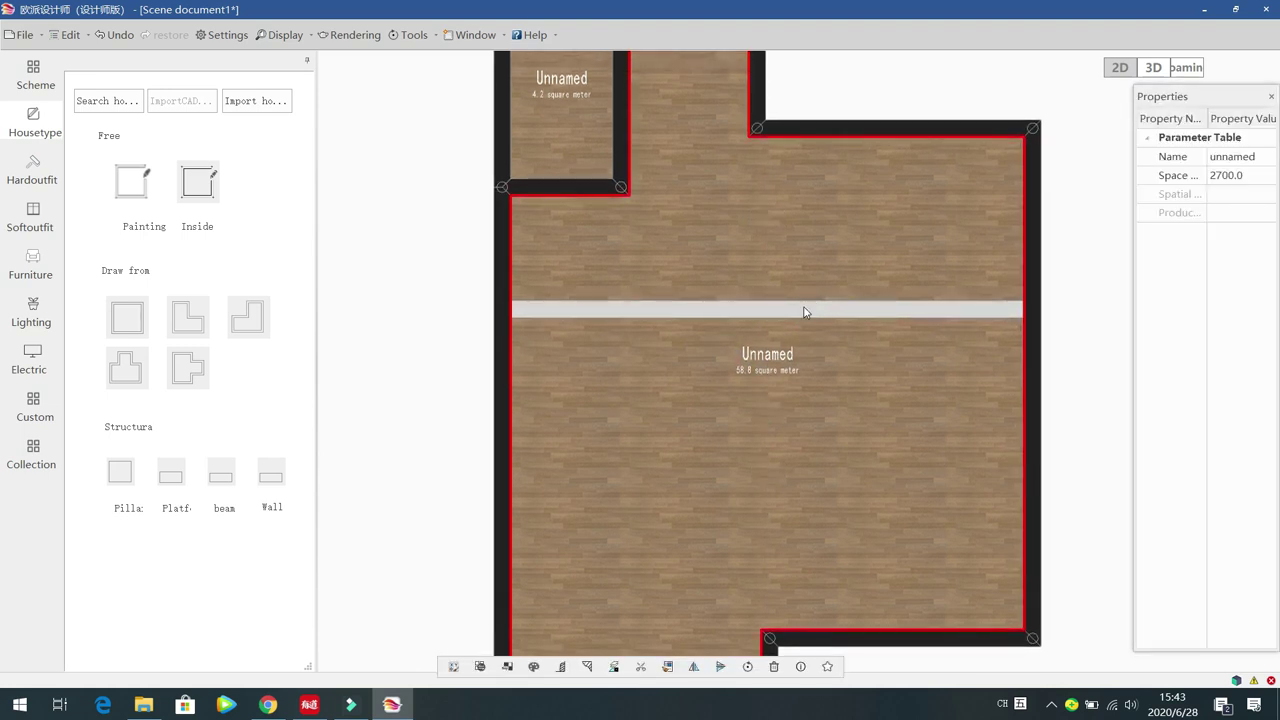
{"action": "left_click", "coordinate": [806, 312]}
{"action": "left_click", "coordinate": [804, 312]}
{"action": "left_click", "coordinate": [805, 310]}
{"action": "left_click_drag", "start_coordinate": [814, 271], "coordinate": [922, 152]}
{"action": "left_click", "coordinate": [921, 149]}
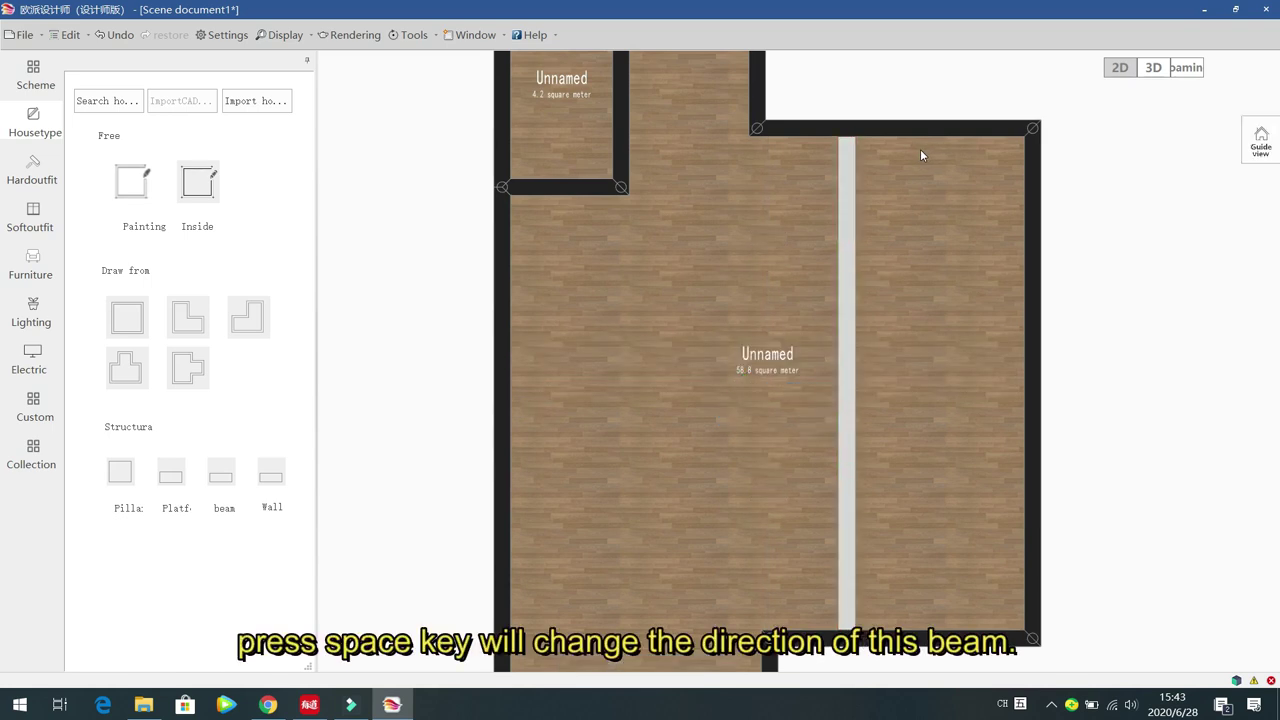
Step: Delete the vertical beam from the large room
{"action": "left_click", "coordinate": [852, 309]}
{"action": "left_click", "coordinate": [852, 309]}
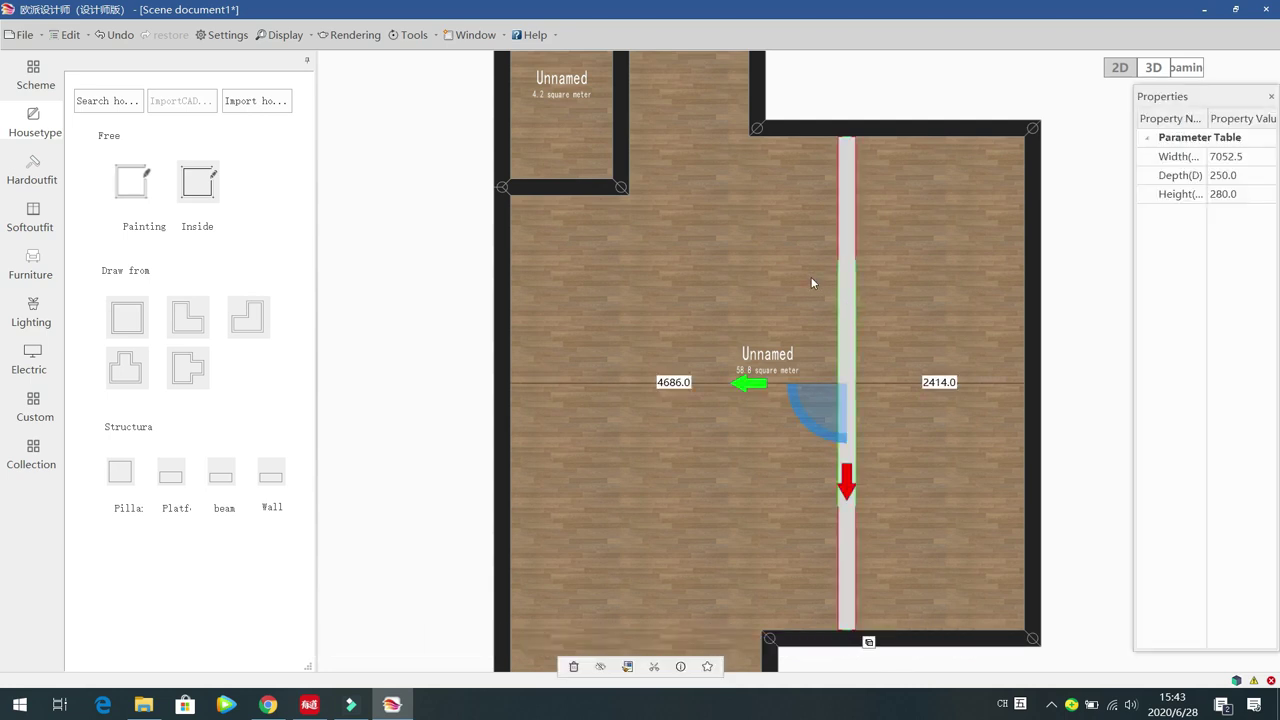
{"action": "left_click", "coordinate": [618, 288]}
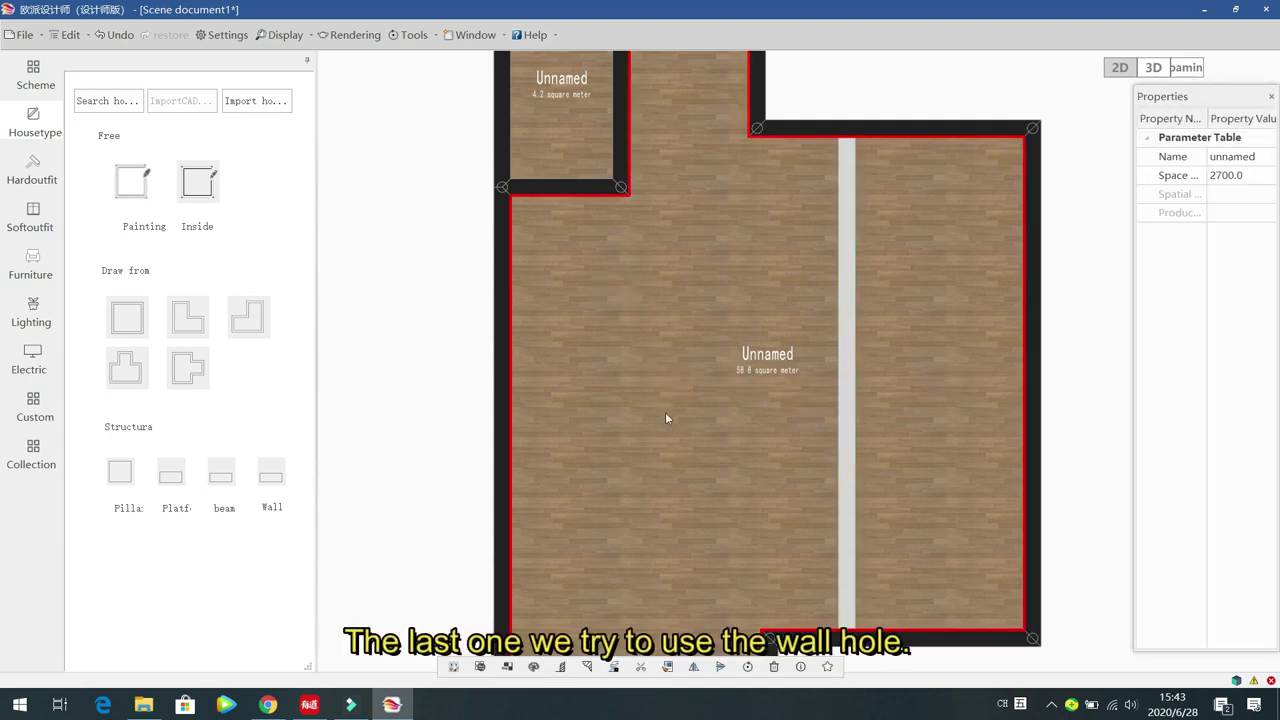
{"action": "left_click", "coordinate": [852, 216]}
{"action": "key", "text": "Delete"}
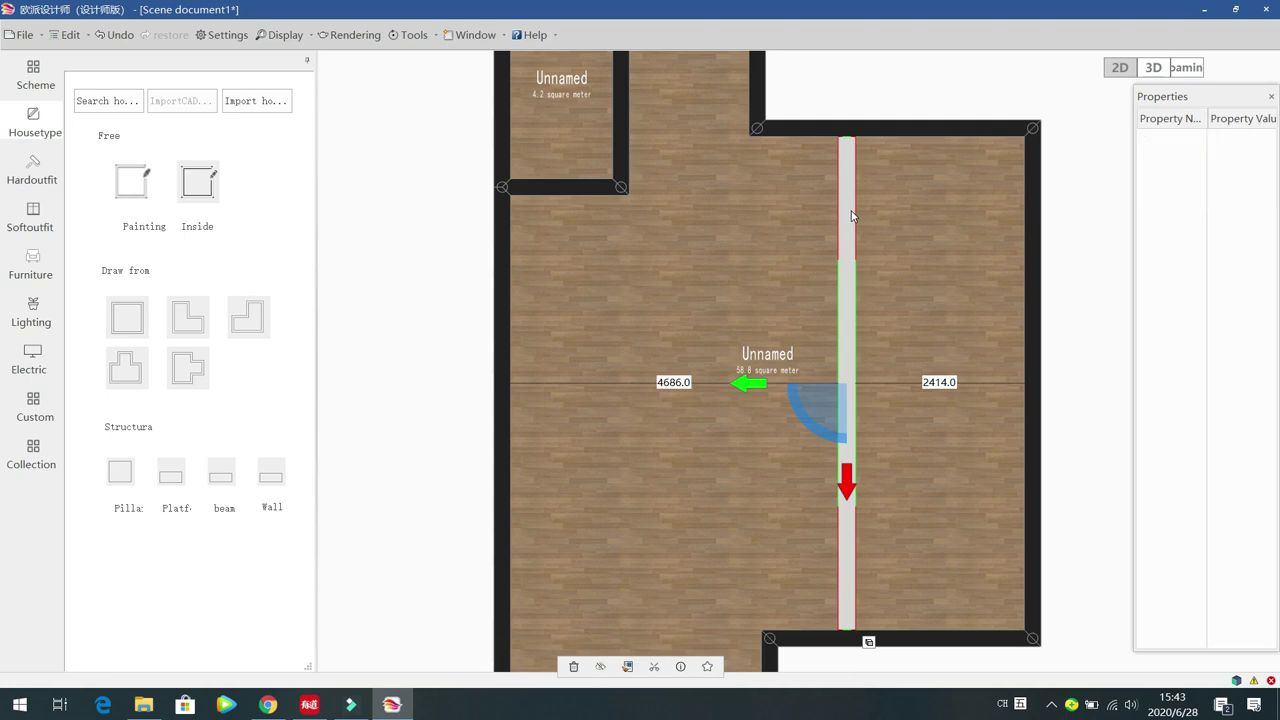
Step: Place a wall opening on the top wall of the large room
{"action": "left_click", "coordinate": [268, 478]}
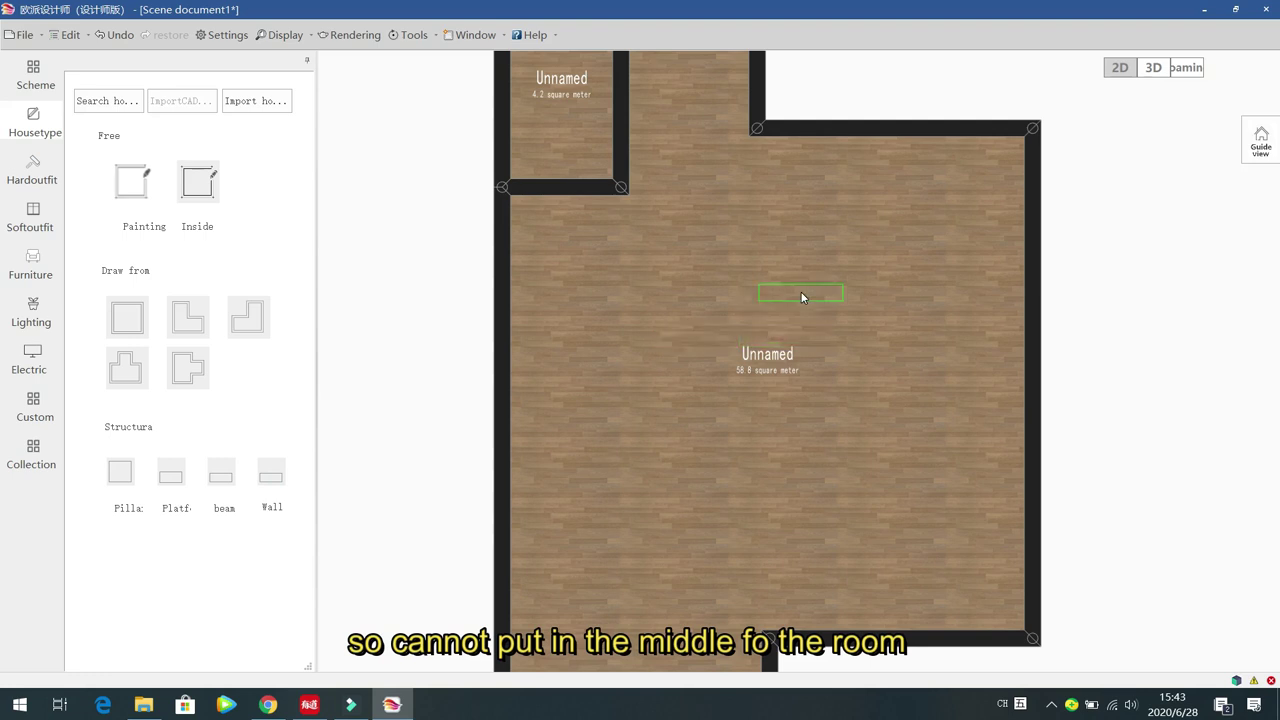
{"action": "left_click", "coordinate": [801, 296]}
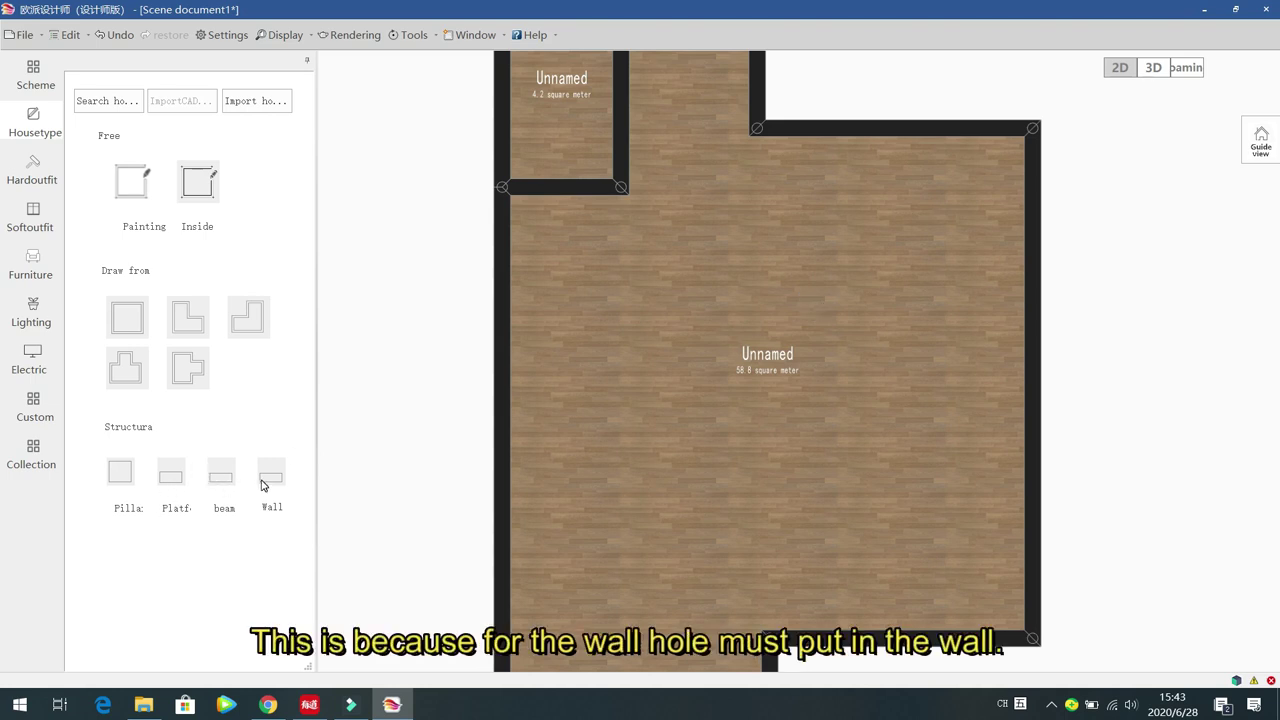
{"action": "scroll", "coordinate": [662, 300], "scroll_direction": "down", "scroll_amount": 1}
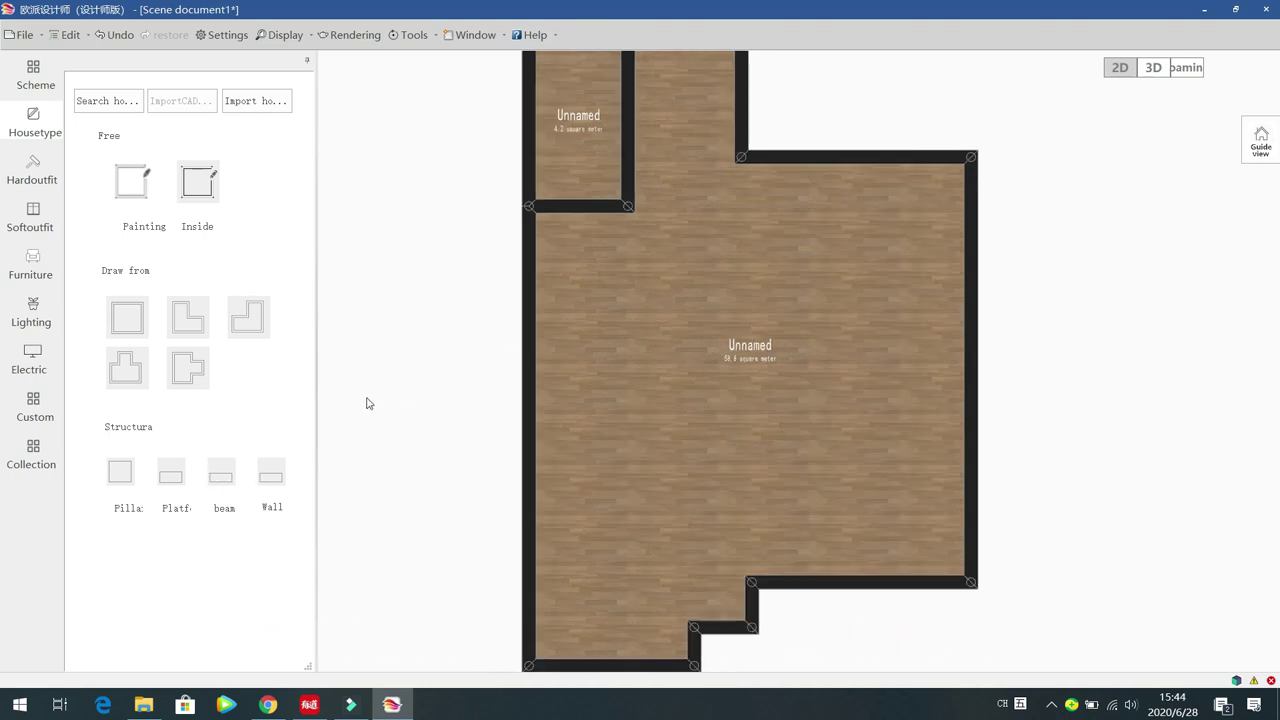
{"action": "left_click", "coordinate": [268, 478]}
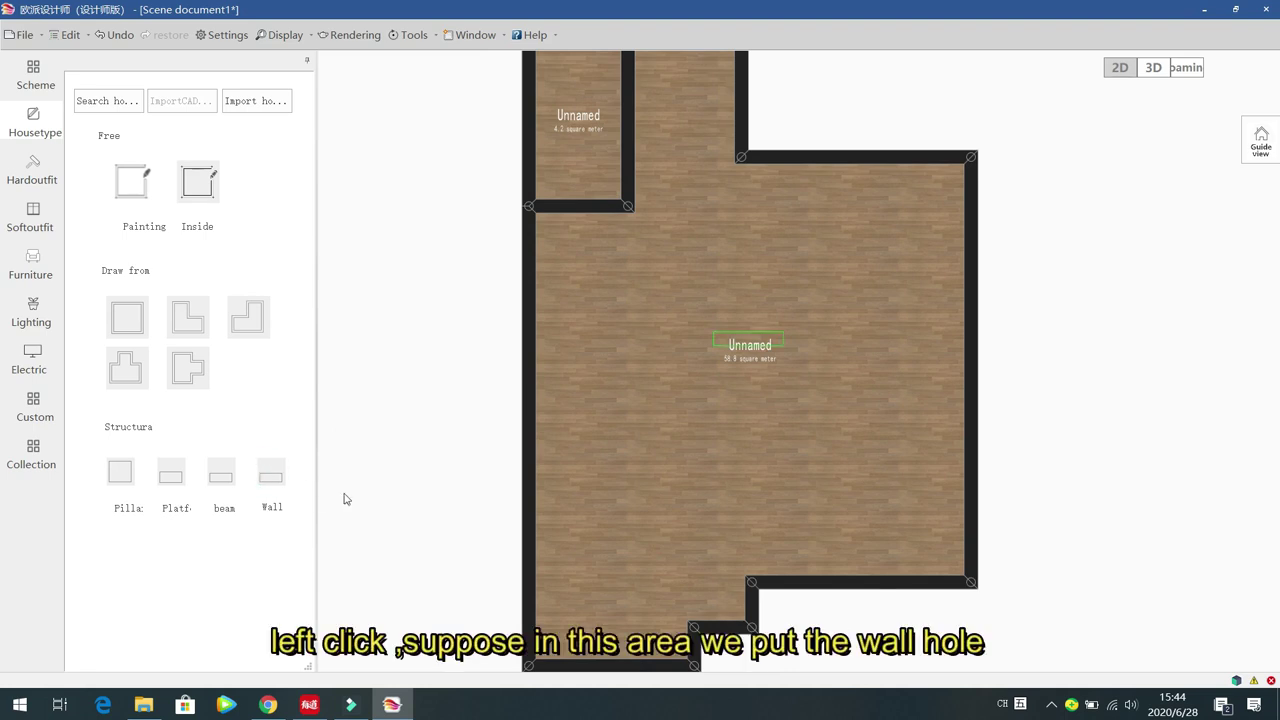
{"action": "left_click", "coordinate": [865, 157]}
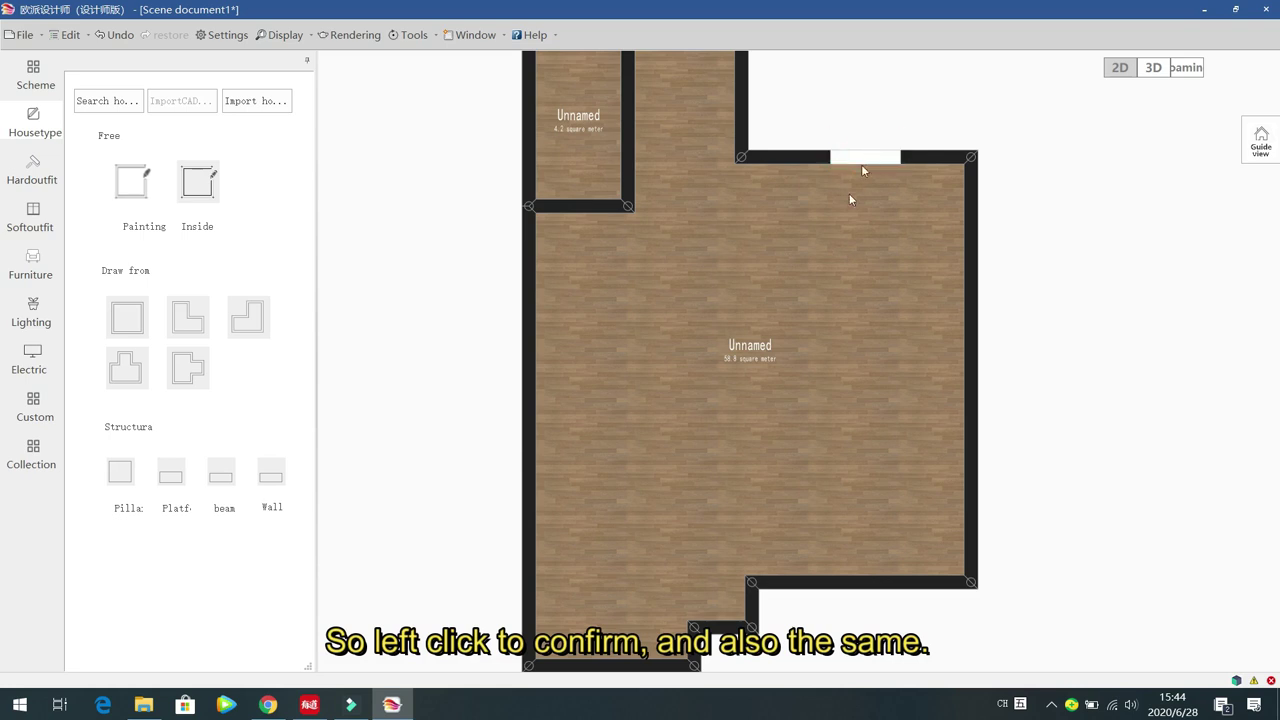
{"action": "left_click", "coordinate": [853, 160]}
Step: Widen the top-wall opening leftward to 1608 mm, keeping its 2100 mm height
{"action": "left_click", "coordinate": [857, 158]}
{"action": "left_click", "coordinate": [1015, 148]}
{"action": "left_click", "coordinate": [831, 163]}
{"action": "left_click", "coordinate": [834, 160]}
{"action": "left_click_drag", "start_coordinate": [834, 160], "coordinate": [809, 158]}
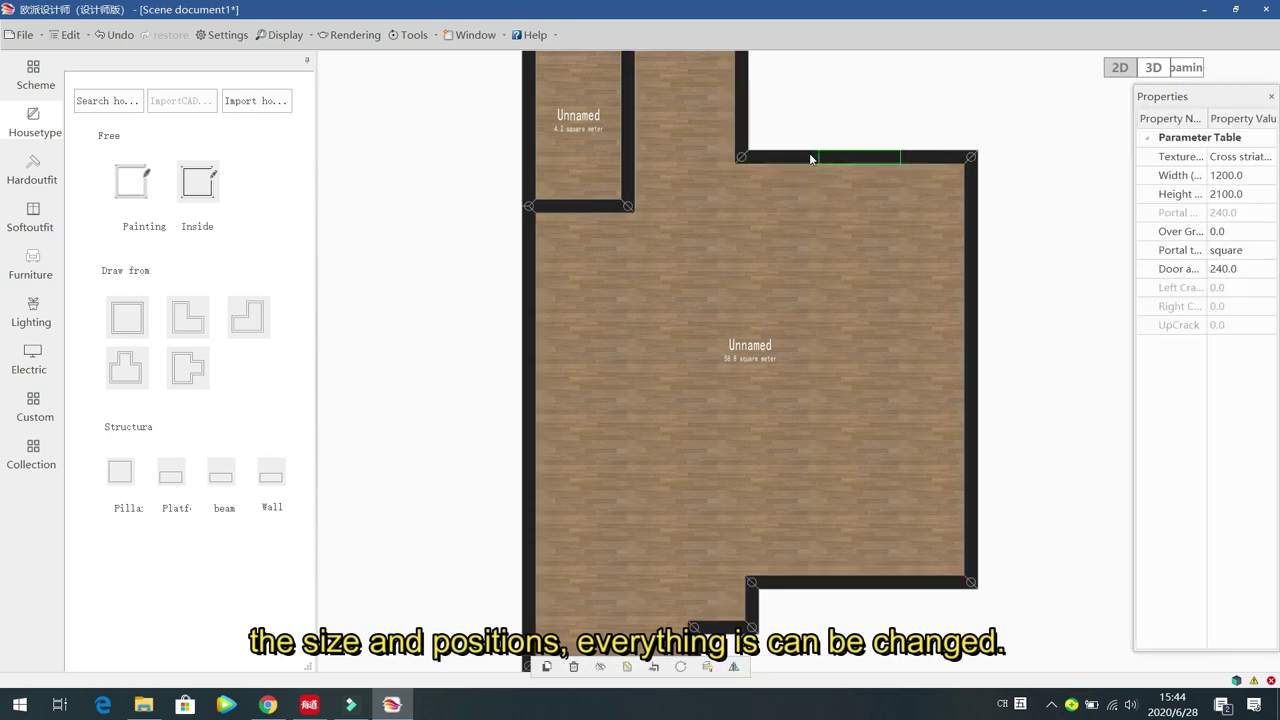
{"action": "left_click", "coordinate": [805, 275]}
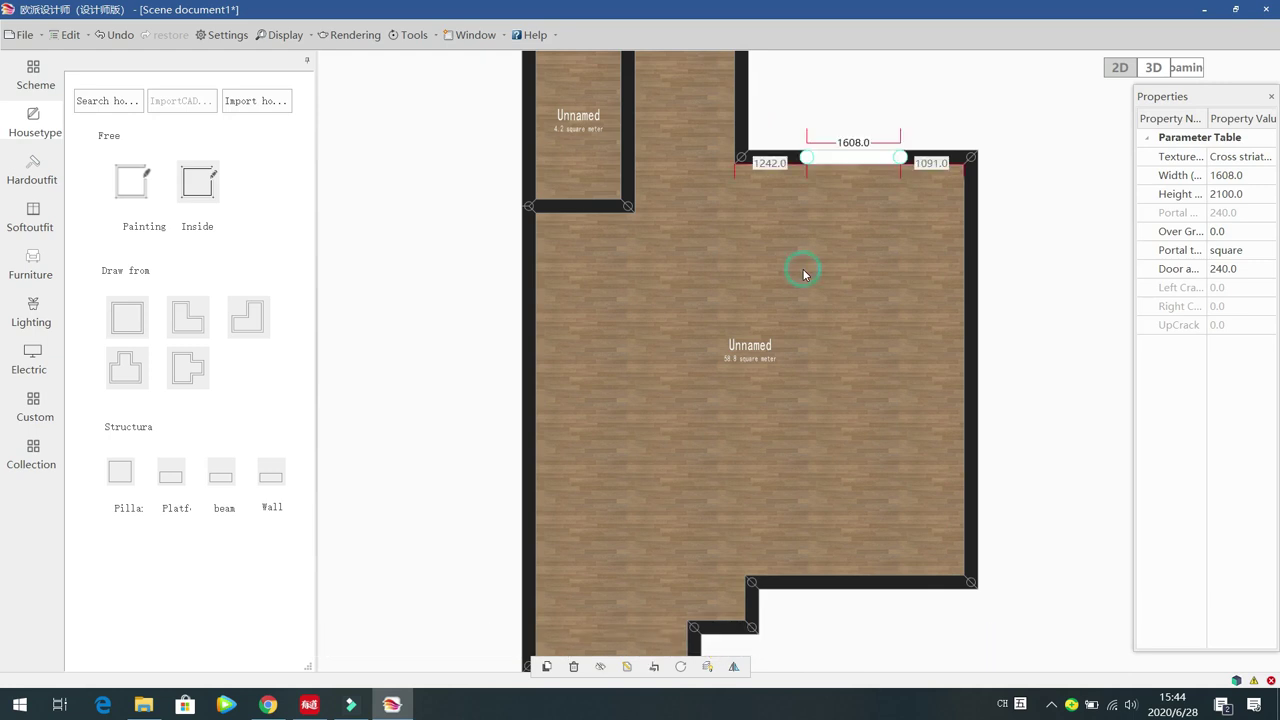
{"action": "left_click", "coordinate": [1183, 70]}
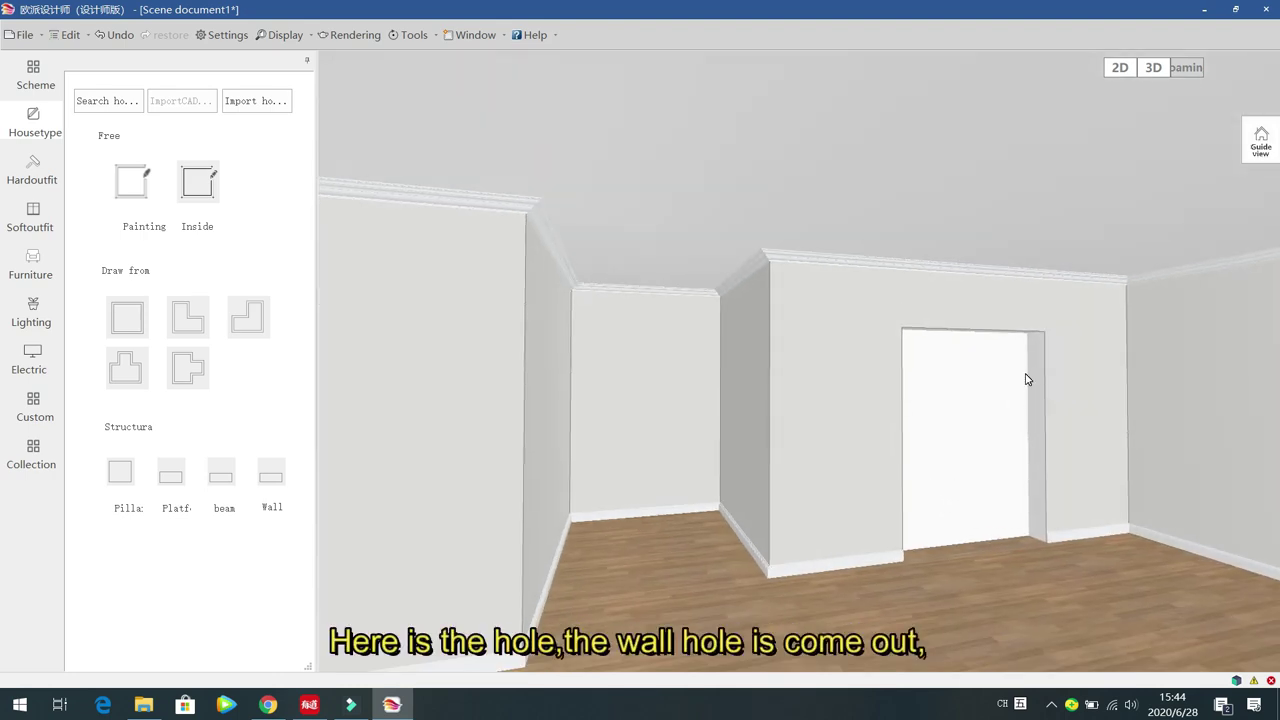
{"action": "left_click", "coordinate": [1120, 67]}
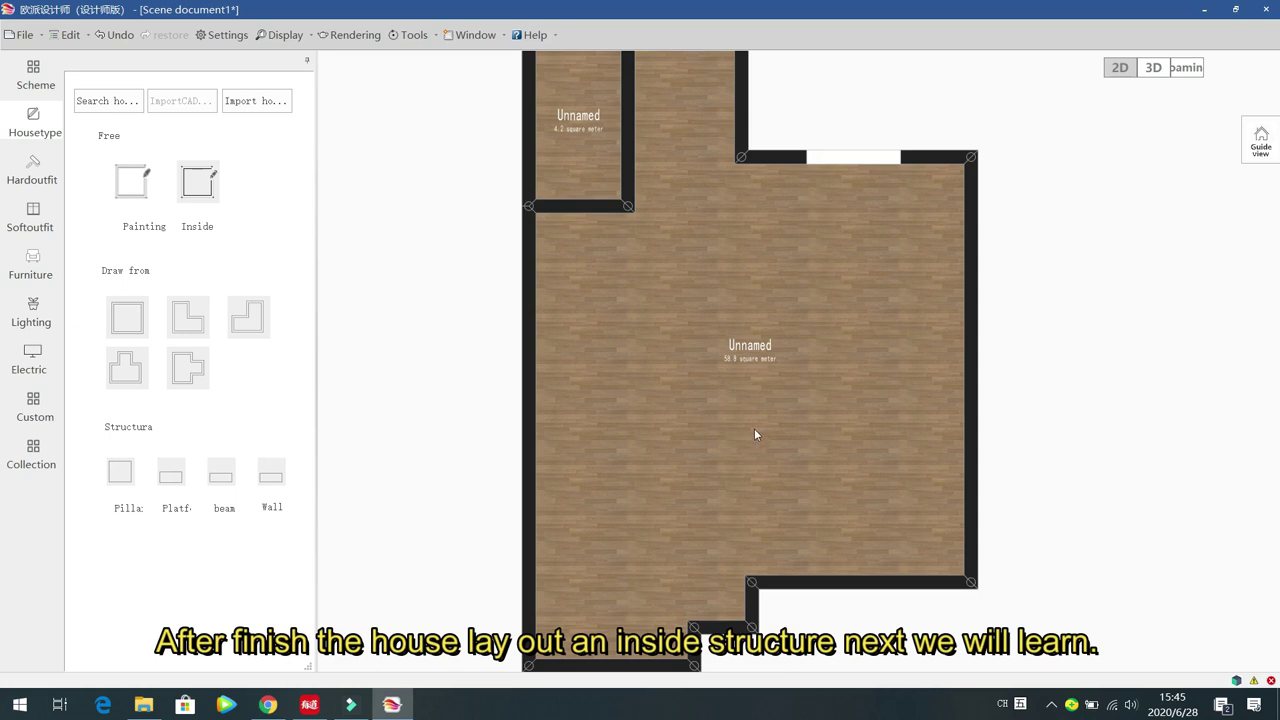
Step: Select the large L-shaped room and name it Master bedroom from the preset room names
{"action": "scroll", "coordinate": [735, 412], "scroll_direction": "down", "scroll_amount": 1}
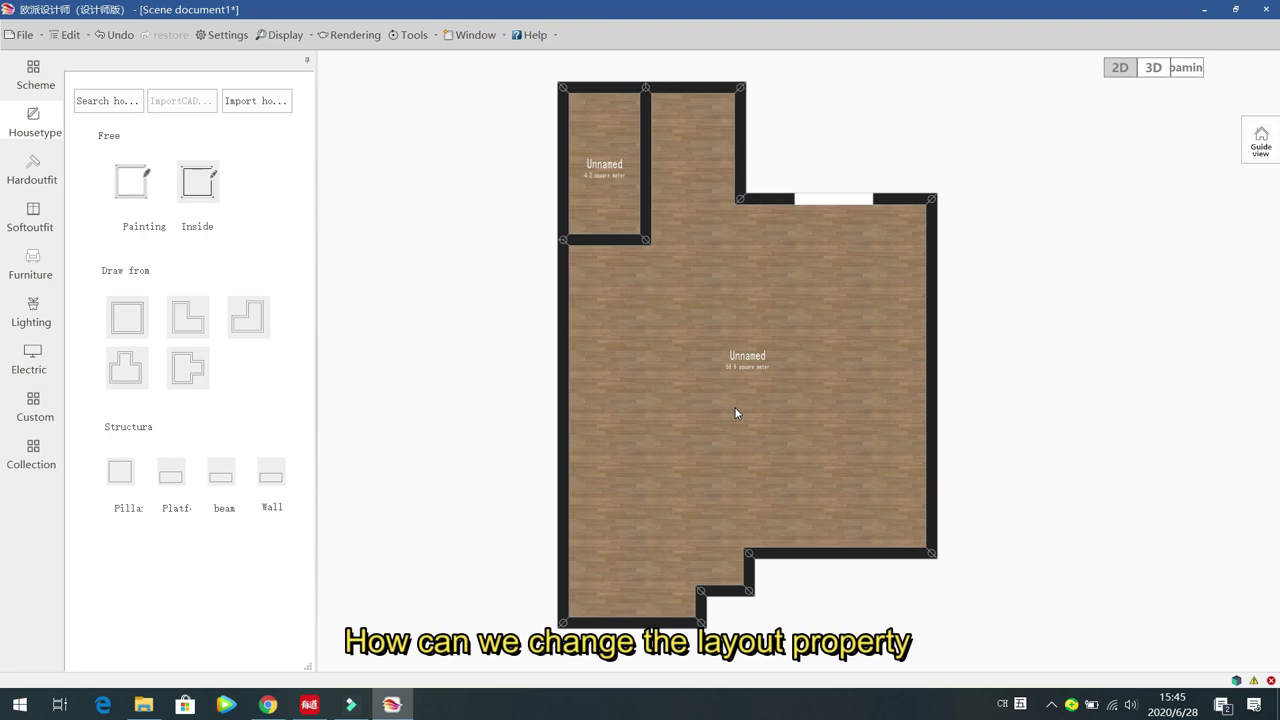
{"action": "left_click", "coordinate": [687, 338]}
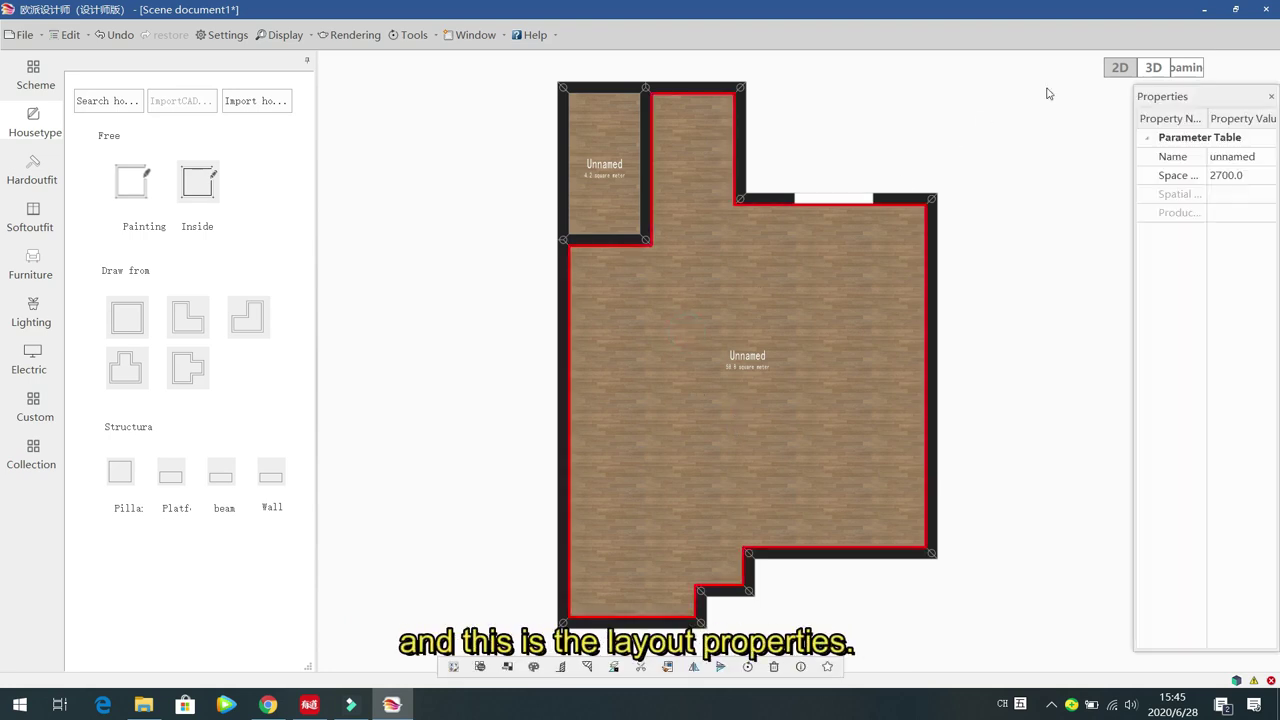
{"action": "left_click_drag", "start_coordinate": [1131, 304], "coordinate": [1040, 304]}
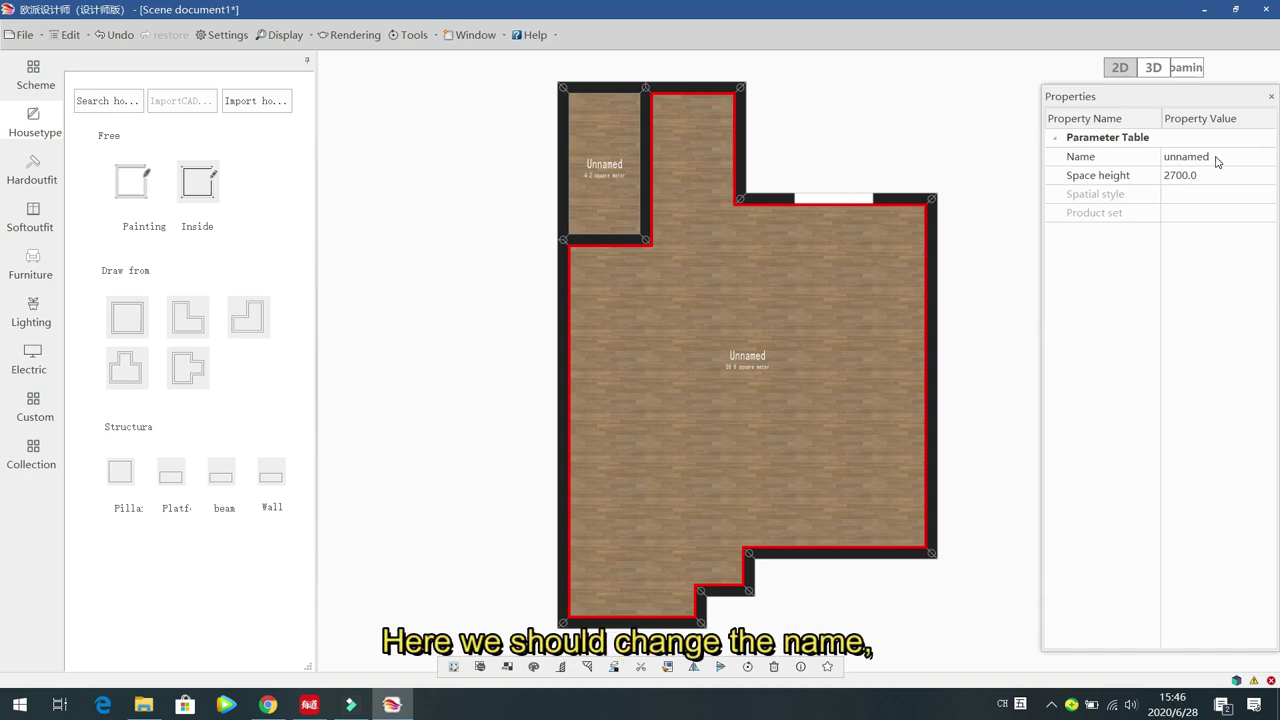
{"action": "left_click", "coordinate": [452, 668]}
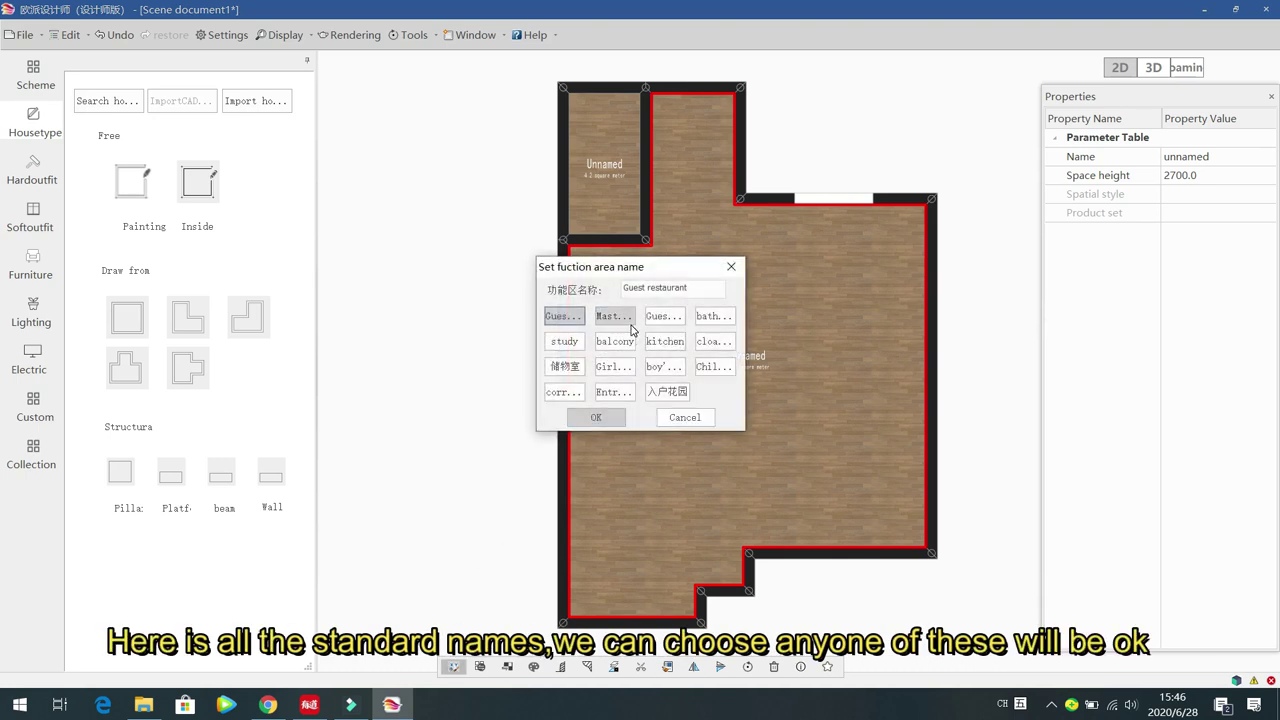
{"action": "left_click", "coordinate": [614, 316]}
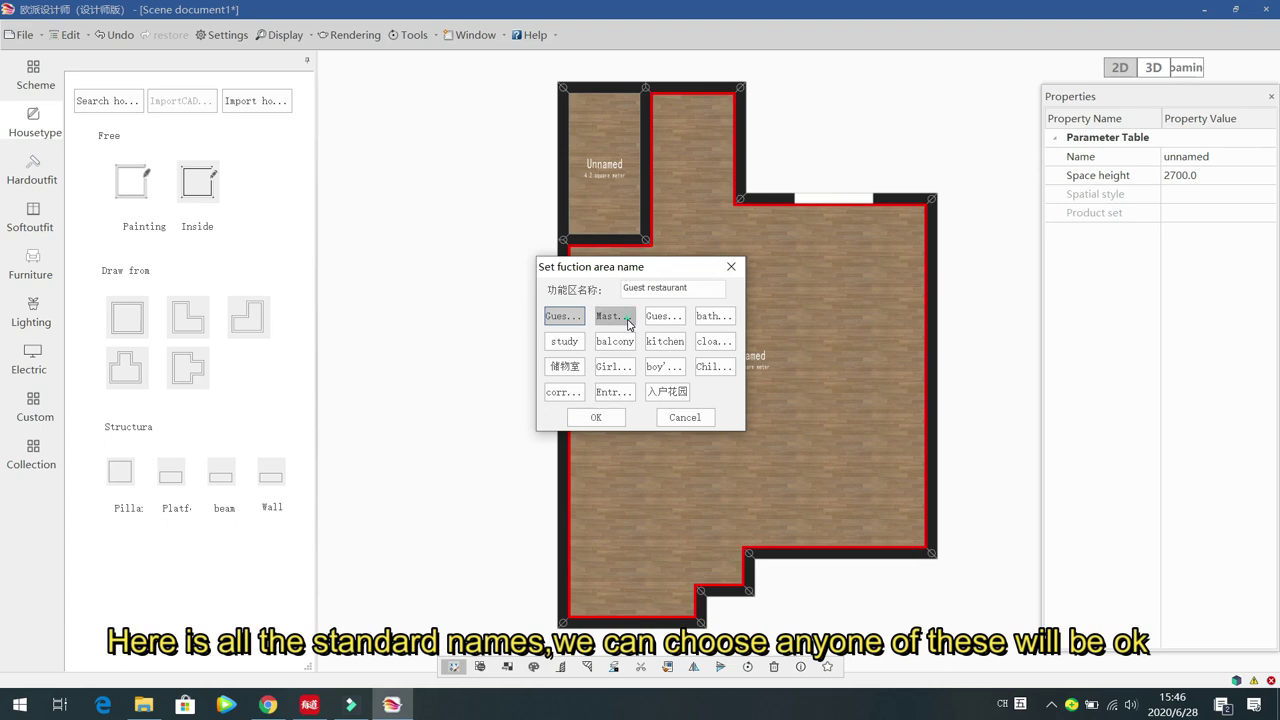
{"action": "left_click", "coordinate": [664, 316]}
{"action": "left_click", "coordinate": [714, 316]}
{"action": "double_click", "coordinate": [692, 290]}
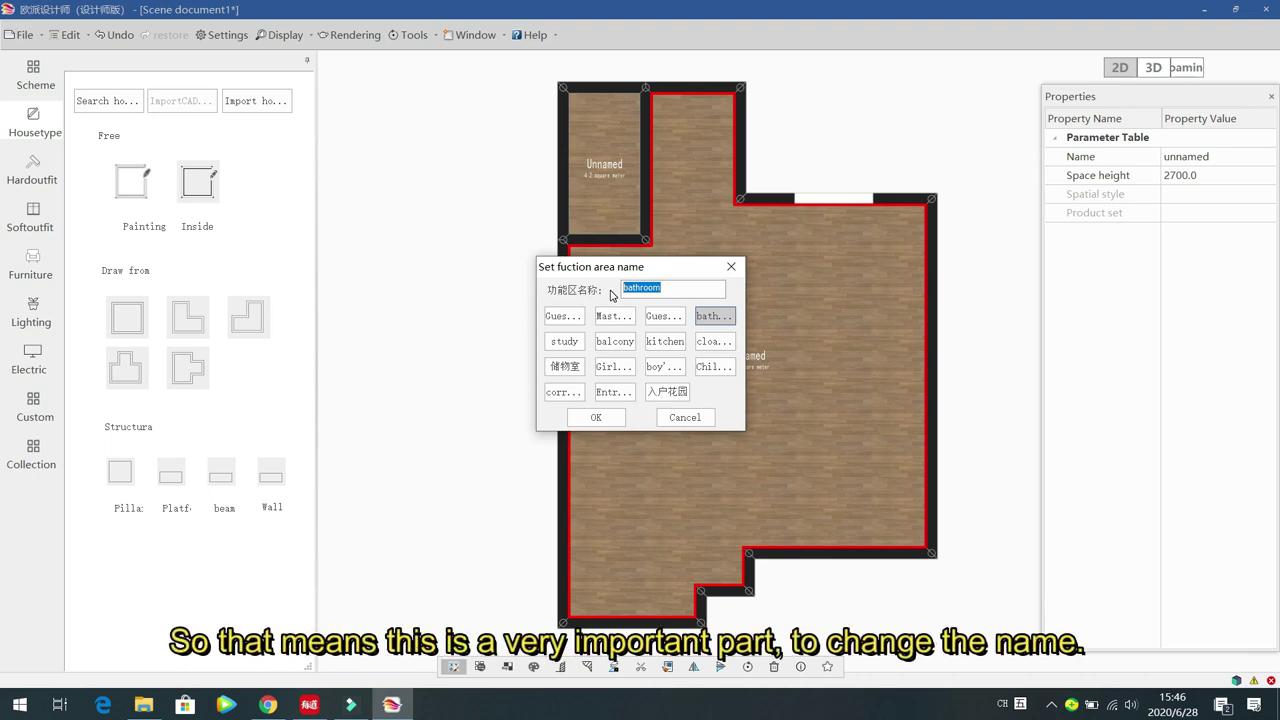
{"action": "left_click", "coordinate": [610, 318]}
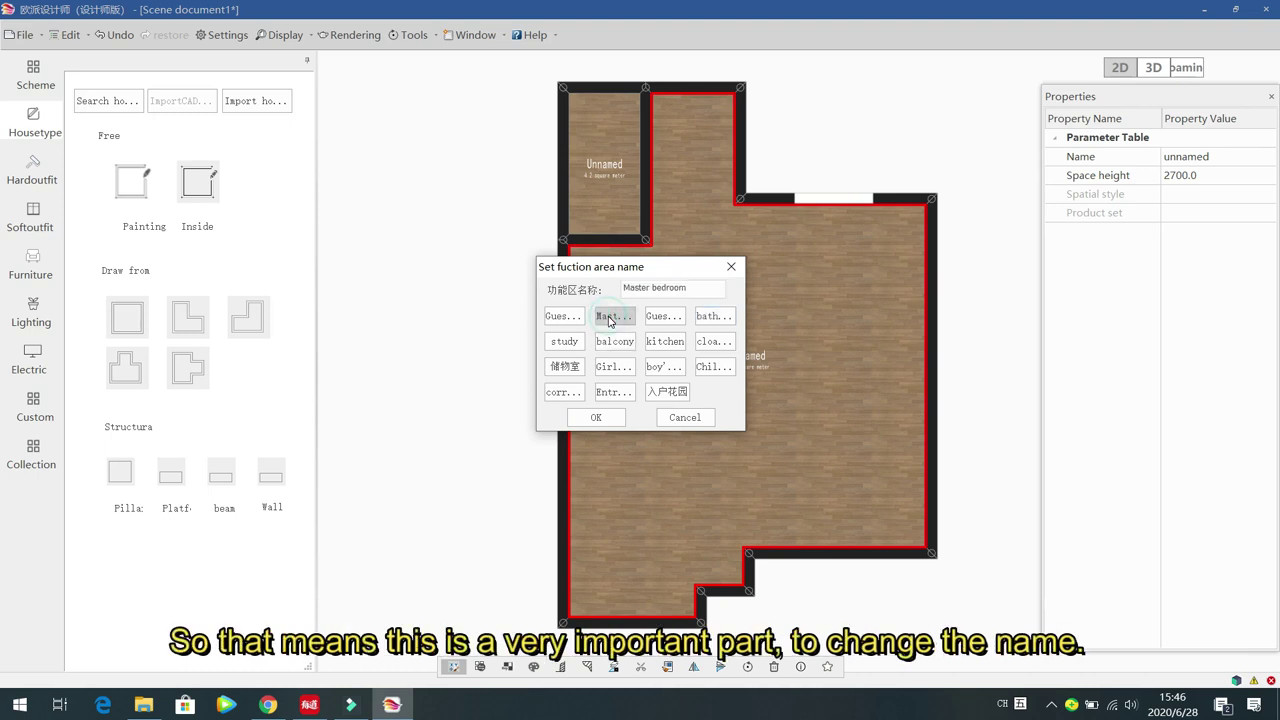
{"action": "left_click", "coordinate": [598, 417]}
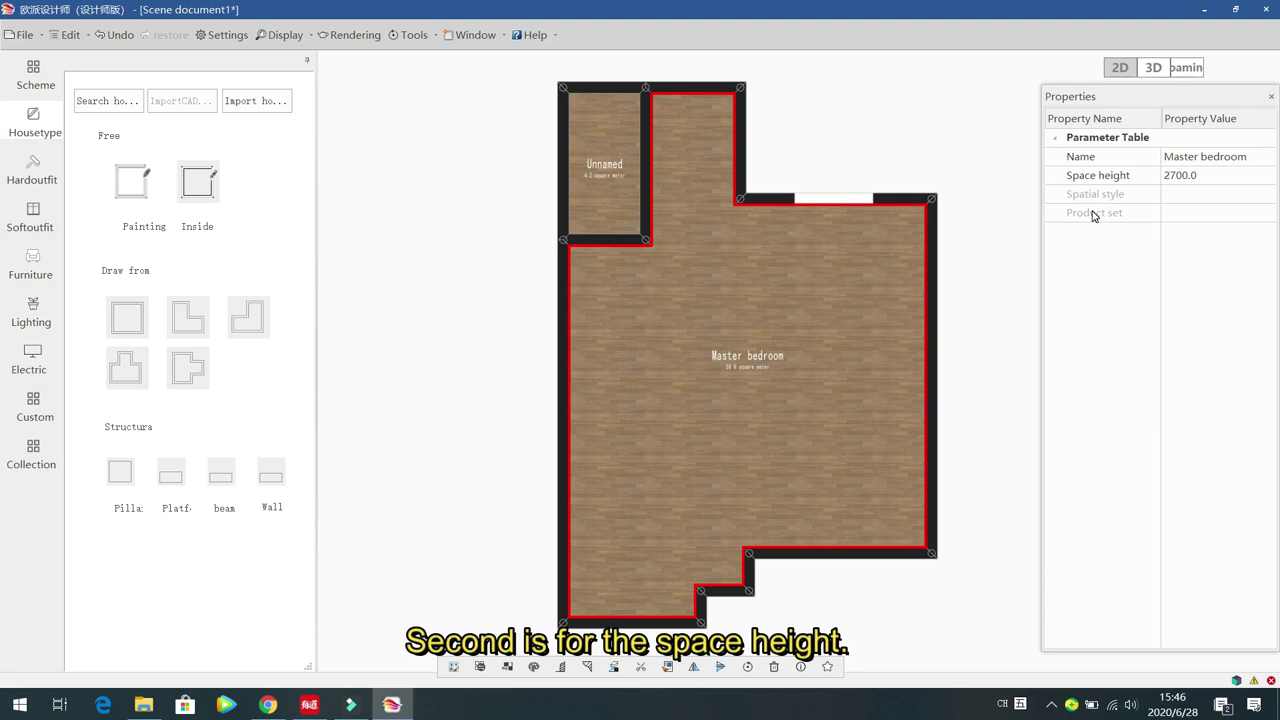
Step: Set the Master bedroom's space height to 3000 mm
{"action": "left_click", "coordinate": [1207, 176]}
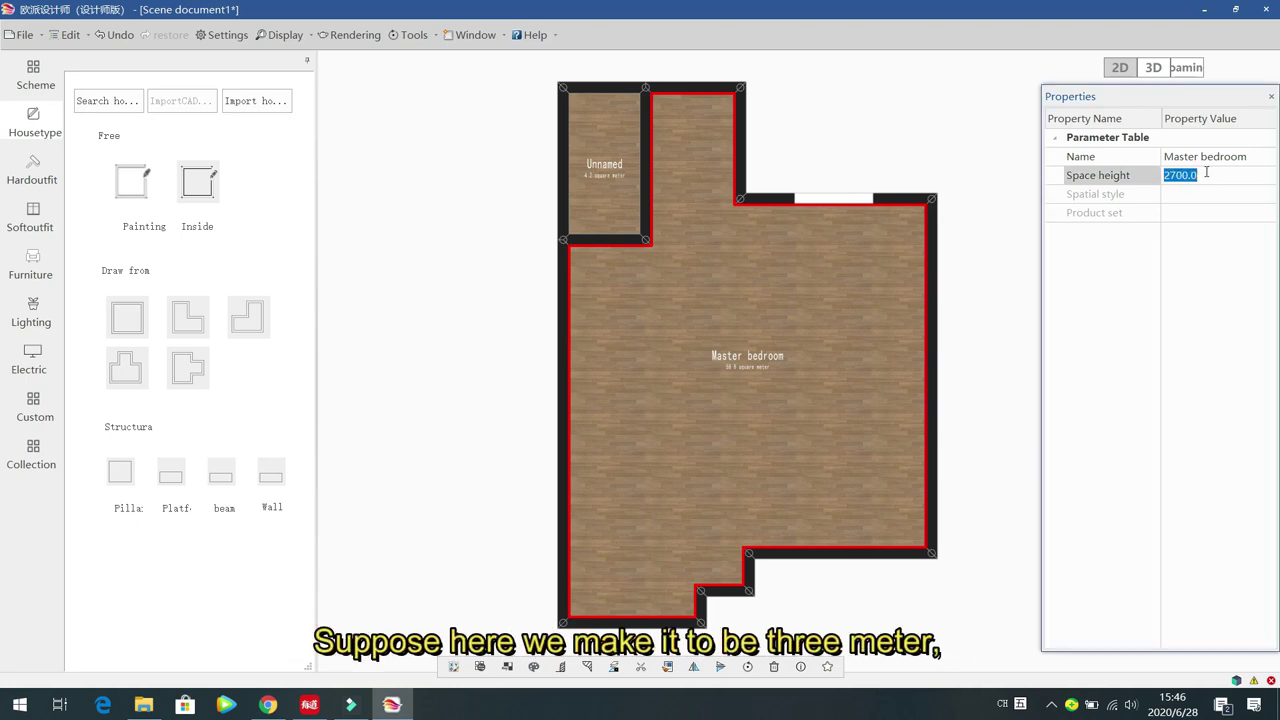
{"action": "type", "text": "3000"}
{"action": "key", "text": "Return"}
Step: Rename the small top-left room to 1
{"action": "left_click", "coordinate": [598, 135]}
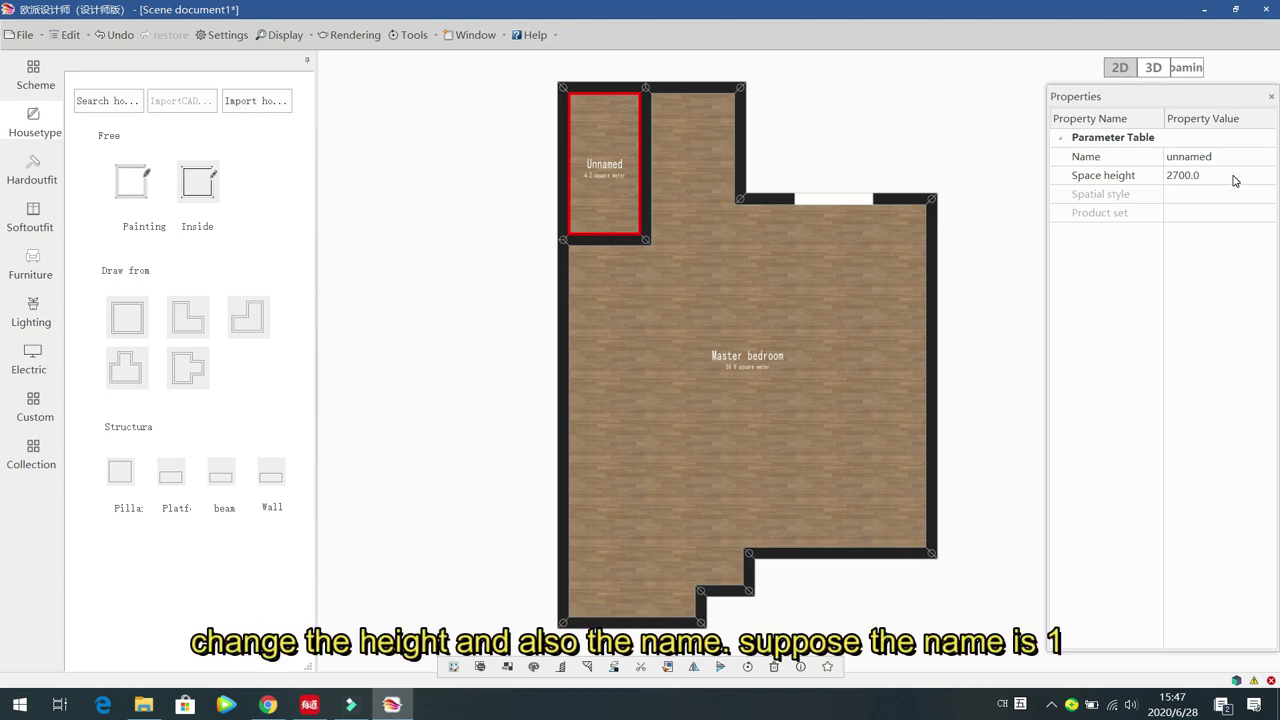
{"action": "left_click", "coordinate": [1233, 153]}
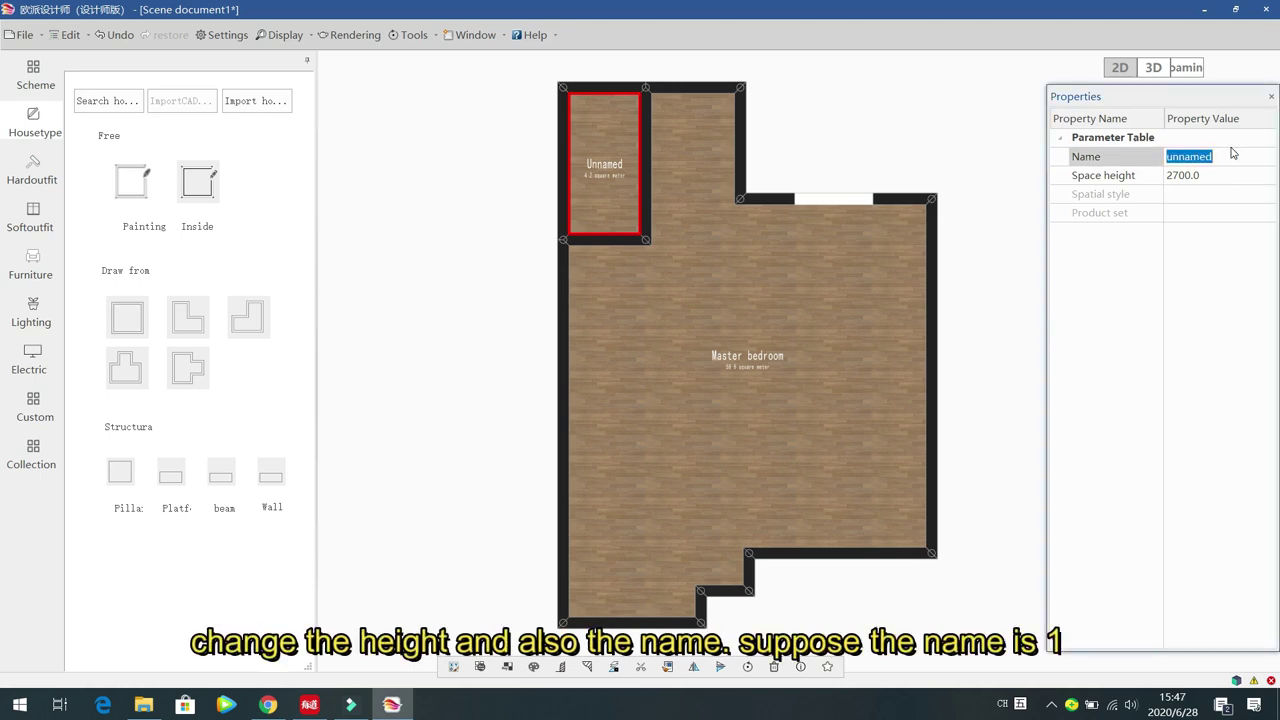
{"action": "type", "text": "1"}
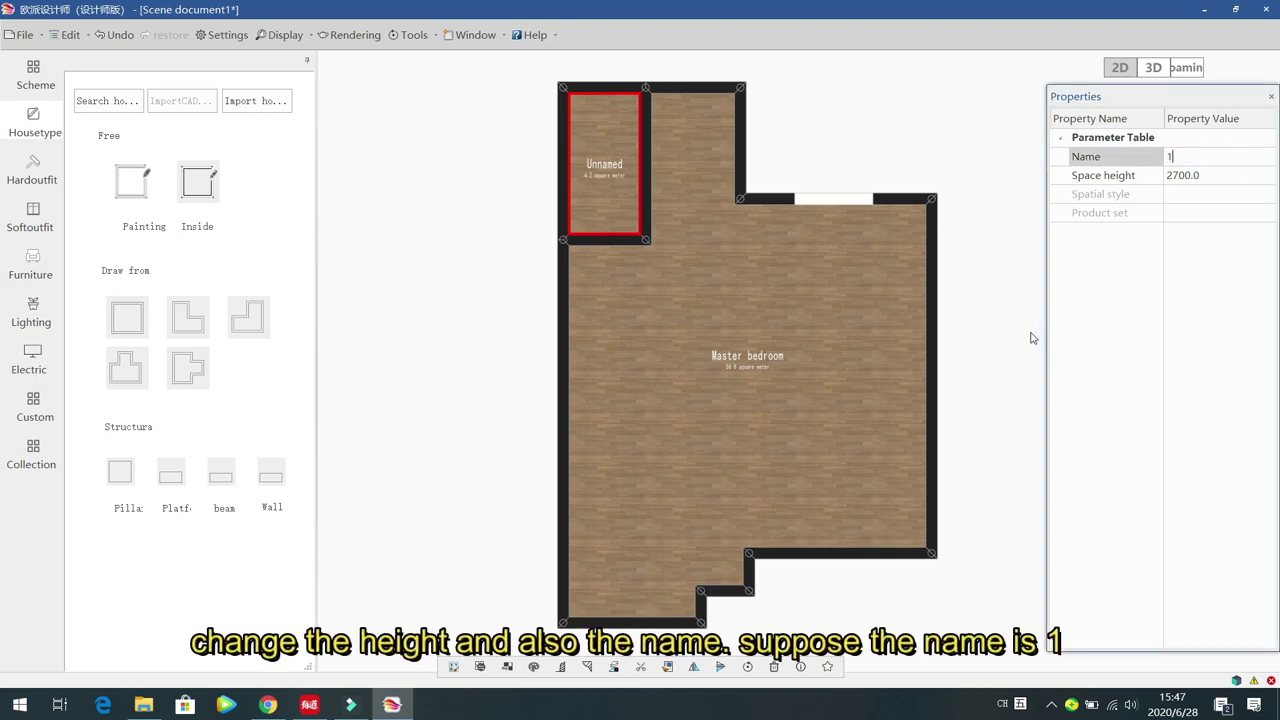
{"action": "key", "text": "Return"}
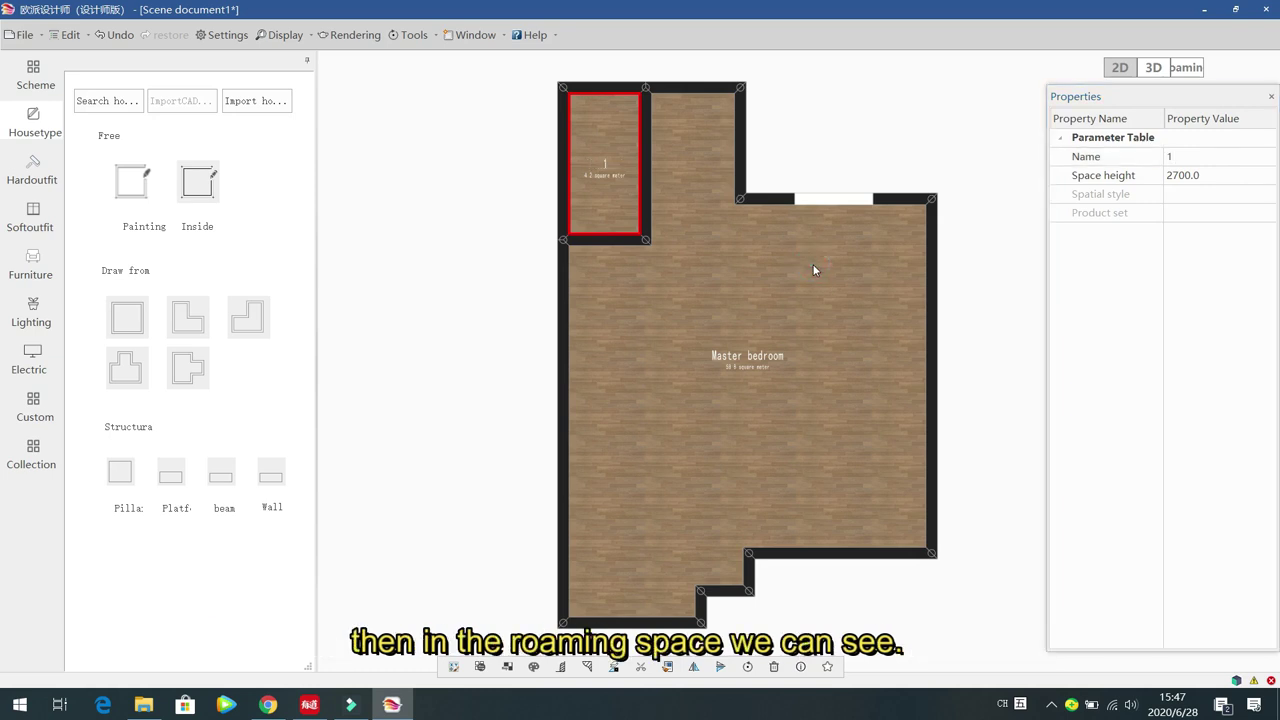
Step: Look around in the 3D roaming view, then return to 2D and check Master bedroom's properties
{"action": "left_click", "coordinate": [1188, 70]}
{"action": "left_click_drag", "start_coordinate": [783, 320], "coordinate": [894, 333]}
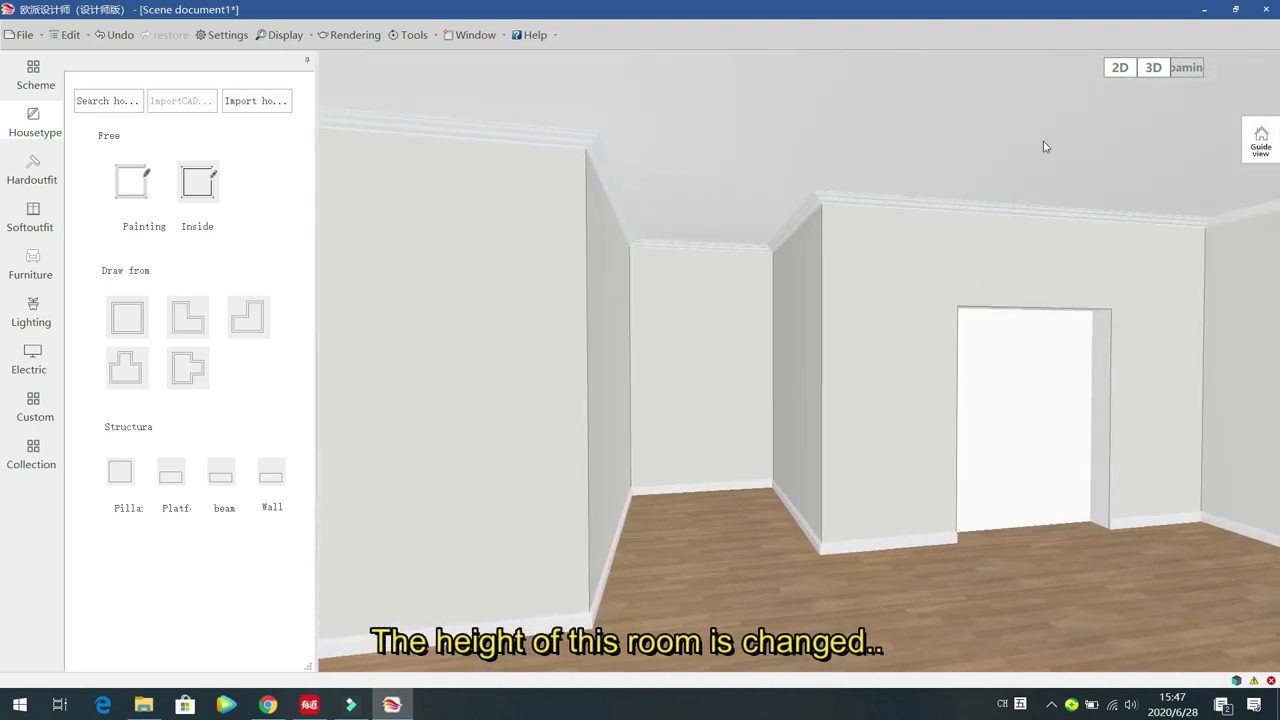
{"action": "left_click", "coordinate": [1121, 69]}
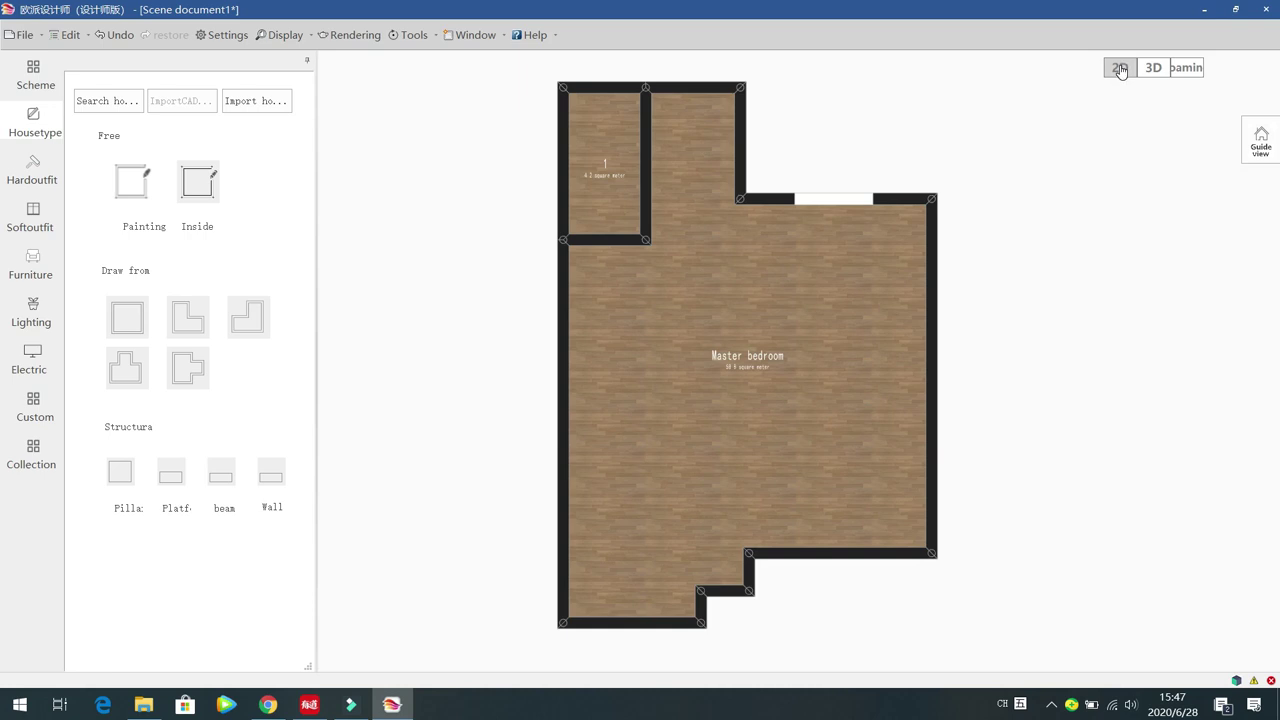
{"action": "left_click", "coordinate": [838, 260]}
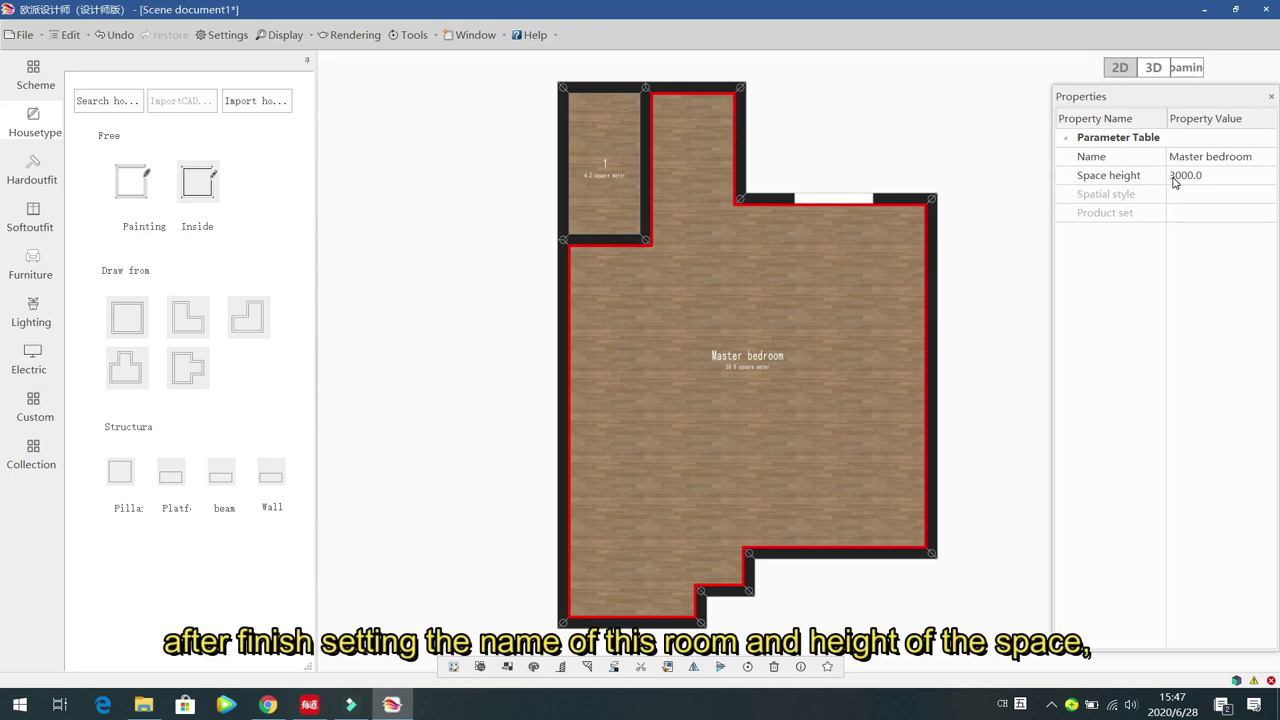
{"action": "left_click", "coordinate": [743, 398]}
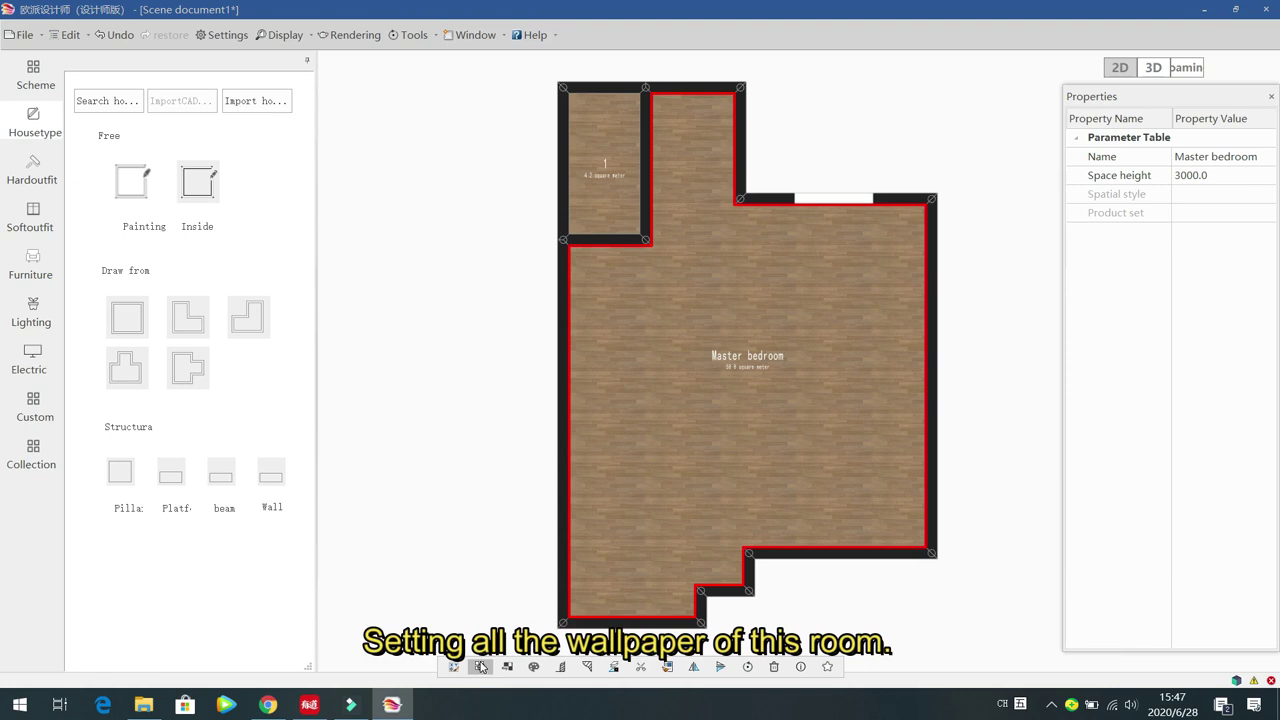
Step: Browse the Wall paper category in the wallpaper library and cancel without applying anything
{"action": "left_click", "coordinate": [481, 667]}
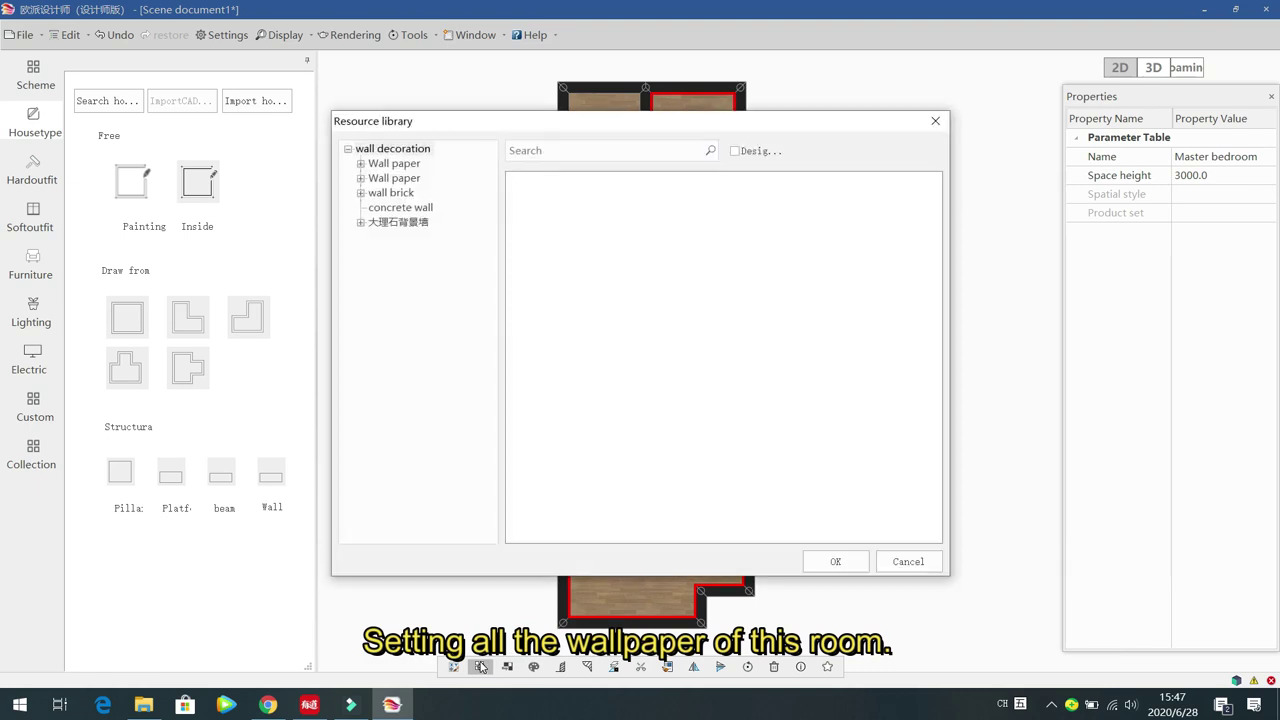
{"action": "left_click", "coordinate": [383, 167]}
{"action": "double_click", "coordinate": [383, 168]}
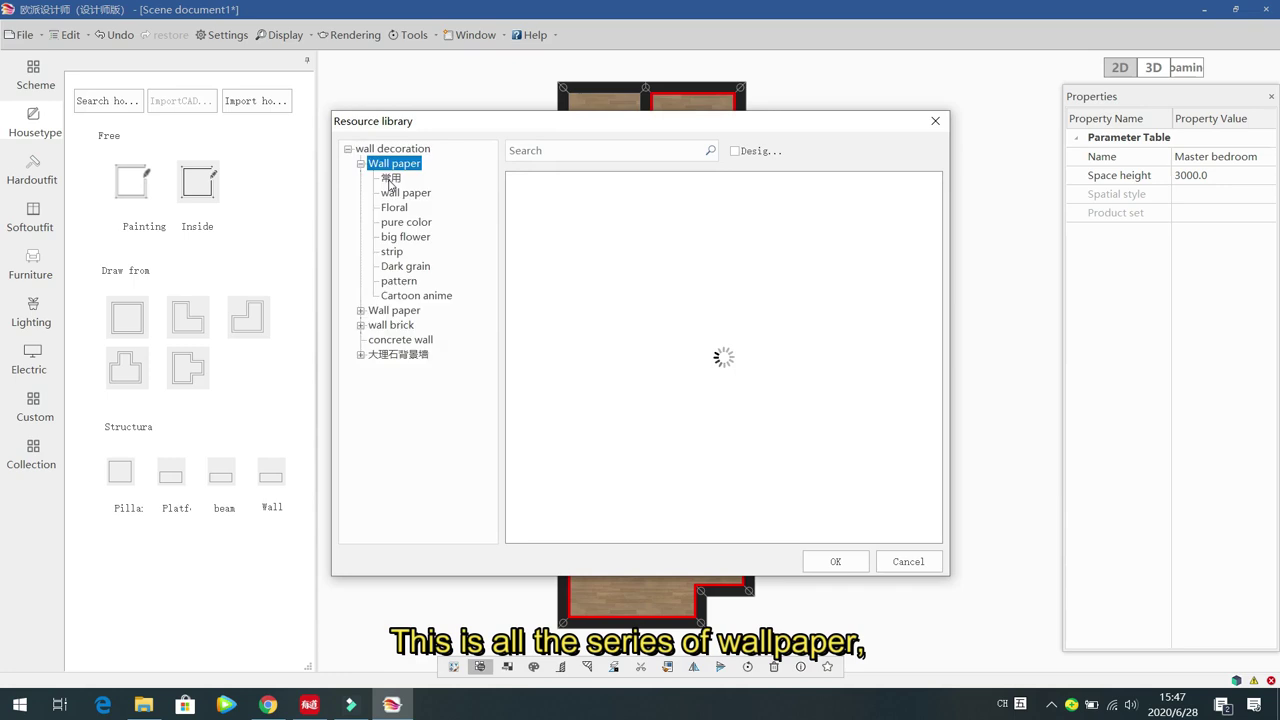
{"action": "left_click", "coordinate": [400, 193]}
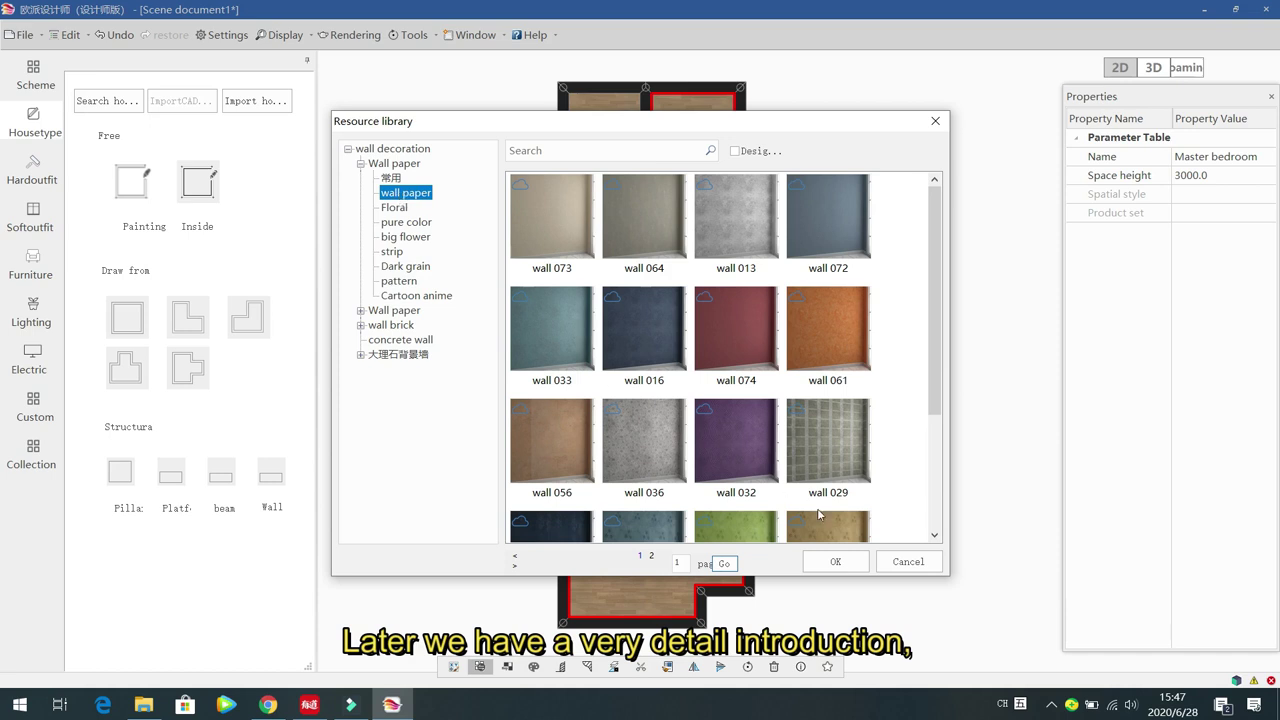
{"action": "left_click", "coordinate": [908, 561]}
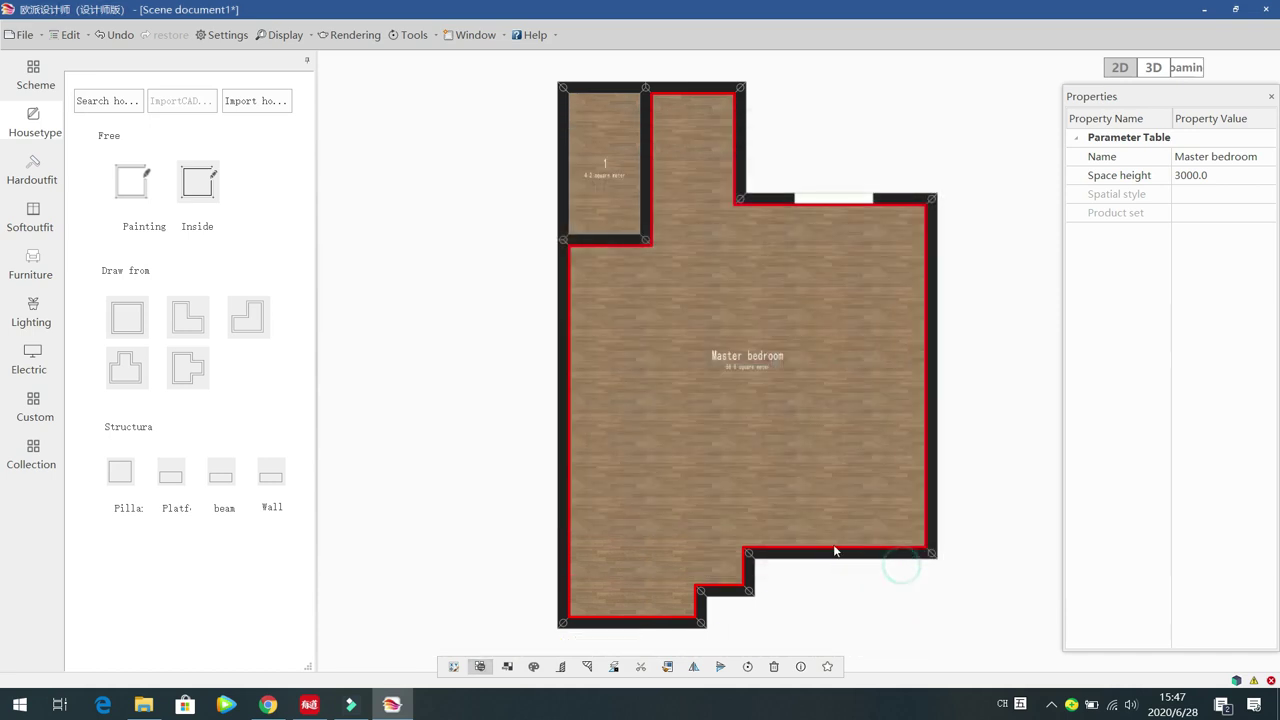
Step: Browse the floor pattern library without applying anything, then bring up the room-style library
{"action": "left_click", "coordinate": [508, 670]}
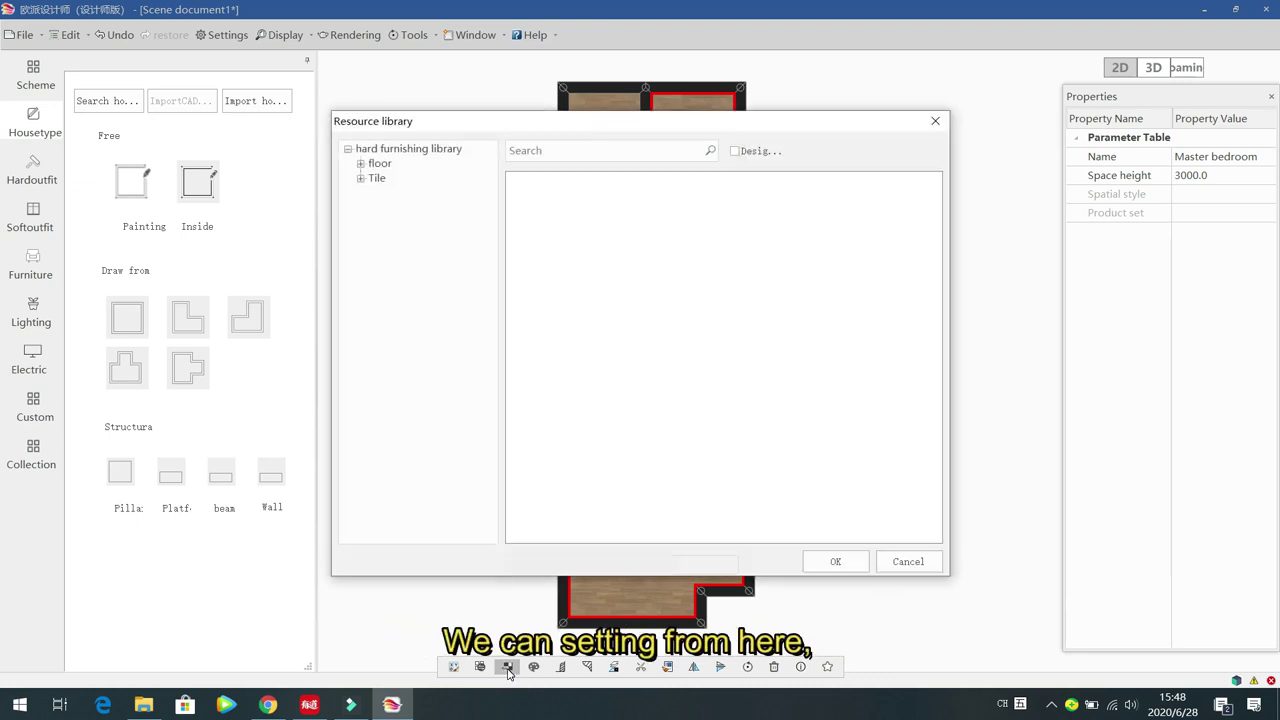
{"action": "left_click", "coordinate": [361, 165]}
{"action": "left_click", "coordinate": [397, 178]}
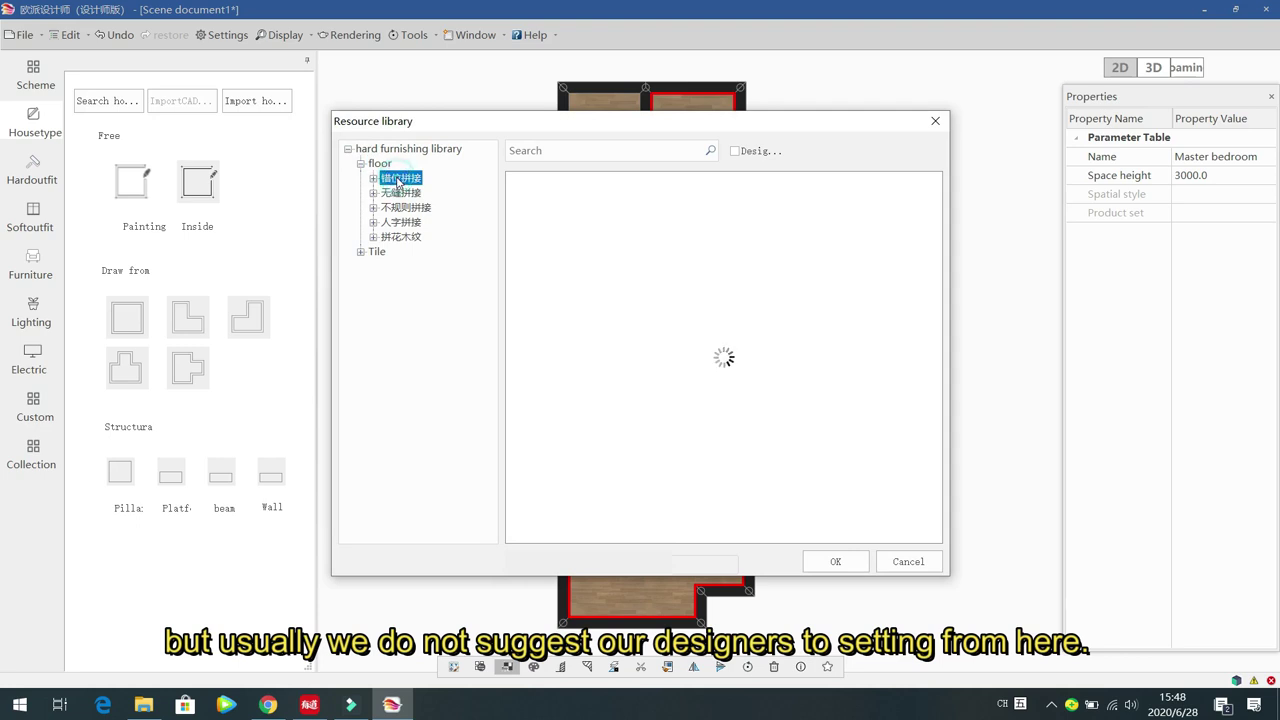
{"action": "left_click", "coordinate": [908, 561]}
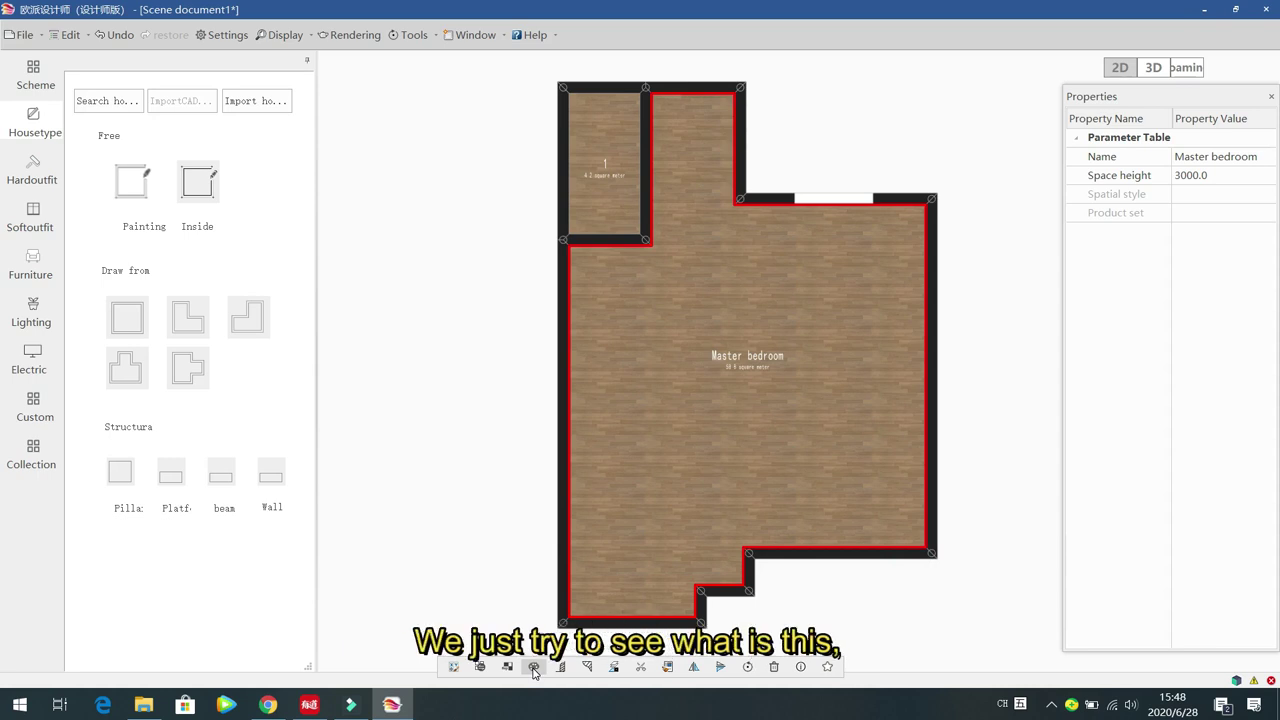
{"action": "left_click", "coordinate": [534, 667]}
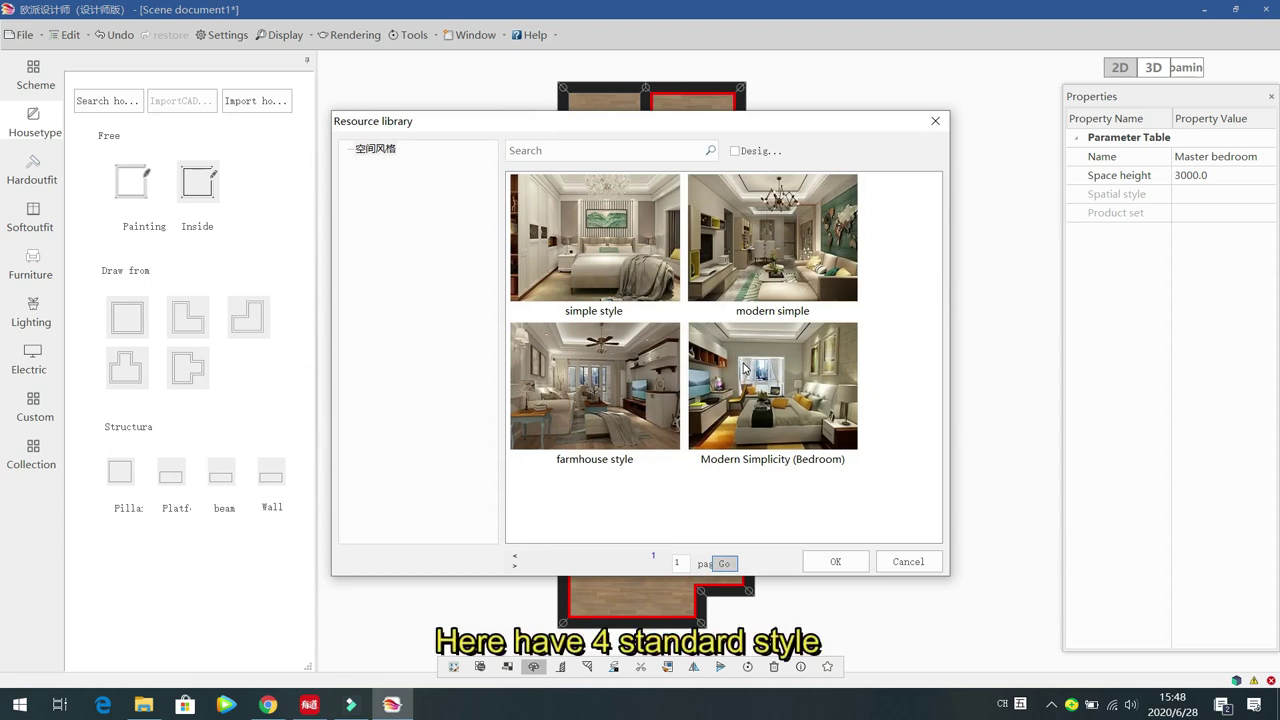
Step: Preview the simple style, then cancel the style library without applying it
{"action": "left_click", "coordinate": [594, 224]}
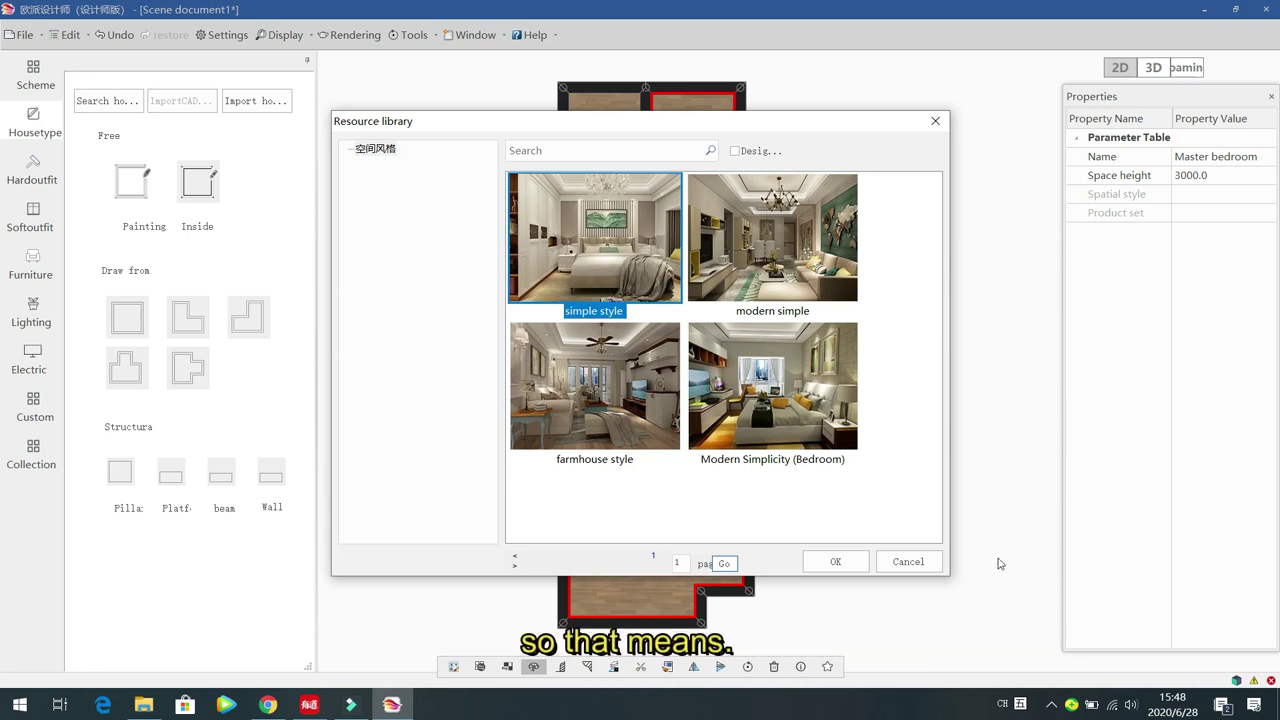
{"action": "left_click", "coordinate": [912, 563]}
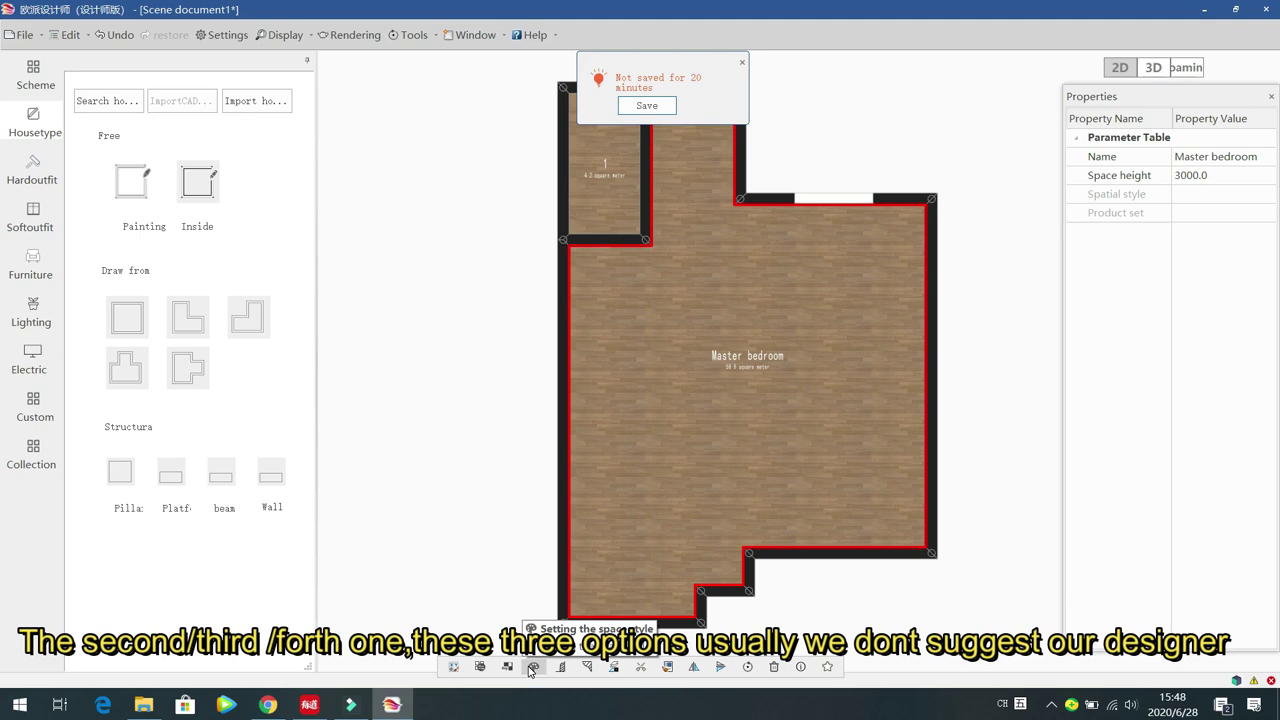
Step: Dismiss the save reminder and delete the Master bedroom's skirting boards in the 3D roaming view
{"action": "left_click", "coordinate": [741, 63]}
{"action": "left_click", "coordinate": [675, 374]}
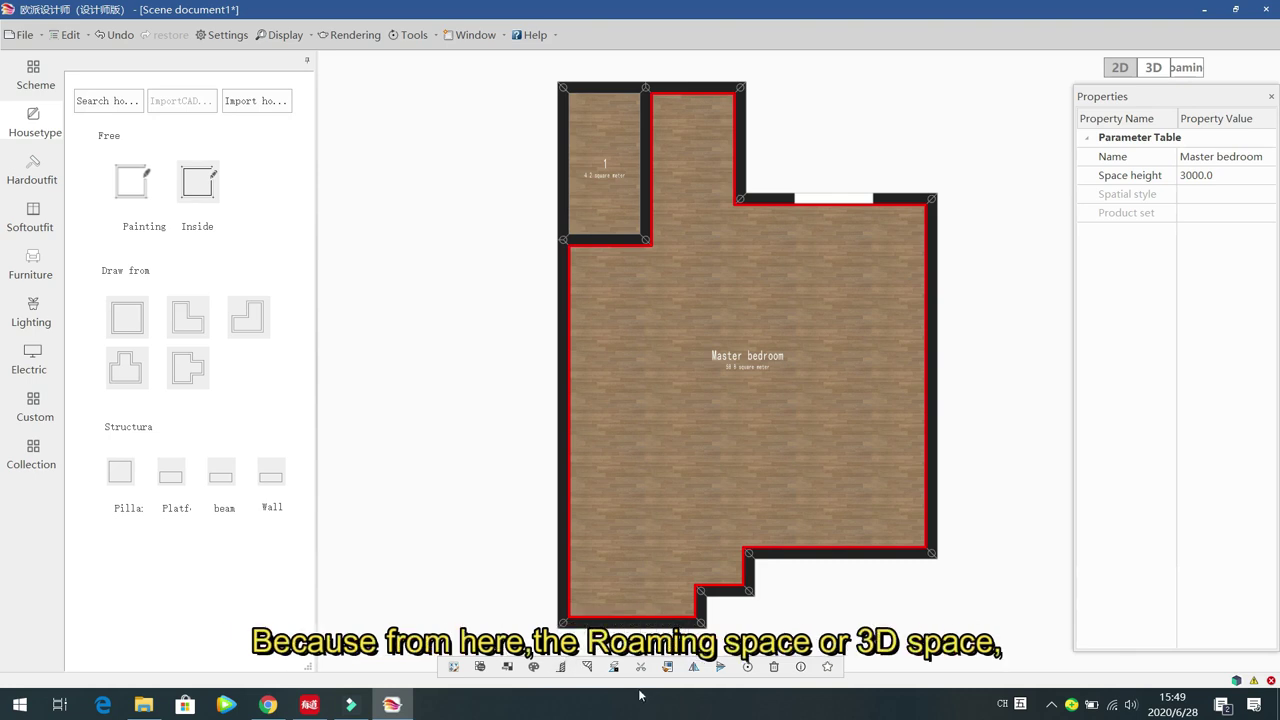
{"action": "left_click", "coordinate": [1188, 70]}
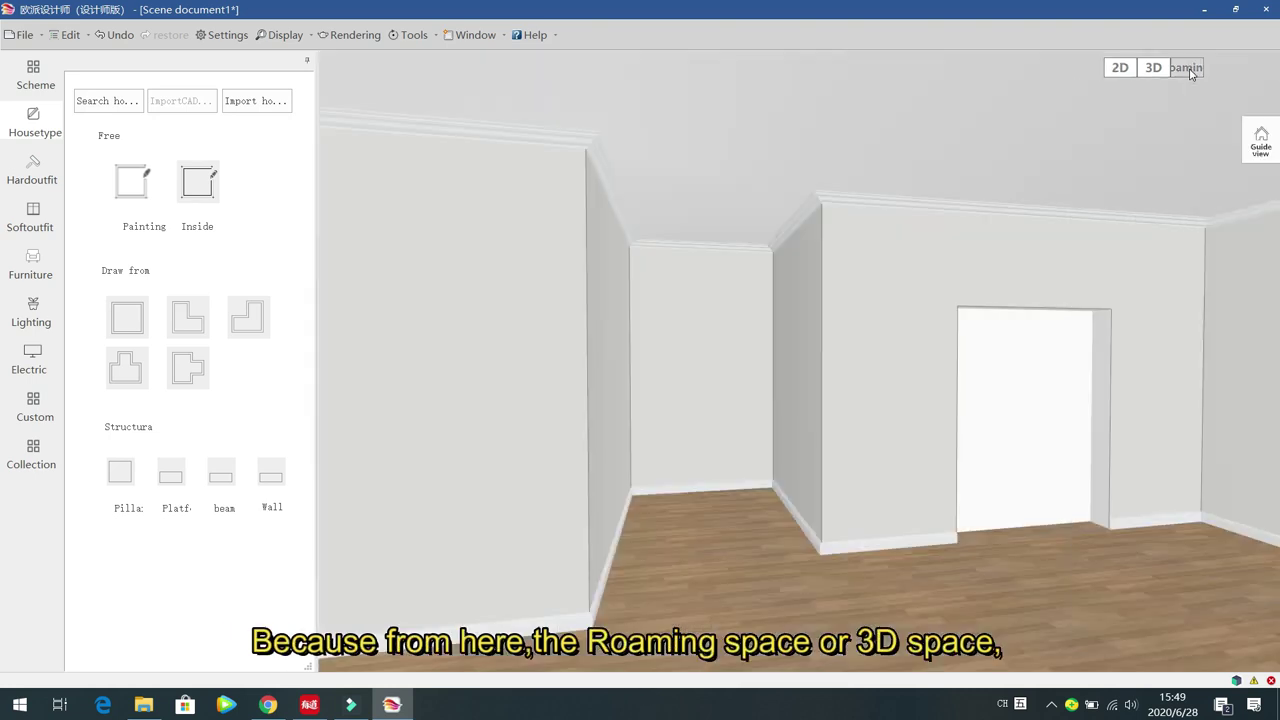
{"action": "left_click", "coordinate": [588, 626]}
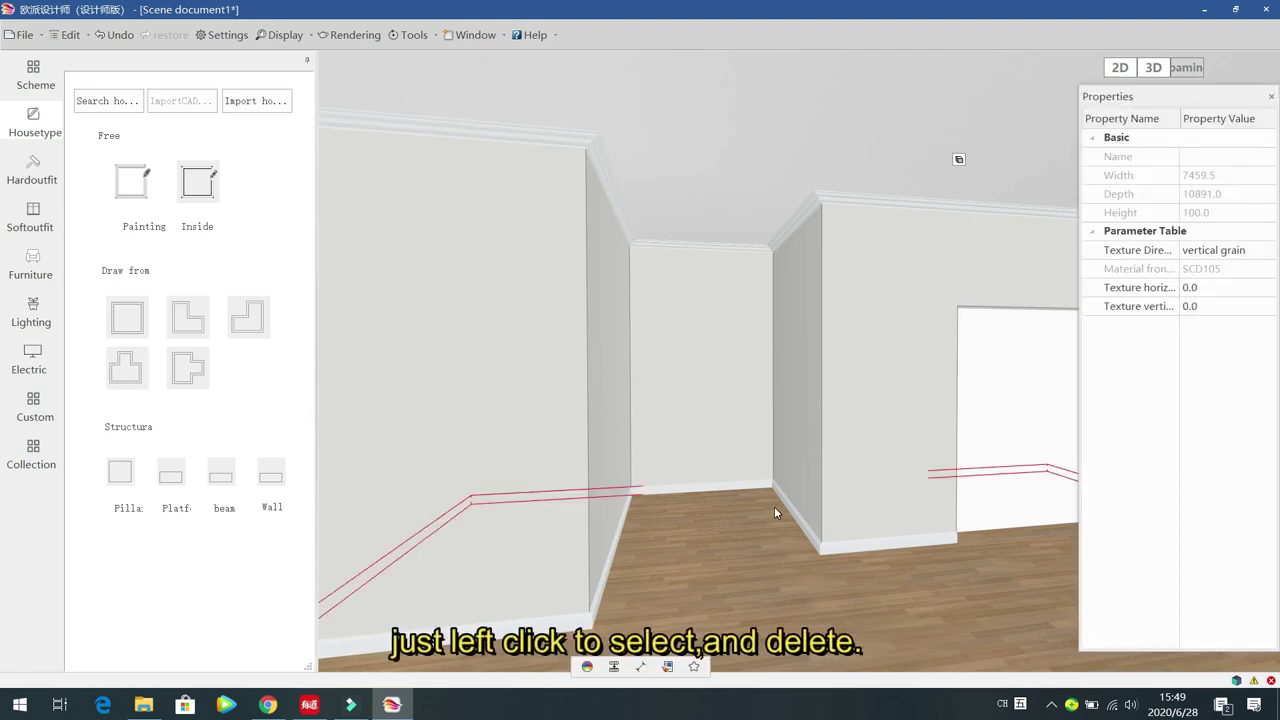
{"action": "key", "text": "Delete"}
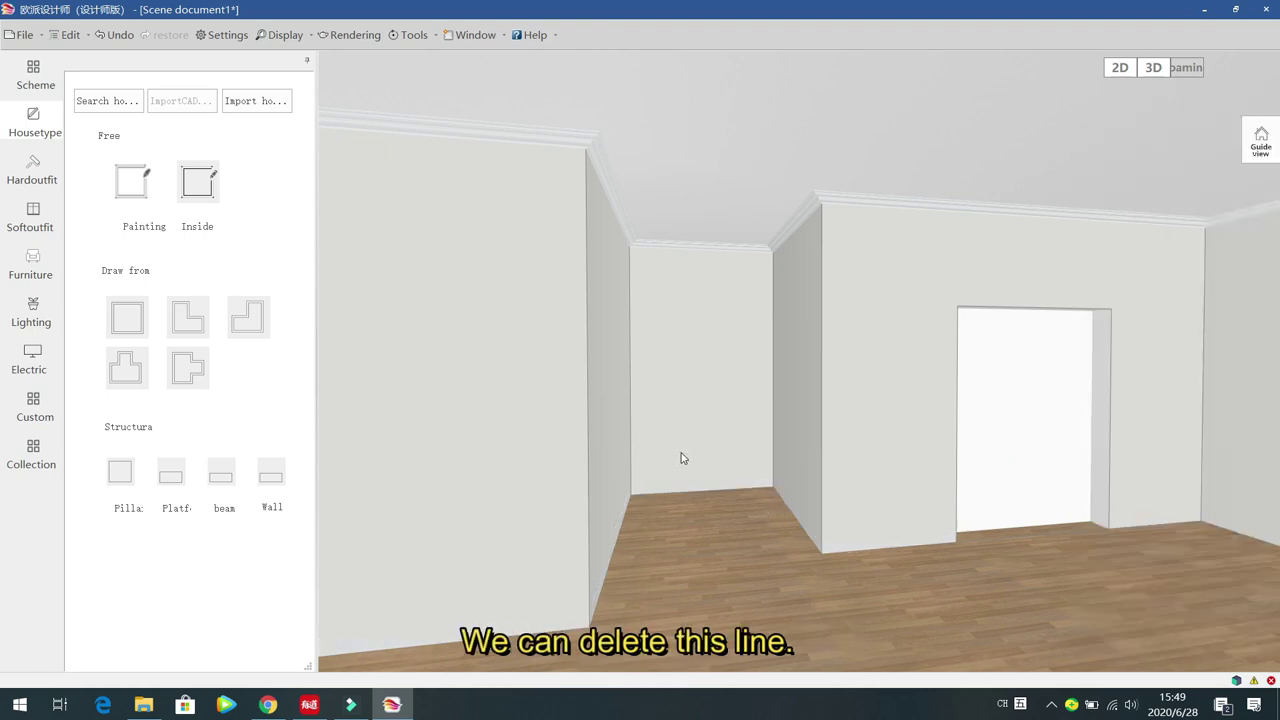
{"action": "left_click", "coordinate": [1120, 68]}
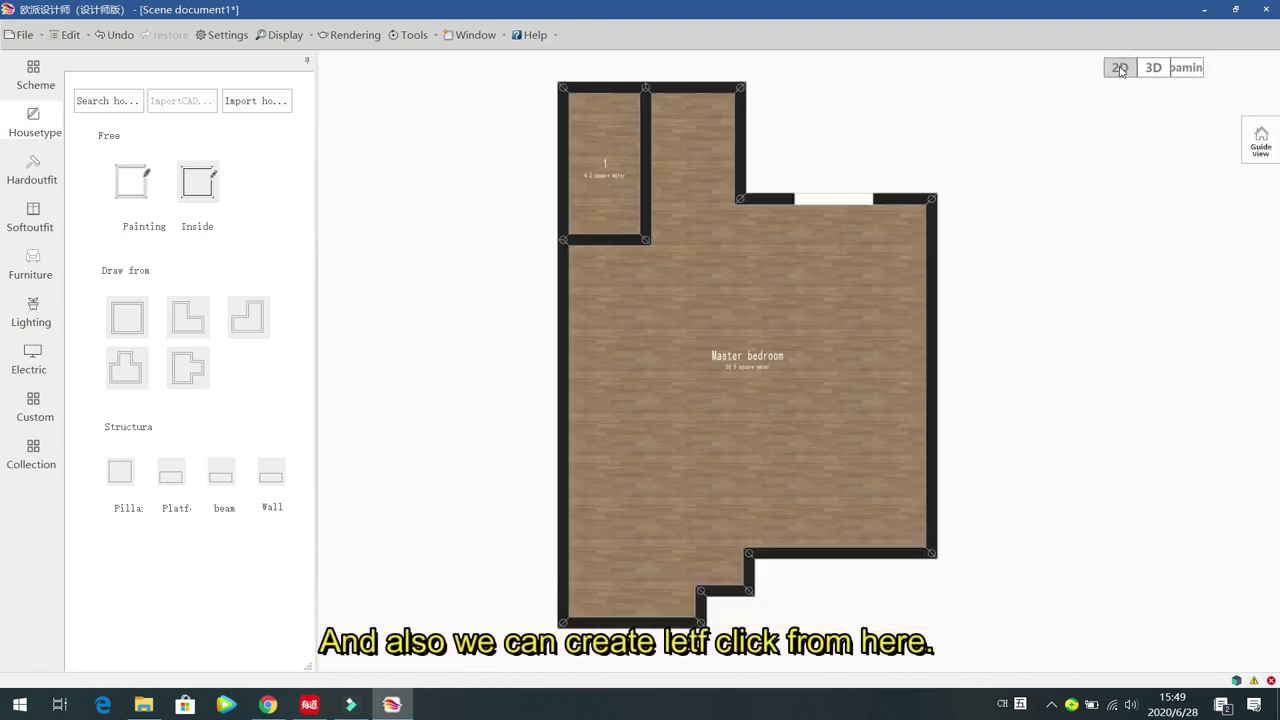
Step: Start generating foot lines for the Master bedroom with the kickboard F053 model
{"action": "left_click", "coordinate": [721, 289]}
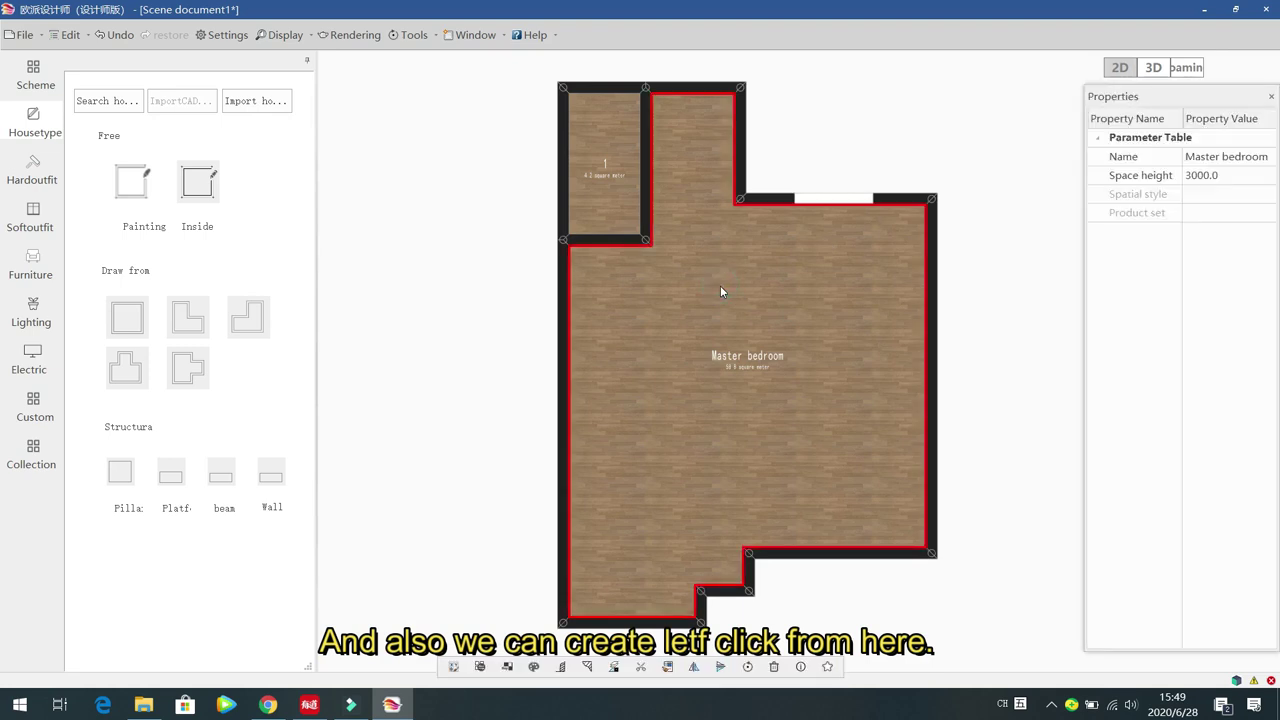
{"action": "left_click", "coordinate": [563, 668]}
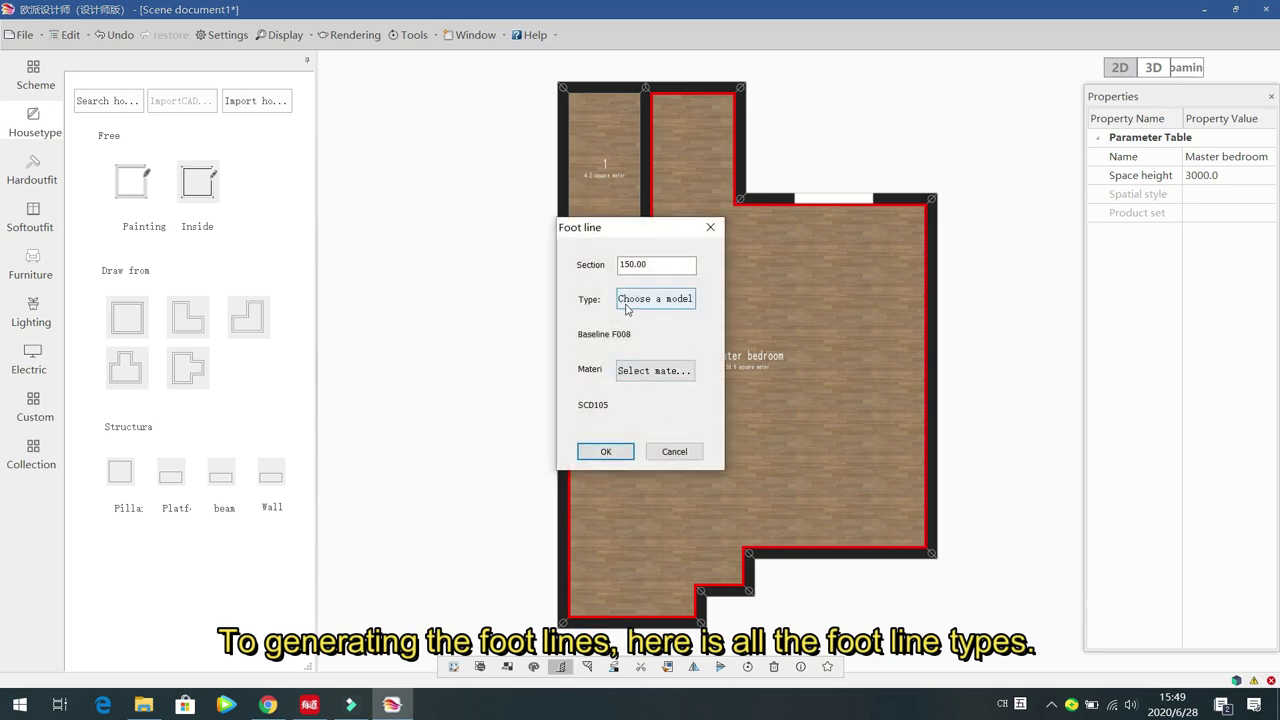
{"action": "left_click", "coordinate": [659, 309]}
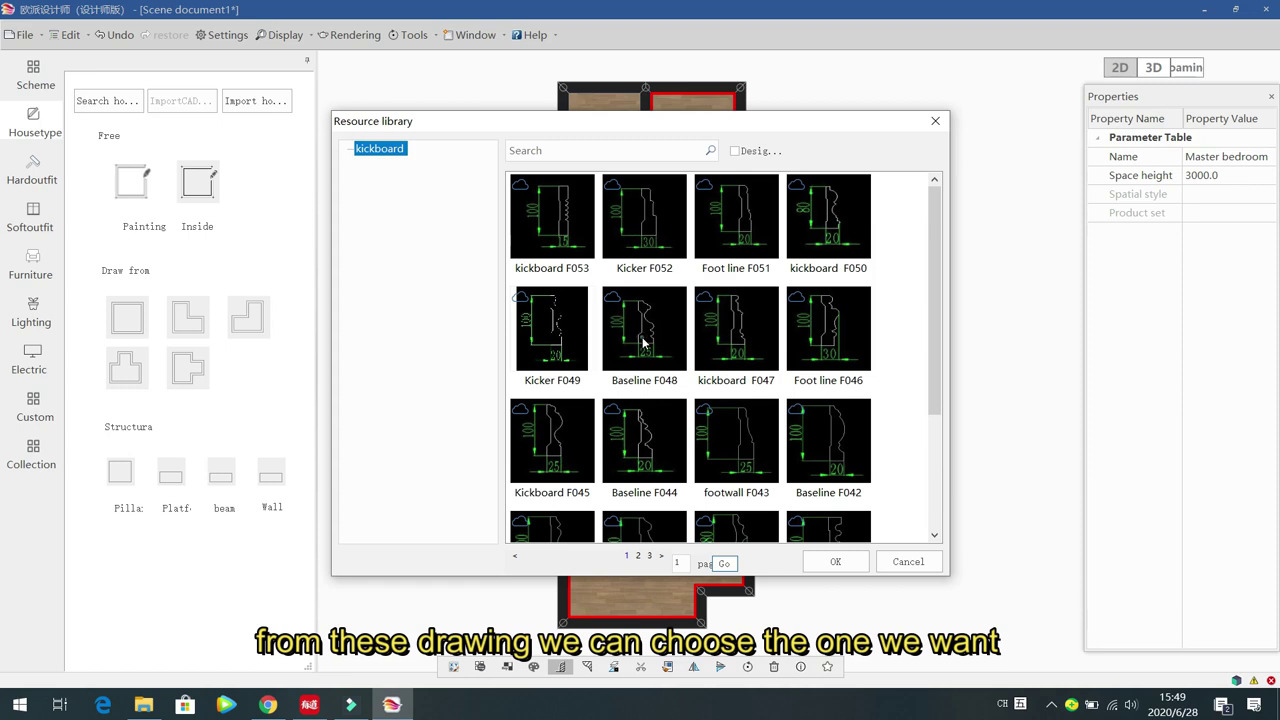
{"action": "left_click", "coordinate": [643, 340]}
{"action": "left_click", "coordinate": [572, 204]}
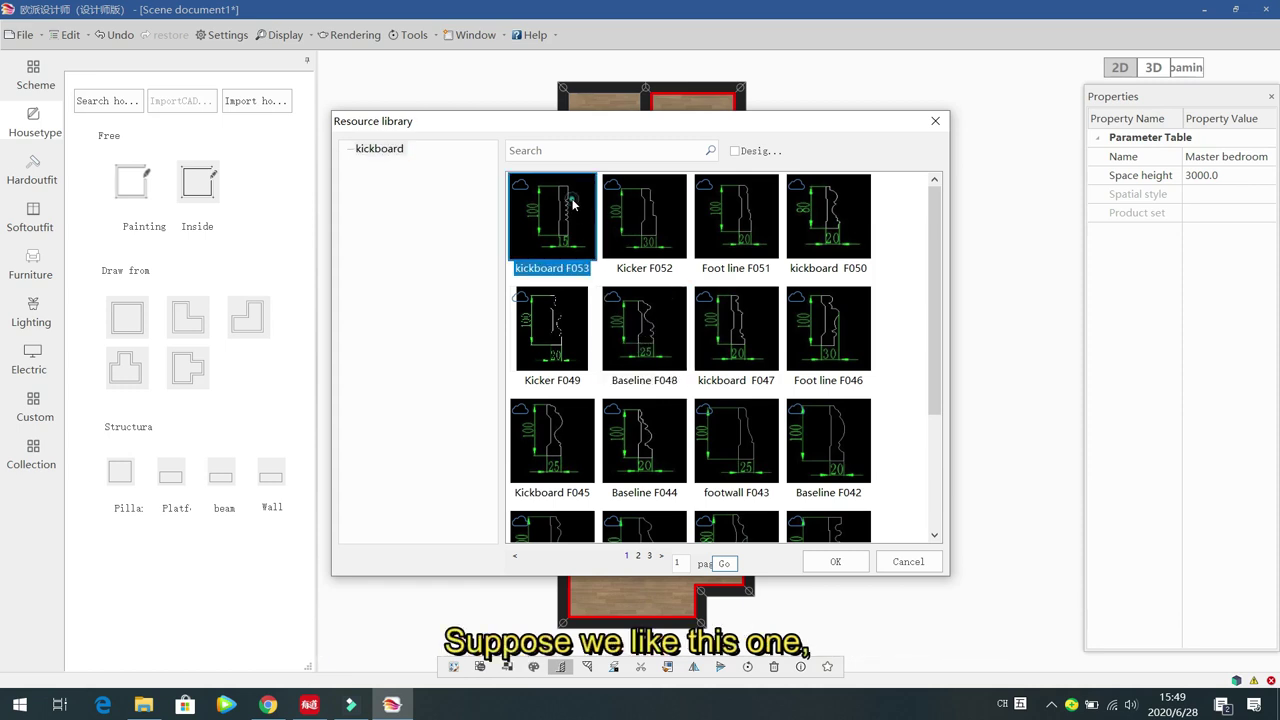
{"action": "left_click", "coordinate": [858, 562]}
Step: Set the foot line section to 200 and apply it to the room
{"action": "double_click", "coordinate": [654, 264]}
{"action": "type", "text": "100.00"}
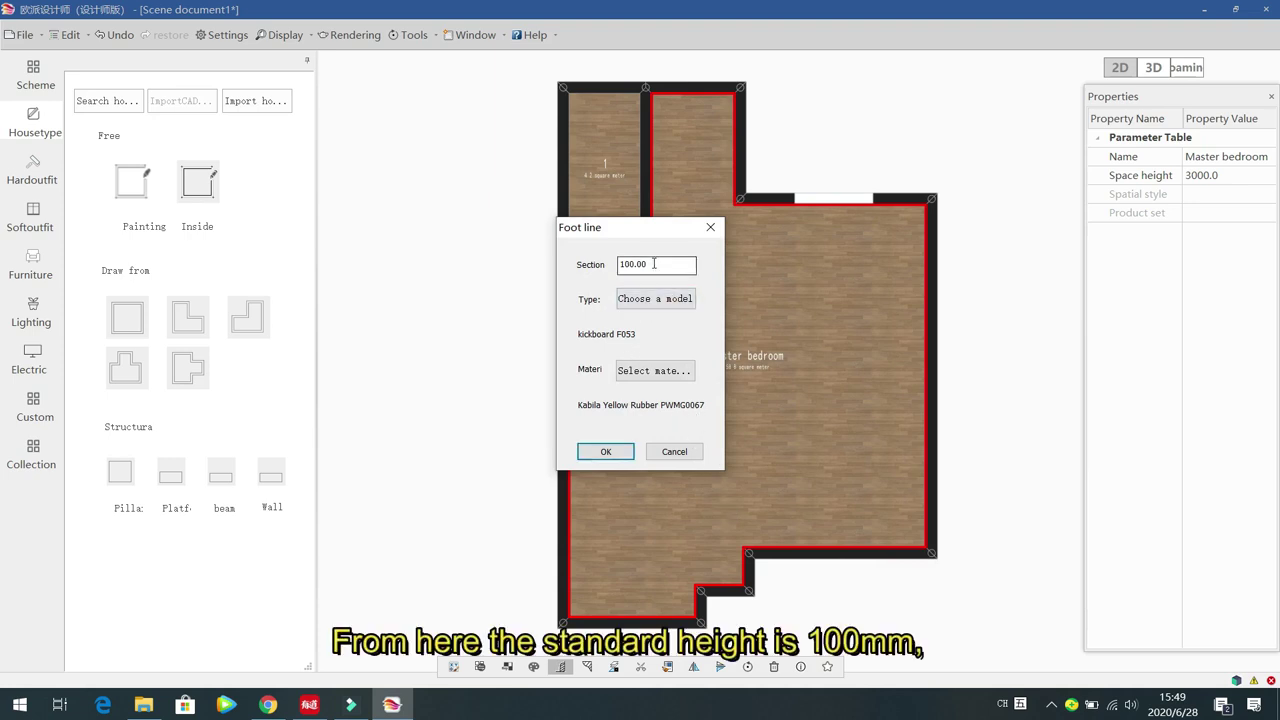
{"action": "double_click", "coordinate": [654, 264]}
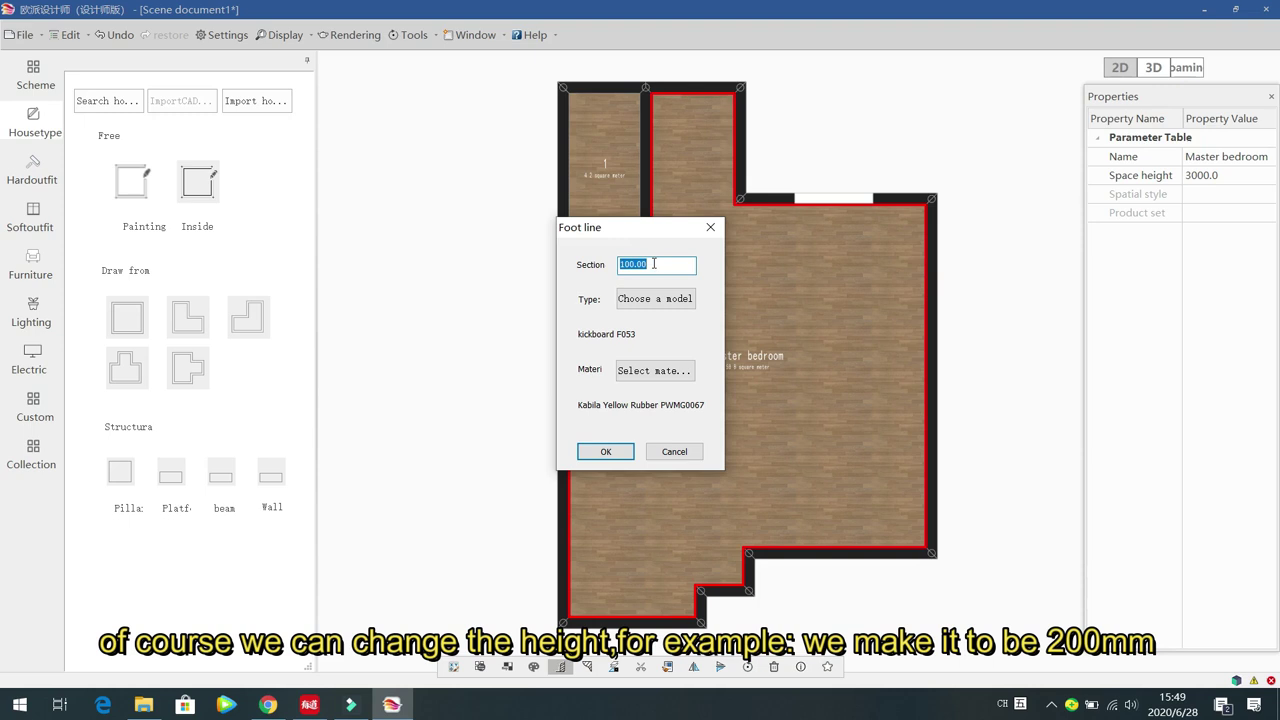
{"action": "type", "text": "200"}
{"action": "key", "text": "Return"}
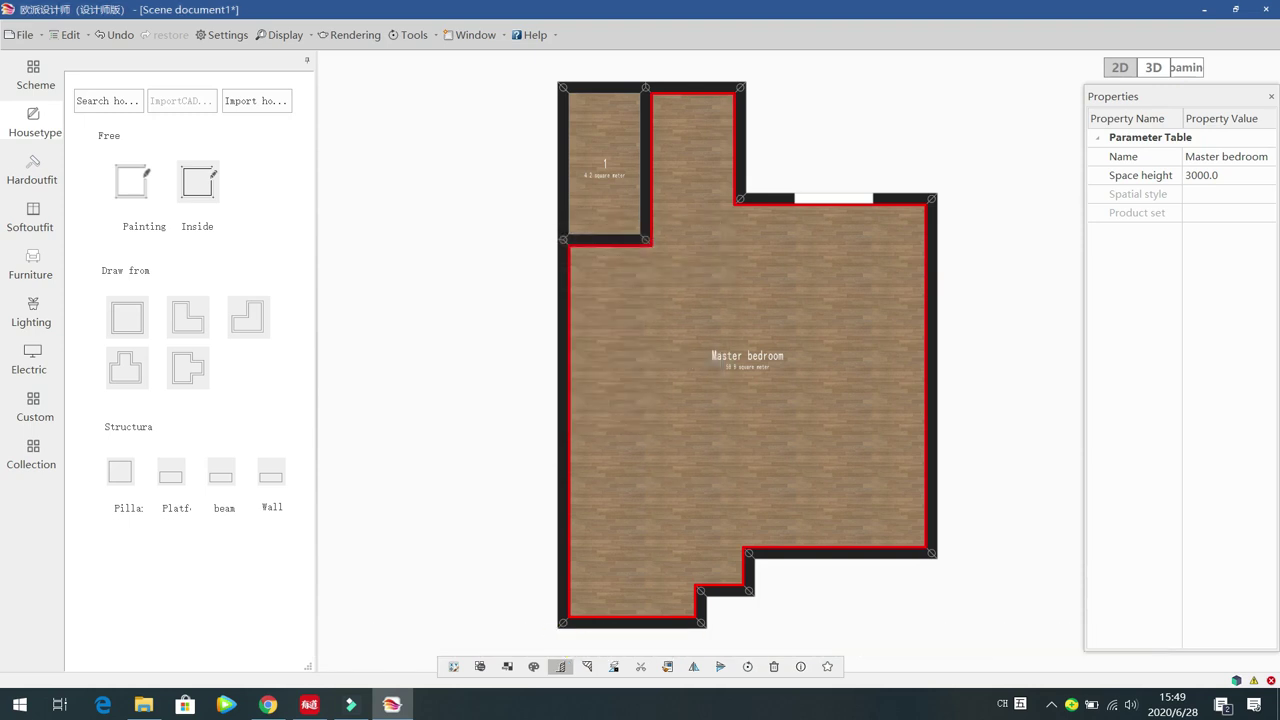
Step: Check the new foot lines in the 3D roaming view and return to the 2D plan
{"action": "key", "text": "Escape"}
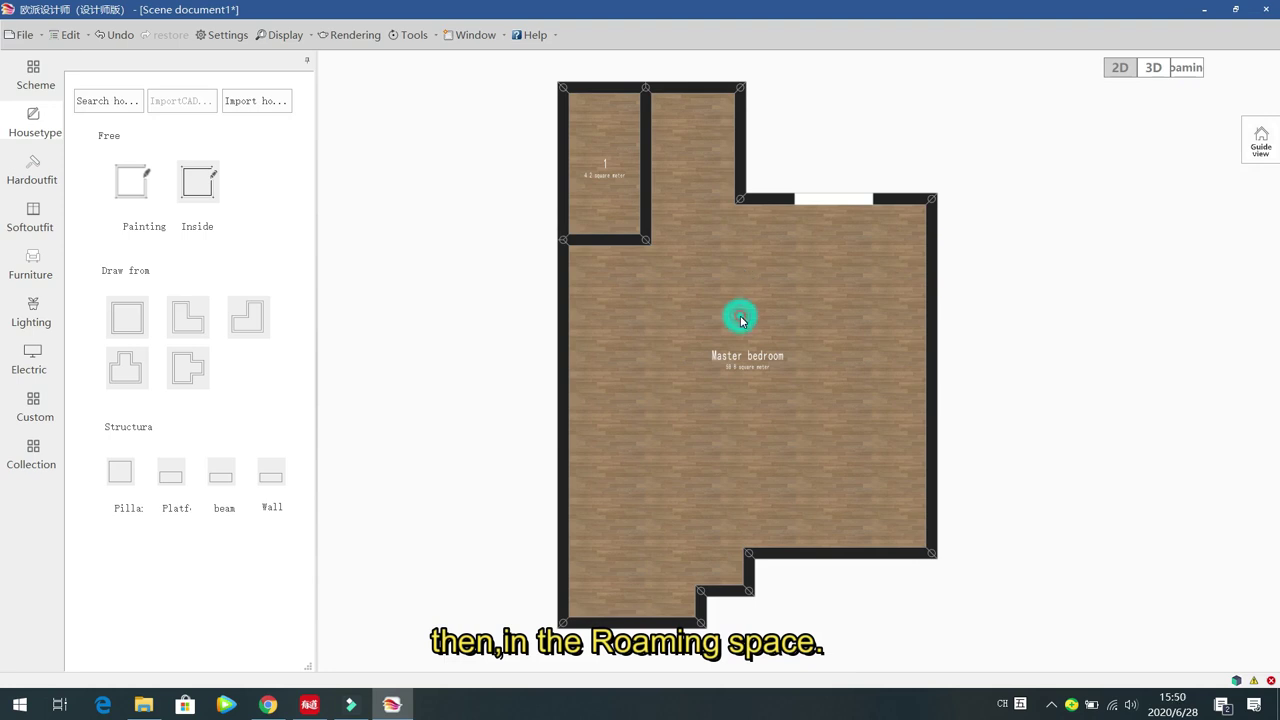
{"action": "left_click", "coordinate": [752, 312]}
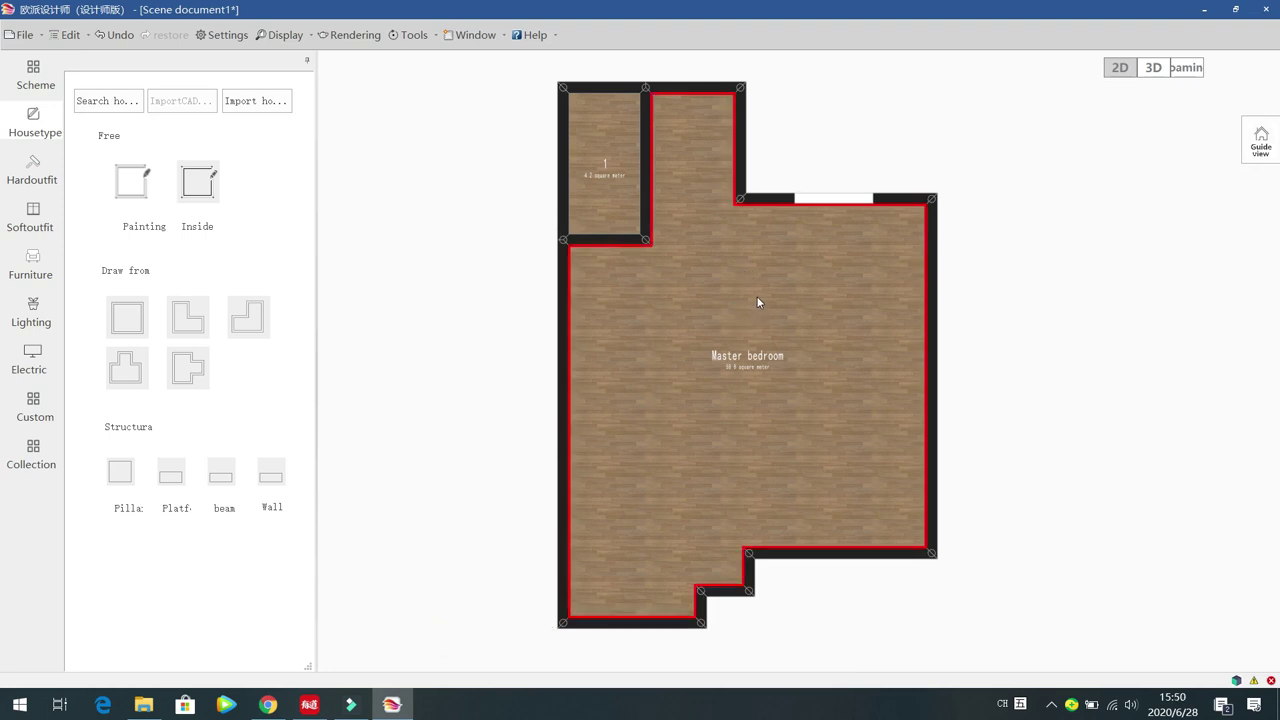
{"action": "left_click", "coordinate": [1187, 68]}
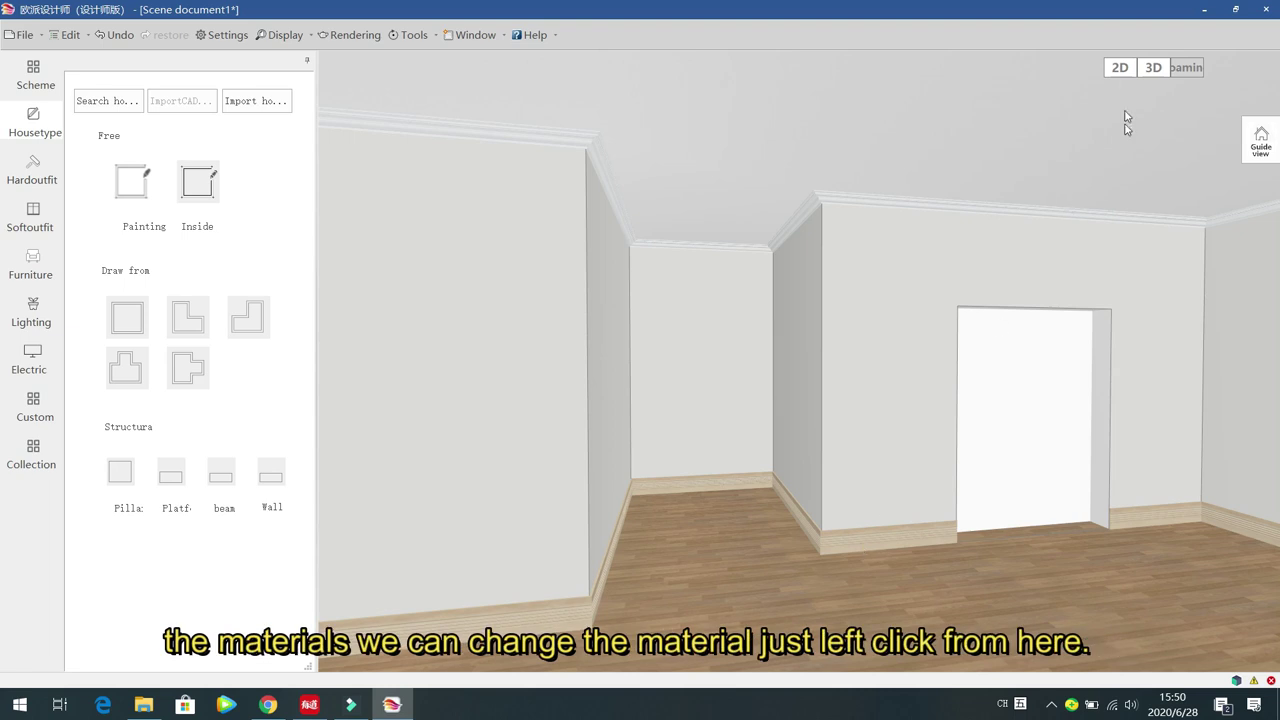
{"action": "left_click", "coordinate": [1119, 69]}
{"action": "left_click", "coordinate": [684, 313]}
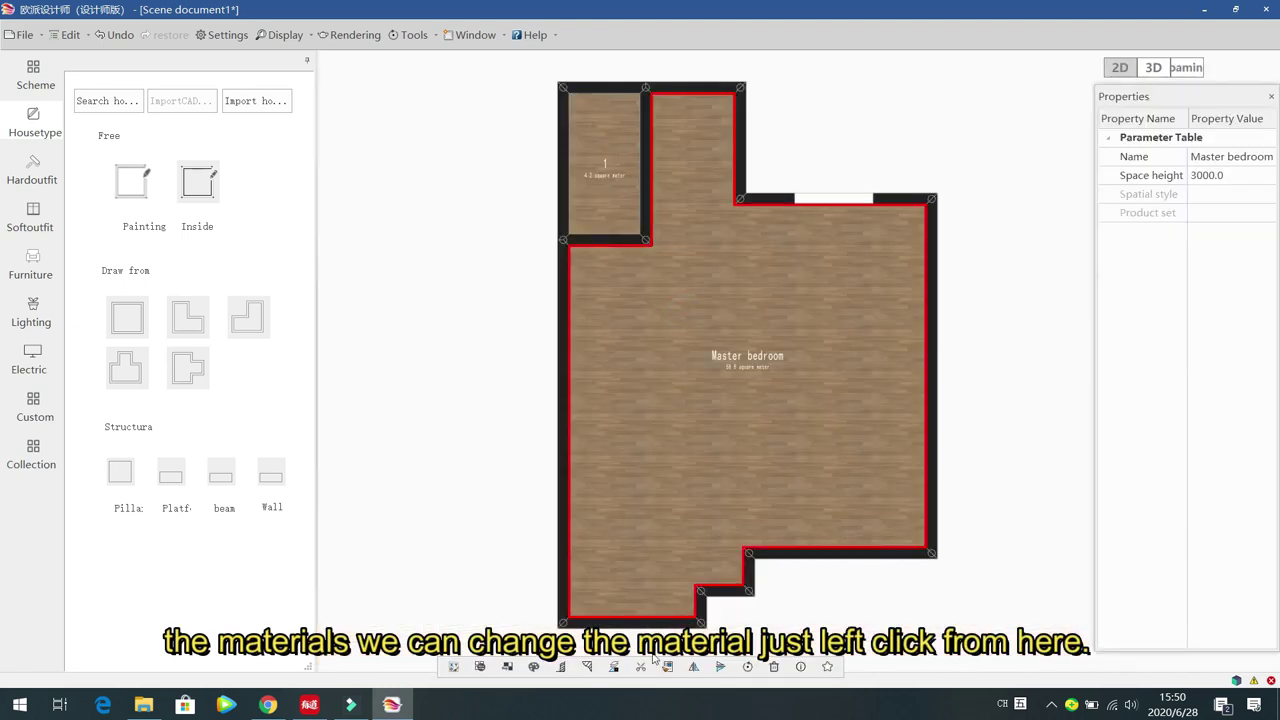
Step: Browse the foot line materials under material map down to the fabric textile swatches
{"action": "left_click", "coordinate": [561, 667]}
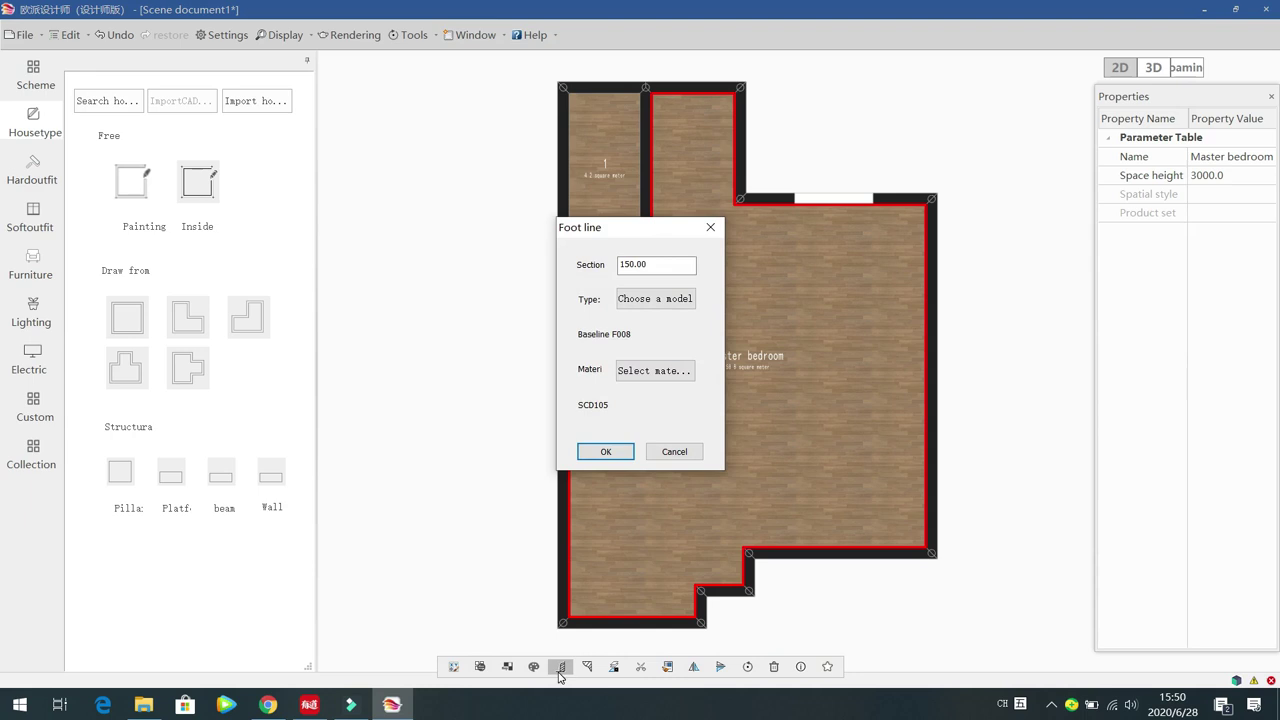
{"action": "left_click", "coordinate": [655, 371]}
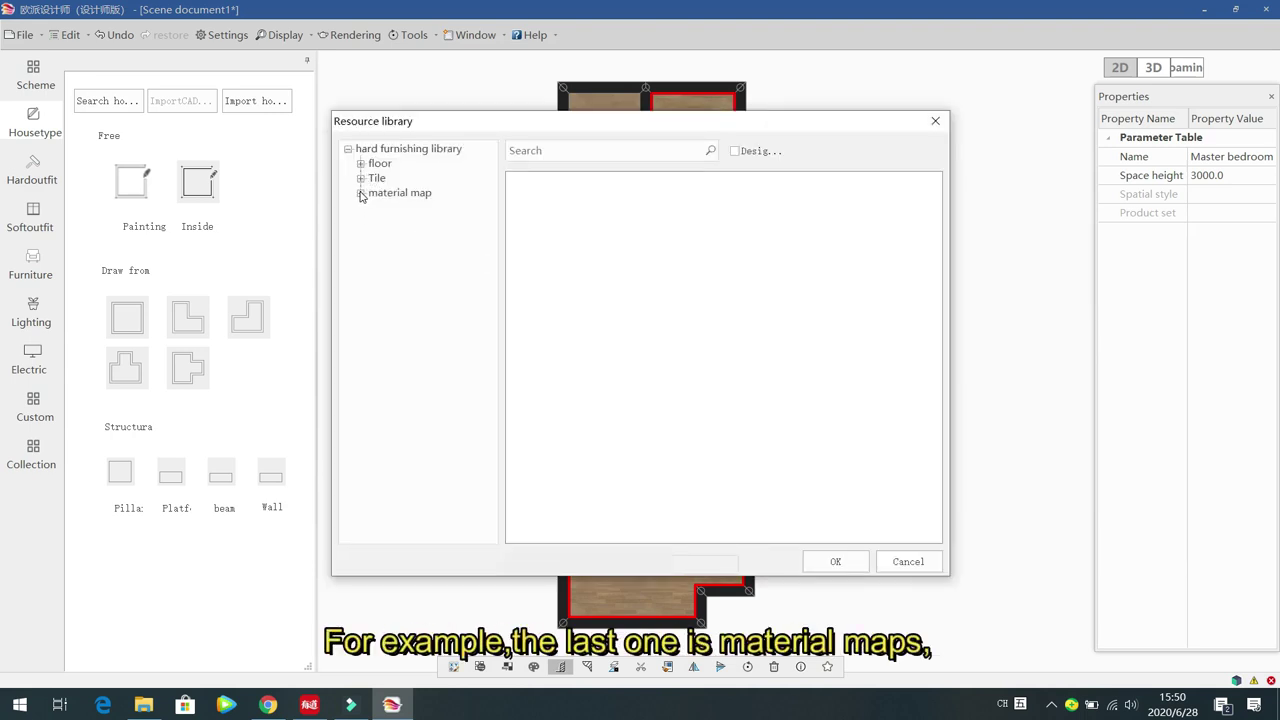
{"action": "left_click", "coordinate": [361, 193]}
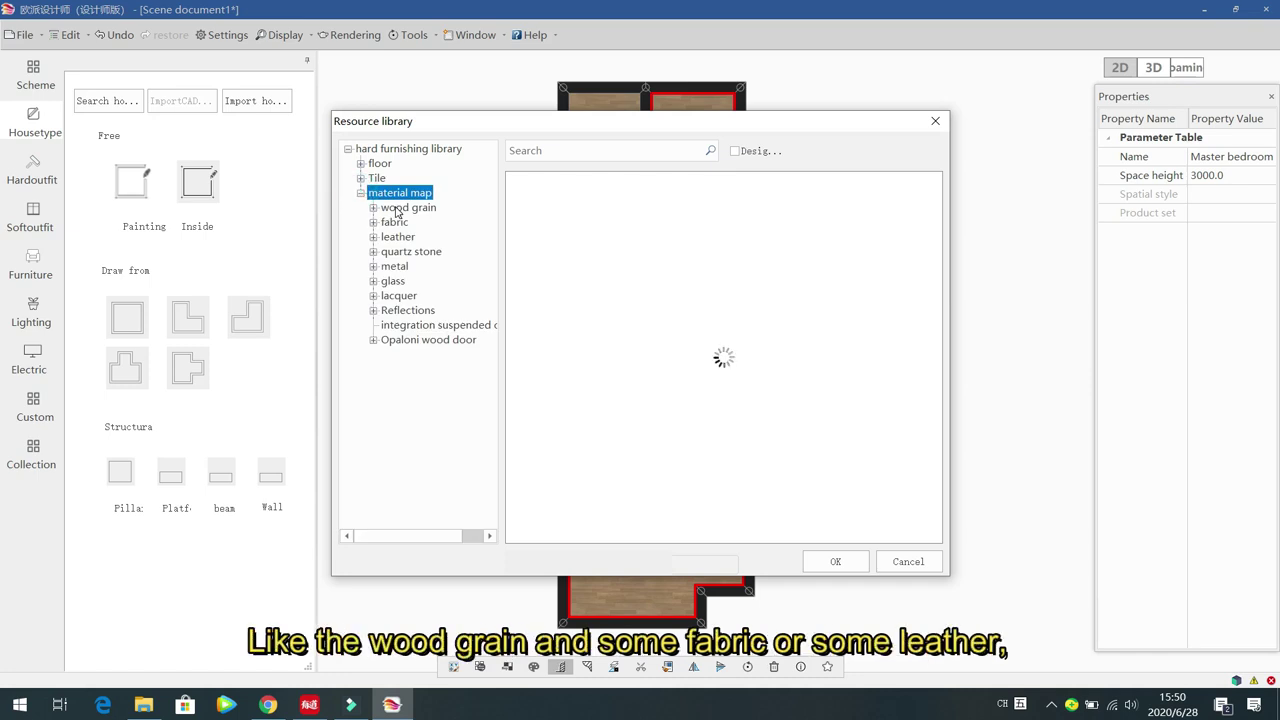
{"action": "left_click", "coordinate": [373, 208]}
{"action": "left_click", "coordinate": [373, 237]}
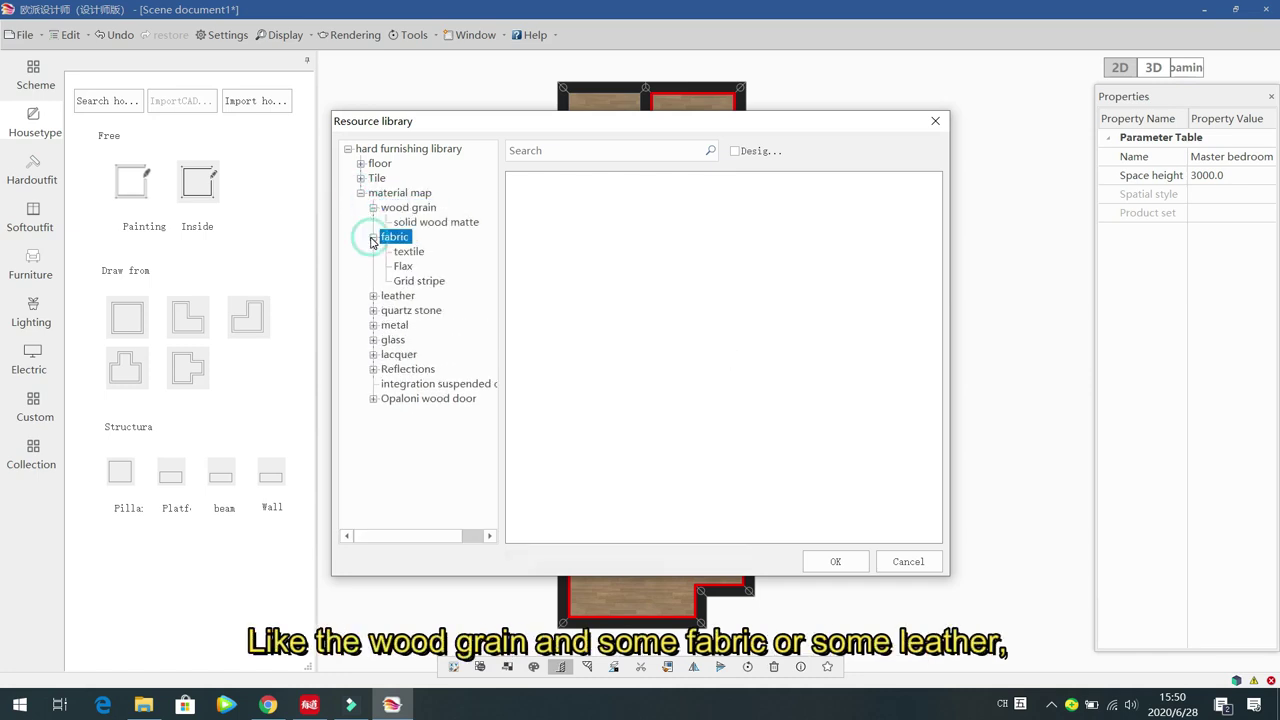
{"action": "left_click", "coordinate": [400, 297]}
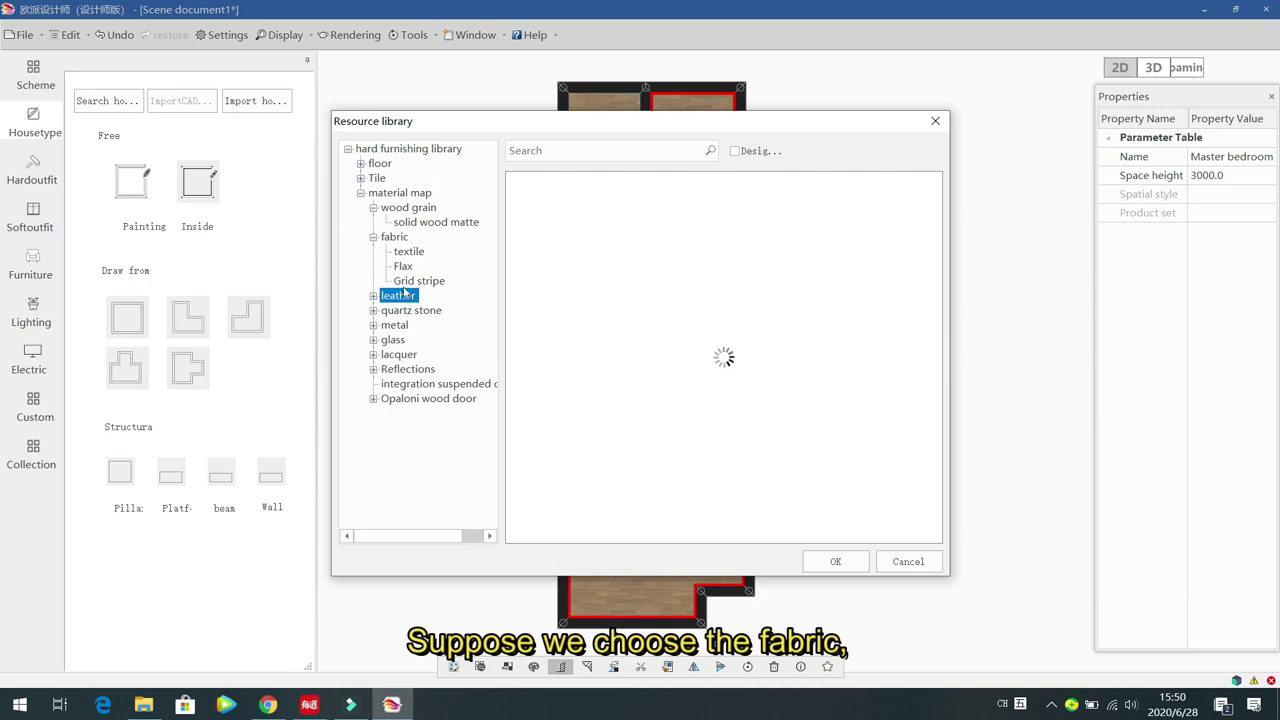
{"action": "left_click", "coordinate": [407, 254]}
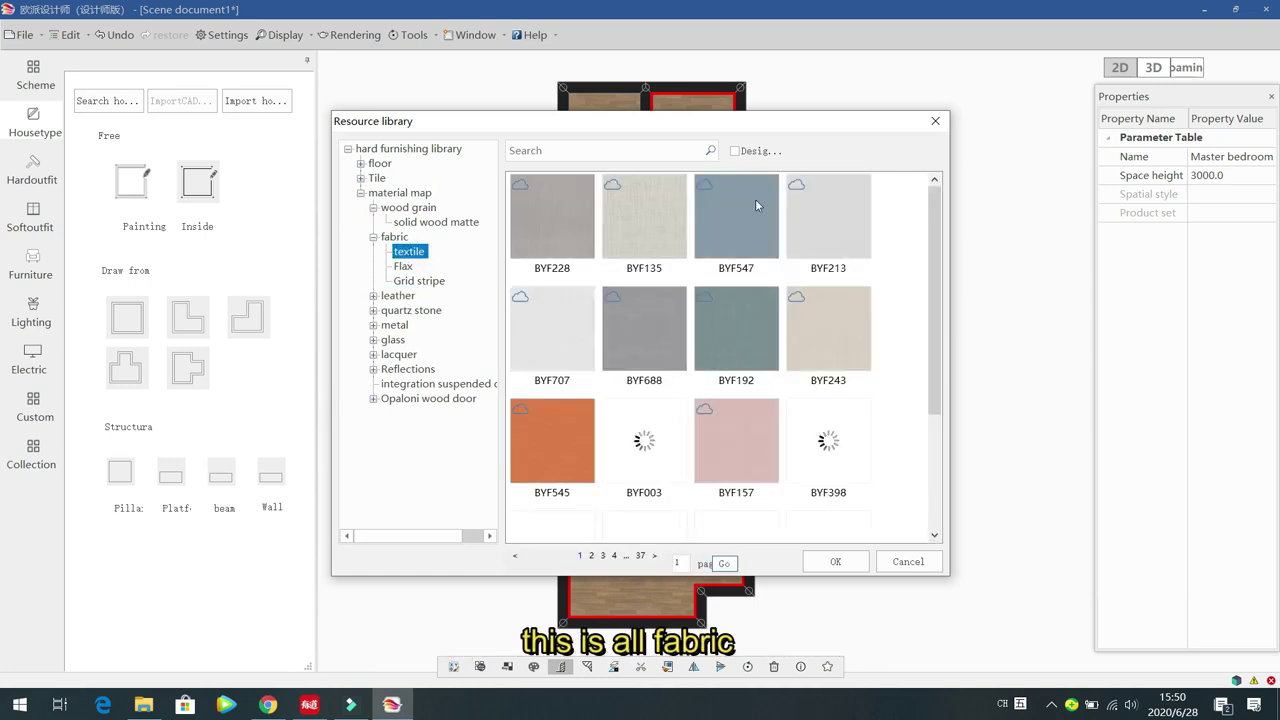
Step: Apply the orange textile BYF545 to the skirting boards and view it inside the room
{"action": "left_click", "coordinate": [555, 435]}
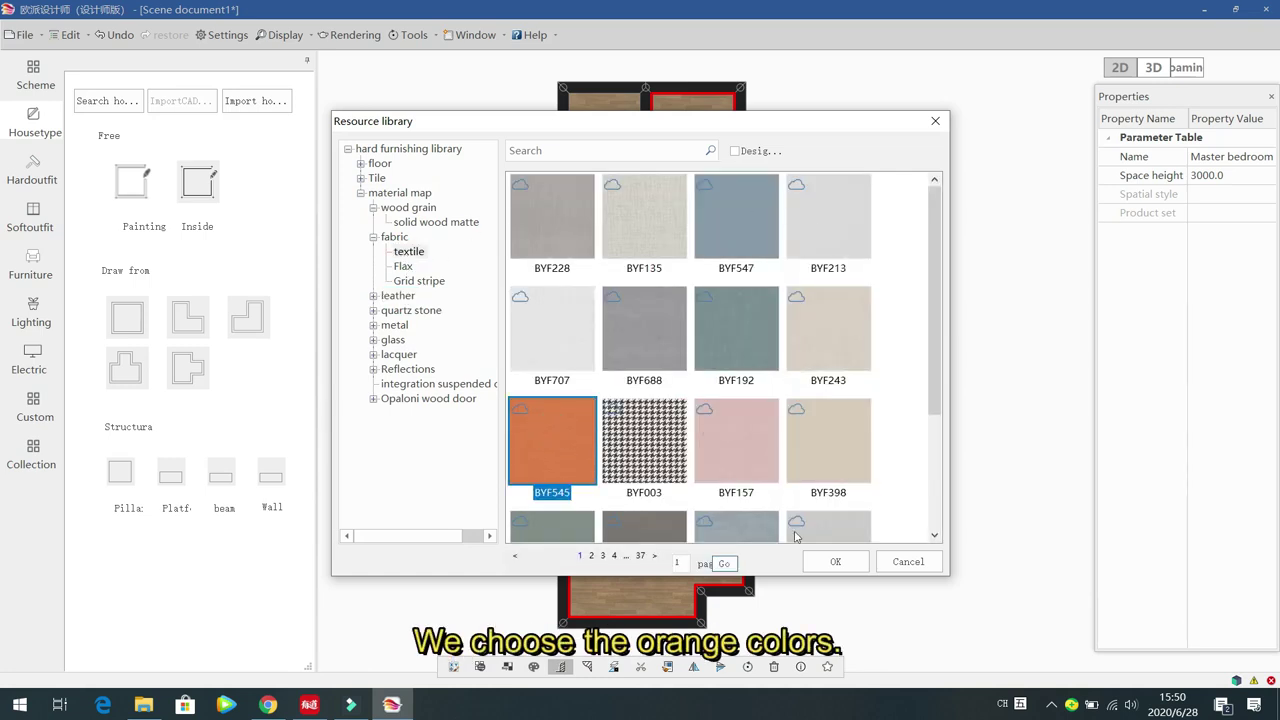
{"action": "left_click", "coordinate": [837, 562]}
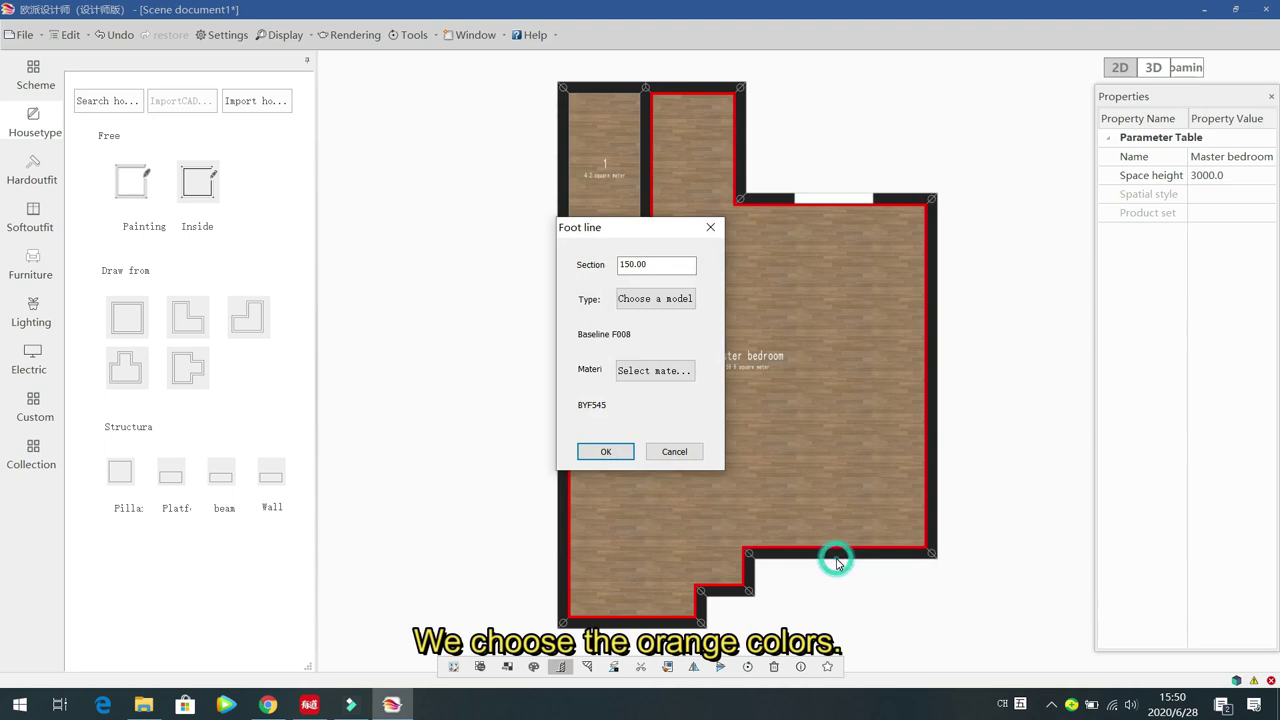
{"action": "left_click", "coordinate": [605, 458]}
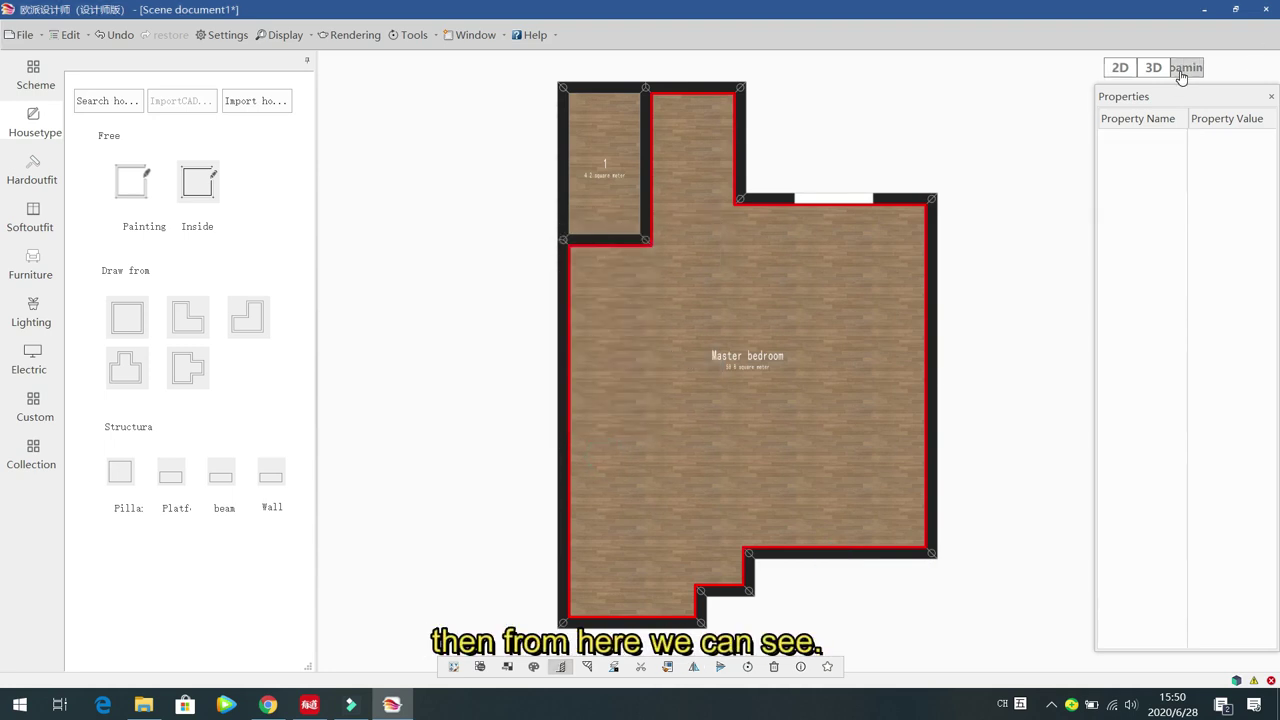
{"action": "left_click", "coordinate": [652, 450]}
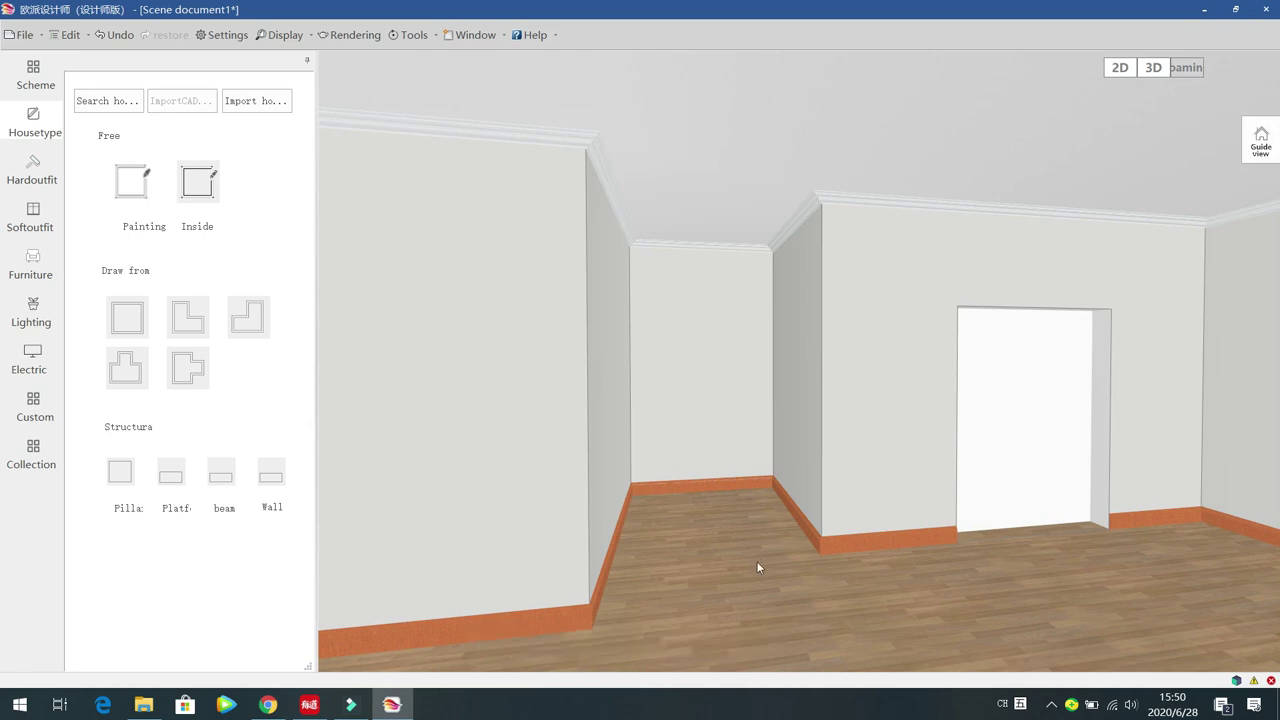
Step: Delete the skirting segment on the short wall just left of the doorway
{"action": "left_click_drag", "start_coordinate": [740, 580], "coordinate": [717, 524]}
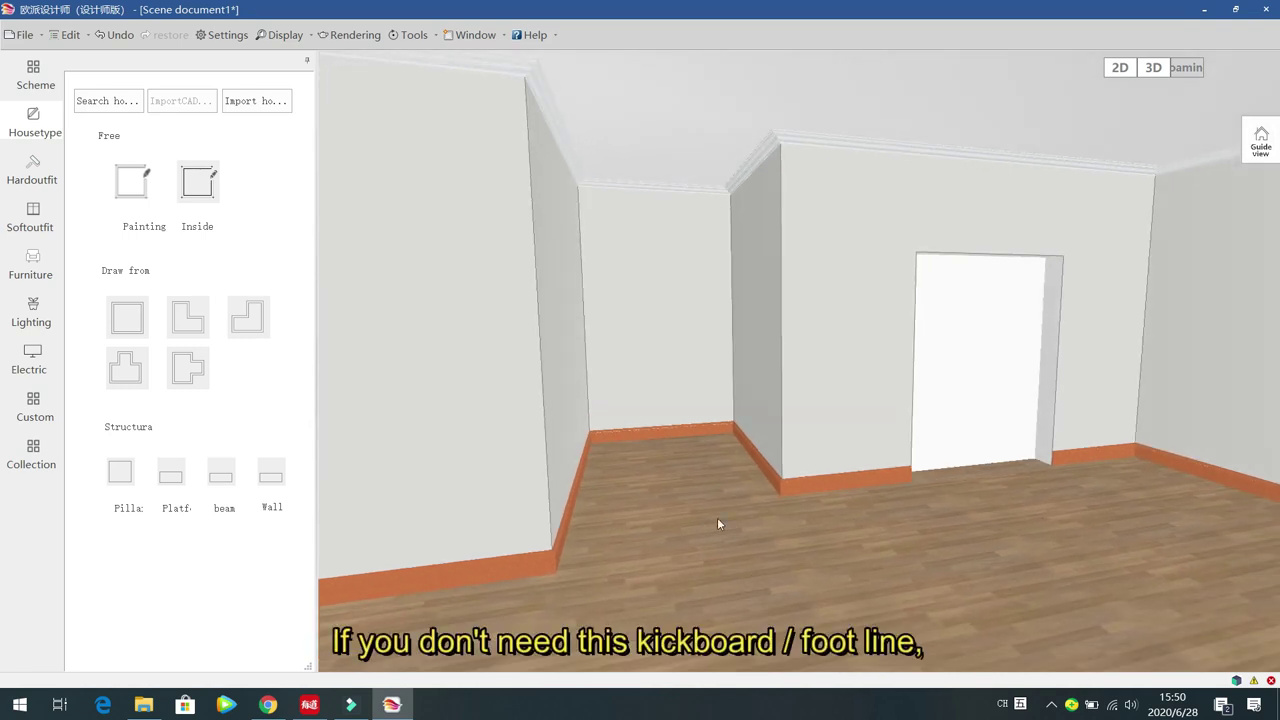
{"action": "left_click", "coordinate": [816, 482]}
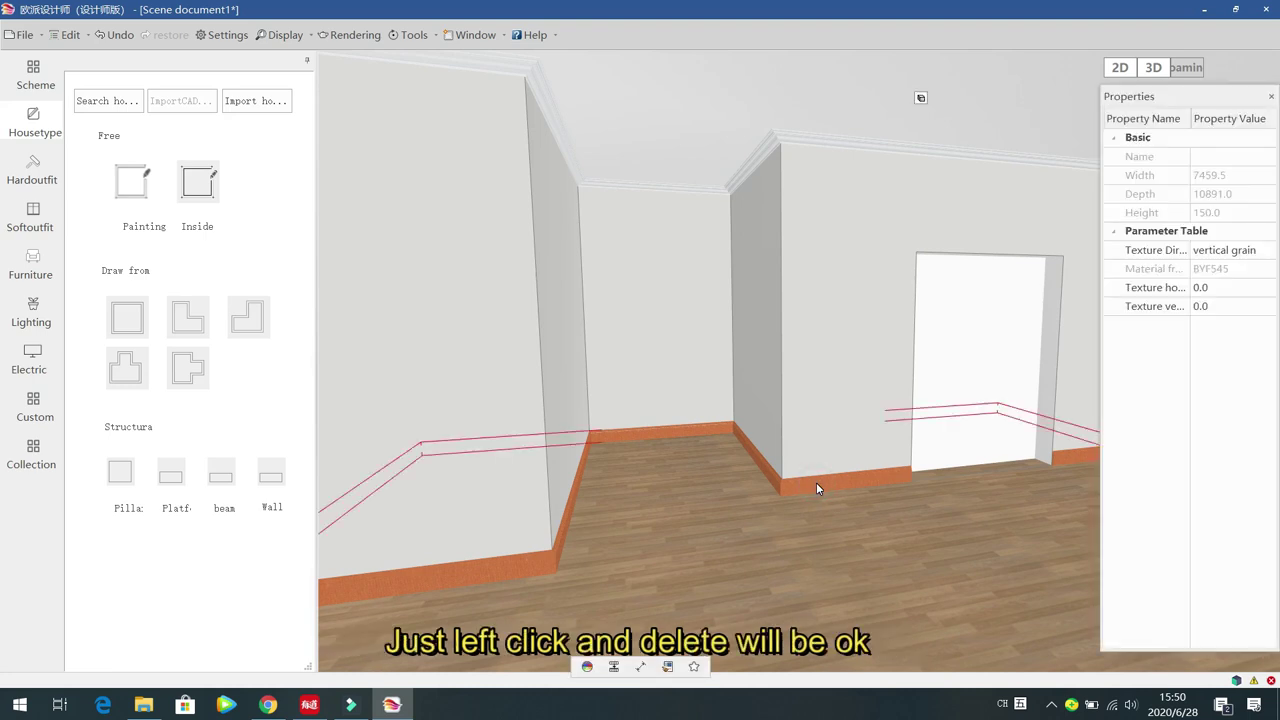
{"action": "left_click", "coordinate": [641, 668]}
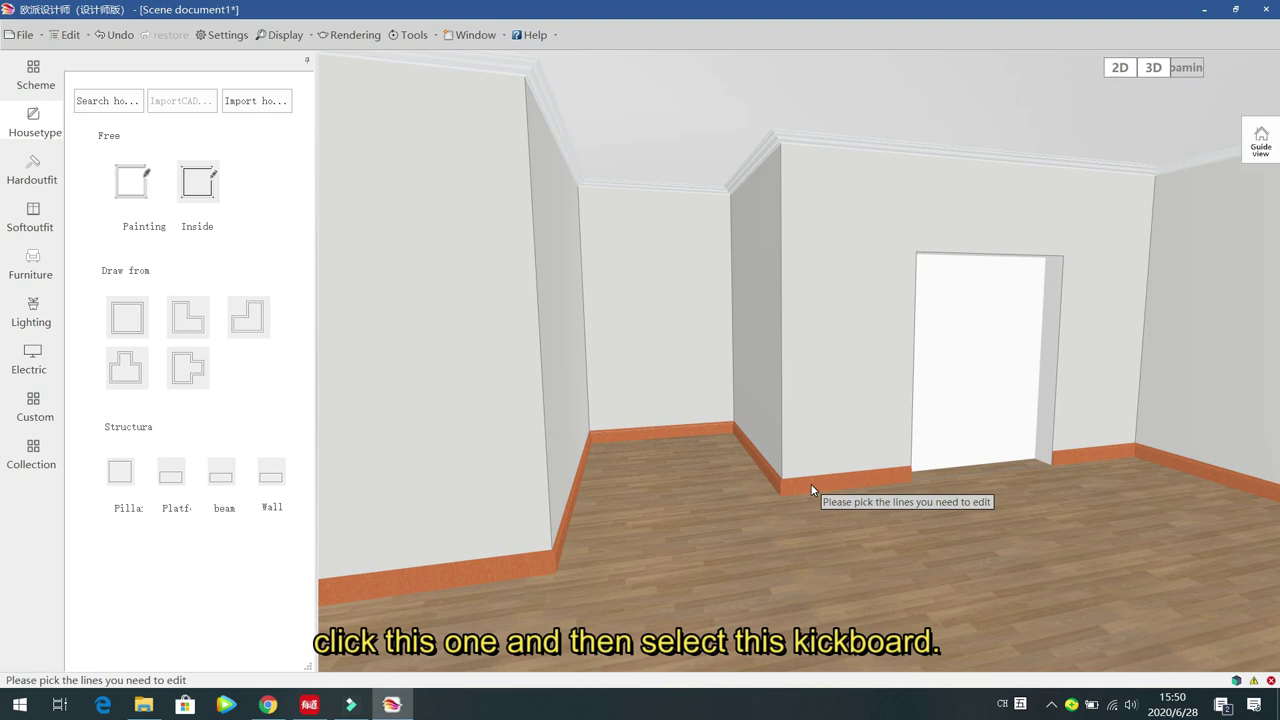
{"action": "left_click", "coordinate": [811, 489]}
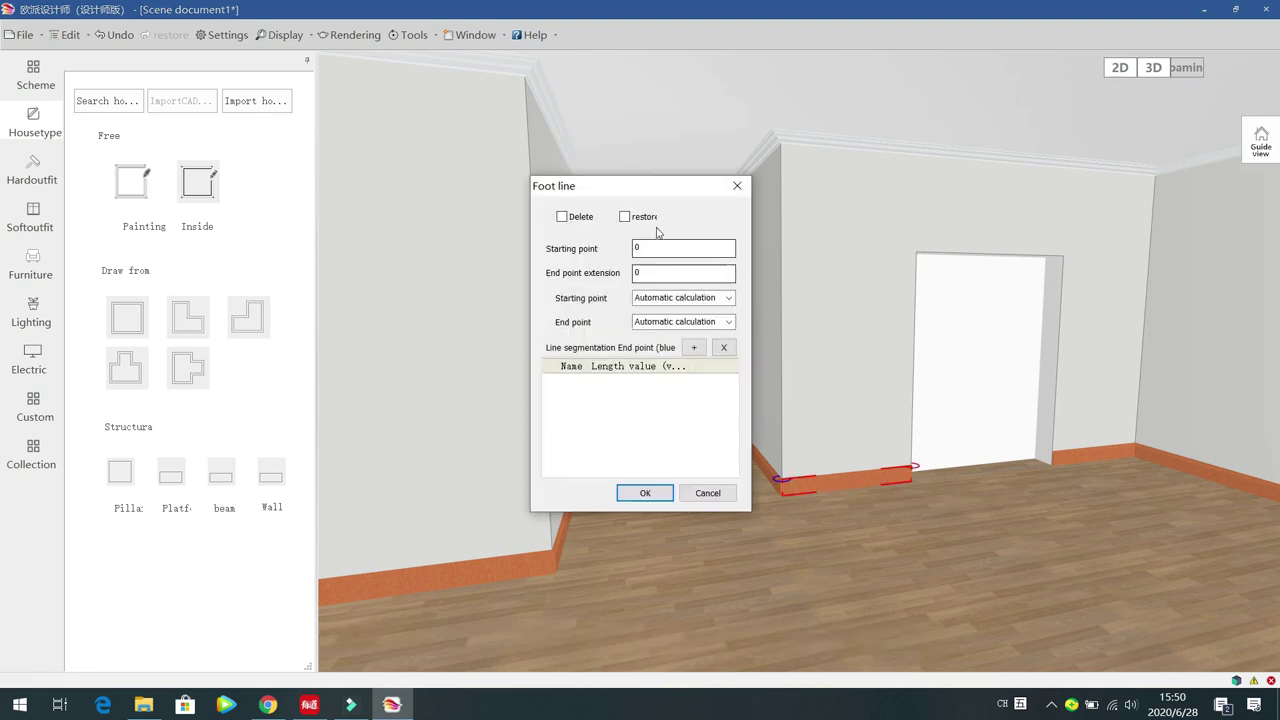
{"action": "left_click_drag", "start_coordinate": [671, 190], "coordinate": [595, 195]}
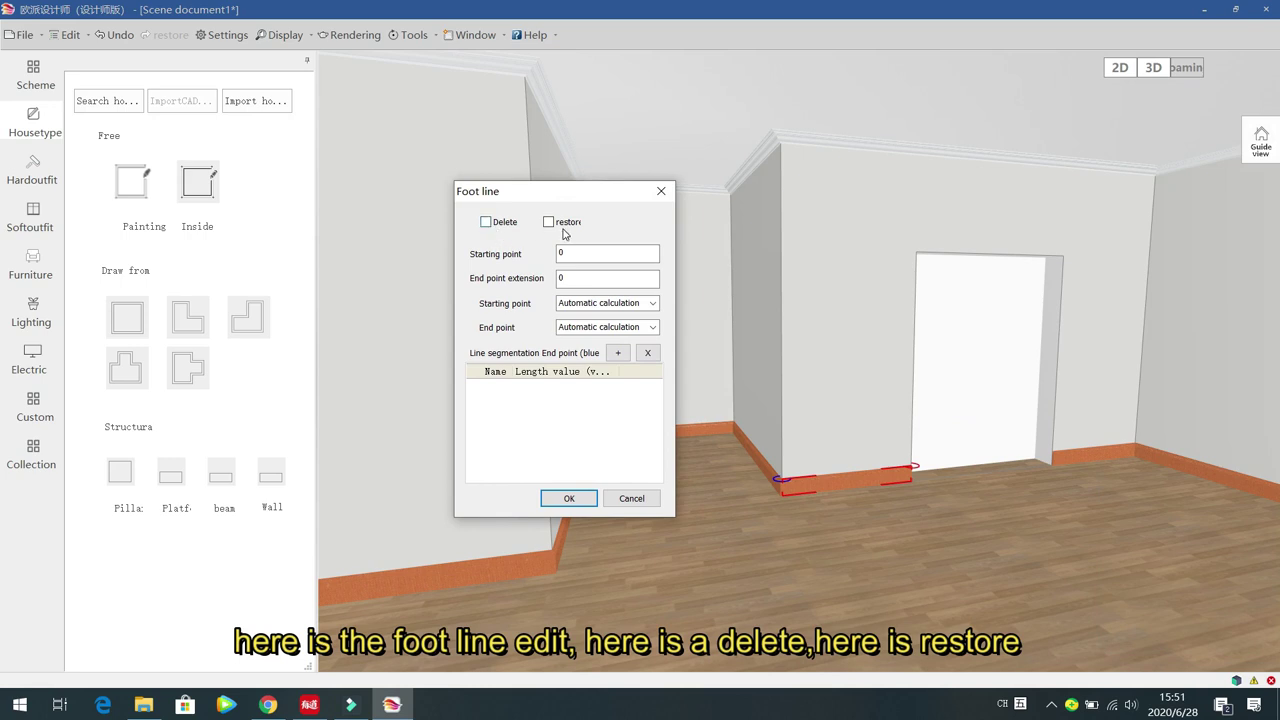
{"action": "left_click", "coordinate": [486, 222]}
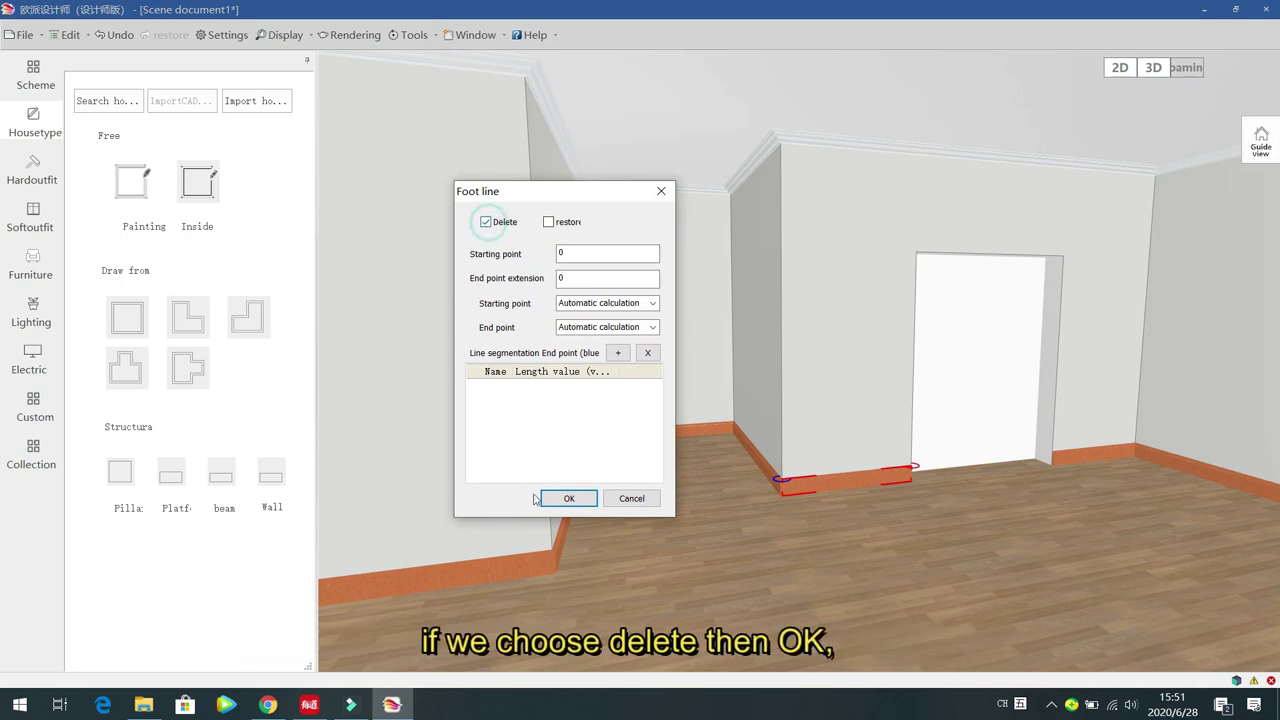
{"action": "left_click", "coordinate": [568, 498]}
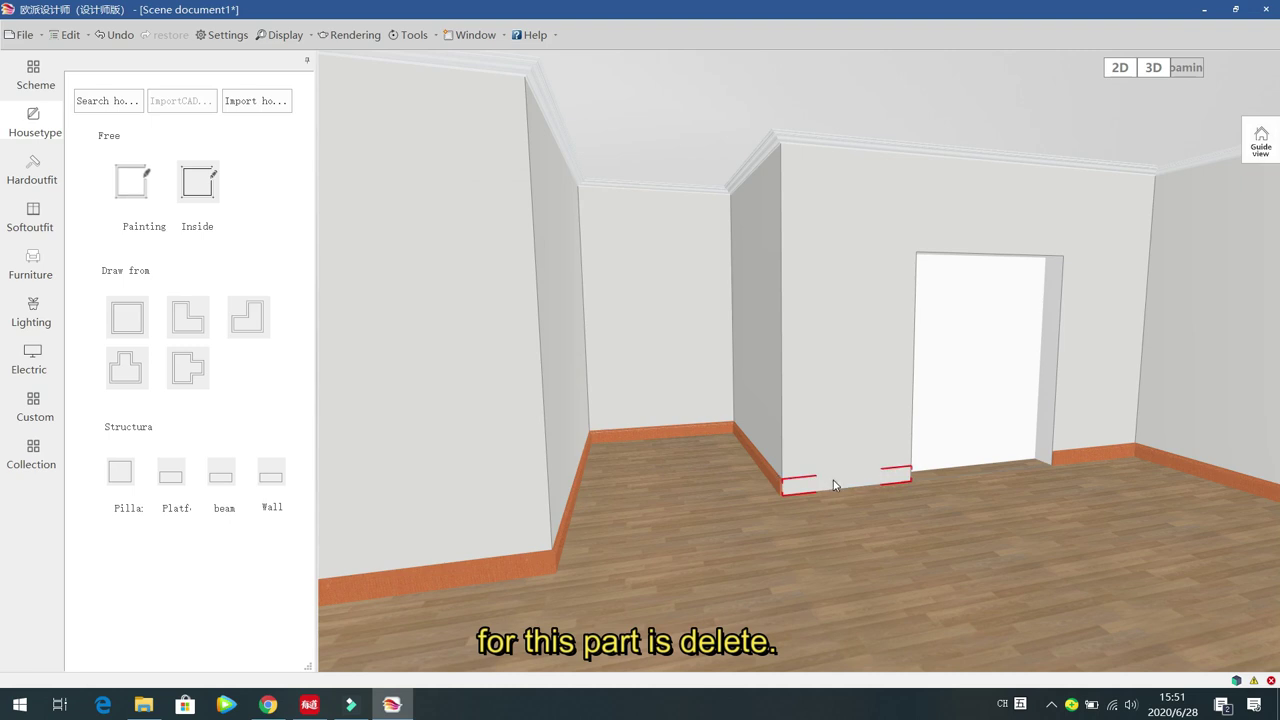
{"action": "left_click", "coordinate": [876, 512]}
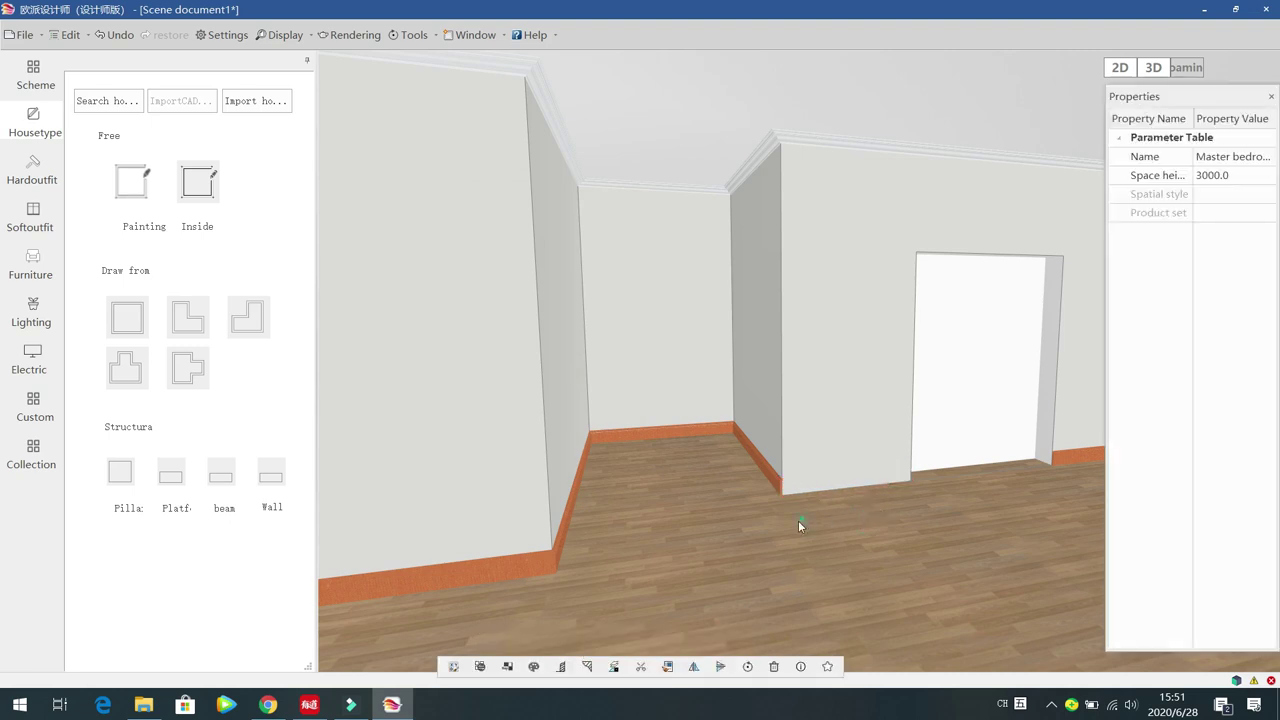
Step: Set the left wall skirting's starting point offset to 200 mm
{"action": "left_click_drag", "start_coordinate": [798, 520], "coordinate": [737, 562]}
{"action": "left_click", "coordinate": [609, 519]}
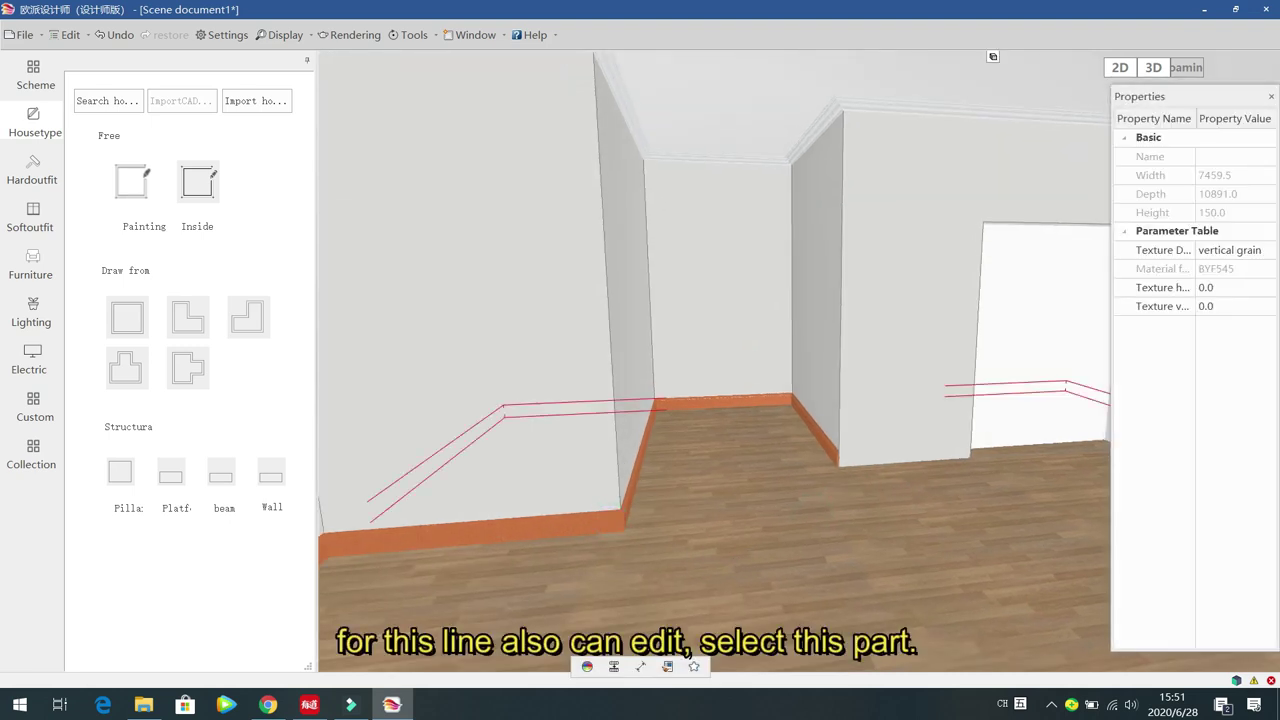
{"action": "left_click", "coordinate": [641, 666]}
{"action": "left_click", "coordinate": [607, 519]}
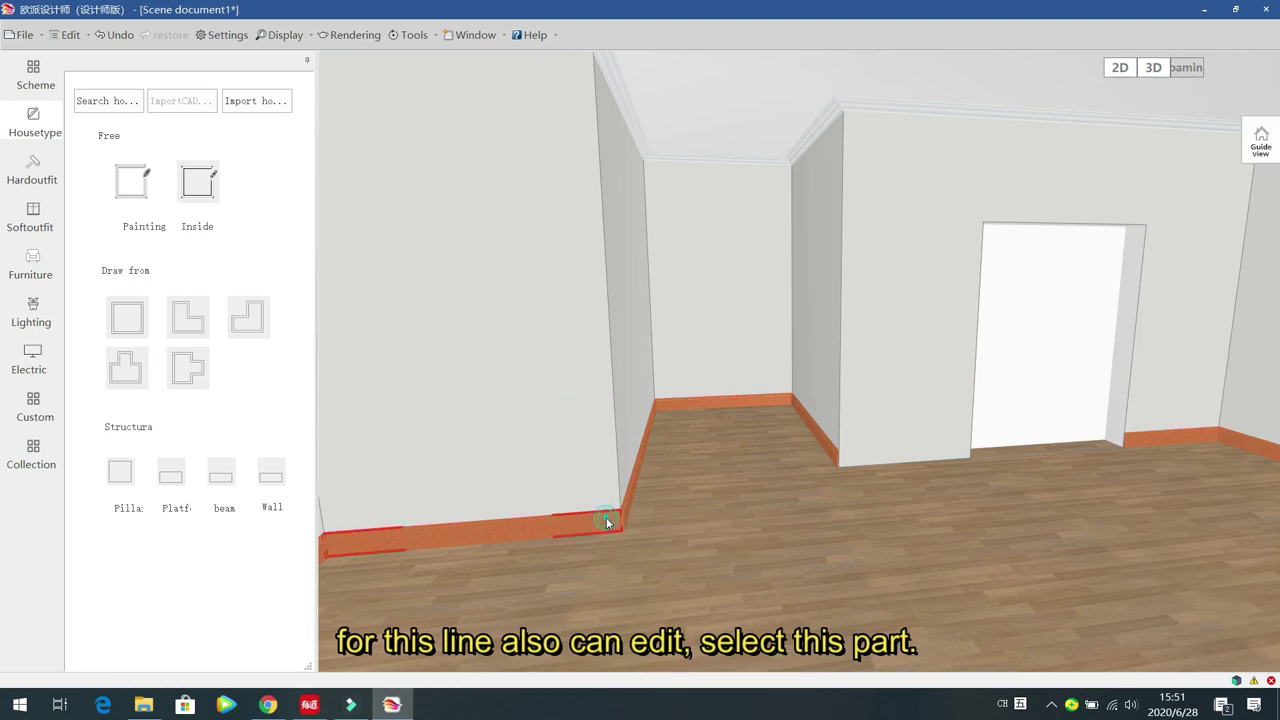
{"action": "left_click_drag", "start_coordinate": [653, 190], "coordinate": [894, 194]}
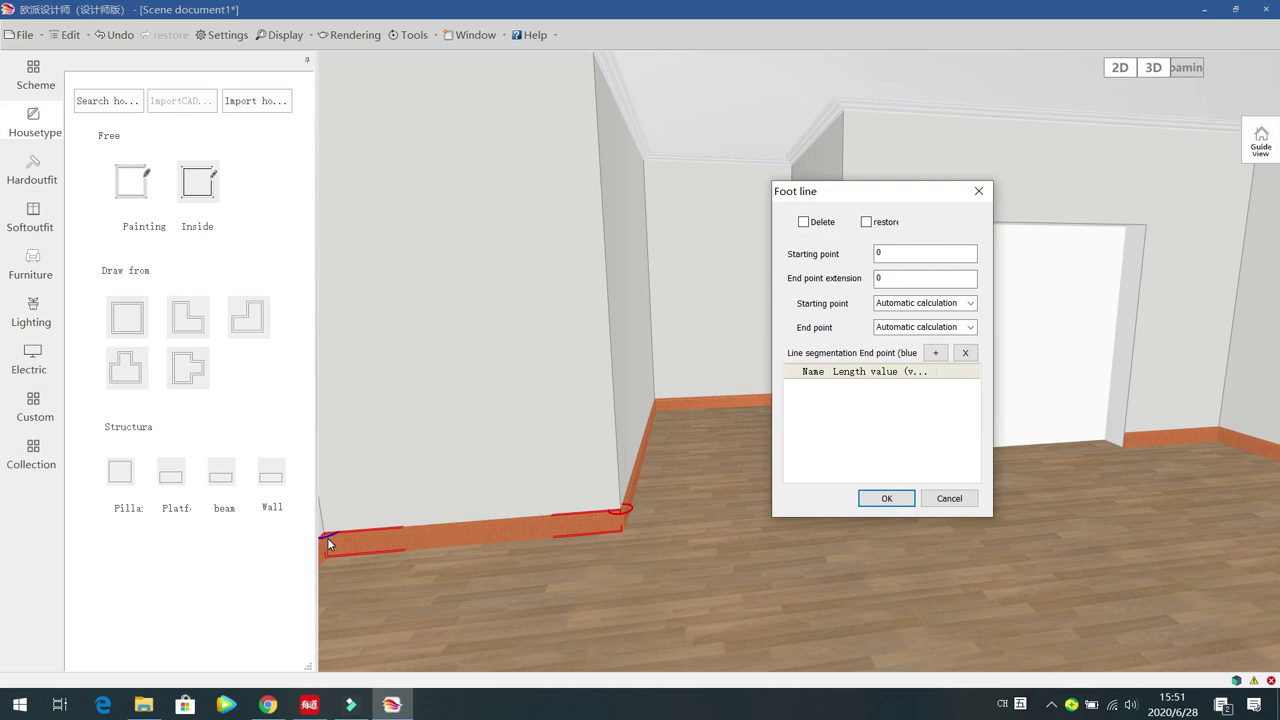
{"action": "double_click", "coordinate": [902, 256]}
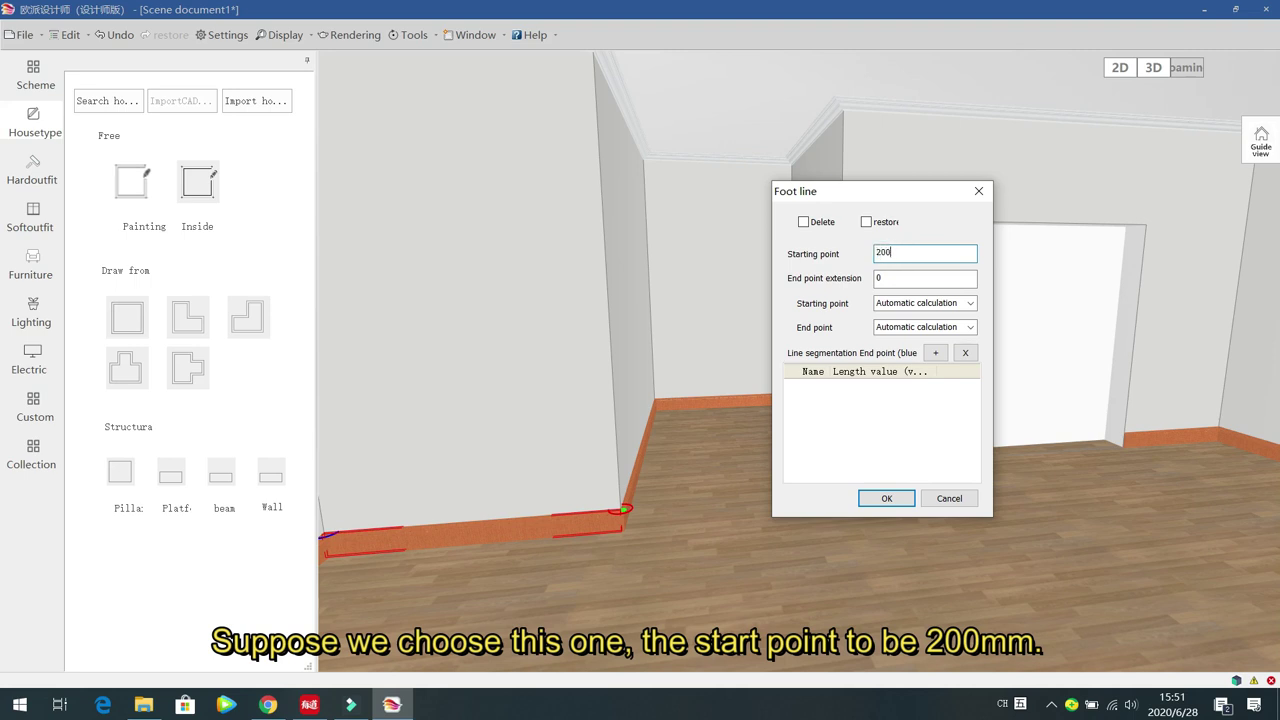
{"action": "left_click", "coordinate": [874, 500]}
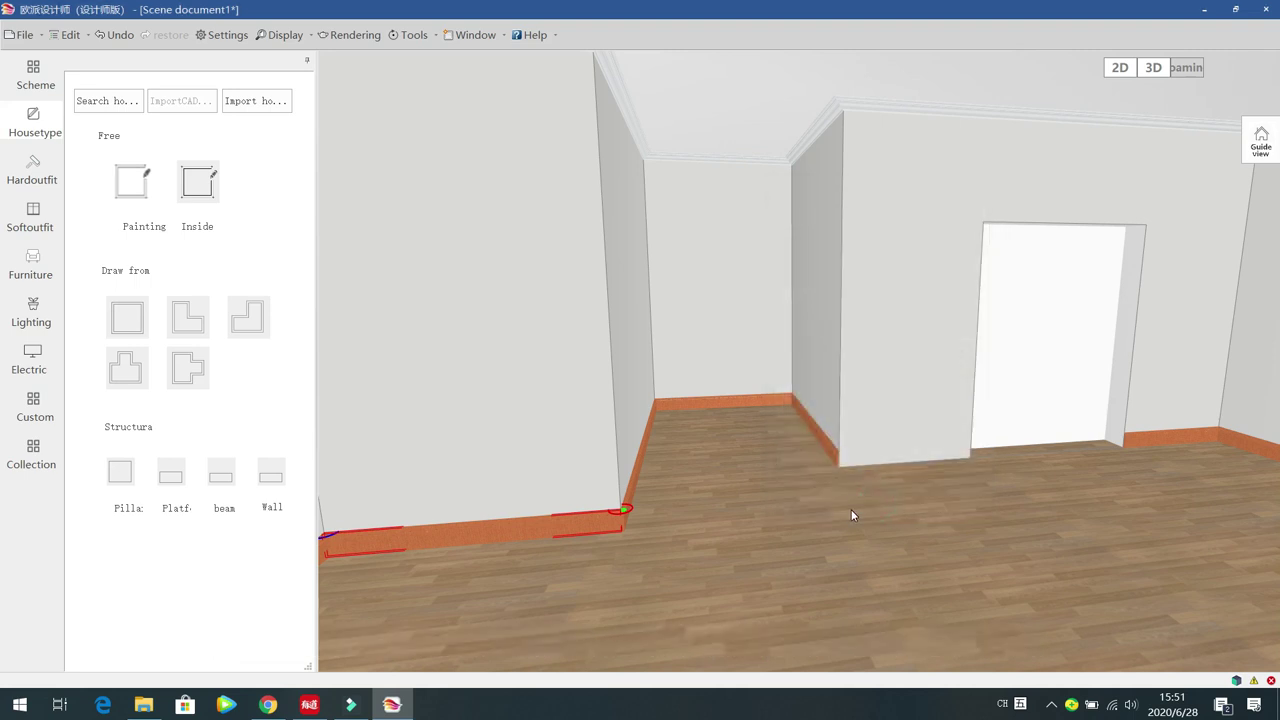
{"action": "left_click", "coordinate": [849, 509]}
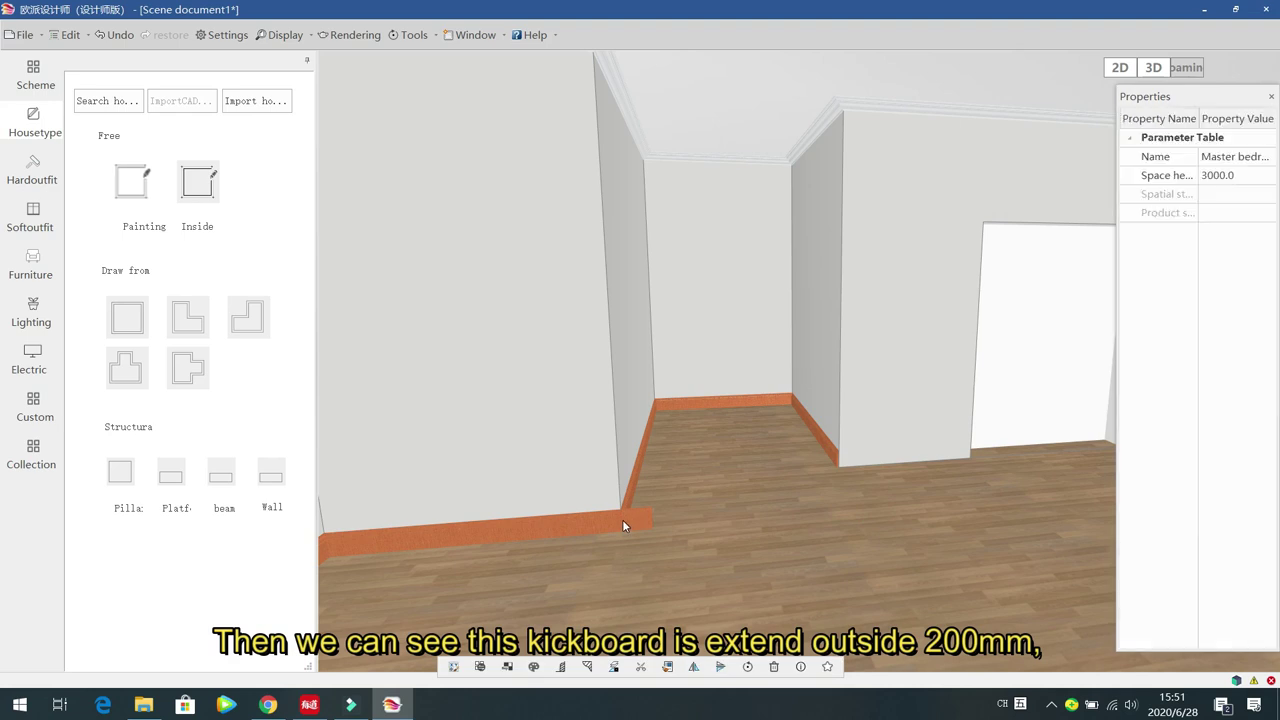
Step: Change the left skirting's starting point to -400 mm, then delete the skirting and return to 2D
{"action": "left_click", "coordinate": [622, 519]}
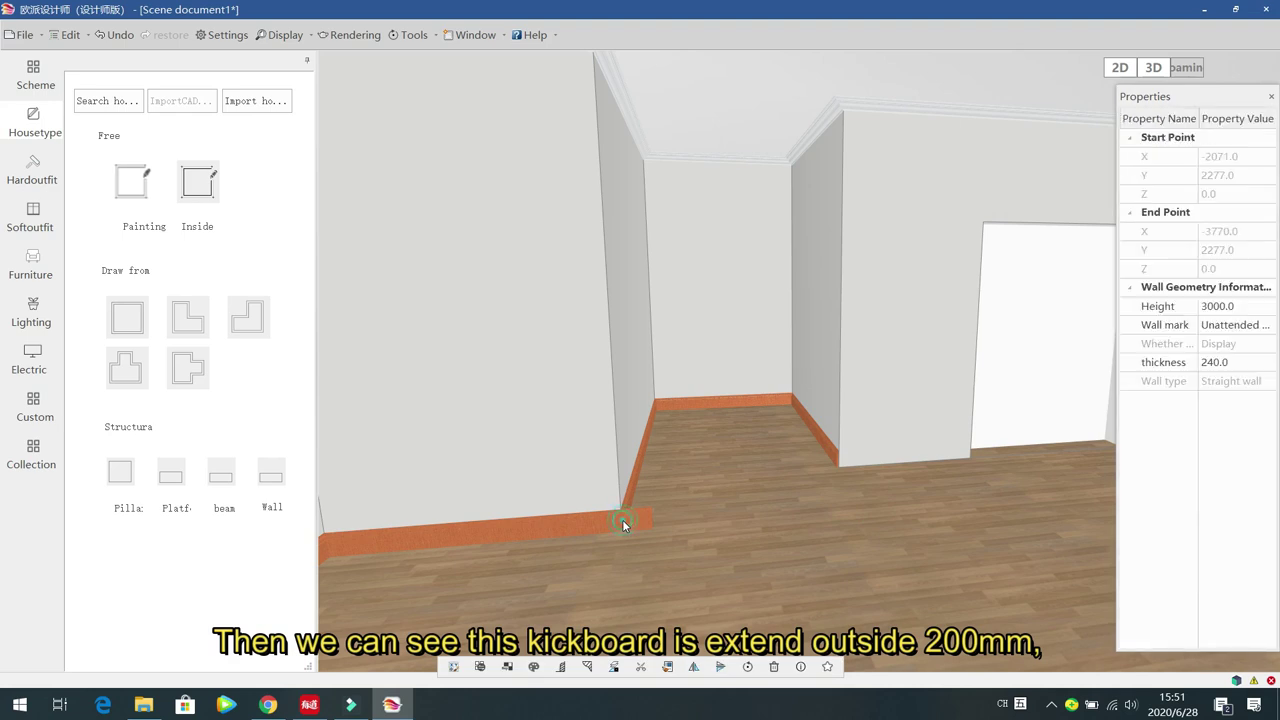
{"action": "left_click", "coordinate": [634, 522]}
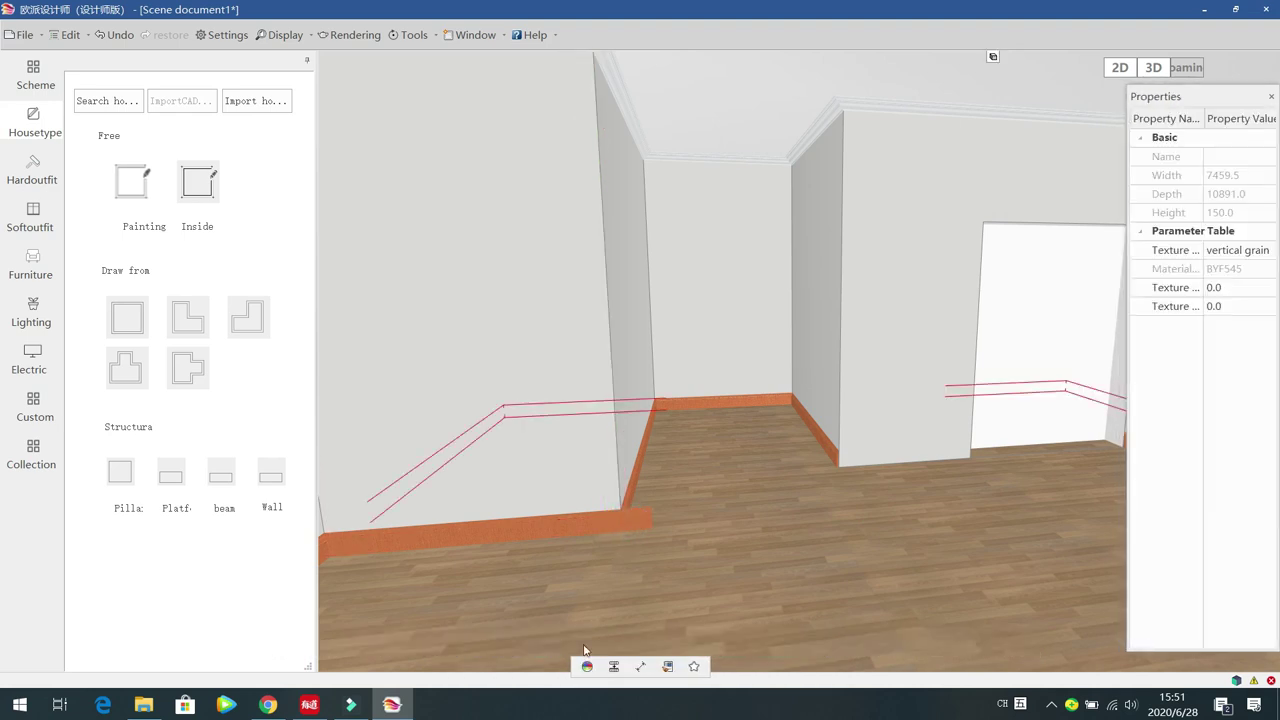
{"action": "left_click", "coordinate": [641, 667]}
{"action": "left_click", "coordinate": [638, 523]}
{"action": "left_click", "coordinate": [665, 248]}
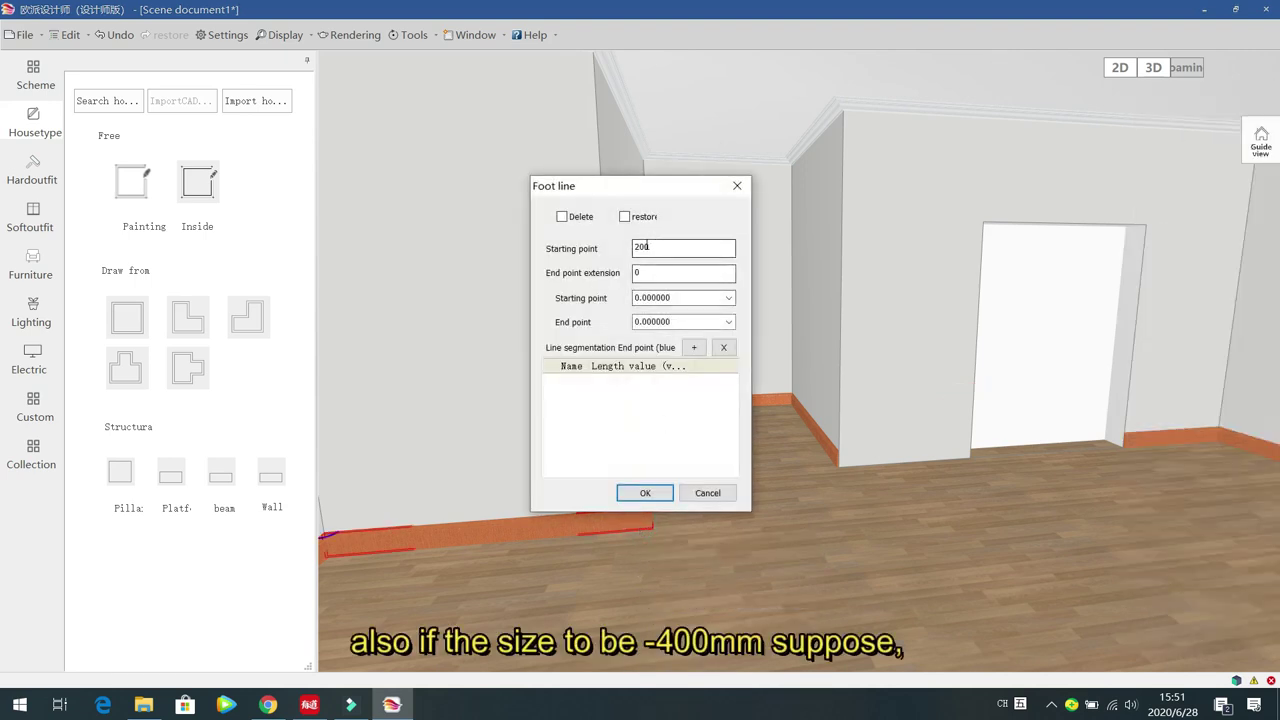
{"action": "left_click_drag", "start_coordinate": [664, 248], "coordinate": [612, 251]}
{"action": "type", "text": "-400"}
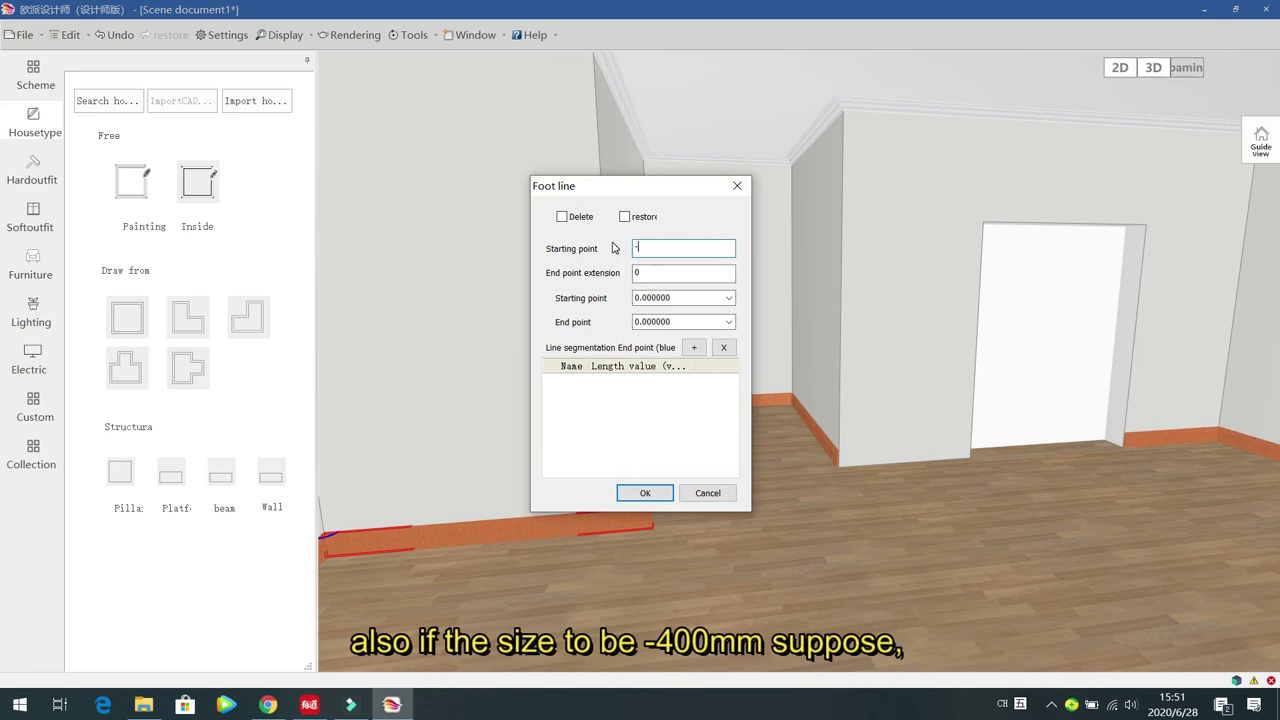
{"action": "left_click", "coordinate": [645, 493]}
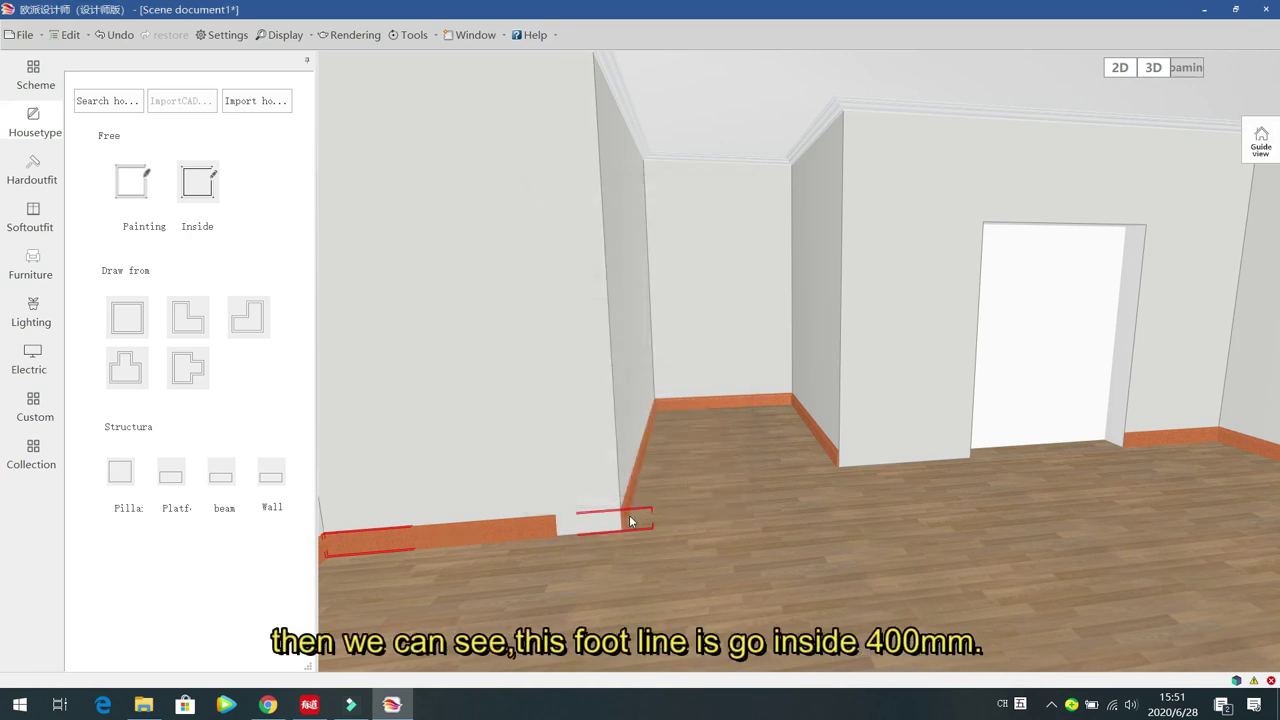
{"action": "left_click", "coordinate": [674, 562]}
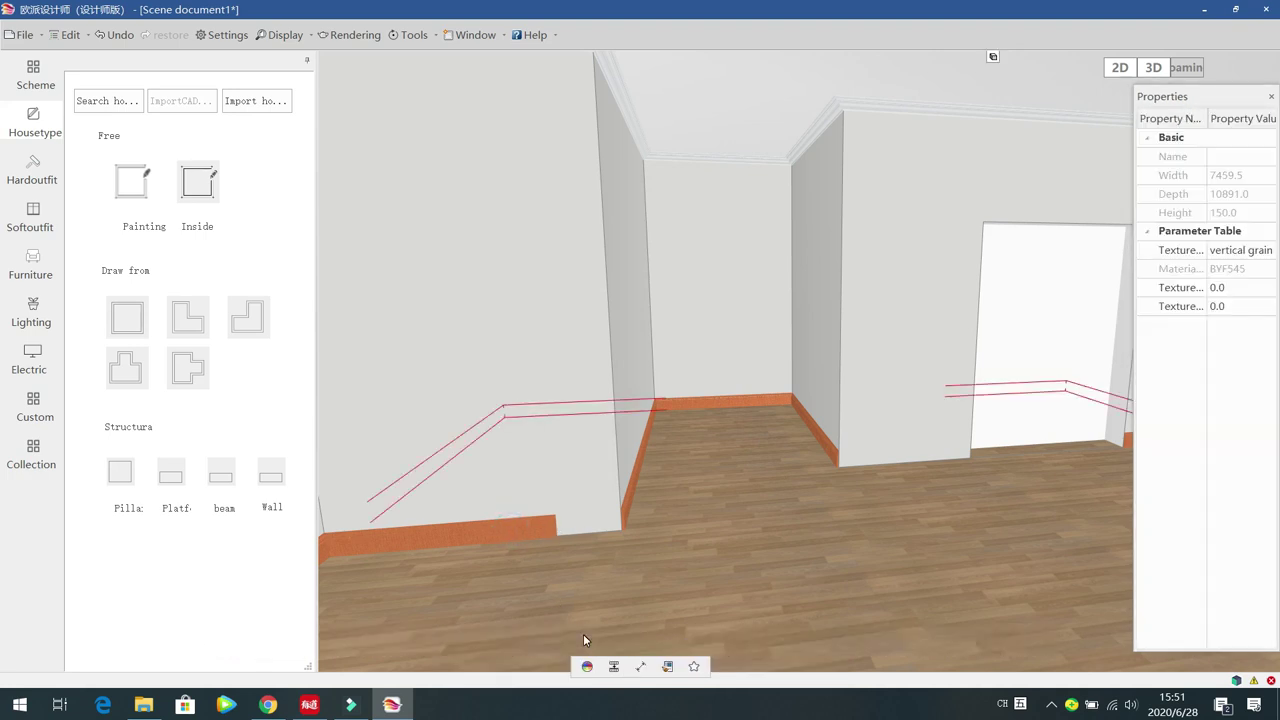
{"action": "left_click", "coordinate": [614, 666]}
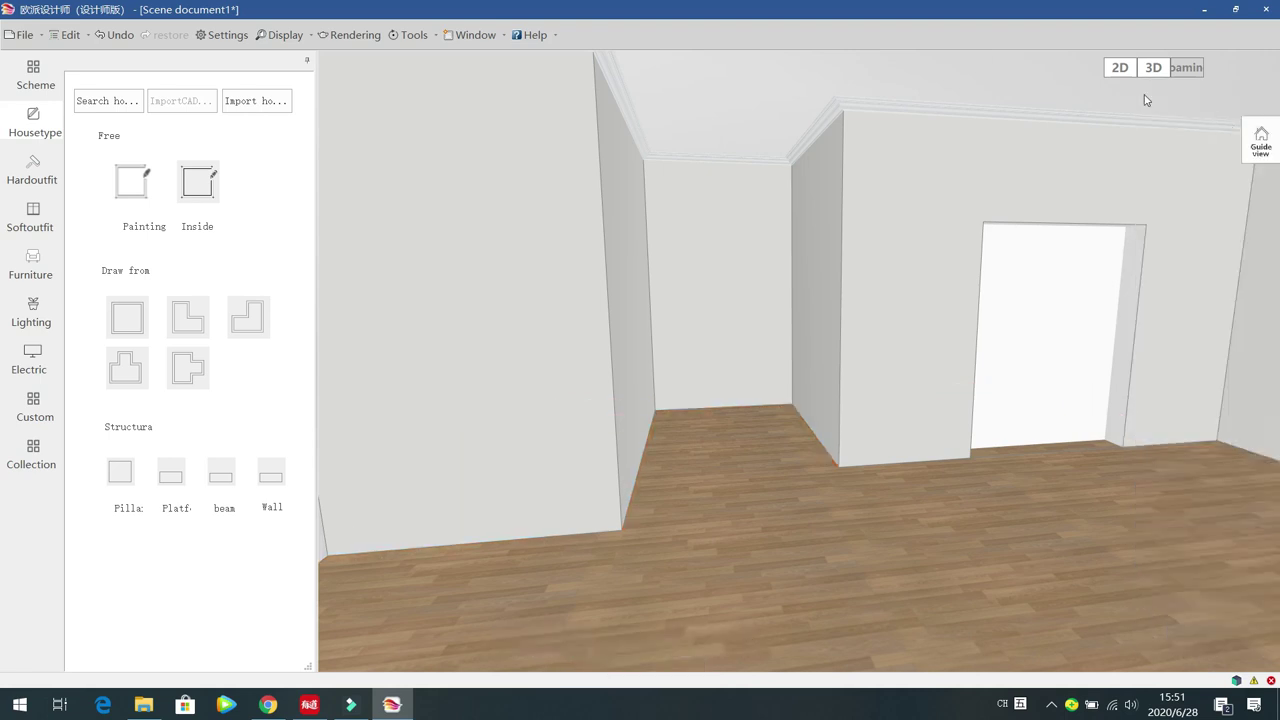
{"action": "left_click", "coordinate": [1118, 68]}
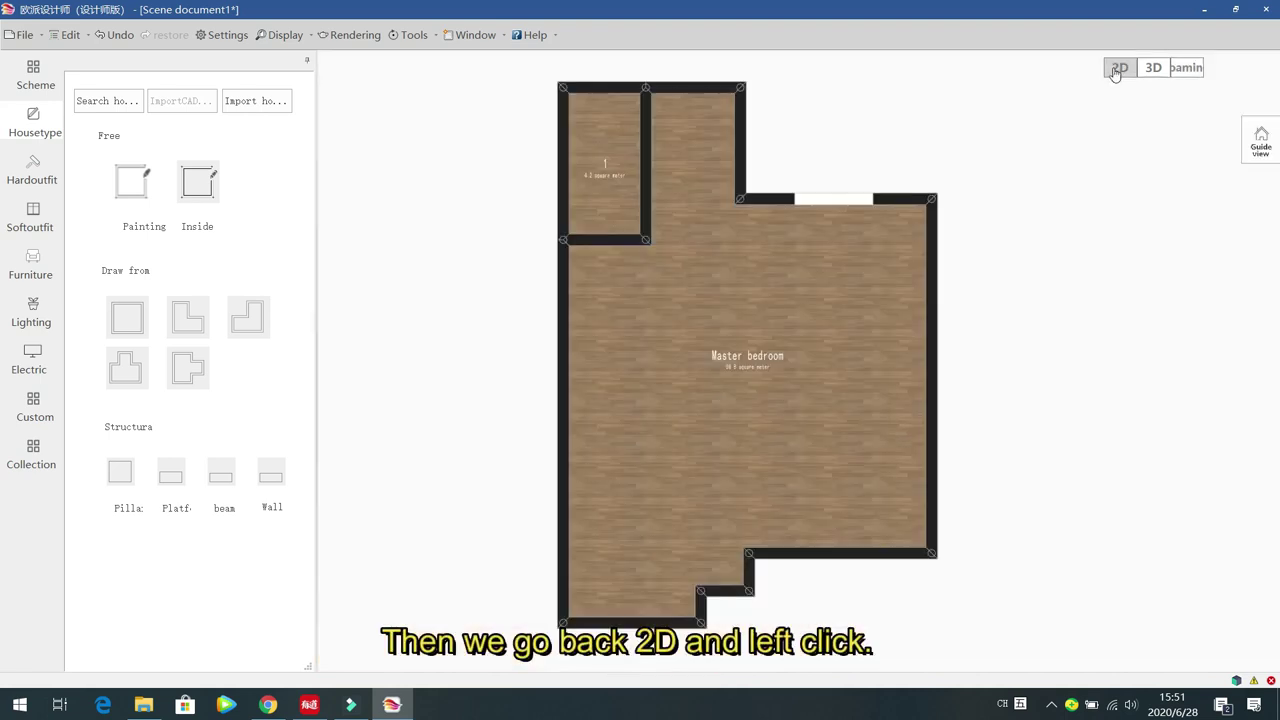
Step: Delete the Master bedroom's default crown moulding in Roaming view, then reselect the bedroom in 2D
{"action": "left_click", "coordinate": [774, 407]}
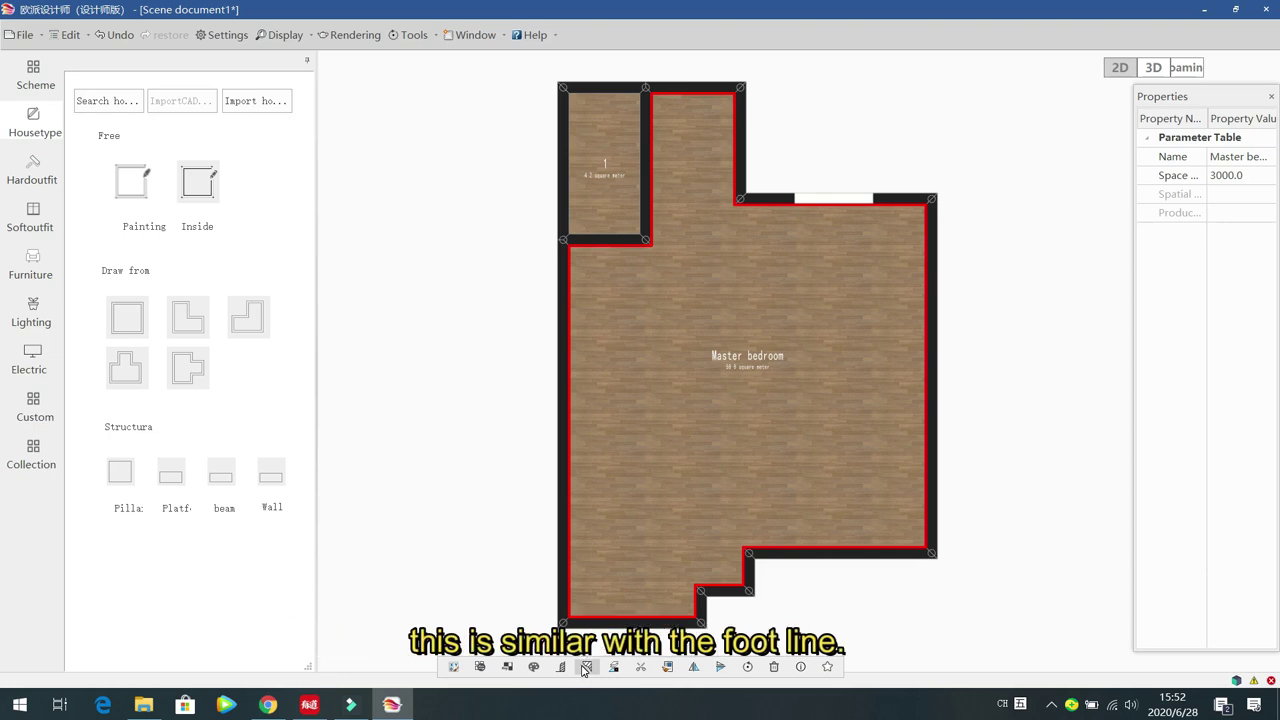
{"action": "left_click", "coordinate": [1186, 67]}
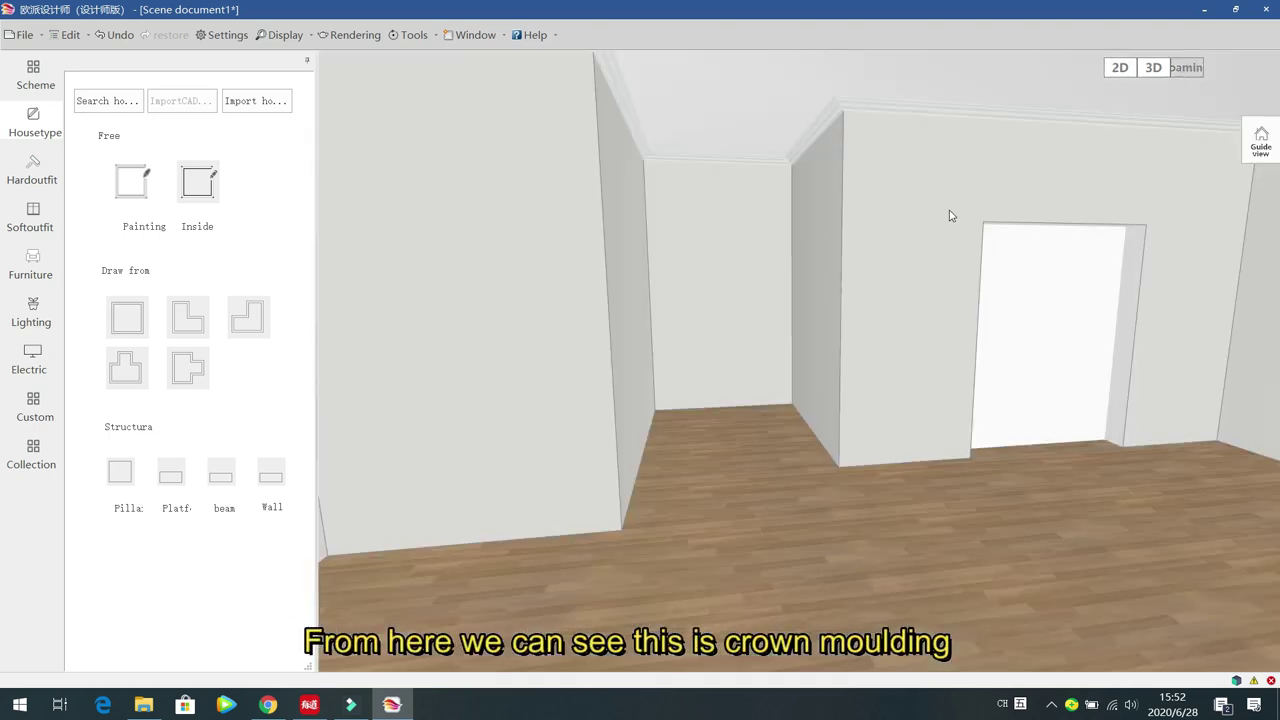
{"action": "left_click", "coordinate": [854, 110]}
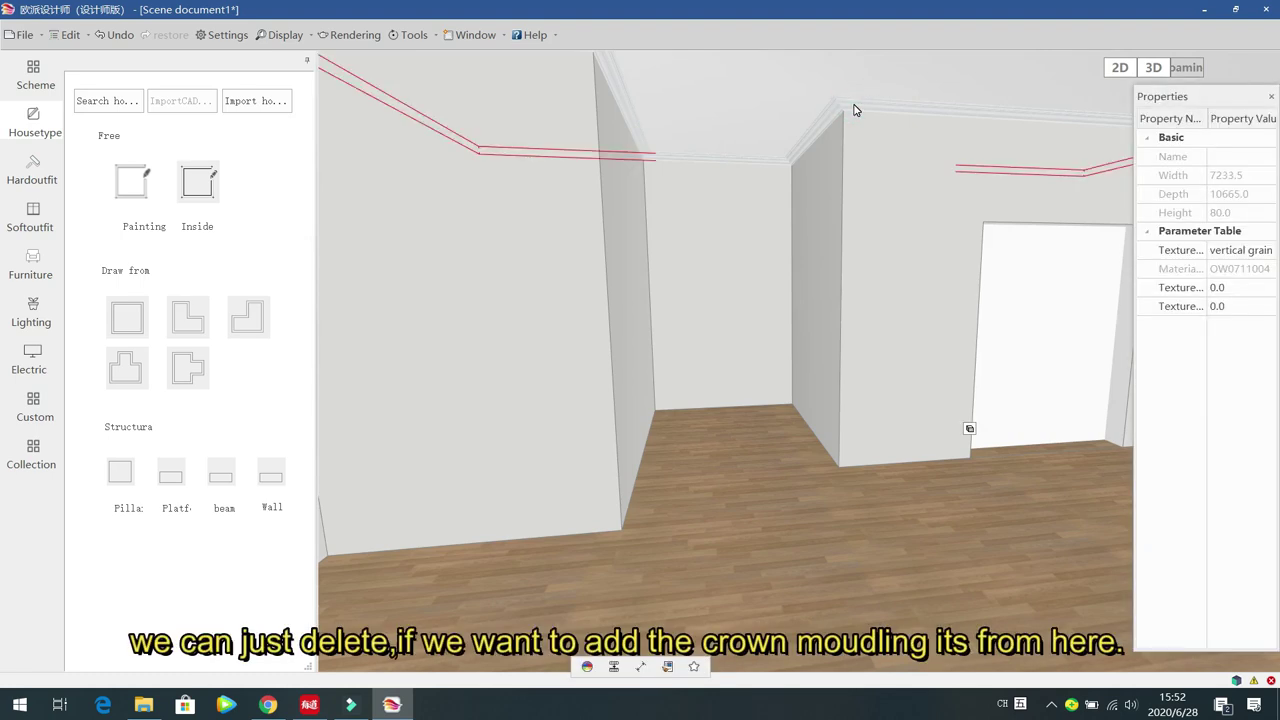
{"action": "key", "text": "Delete"}
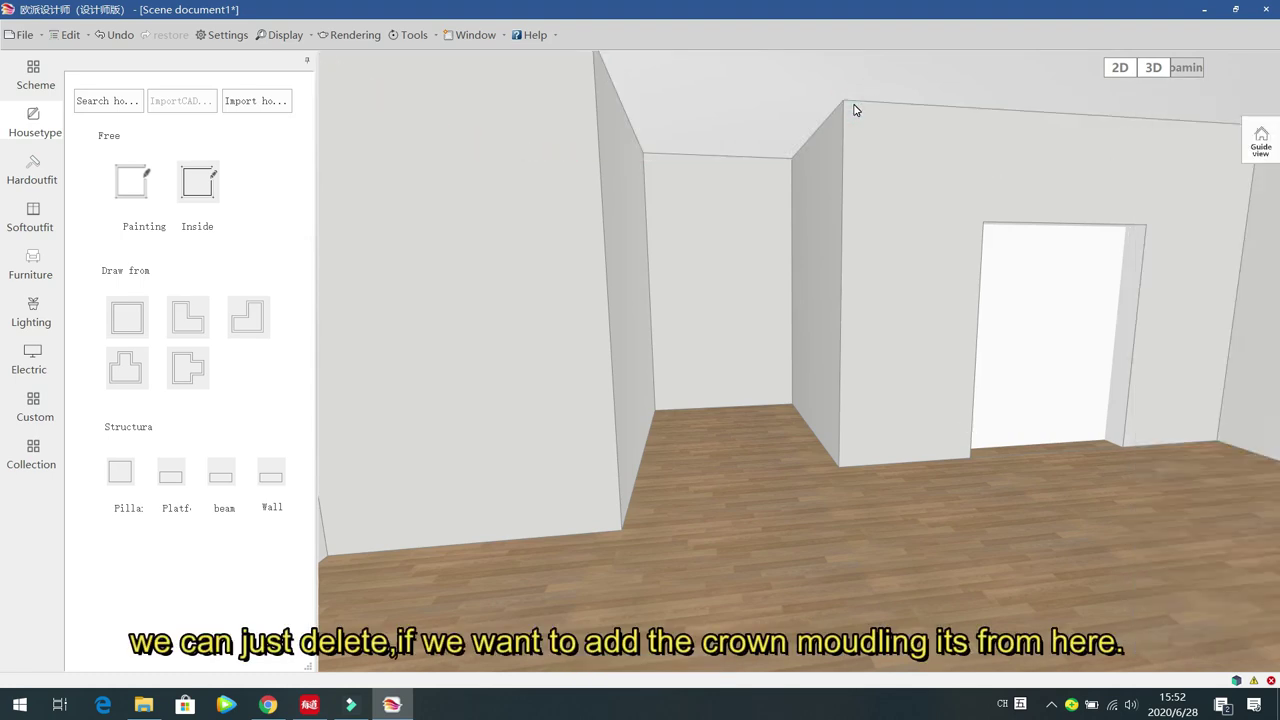
{"action": "left_click", "coordinate": [1119, 67]}
{"action": "left_click", "coordinate": [780, 410]}
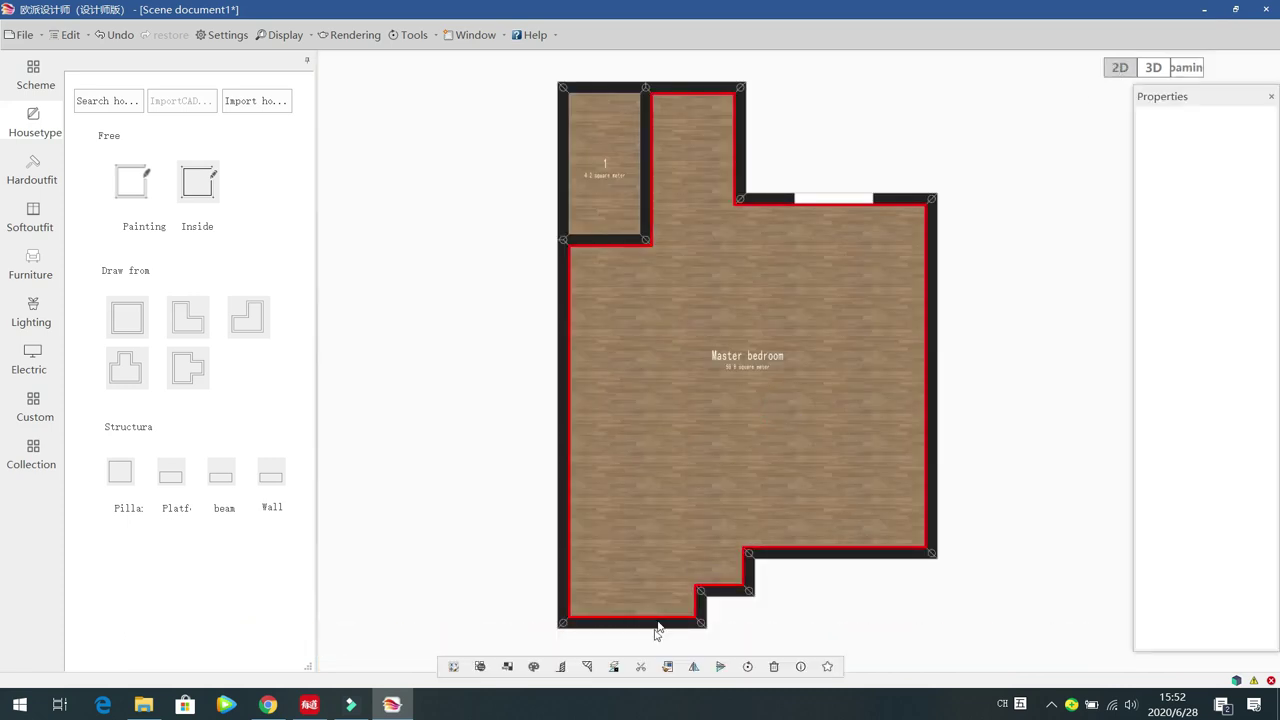
Step: Generate a Ceiling line F003 plaster line with section 90.00 and preview it in Roaming view
{"action": "left_click", "coordinate": [588, 668]}
{"action": "left_click", "coordinate": [666, 301]}
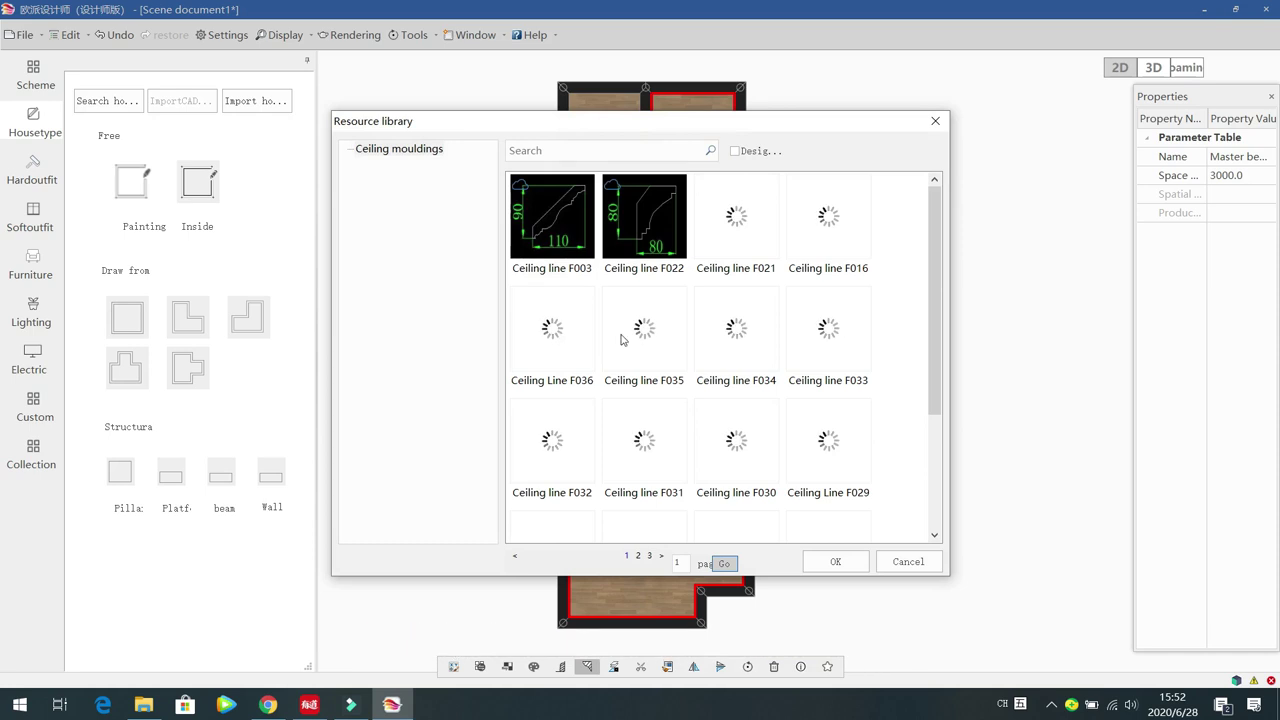
{"action": "left_click", "coordinate": [586, 230]}
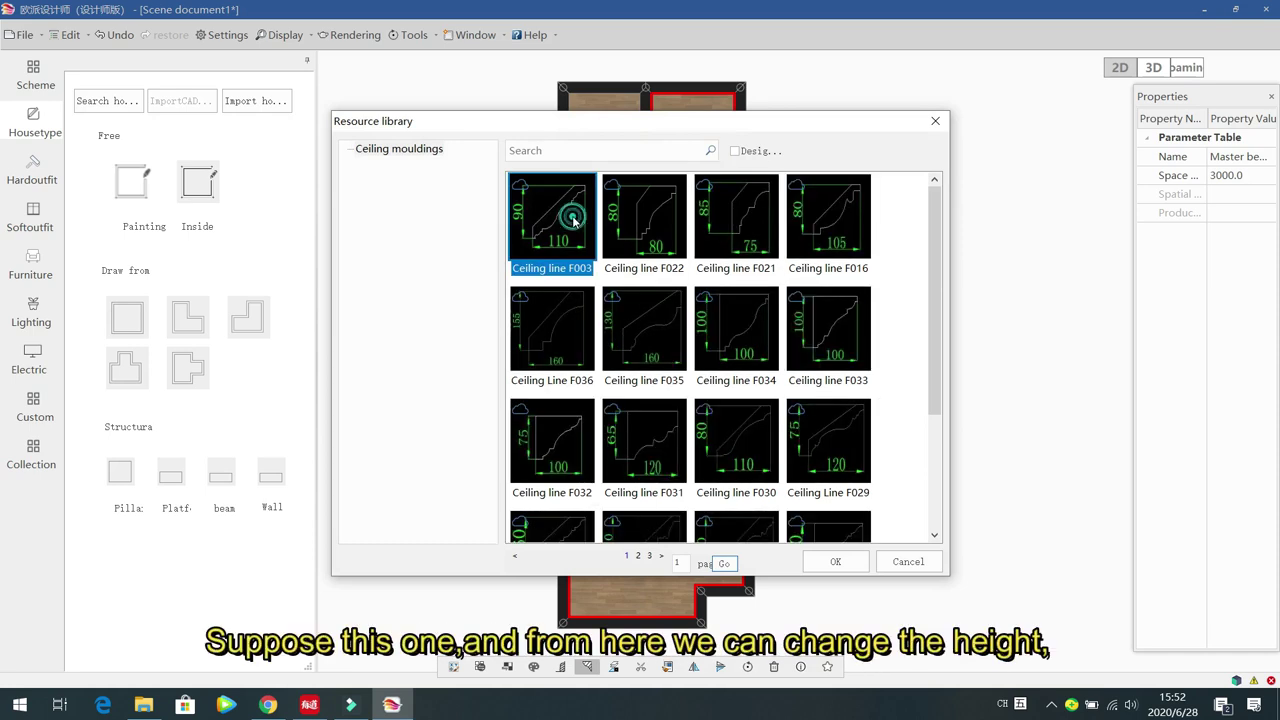
{"action": "left_click", "coordinate": [835, 563]}
{"action": "double_click", "coordinate": [666, 266]}
{"action": "type", "text": "90.00"}
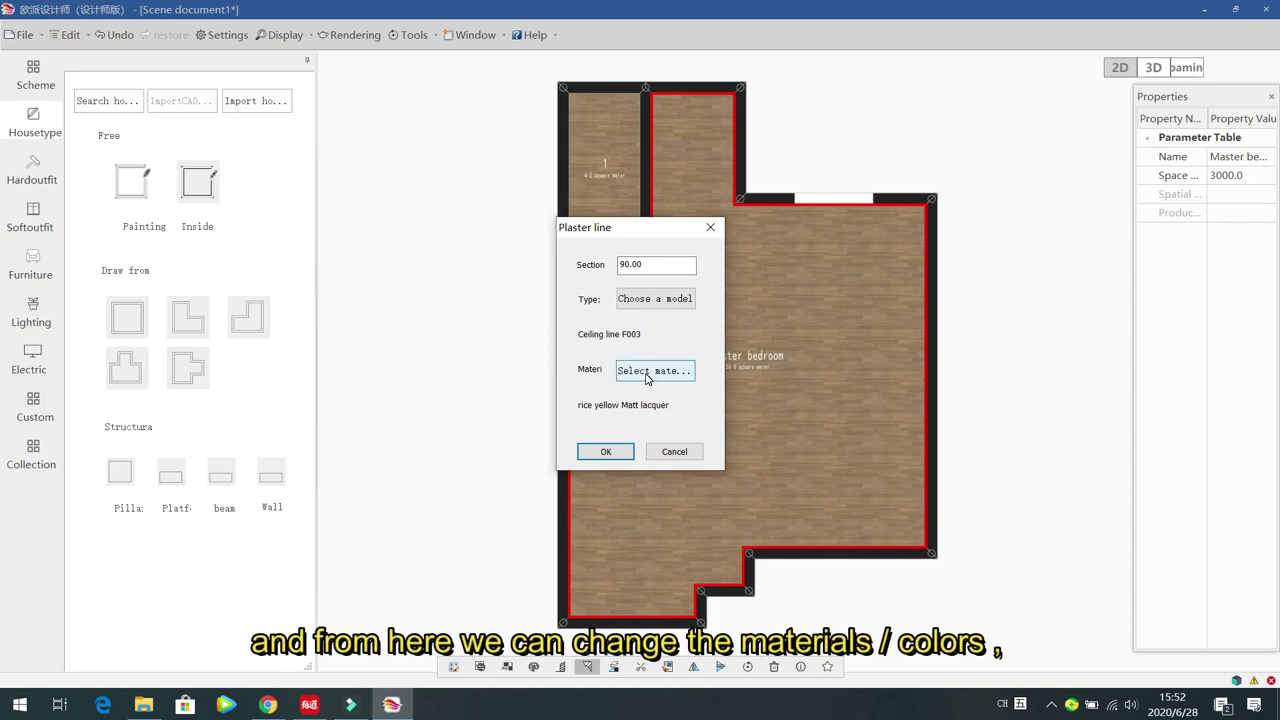
{"action": "left_click", "coordinate": [604, 451]}
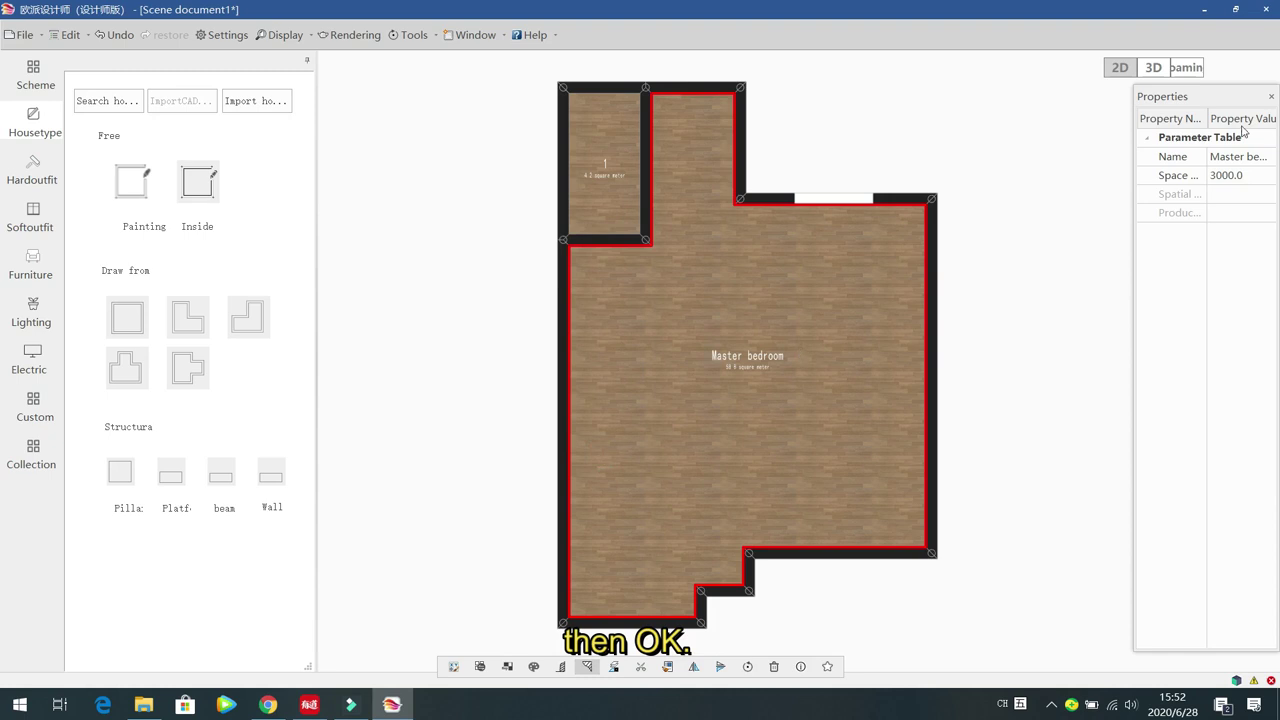
{"action": "left_click", "coordinate": [1187, 70]}
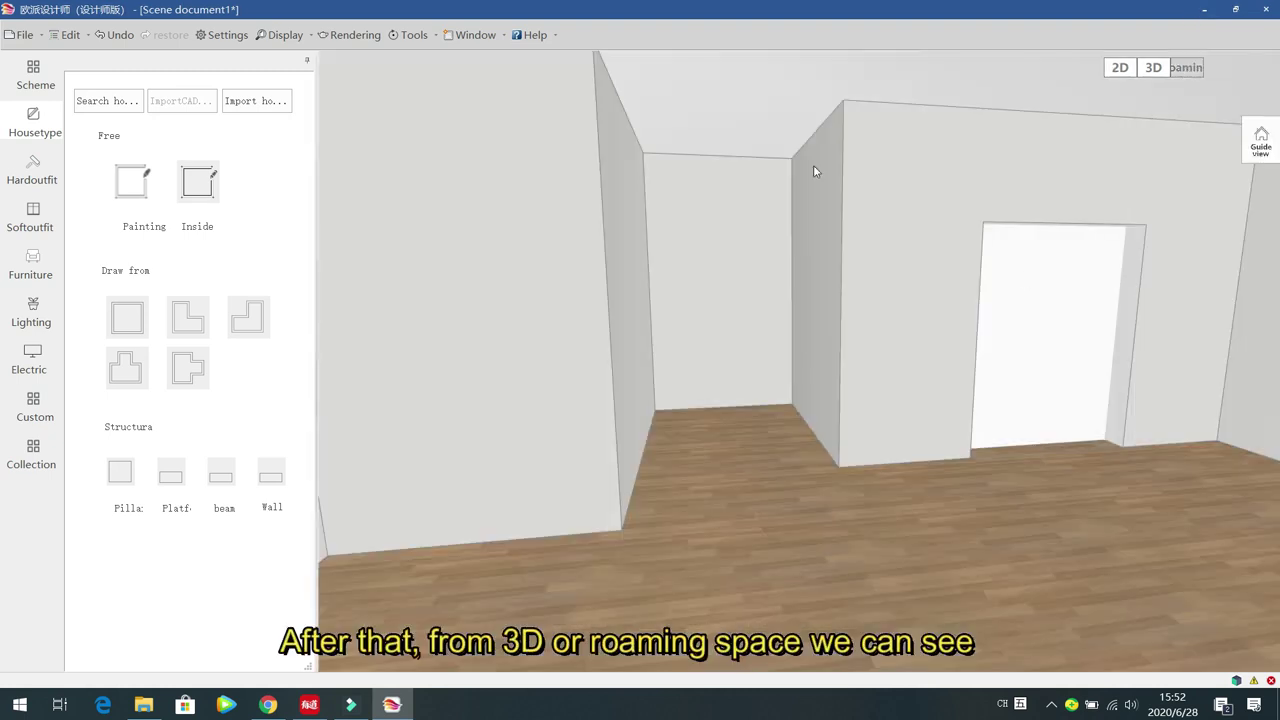
{"action": "left_click", "coordinate": [1116, 70]}
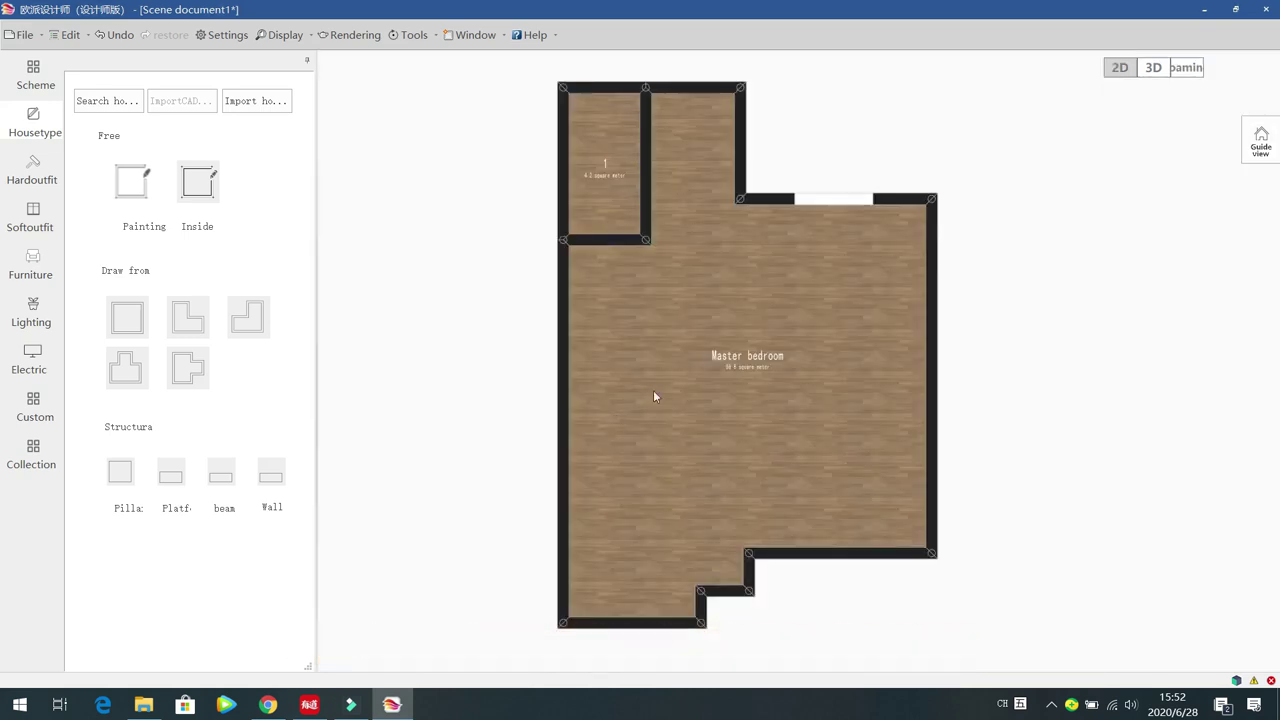
Step: Change the Master bedroom's plaster line material to yellow paint Y0711022 and preview it in Roaming
{"action": "left_click", "coordinate": [715, 337]}
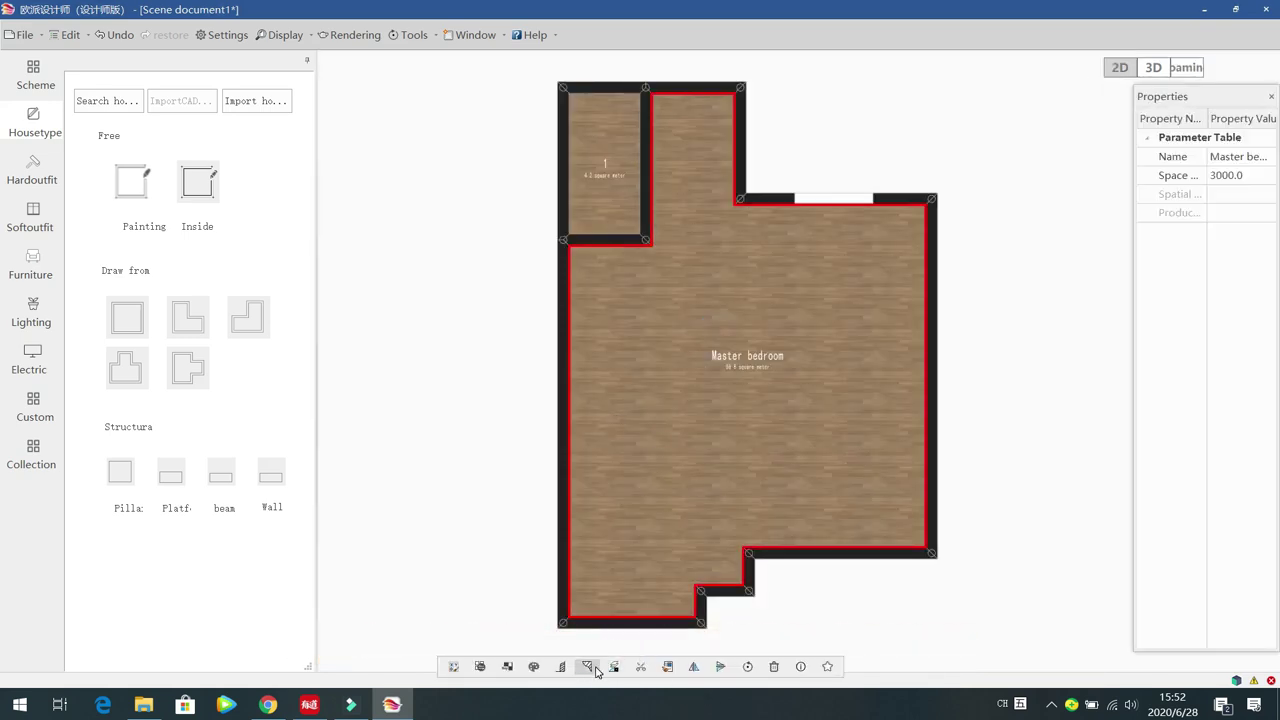
{"action": "left_click", "coordinate": [590, 667]}
{"action": "left_click", "coordinate": [661, 376]}
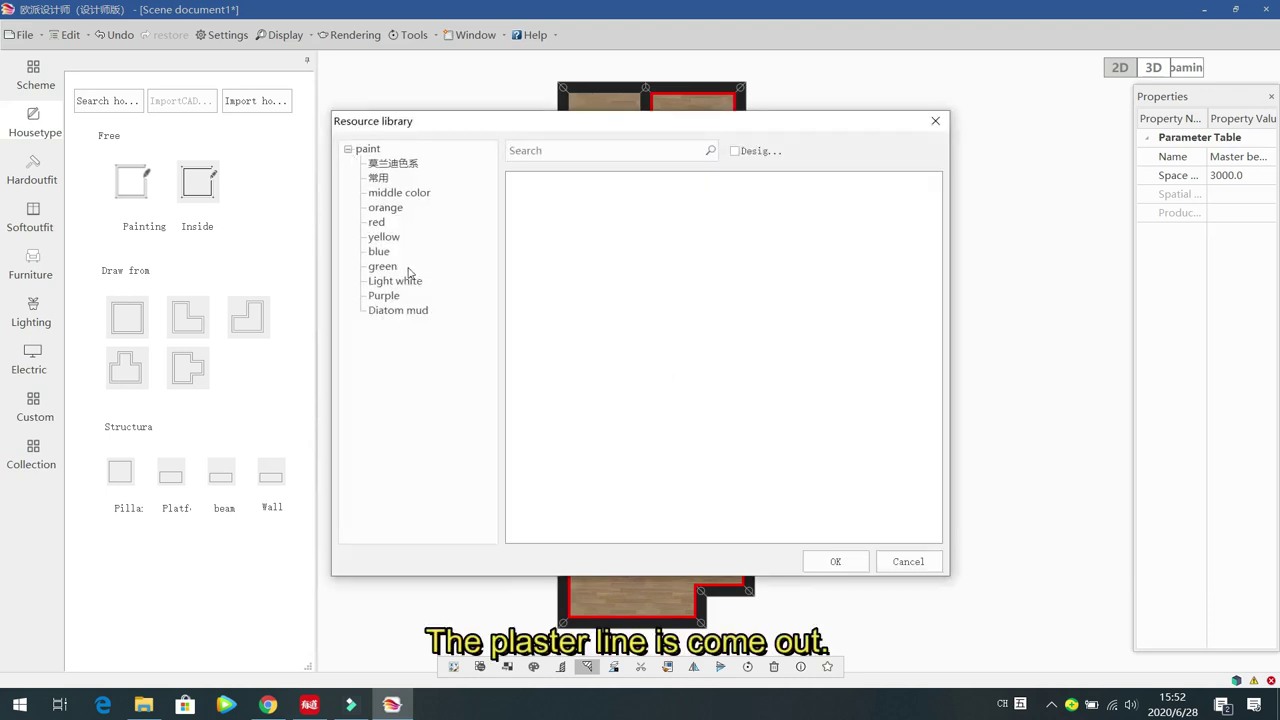
{"action": "left_click", "coordinate": [386, 238]}
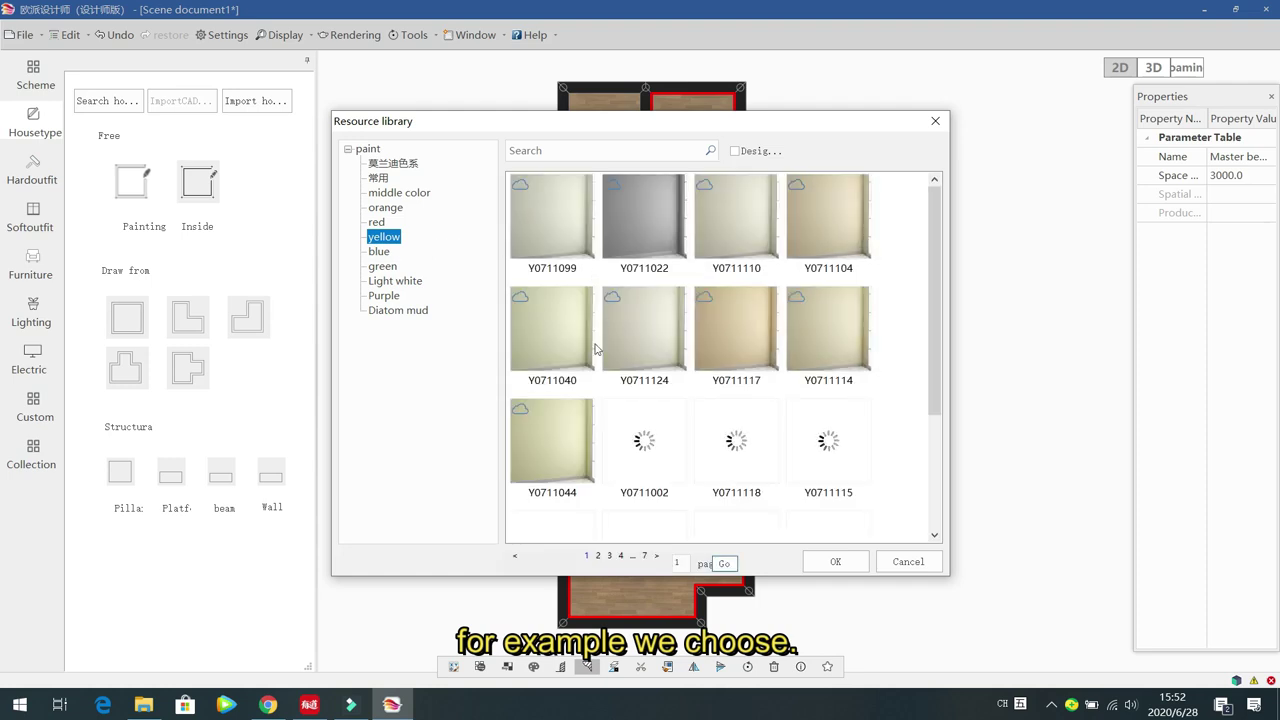
{"action": "left_click", "coordinate": [643, 196]}
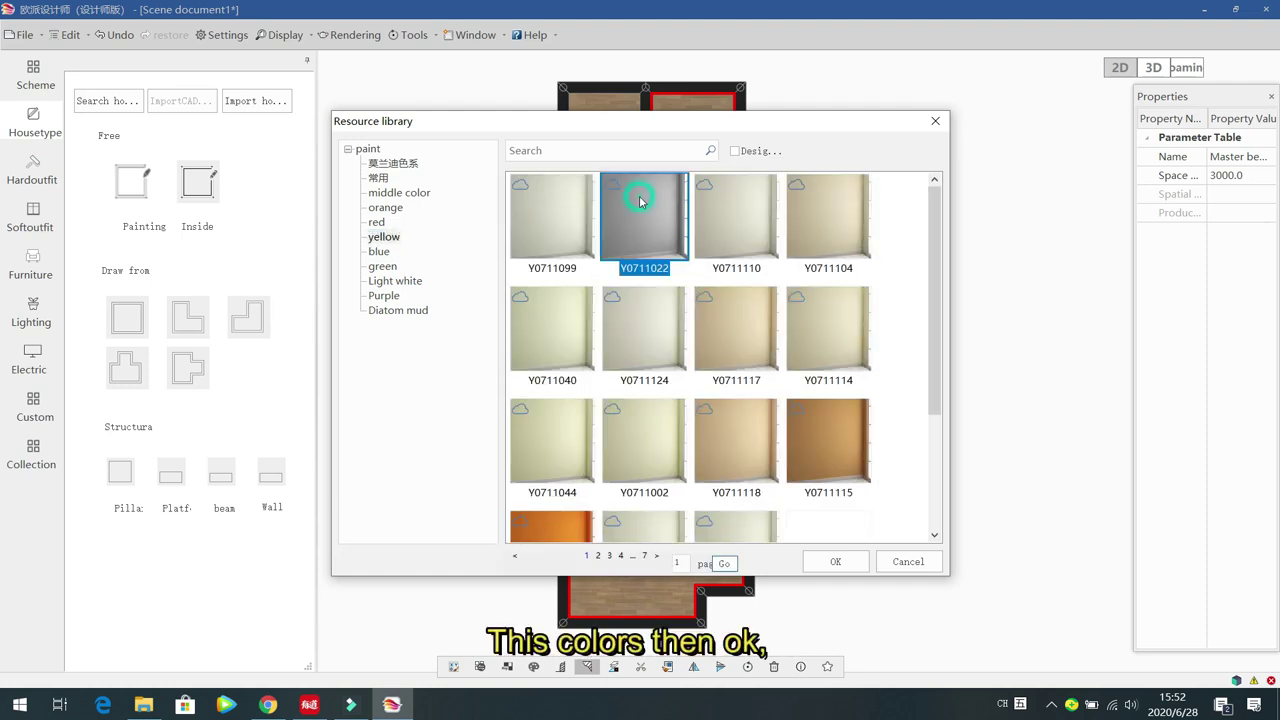
{"action": "left_click", "coordinate": [836, 563]}
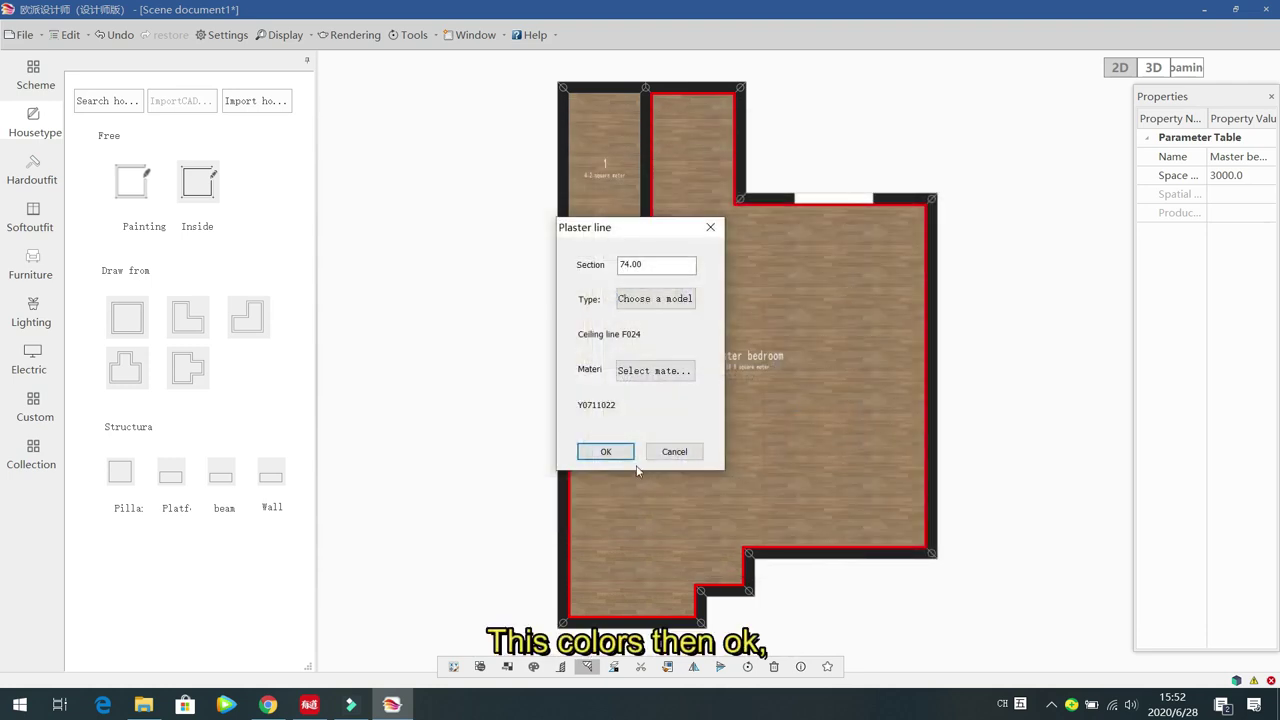
{"action": "left_click", "coordinate": [606, 452]}
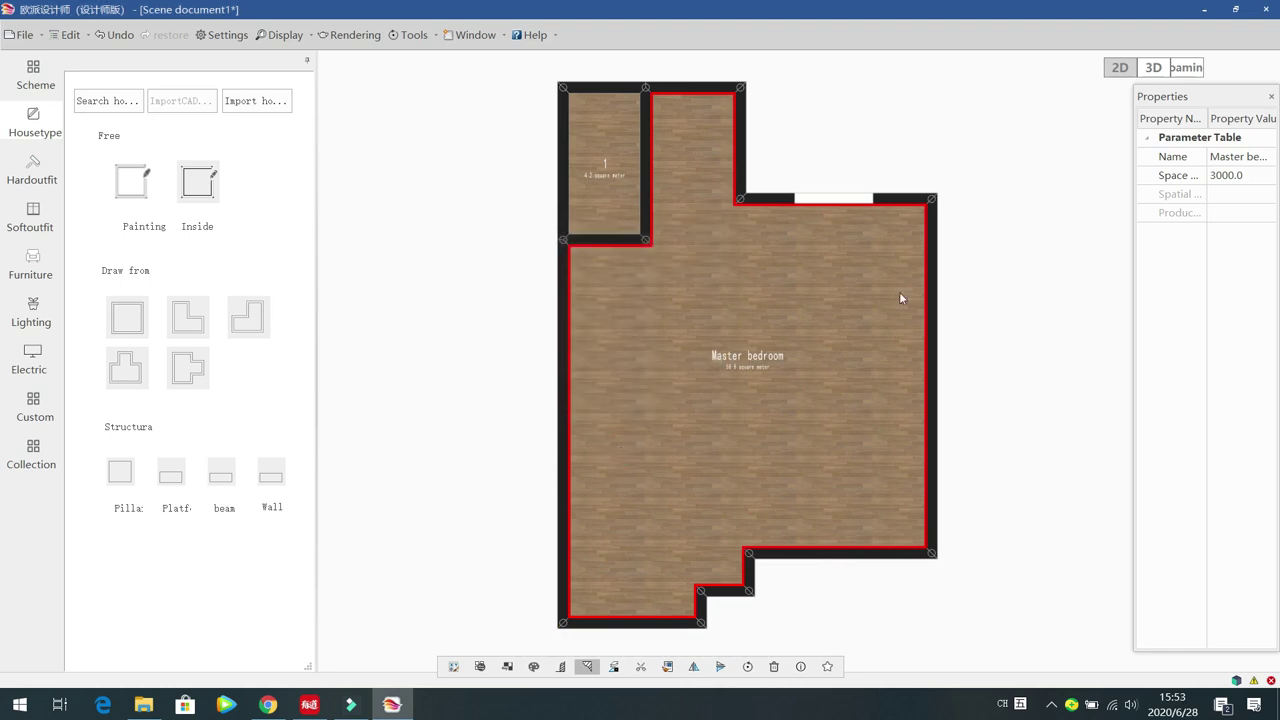
{"action": "left_click", "coordinate": [1192, 72]}
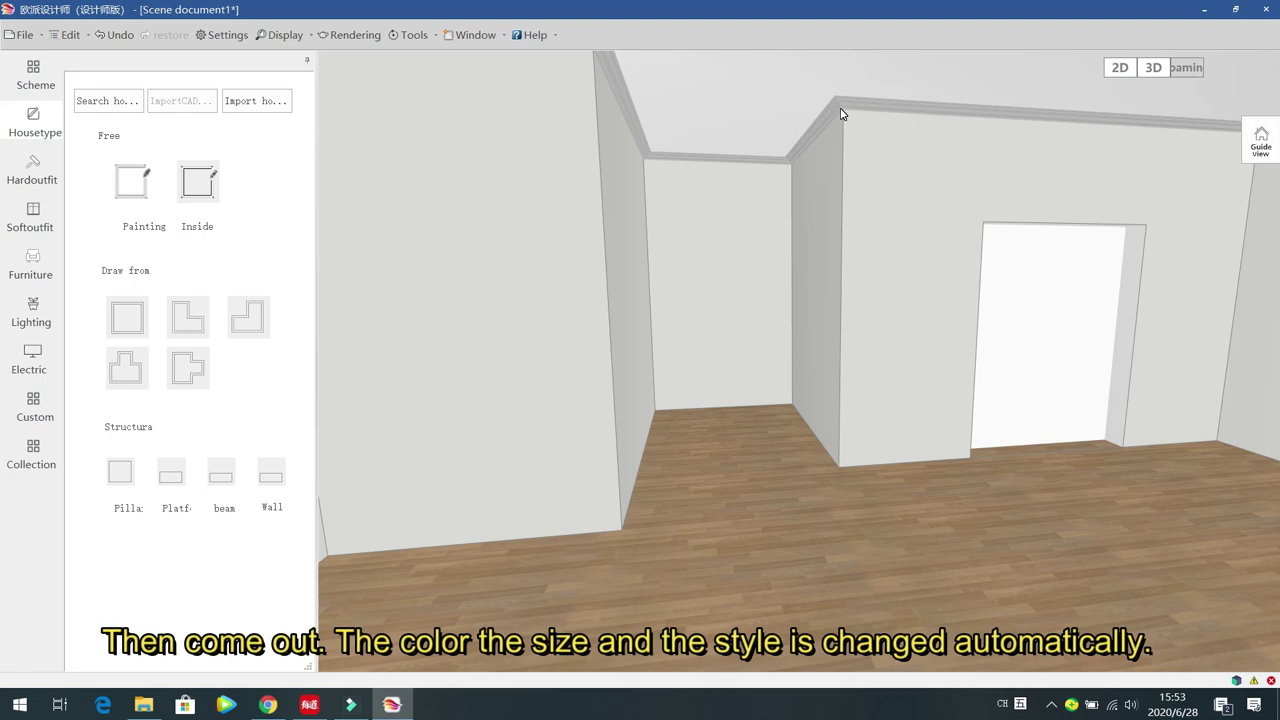
{"action": "left_click", "coordinate": [1115, 70]}
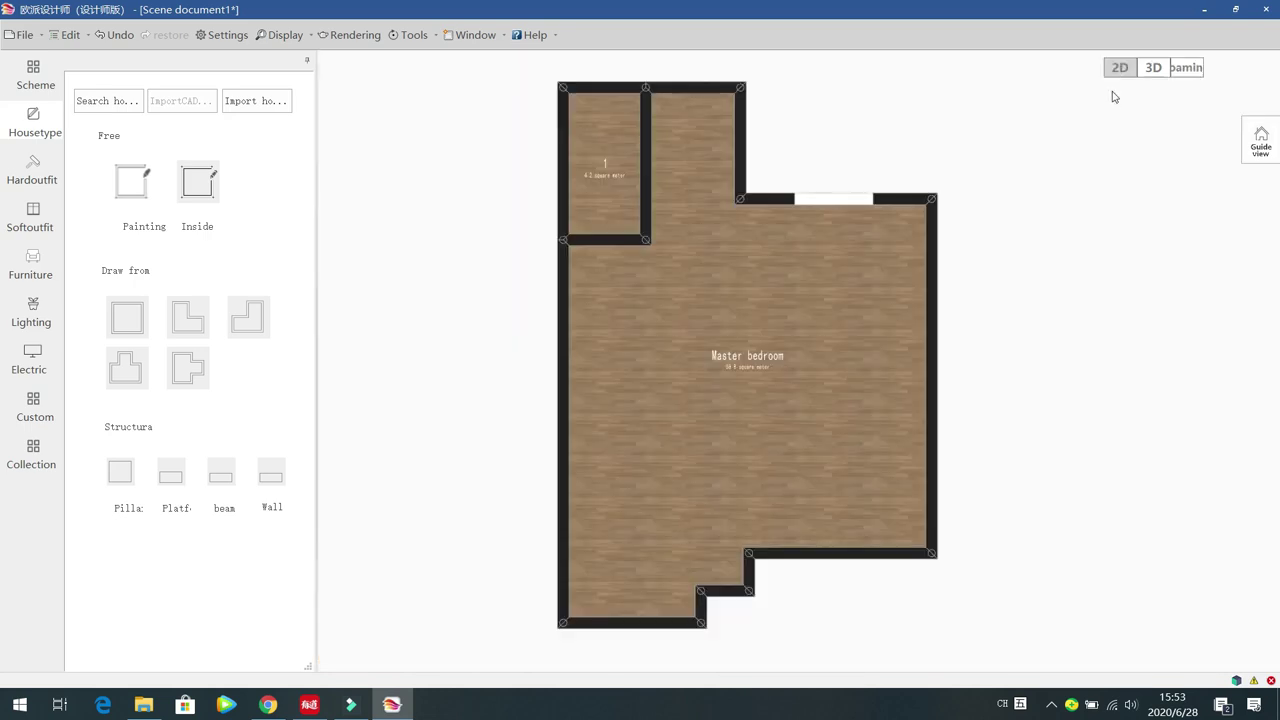
Step: Add an automatic ceiling to the Master bedroom and look around it in Roaming view
{"action": "left_click", "coordinate": [691, 391]}
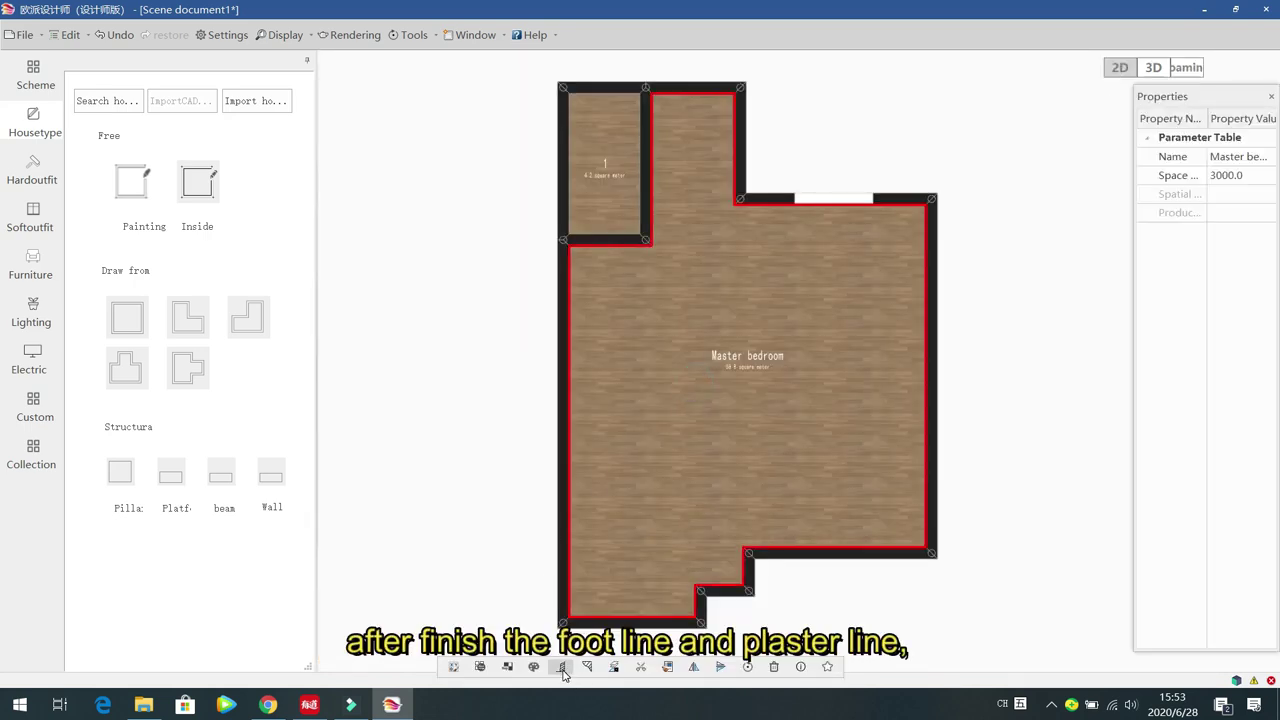
{"action": "left_click", "coordinate": [614, 667]}
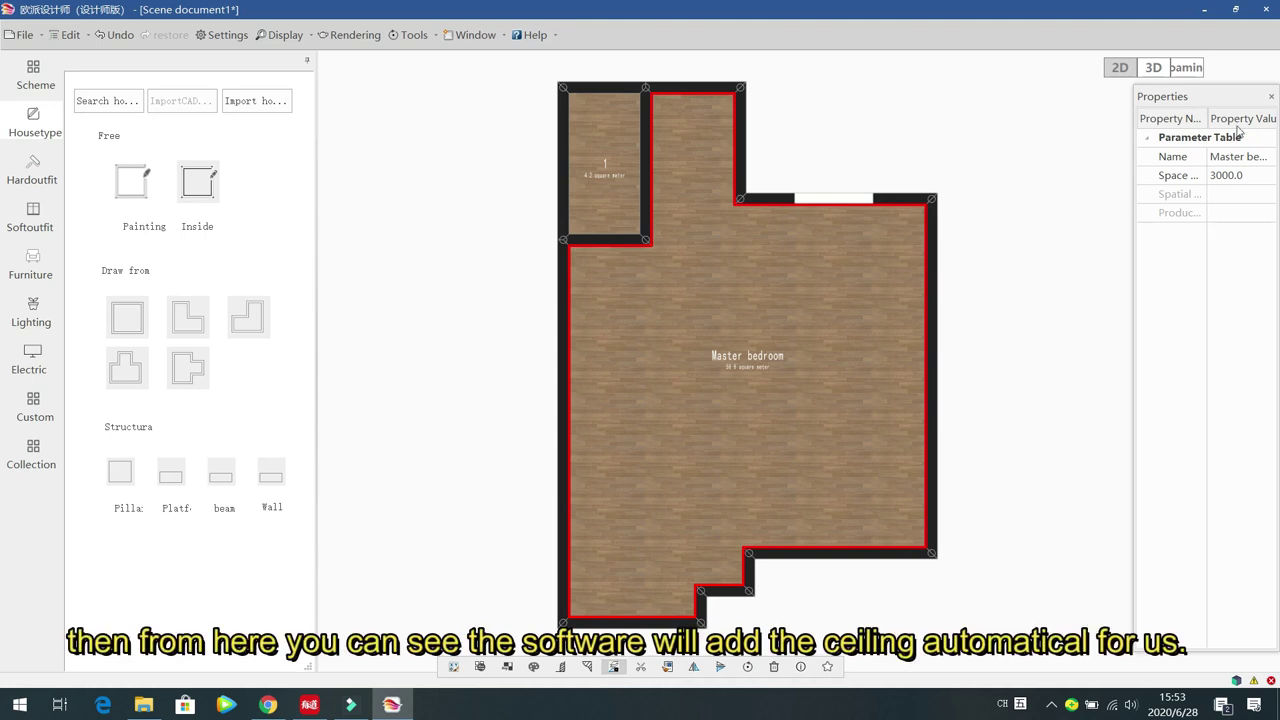
{"action": "left_click", "coordinate": [1194, 72]}
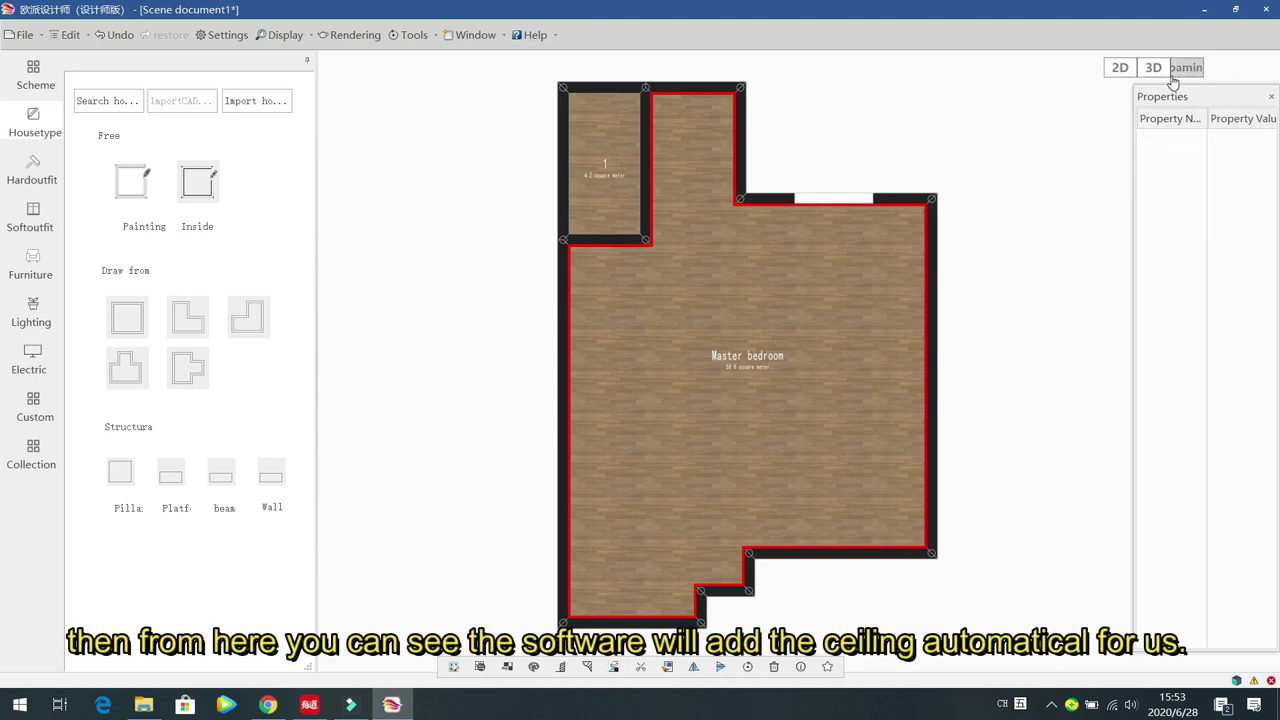
{"action": "left_click_drag", "start_coordinate": [810, 530], "coordinate": [980, 363]}
{"action": "scroll", "coordinate": [897, 508], "scroll_direction": "down", "scroll_amount": 5}
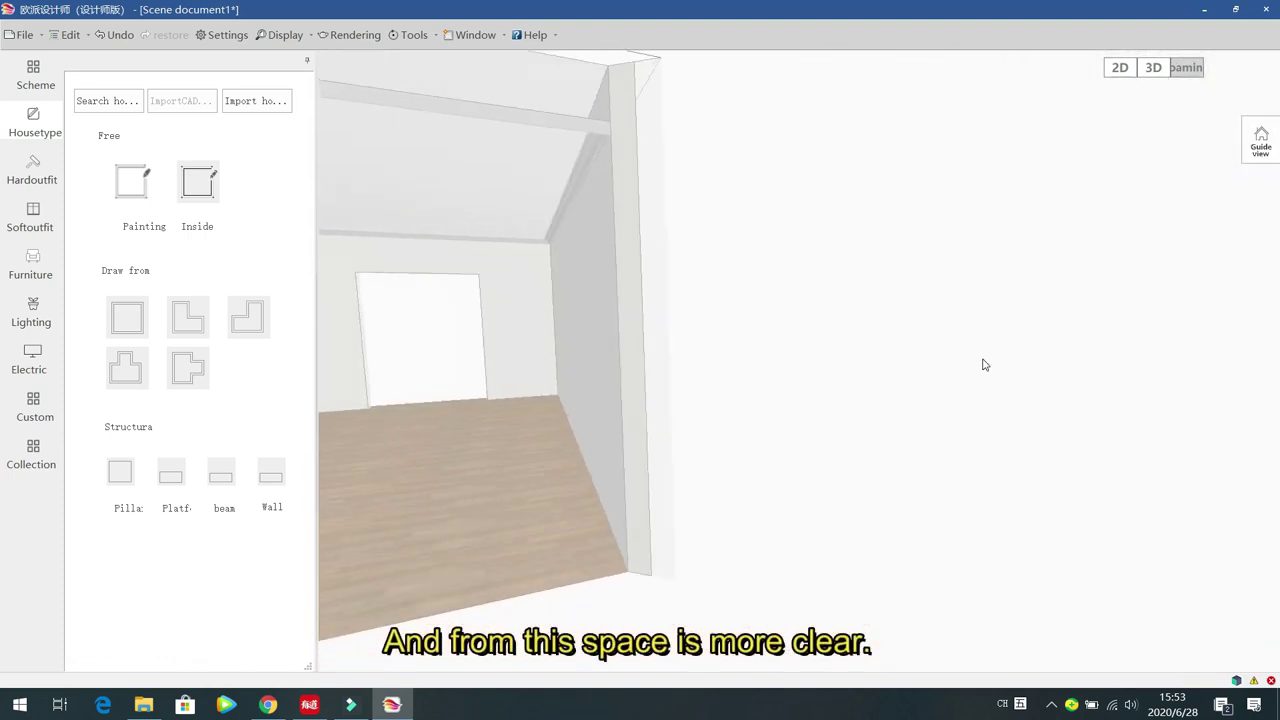
{"action": "left_click_drag", "start_coordinate": [949, 434], "coordinate": [831, 428]}
{"action": "scroll", "coordinate": [831, 428], "scroll_direction": "down", "scroll_amount": 5}
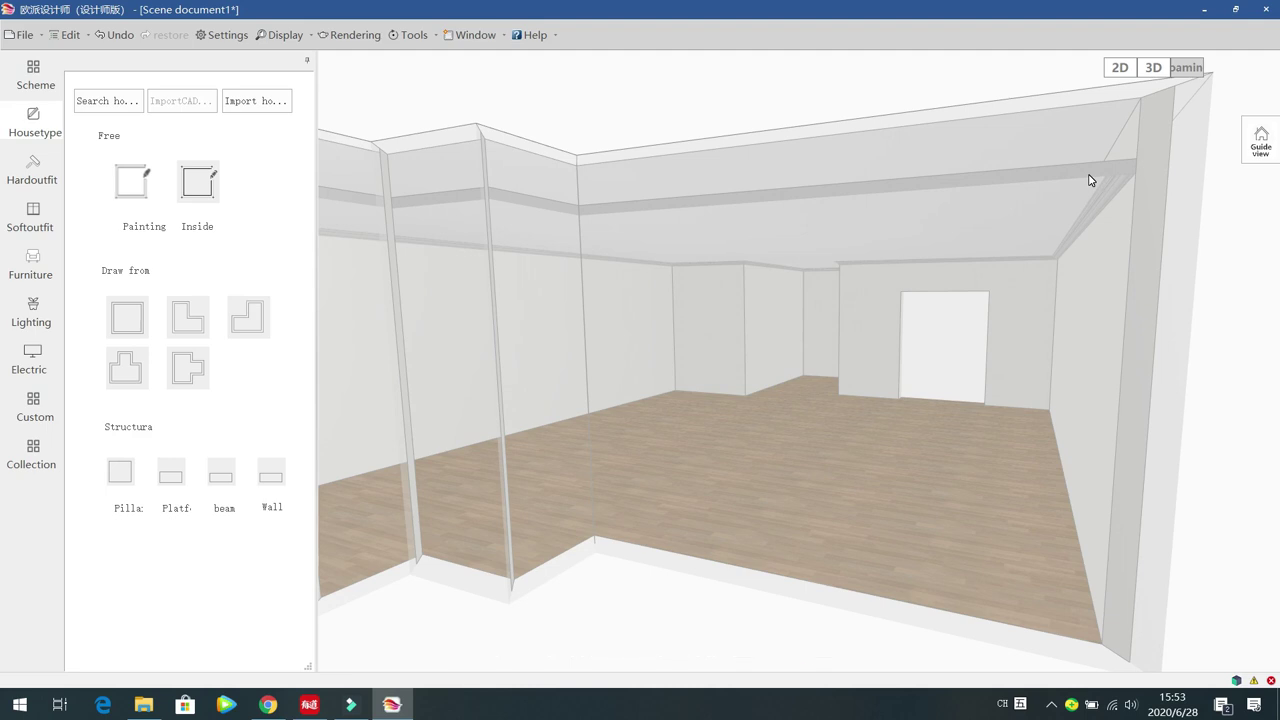
{"action": "scroll", "coordinate": [1088, 190], "scroll_direction": "up", "scroll_amount": 5}
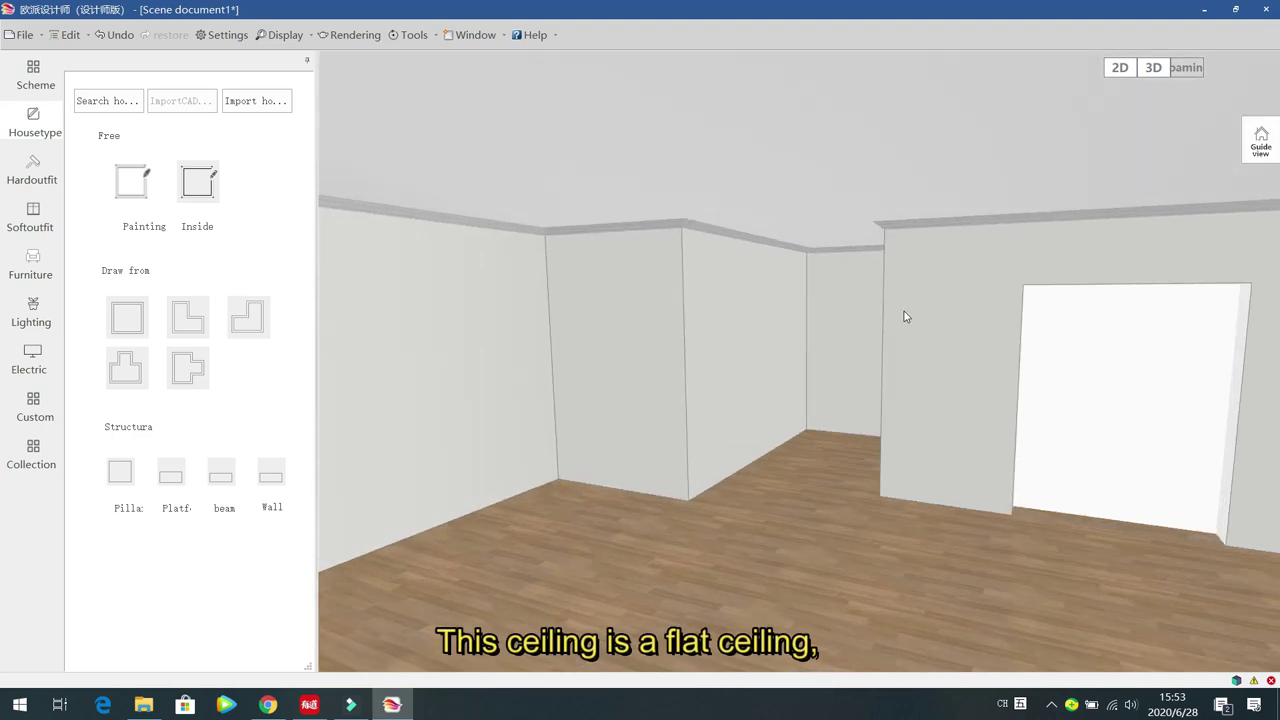
Step: Delete the crown moulding along the ceiling in the 3D view
{"action": "left_click", "coordinate": [906, 220]}
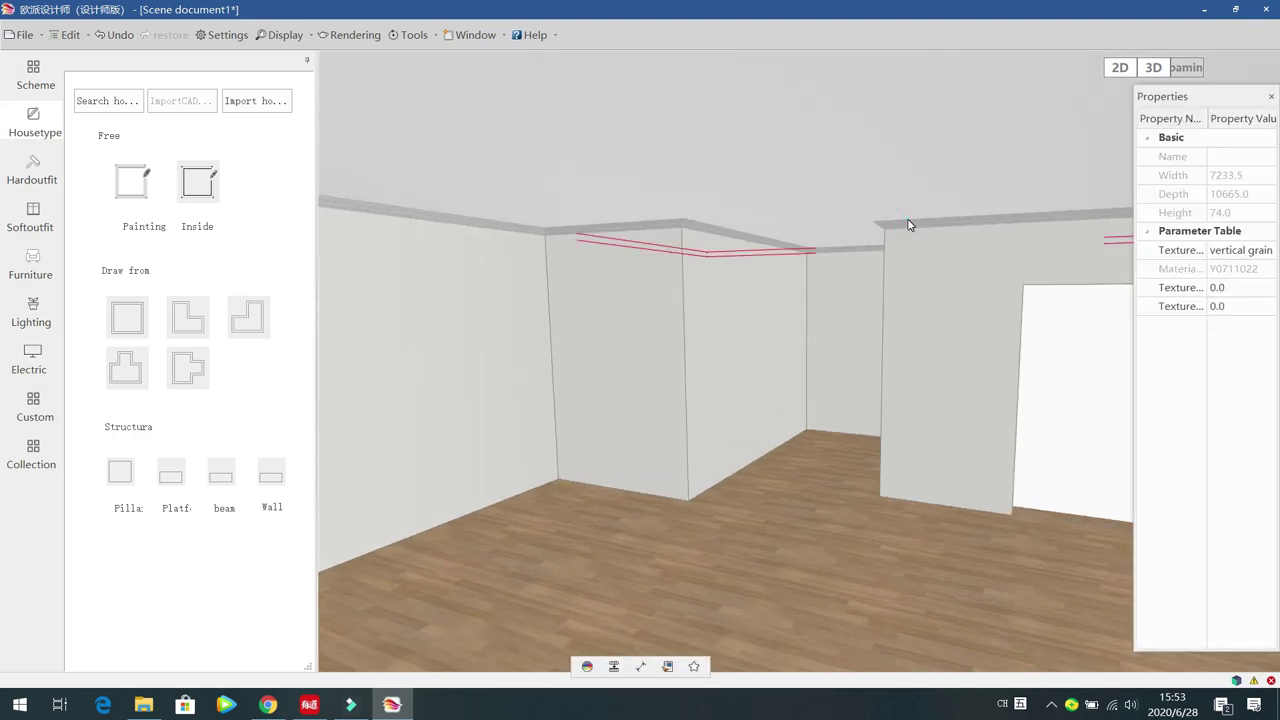
{"action": "key", "text": "Delete"}
{"action": "scroll", "coordinate": [905, 229], "scroll_direction": "down", "scroll_amount": 5}
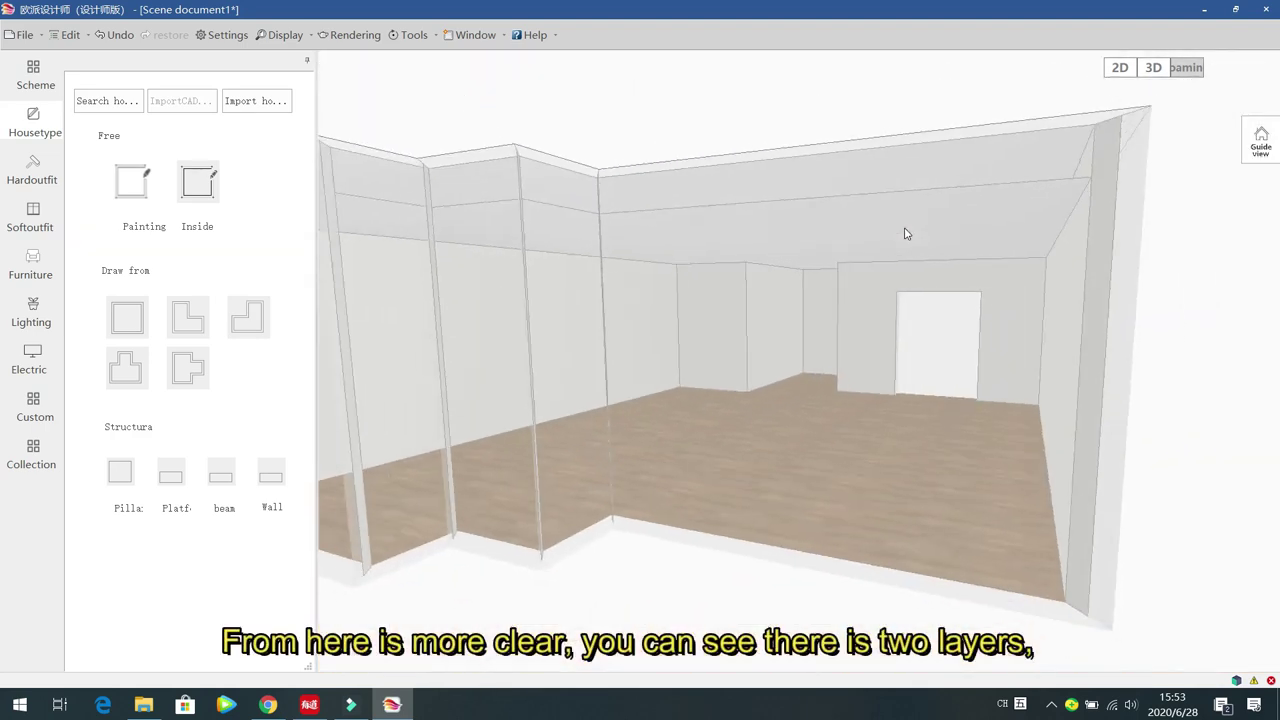
{"action": "scroll", "coordinate": [950, 220], "scroll_direction": "up", "scroll_amount": 1}
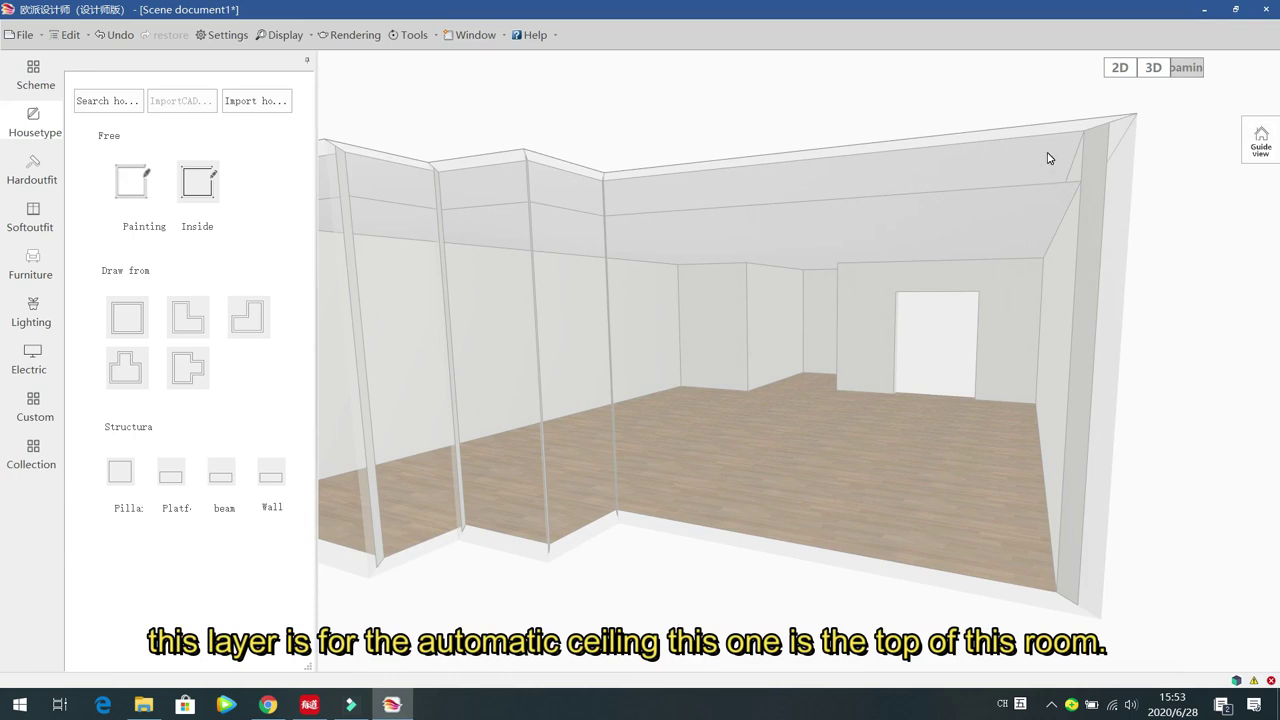
{"action": "scroll", "coordinate": [886, 390], "scroll_direction": "up", "scroll_amount": 5}
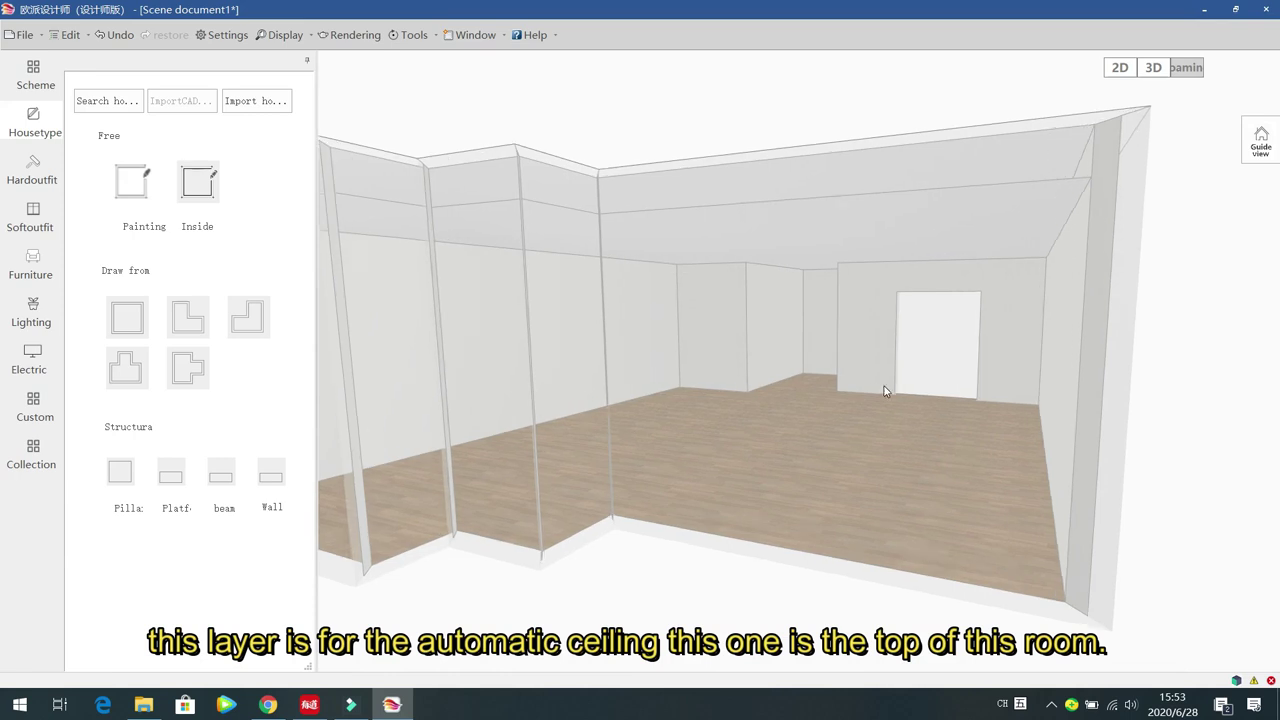
{"action": "scroll", "coordinate": [873, 439], "scroll_direction": "up", "scroll_amount": 2}
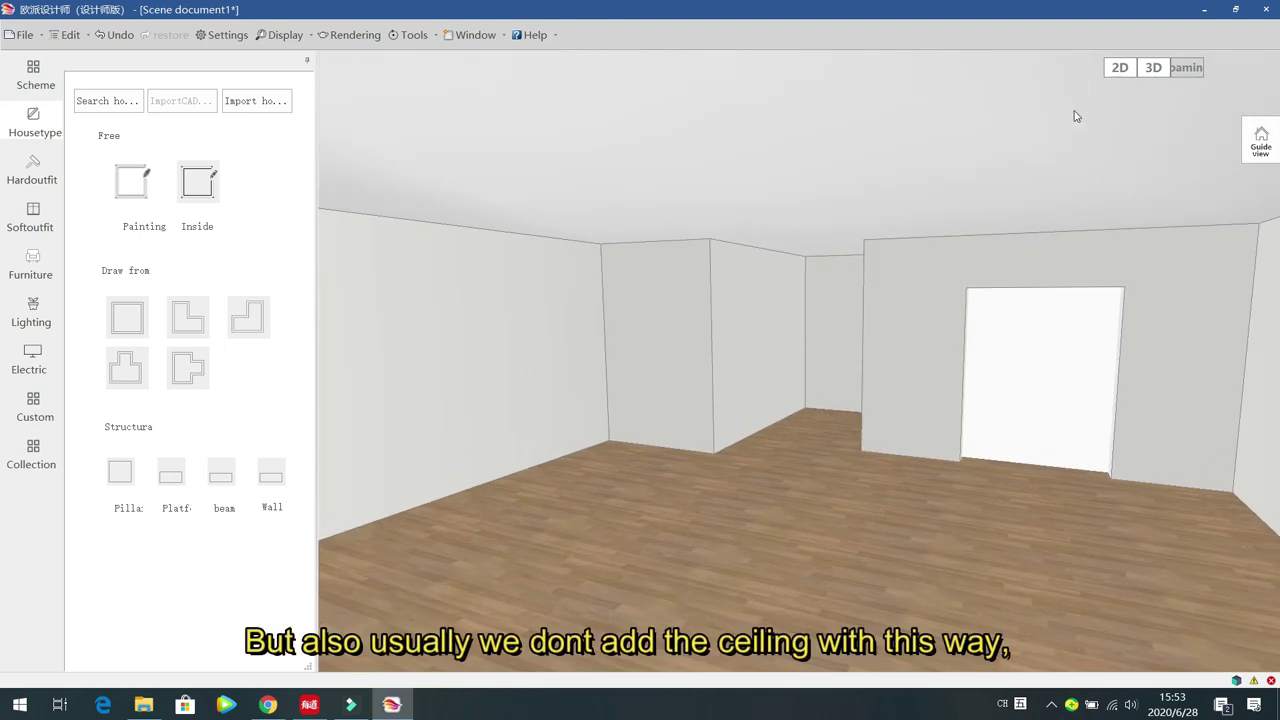
Step: Delete the automatic suspended ceiling in 3D, then reselect the Master bedroom on the 2D plan
{"action": "left_click", "coordinate": [839, 206]}
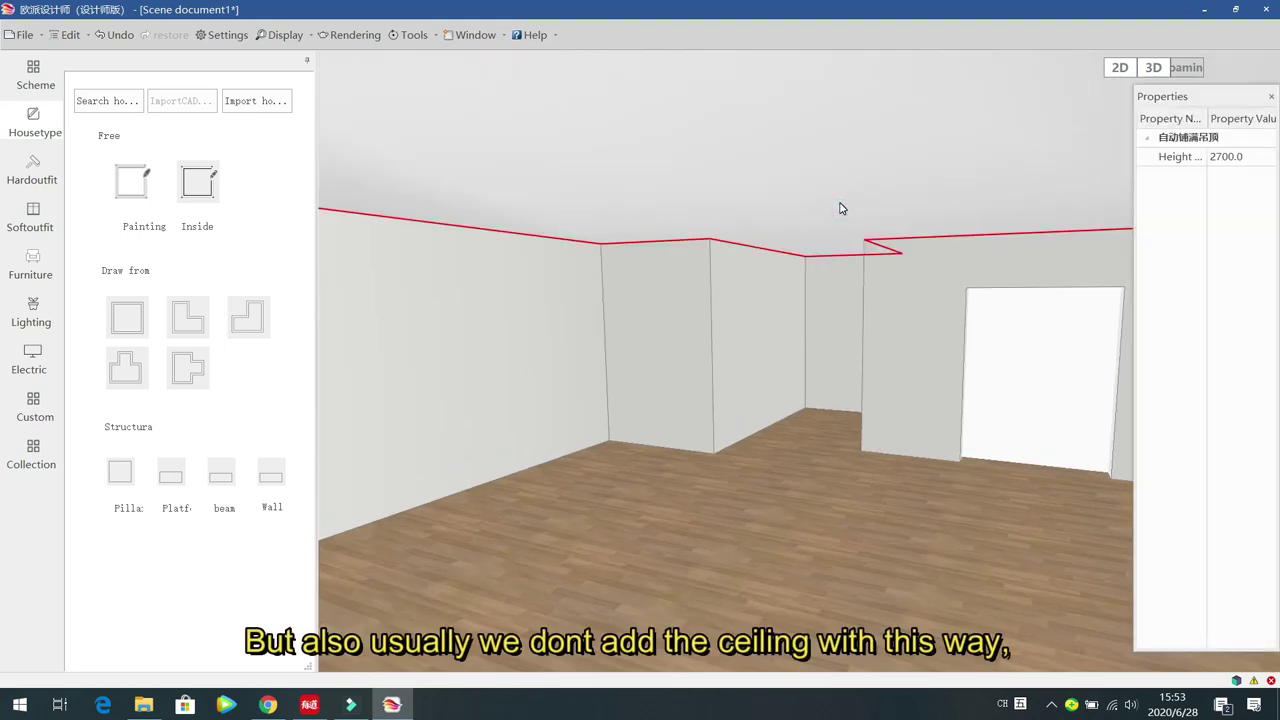
{"action": "key", "text": "Delete"}
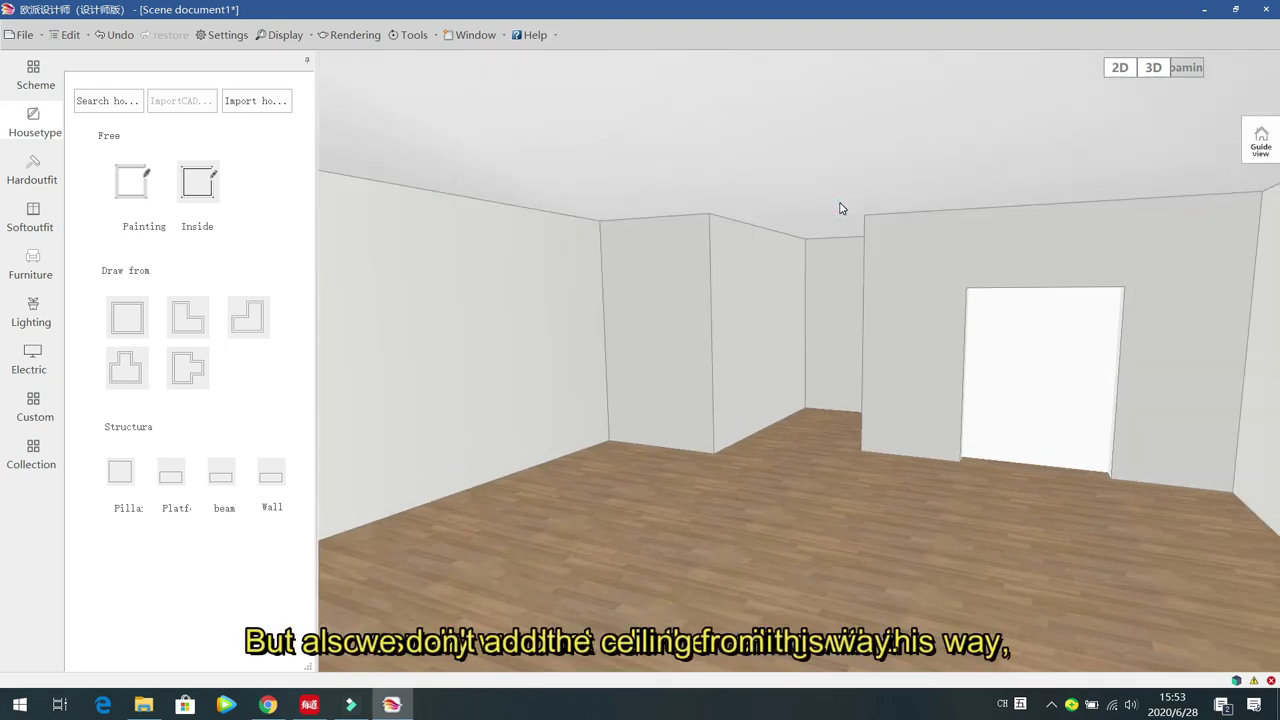
{"action": "left_click", "coordinate": [1120, 68]}
{"action": "left_click", "coordinate": [723, 453]}
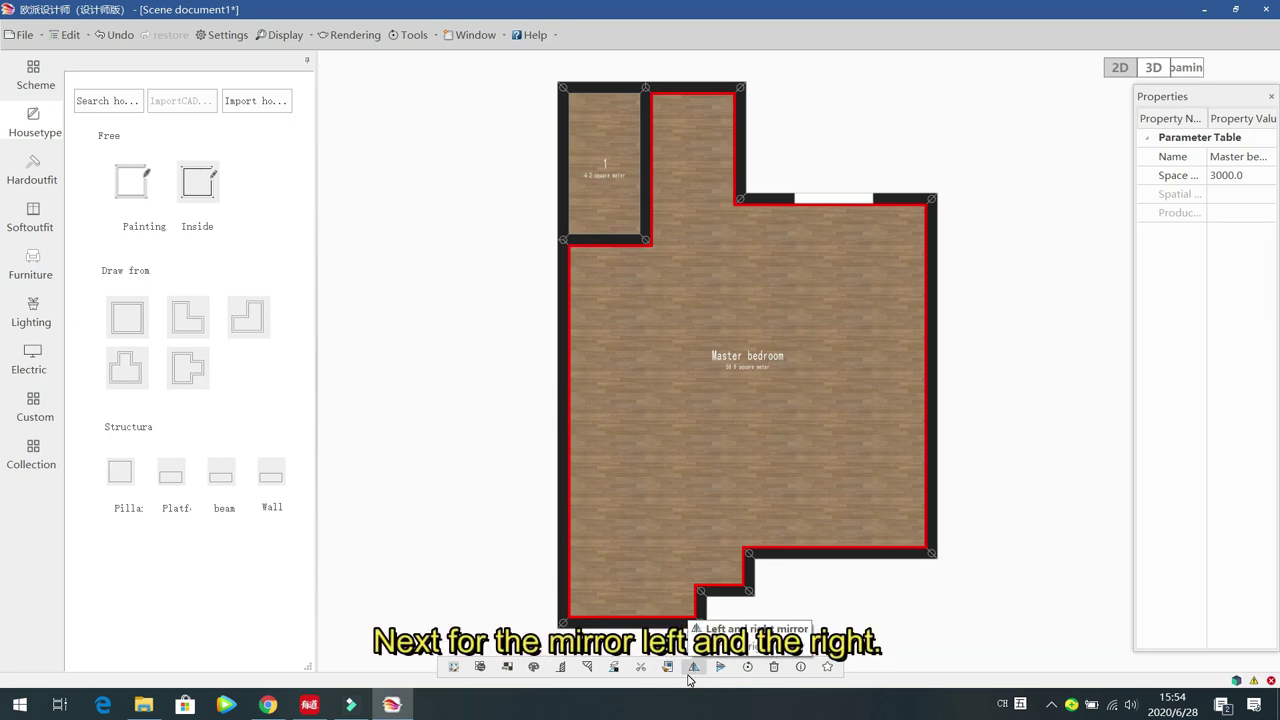
Step: Mirror the floor plan left to right and rotate it
{"action": "left_click_drag", "start_coordinate": [706, 428], "coordinate": [615, 428]}
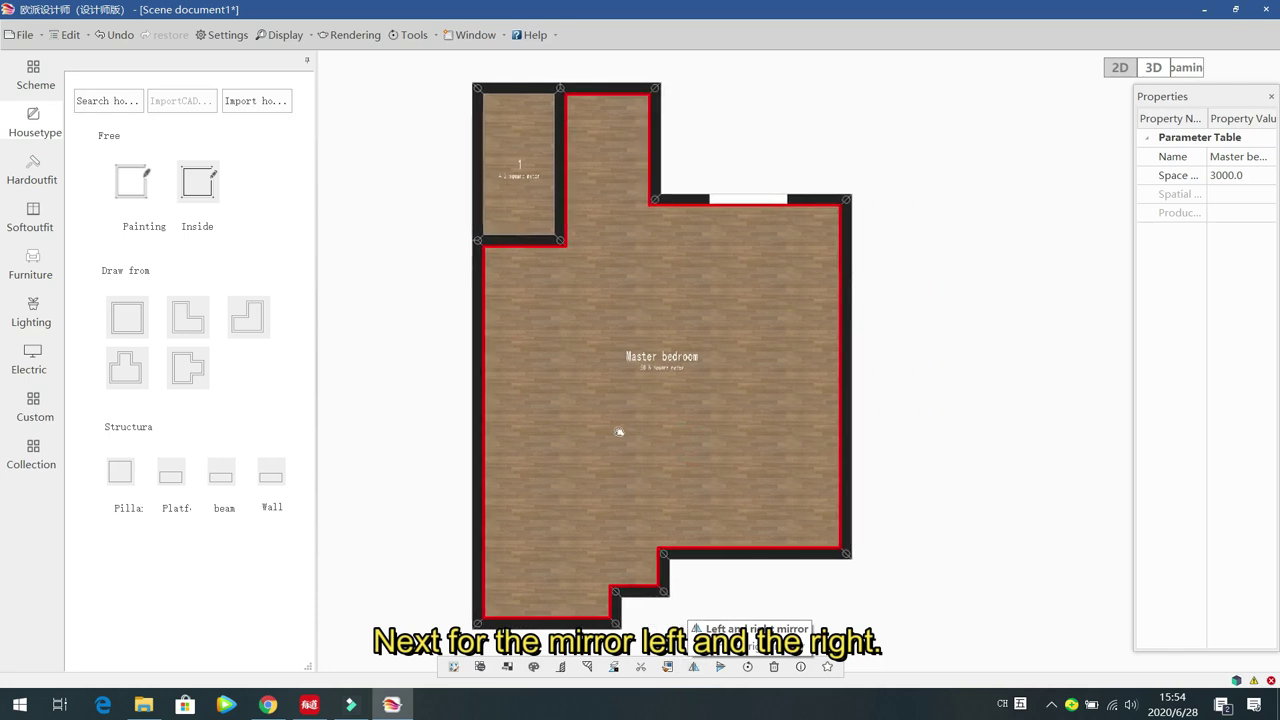
{"action": "left_click", "coordinate": [694, 667]}
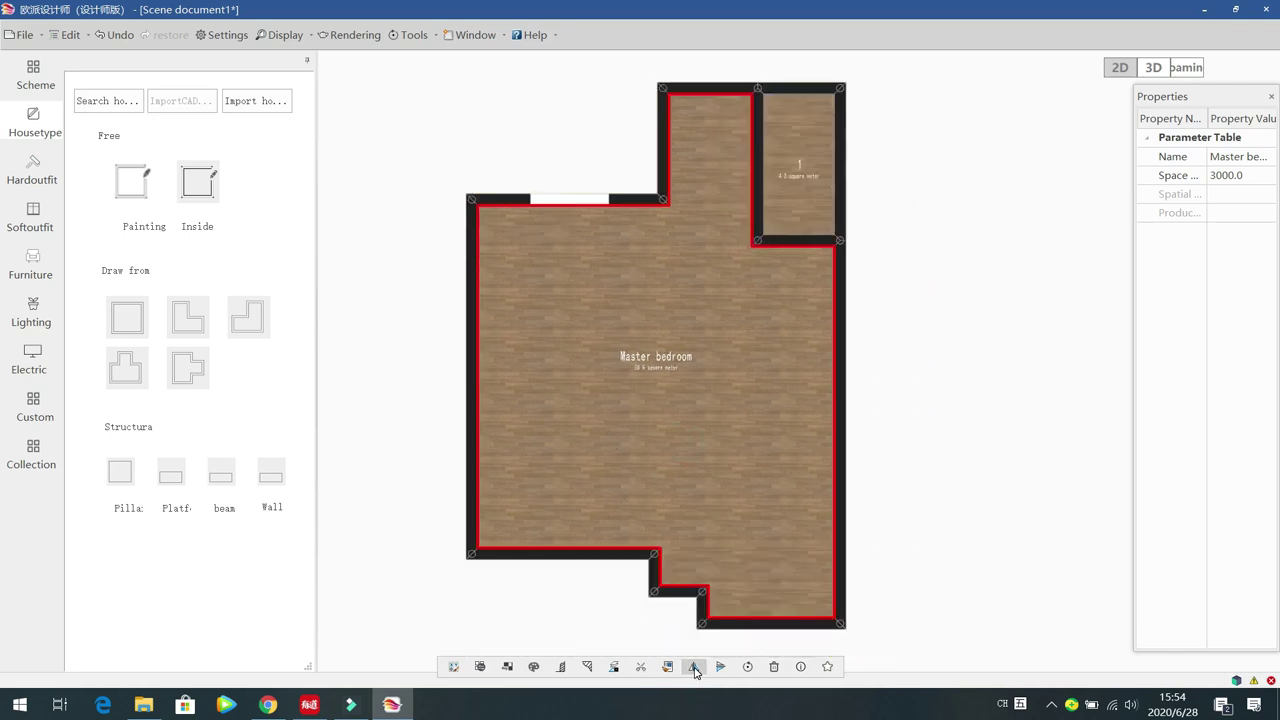
{"action": "left_click", "coordinate": [747, 667]}
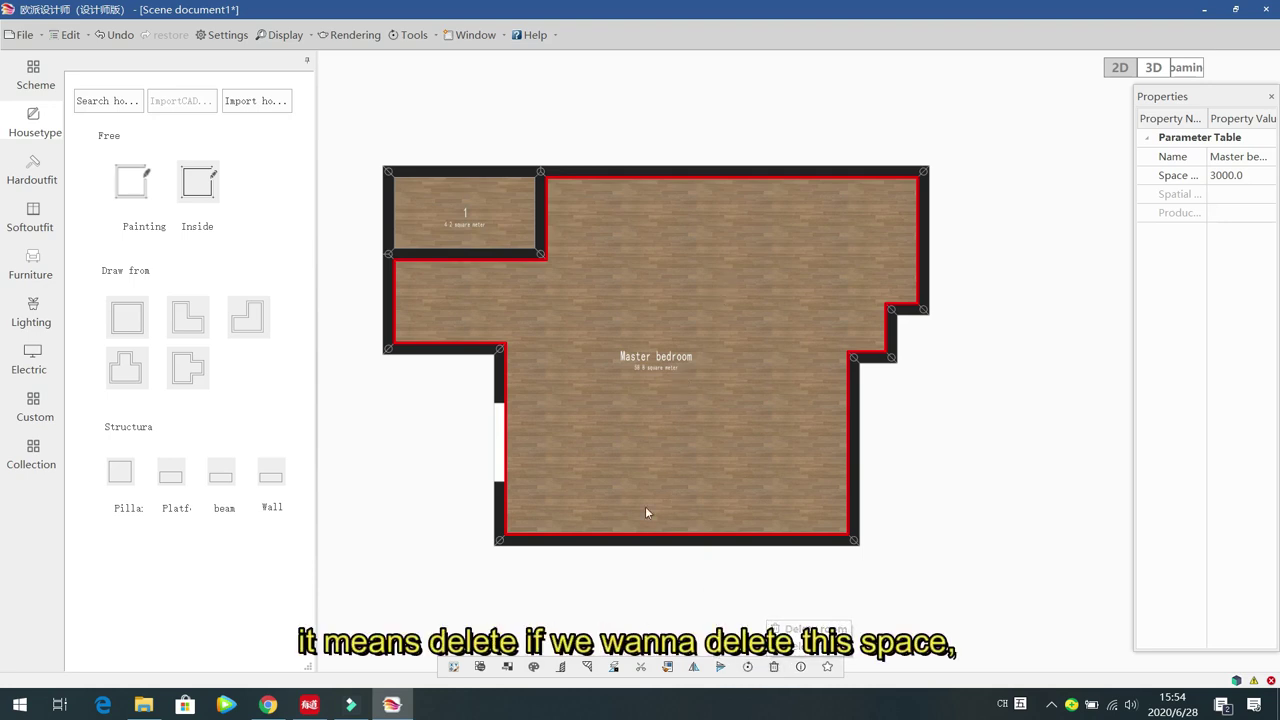
Step: Delete the Master bedroom and the small room, emptying the canvas
{"action": "left_click", "coordinate": [776, 667]}
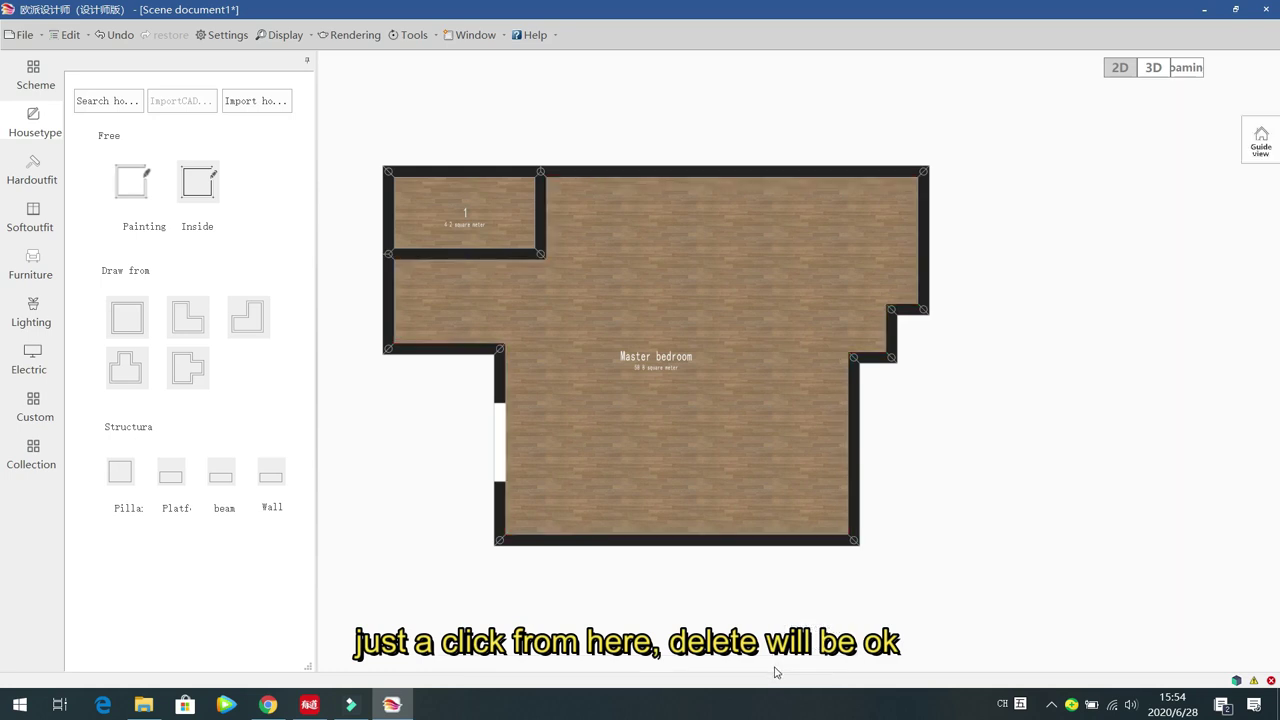
{"action": "left_click", "coordinate": [514, 209]}
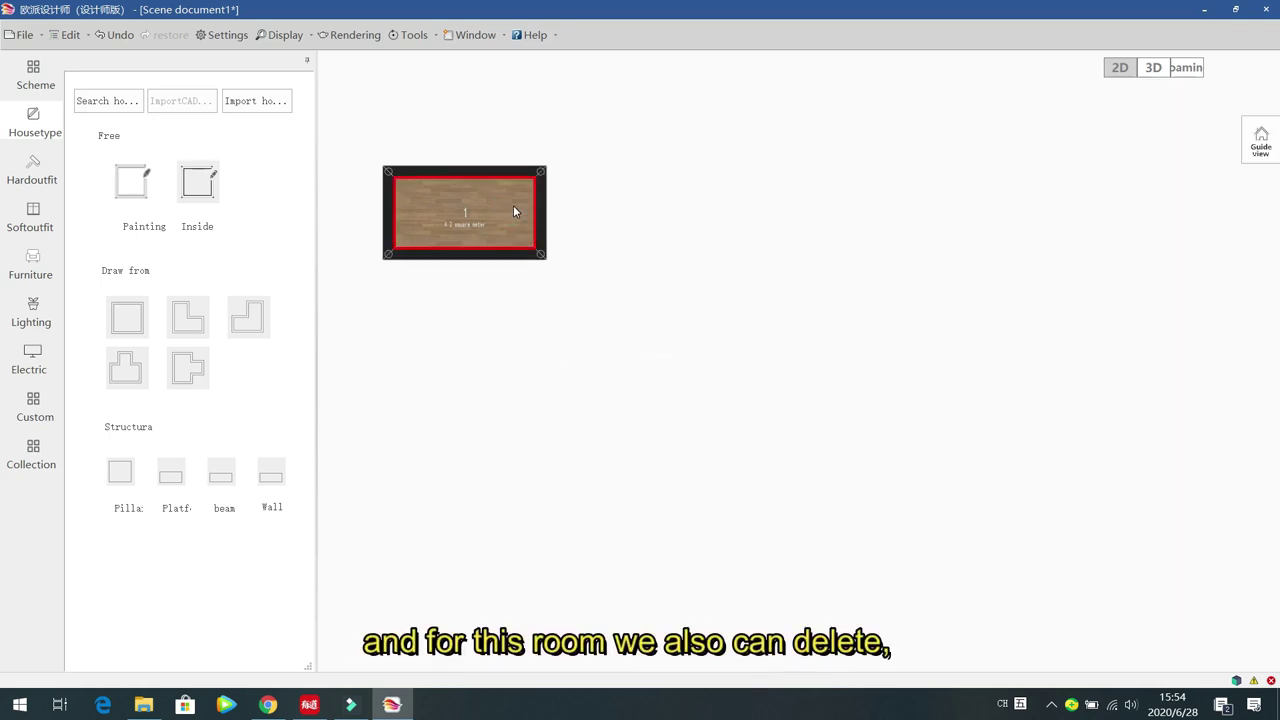
{"action": "left_click", "coordinate": [773, 667]}
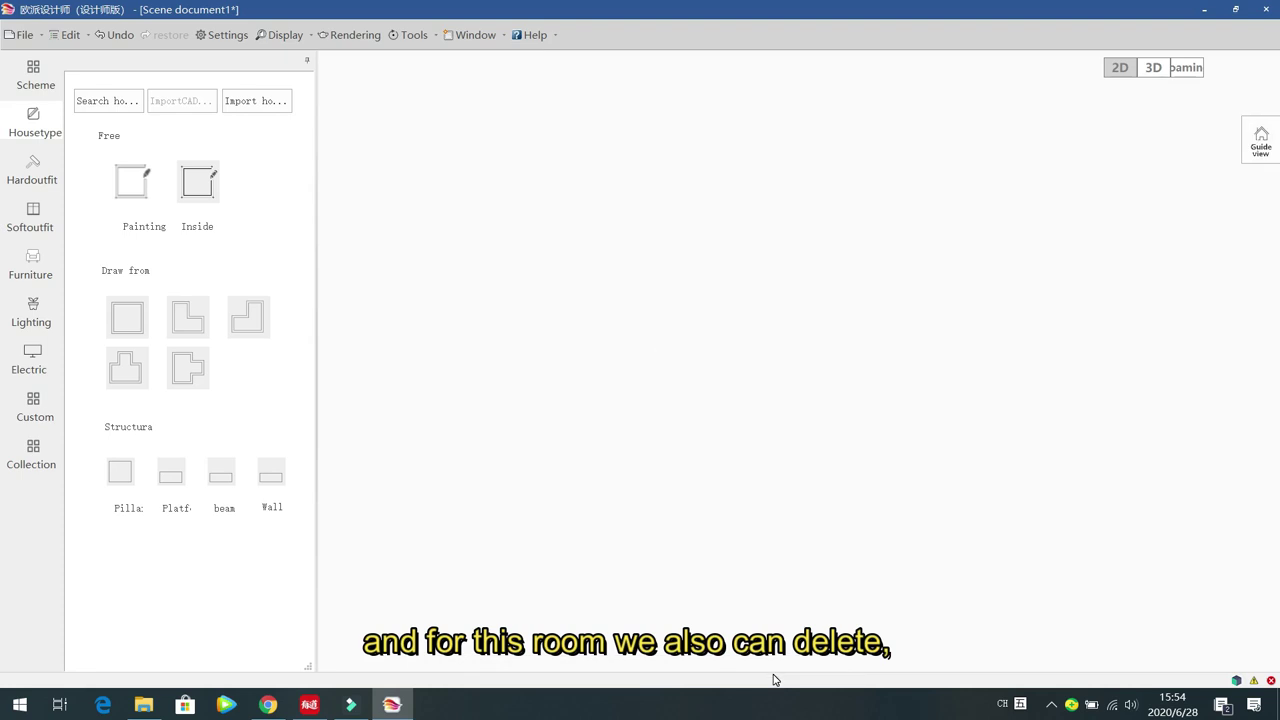
Step: Place a square room from the template and name its function area Guest restaurant
{"action": "left_click", "coordinate": [128, 319]}
{"action": "left_click", "coordinate": [744, 356]}
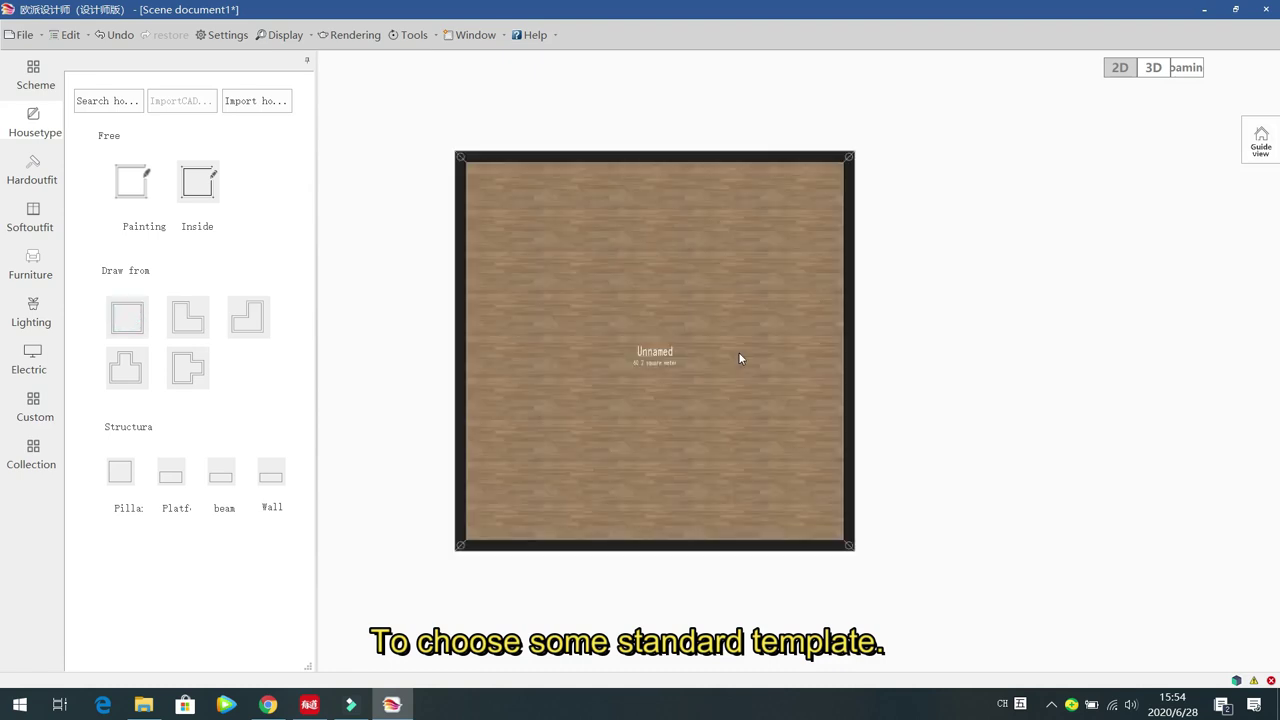
{"action": "left_click", "coordinate": [688, 350]}
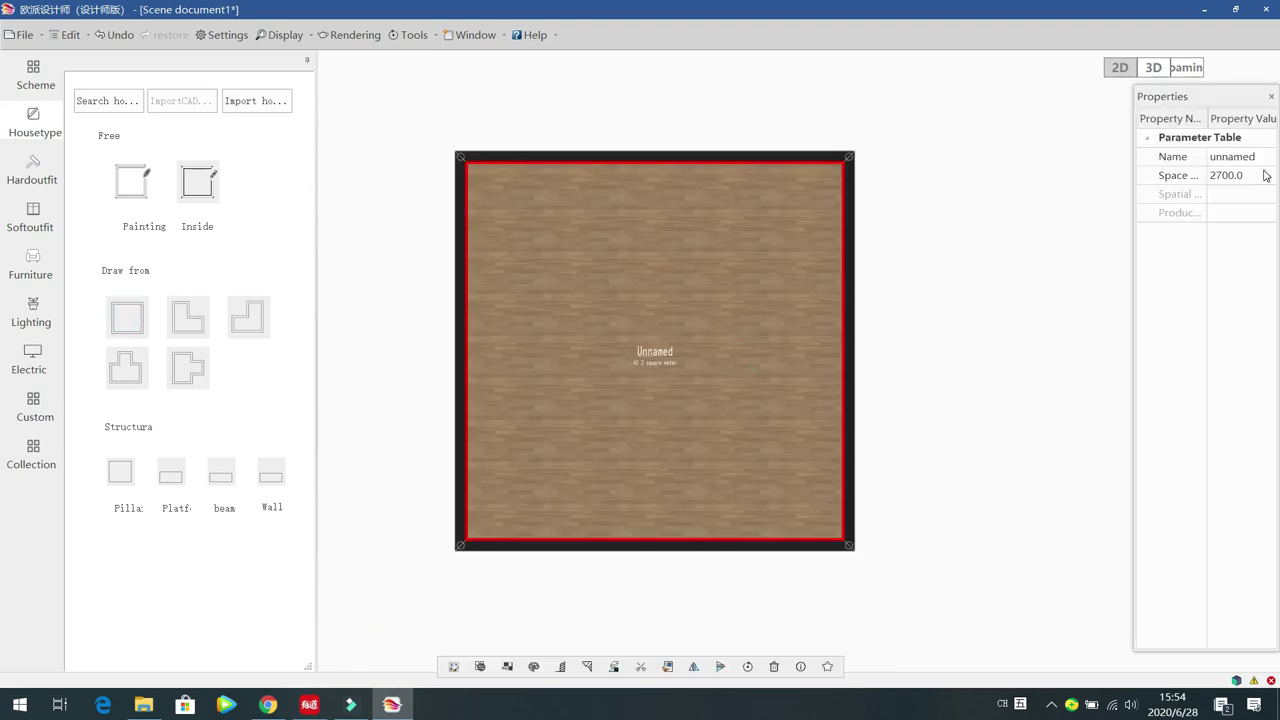
{"action": "left_click", "coordinate": [453, 666]}
{"action": "left_click", "coordinate": [596, 417]}
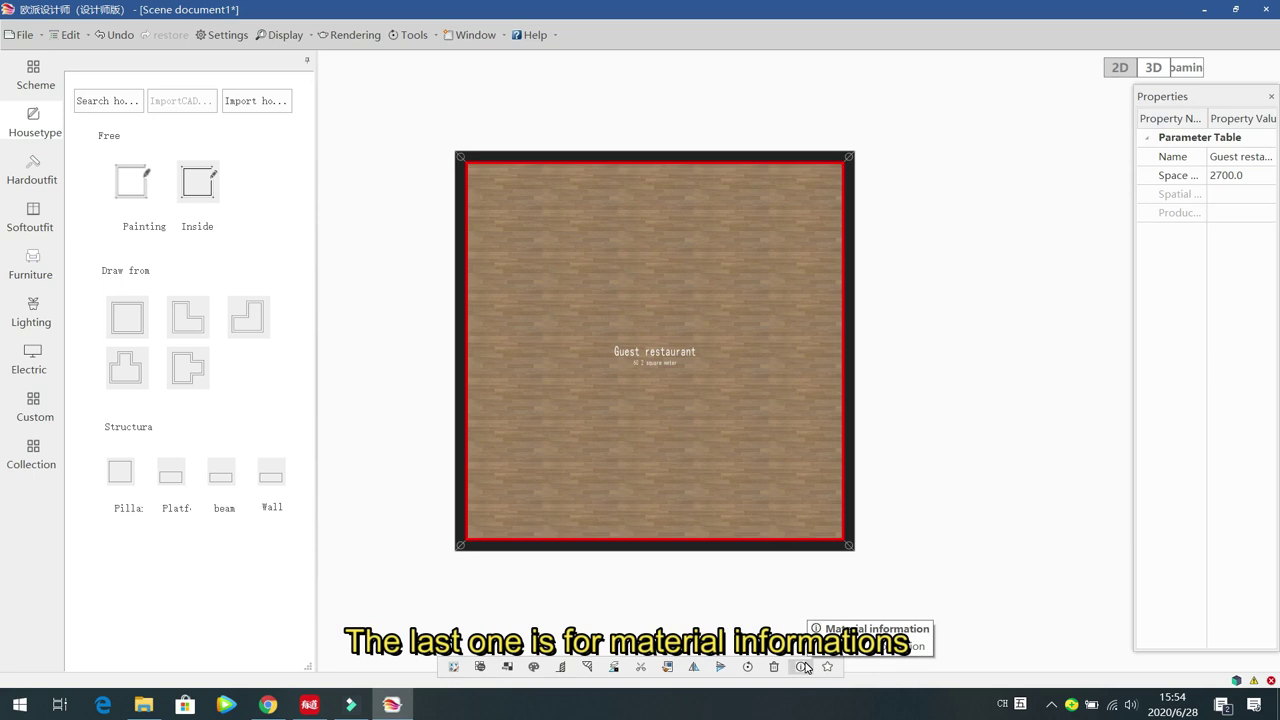
Step: Check the floor's material information, then select the room's top wall
{"action": "left_click", "coordinate": [804, 667]}
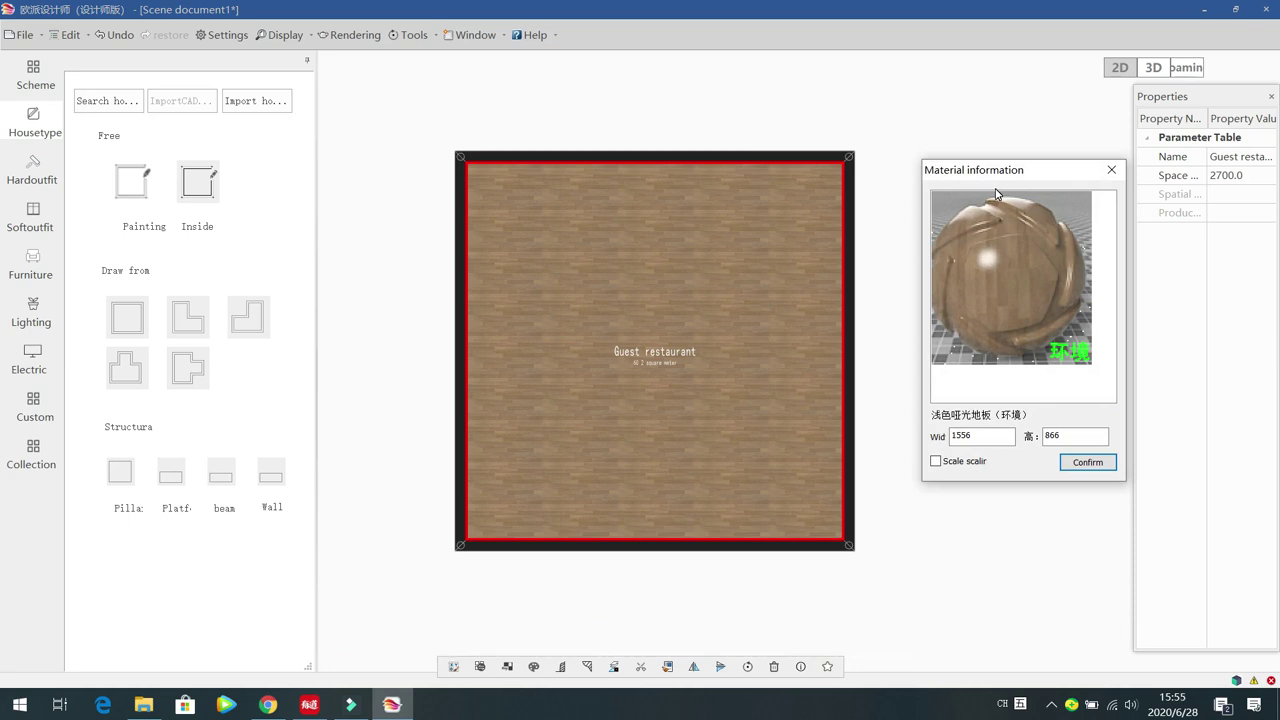
{"action": "left_click", "coordinate": [1111, 169]}
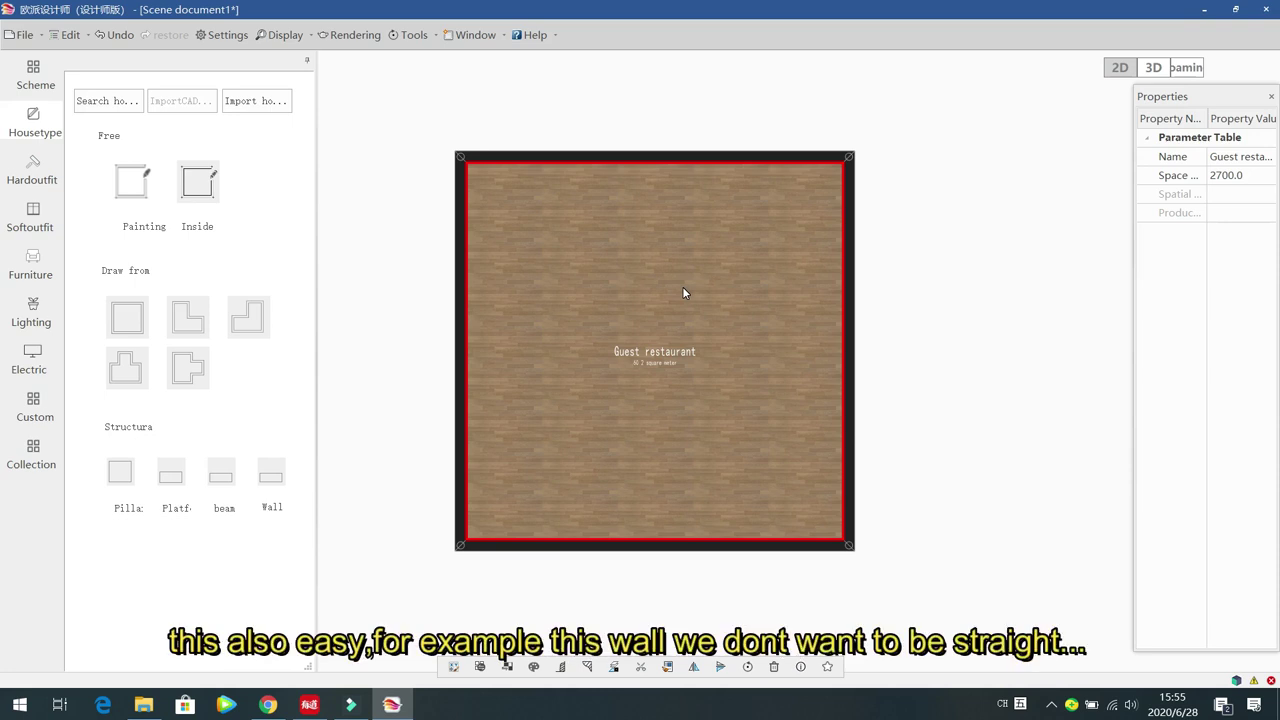
{"action": "left_click", "coordinate": [668, 157]}
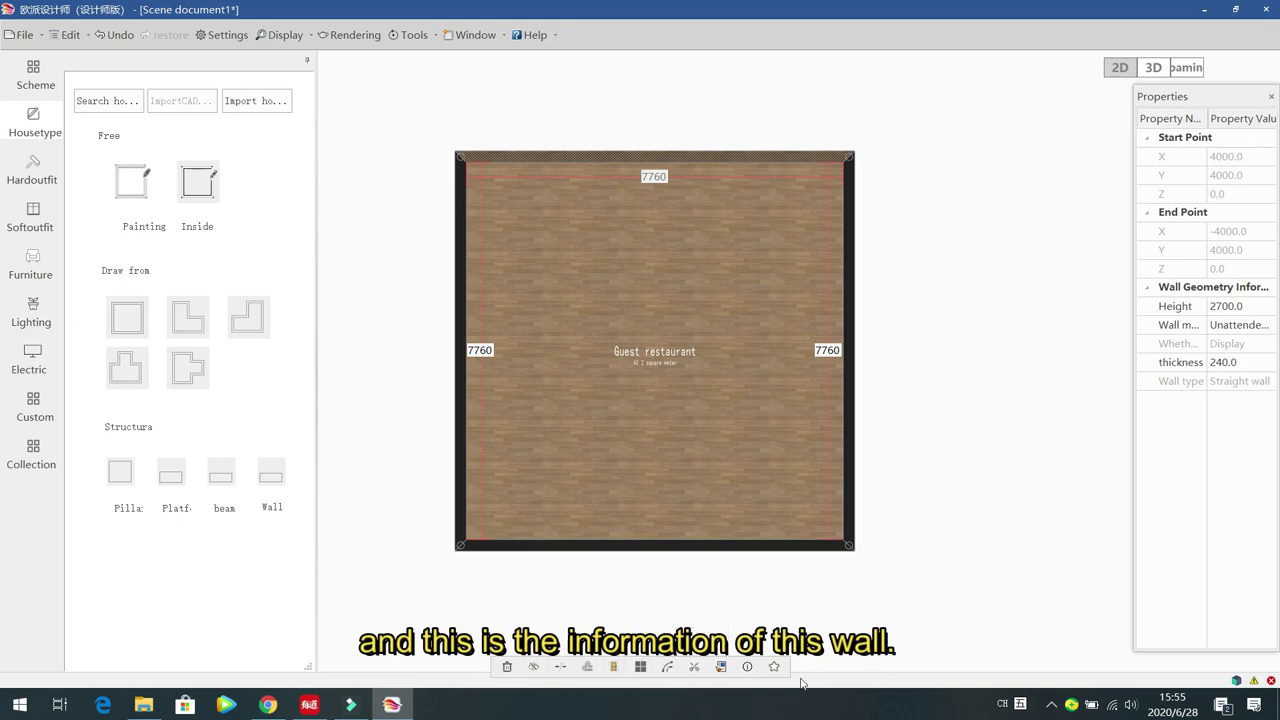
Step: Turn the top wall into an arc wall with a 500 mm arch height
{"action": "left_click", "coordinate": [668, 668]}
{"action": "left_click", "coordinate": [674, 156]}
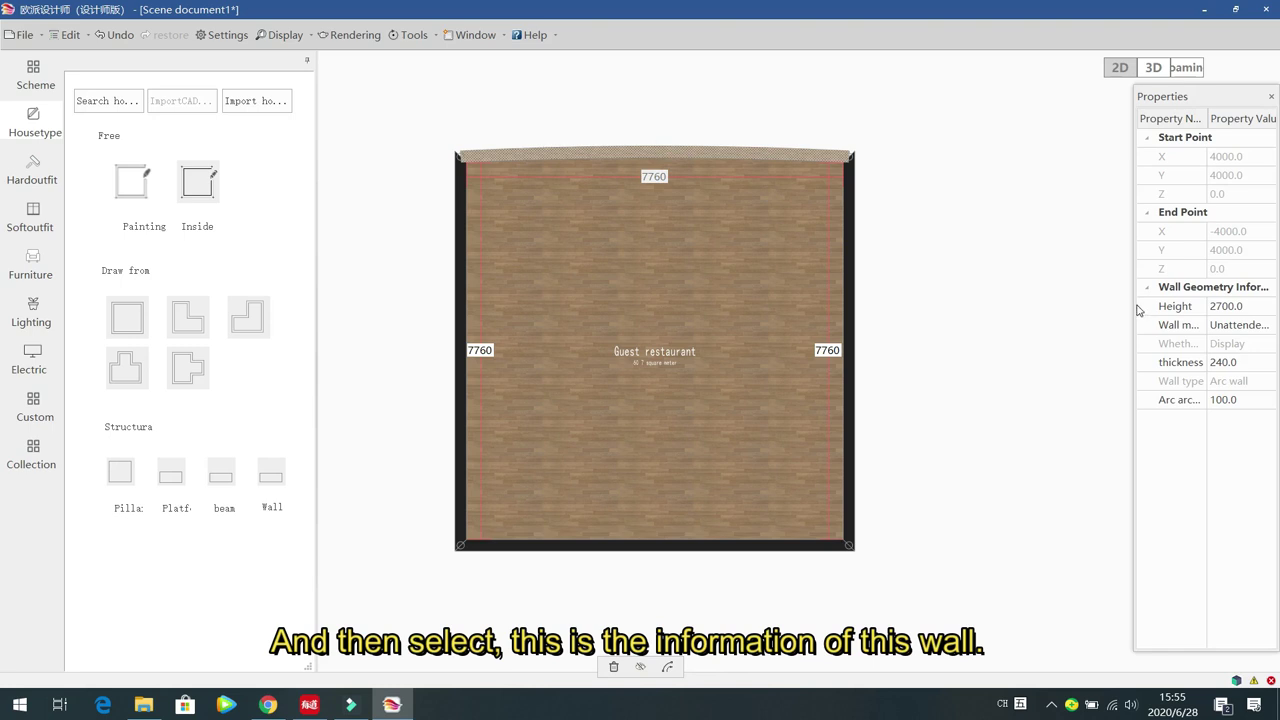
{"action": "mouse_move", "coordinate": [1233, 320]}
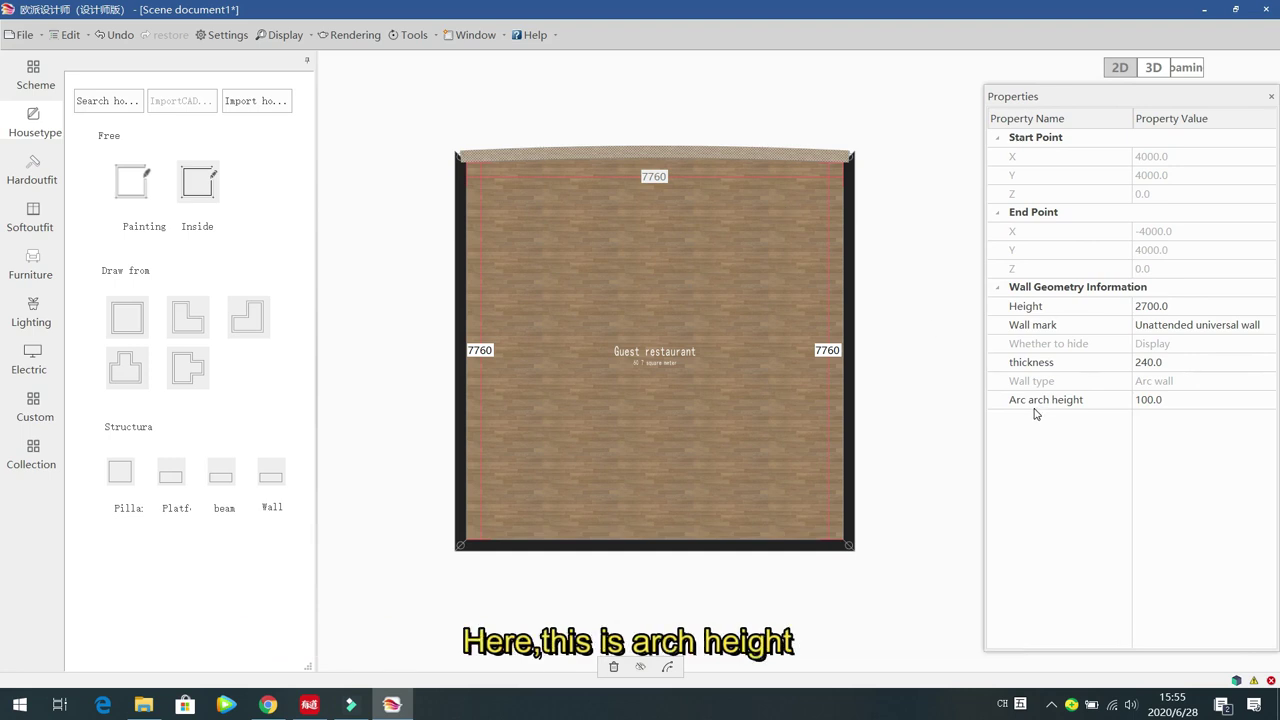
{"action": "left_click", "coordinate": [1177, 400]}
{"action": "type", "text": "500"}
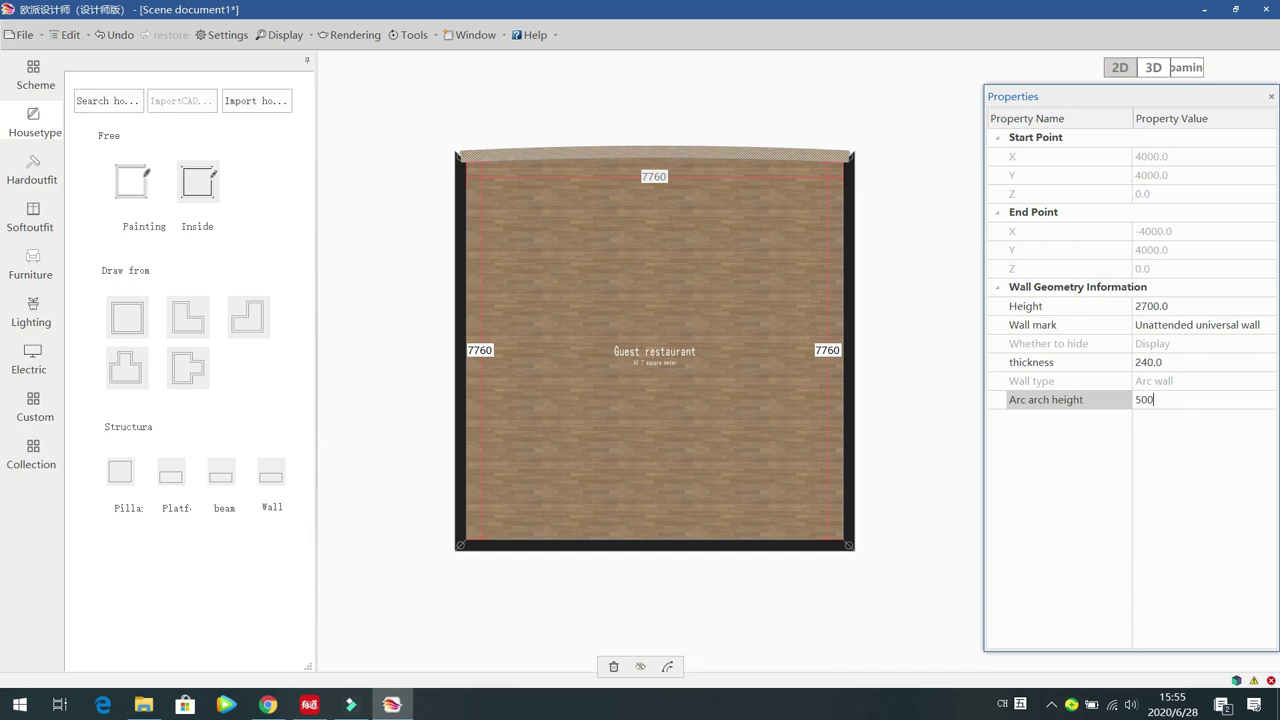
{"action": "key", "text": "Return"}
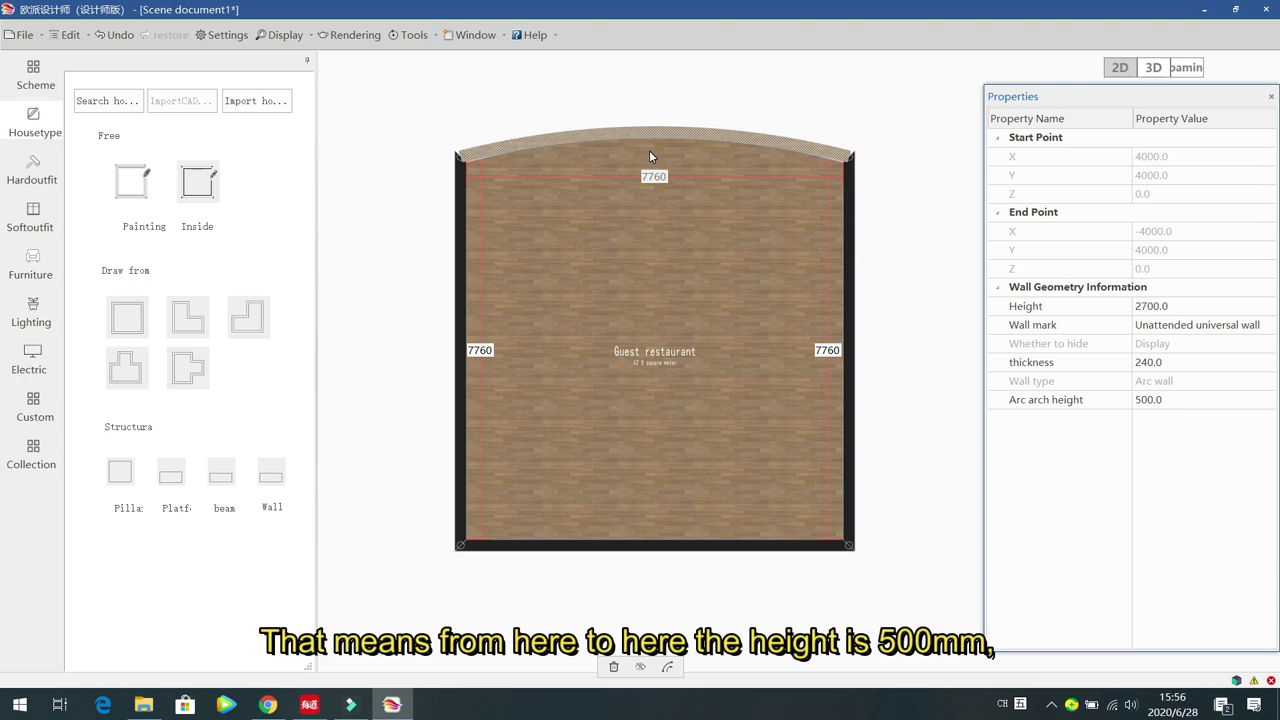
Step: Preview the curved wall in the 3D walk-through, then return to 2D
{"action": "left_click", "coordinate": [1188, 68]}
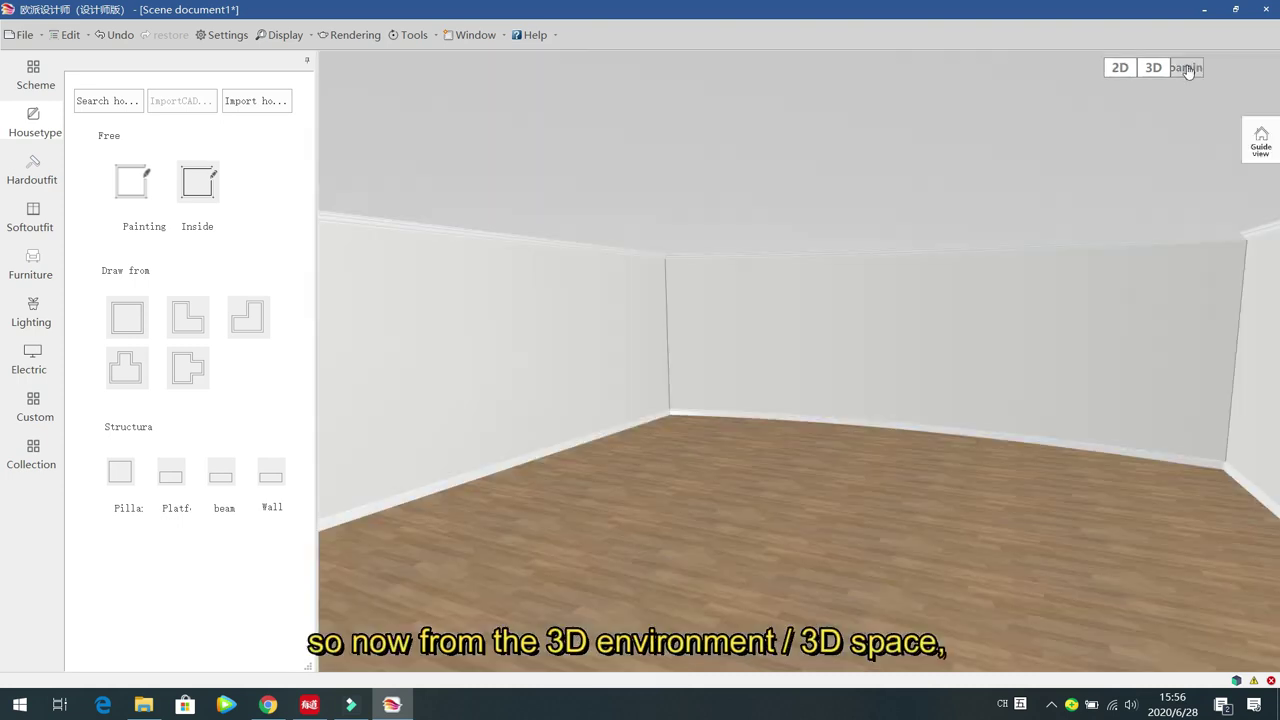
{"action": "scroll", "coordinate": [900, 450], "scroll_direction": "up", "scroll_amount": 3}
{"action": "scroll", "coordinate": [849, 316], "scroll_direction": "up", "scroll_amount": 3}
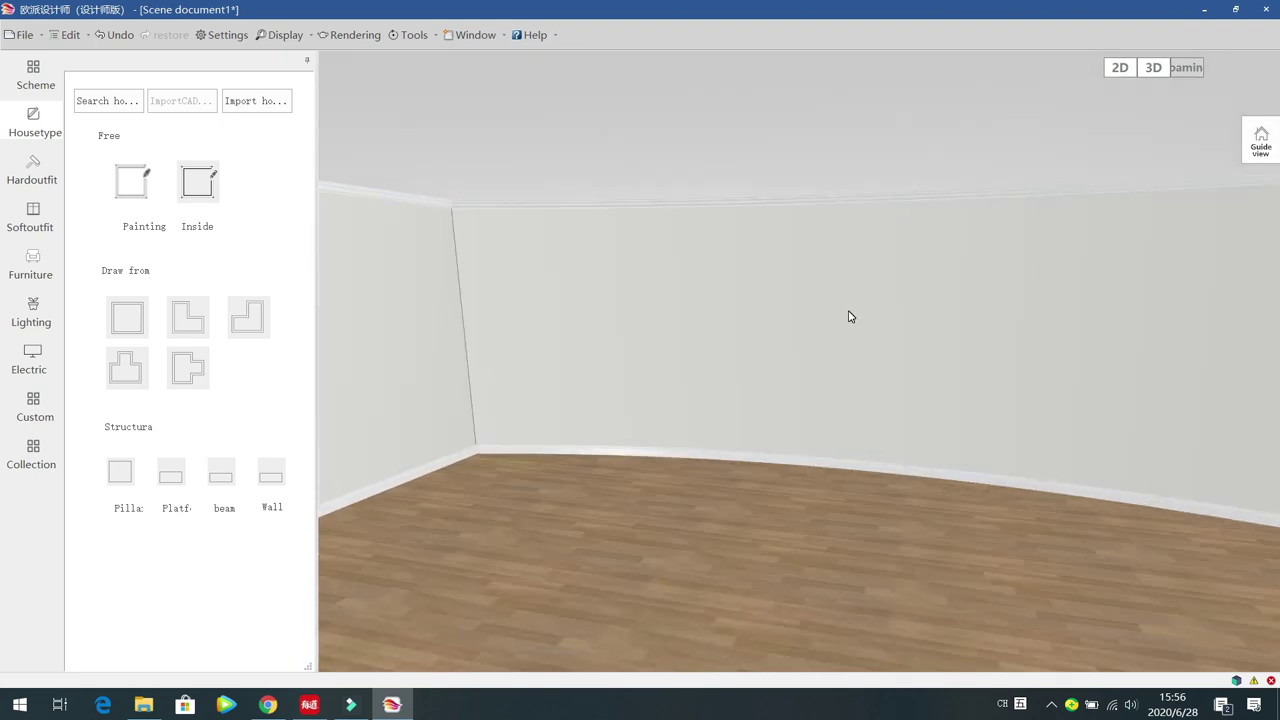
{"action": "left_click", "coordinate": [1118, 70]}
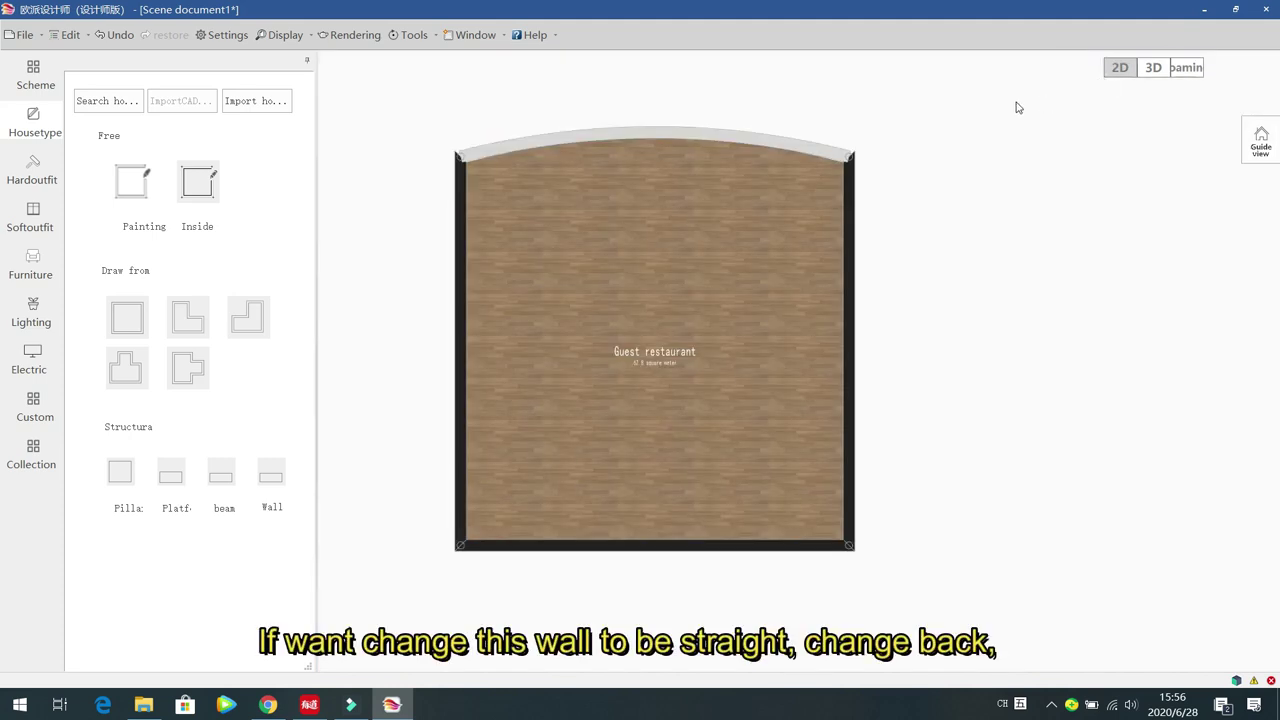
Step: Straighten the arc top wall and split it into two halves
{"action": "left_click", "coordinate": [741, 138]}
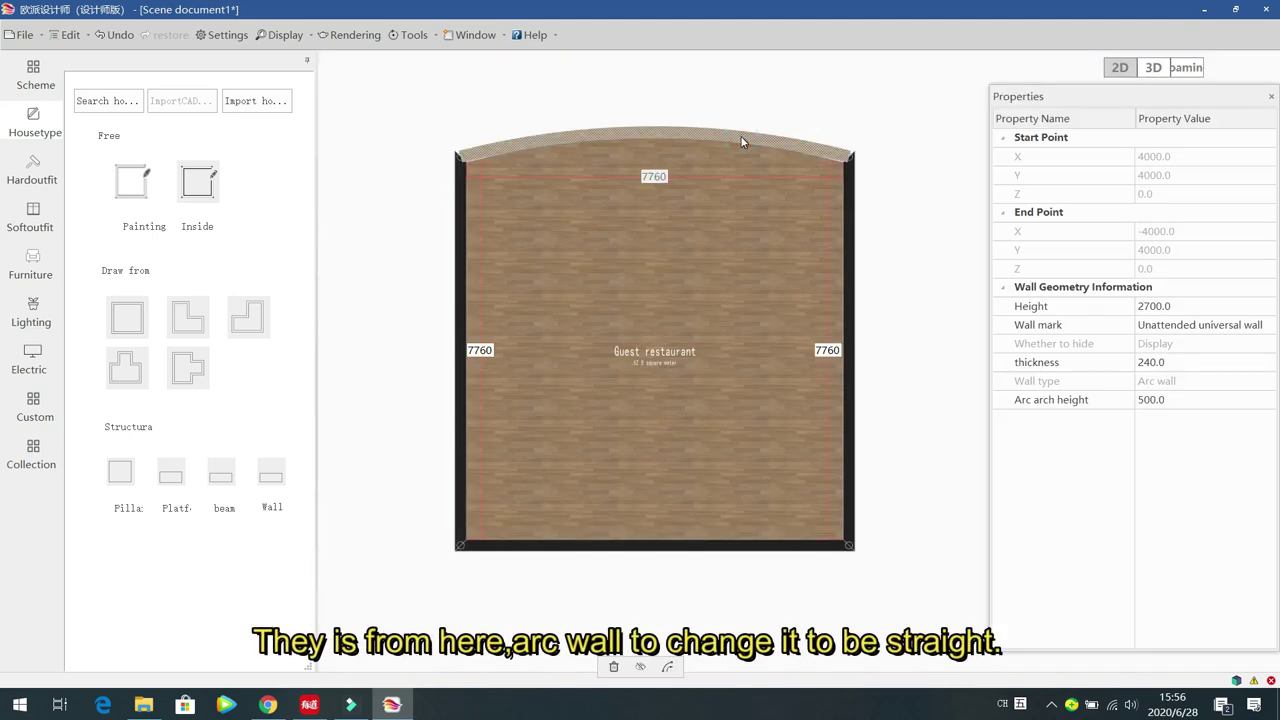
{"action": "left_click", "coordinate": [668, 667]}
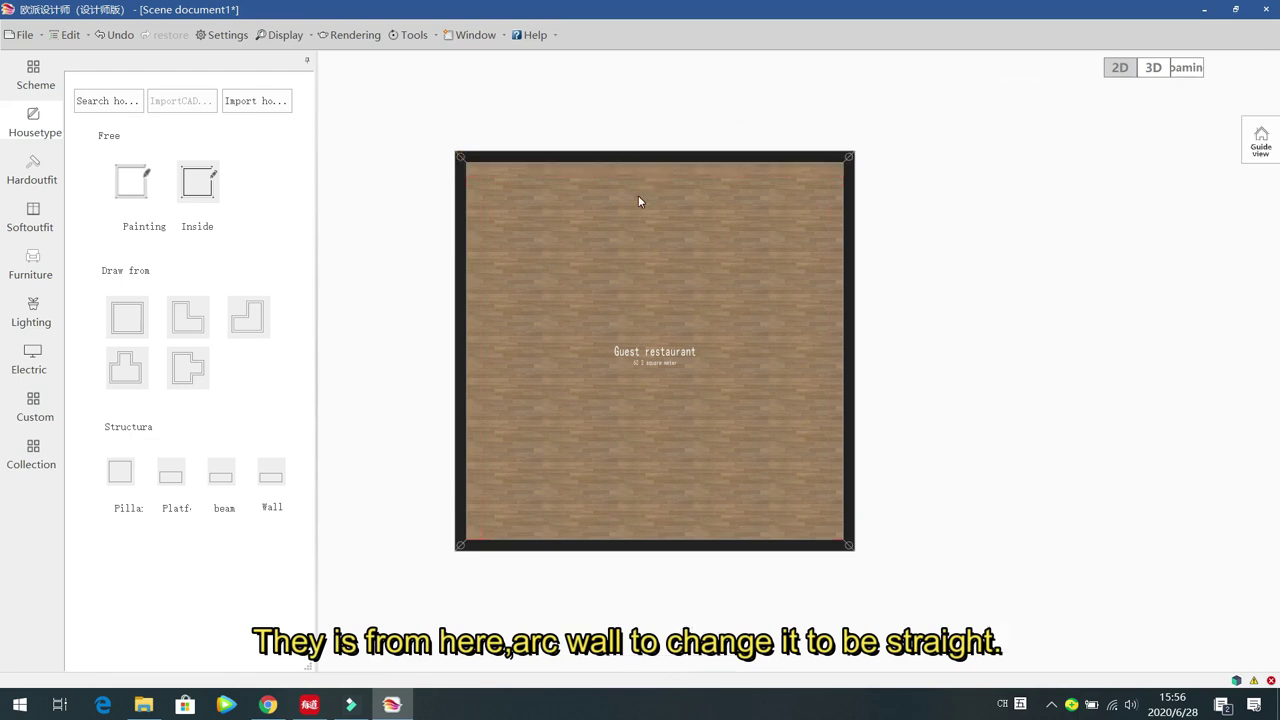
{"action": "left_click", "coordinate": [625, 155]}
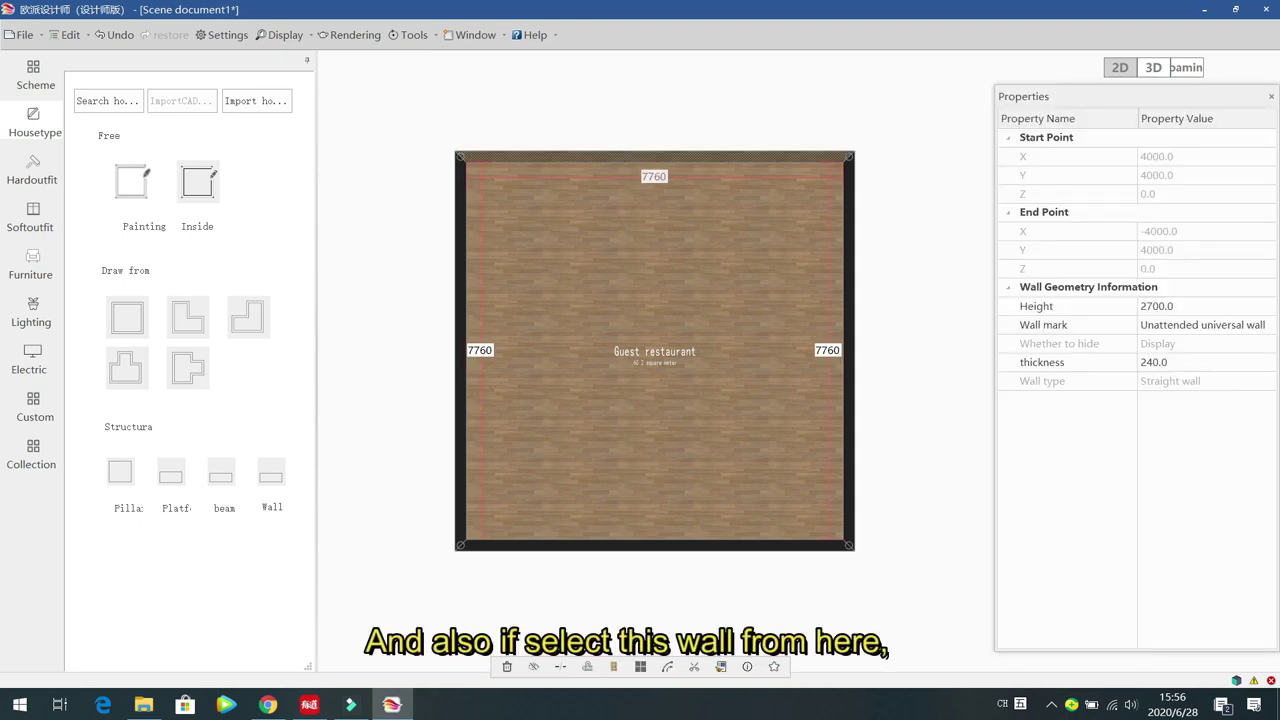
{"action": "left_click", "coordinate": [560, 666]}
{"action": "key", "text": "Escape"}
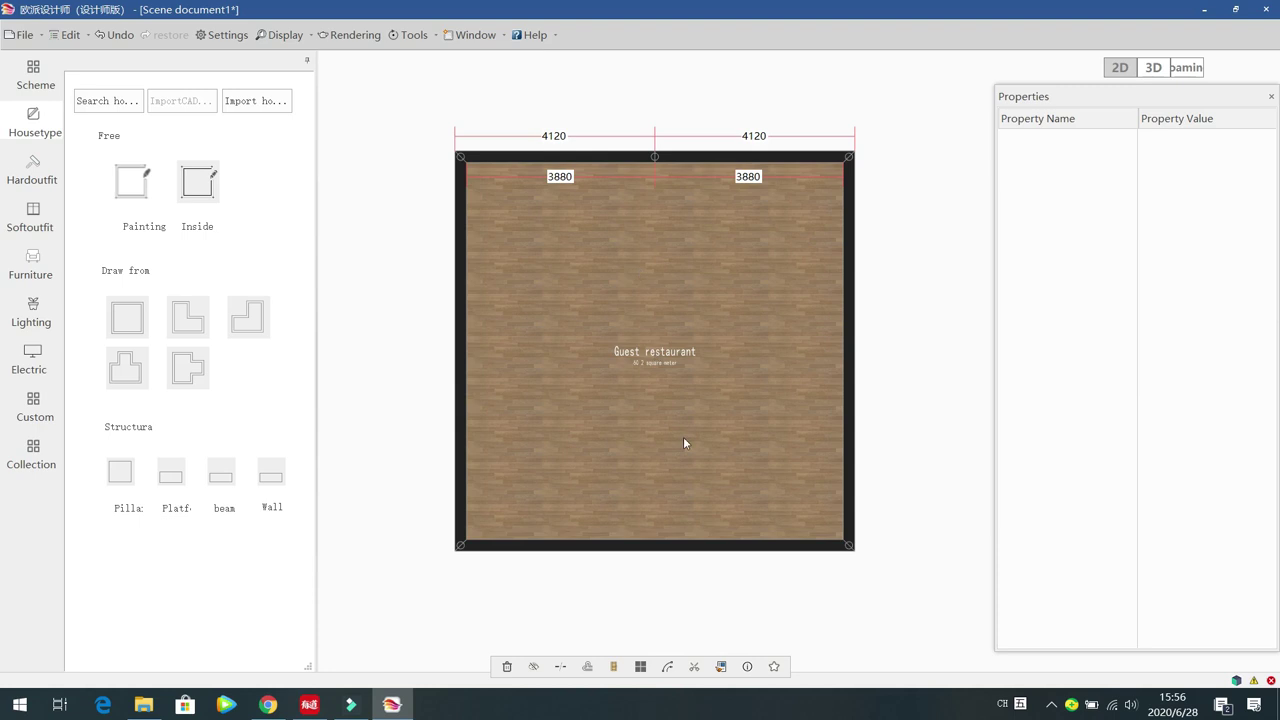
{"action": "left_click", "coordinate": [694, 666]}
{"action": "key", "text": "Escape"}
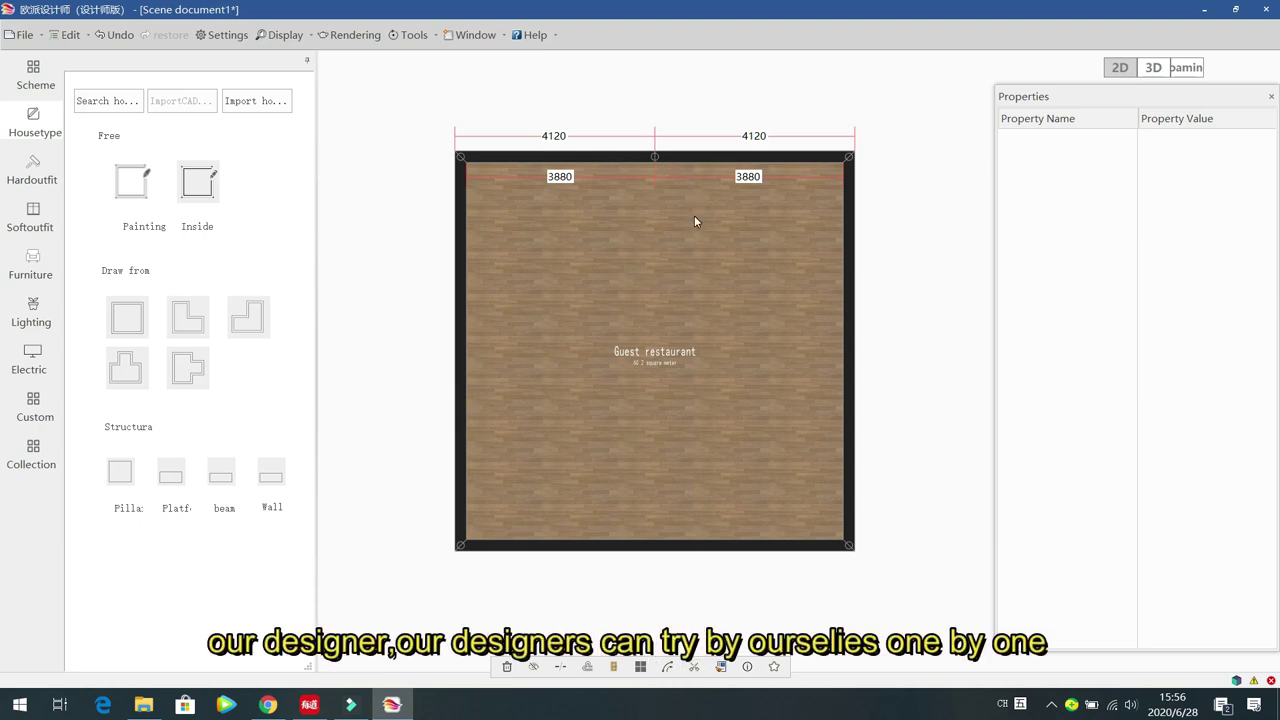
Step: Drag the left half of the top wall down to make the room L-shaped
{"action": "left_click", "coordinate": [599, 156]}
{"action": "left_click_drag", "start_coordinate": [599, 156], "coordinate": [580, 237]}
{"action": "left_click", "coordinate": [580, 281]}
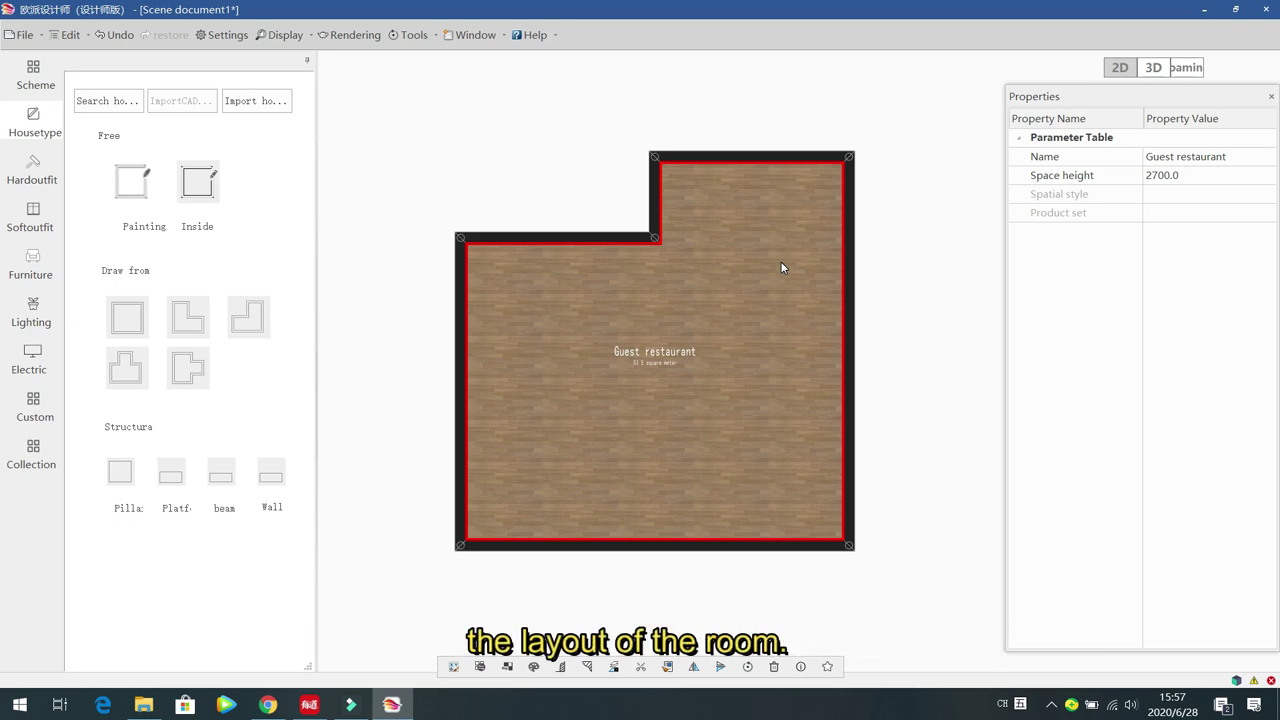
Step: Orbit the L-shaped Guest restaurant left and right in Roaming view to inspect its walls
{"action": "left_click", "coordinate": [1178, 72]}
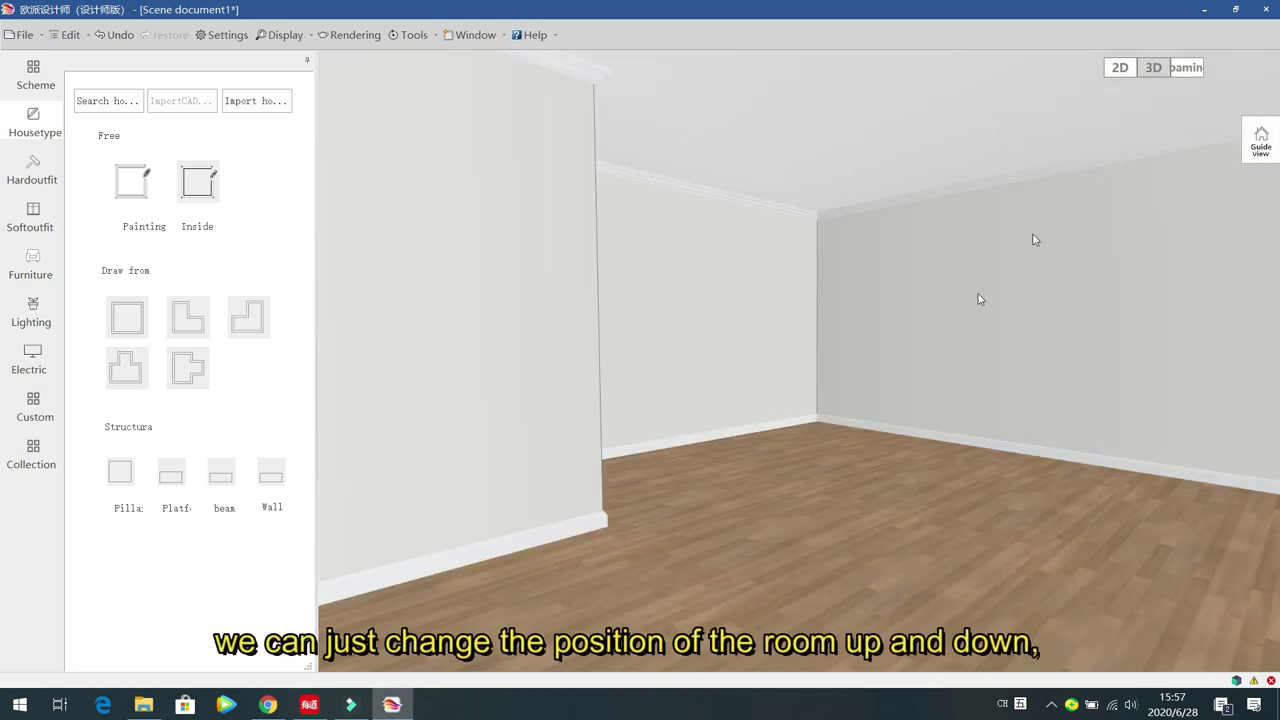
{"action": "mouse_move", "coordinate": [962, 297]}
{"action": "left_mouse_down"}
{"action": "mouse_move", "coordinate": [916, 324]}
{"action": "mouse_move", "coordinate": [766, 329]}
{"action": "mouse_move", "coordinate": [840, 320]}
{"action": "mouse_move", "coordinate": [869, 337]}
{"action": "mouse_move", "coordinate": [834, 331]}
{"action": "mouse_move", "coordinate": [837, 274]}
{"action": "mouse_move", "coordinate": [840, 346]}
{"action": "mouse_move", "coordinate": [684, 344]}
{"action": "mouse_move", "coordinate": [860, 337]}
{"action": "mouse_move", "coordinate": [851, 354]}
{"action": "mouse_move", "coordinate": [828, 351]}
{"action": "left_mouse_up"}
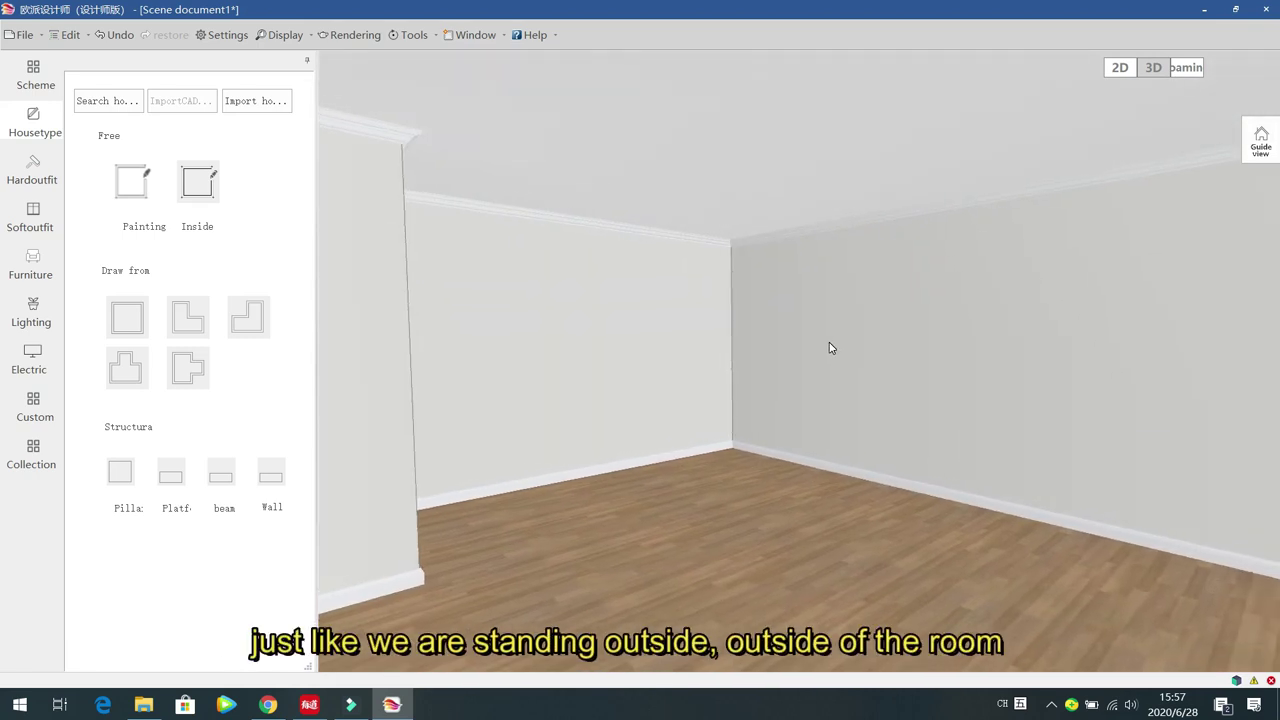
{"action": "mouse_move", "coordinate": [968, 352]}
{"action": "left_mouse_down"}
{"action": "mouse_move", "coordinate": [520, 357]}
{"action": "mouse_move", "coordinate": [654, 373]}
{"action": "left_mouse_up"}
{"action": "left_click_drag", "start_coordinate": [578, 363], "coordinate": [975, 358]}
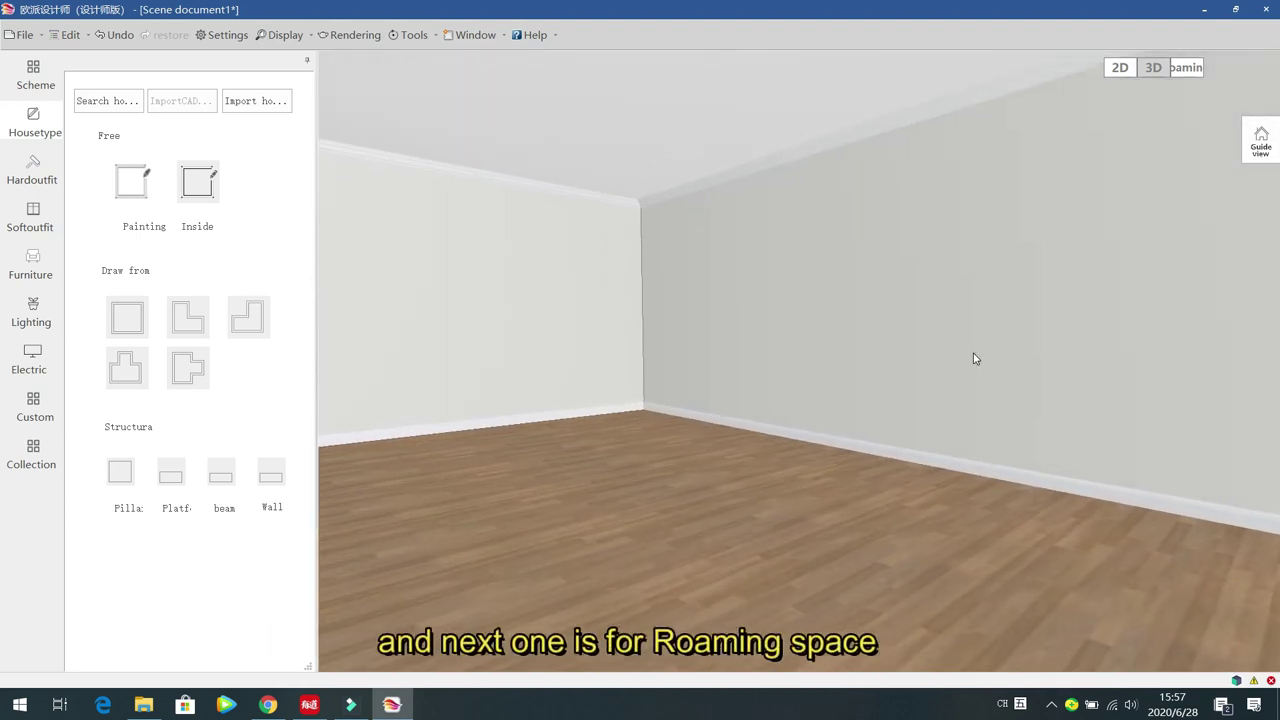
Step: Reset the walk-through camera with Roaming and turn to face the inner corner walls
{"action": "left_click", "coordinate": [1188, 68]}
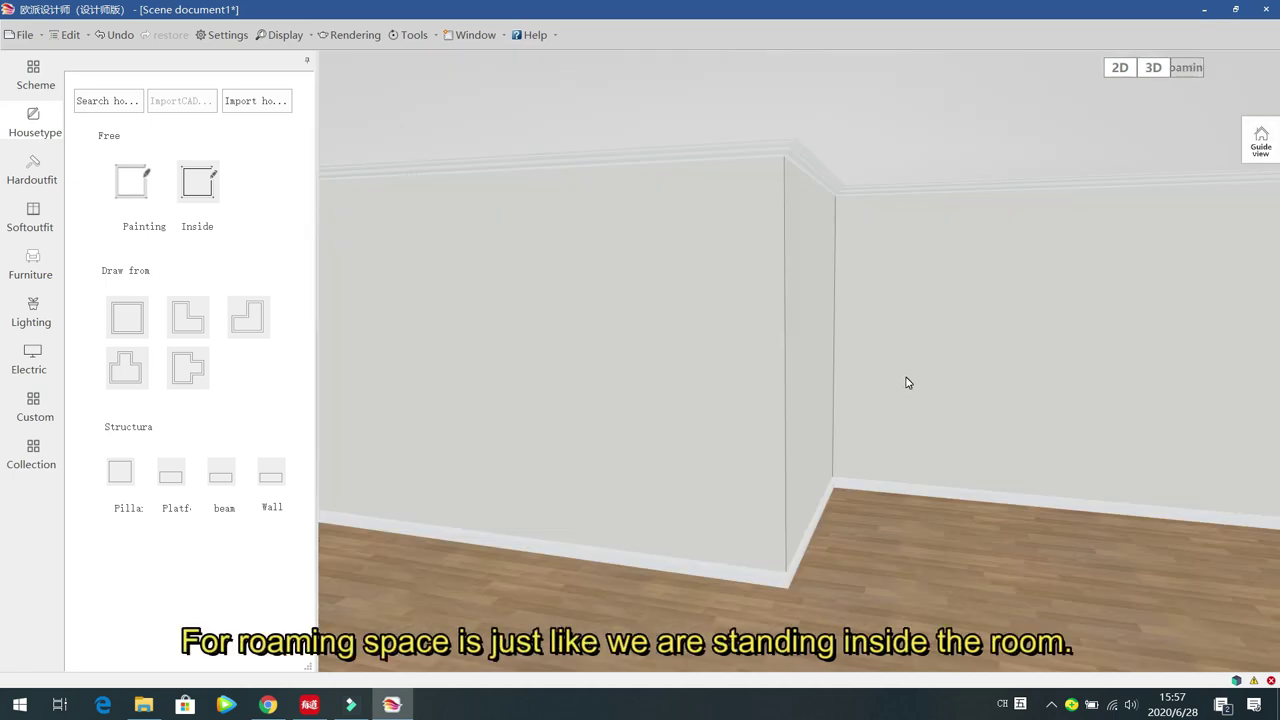
{"action": "left_click_drag", "start_coordinate": [975, 365], "coordinate": [820, 378]}
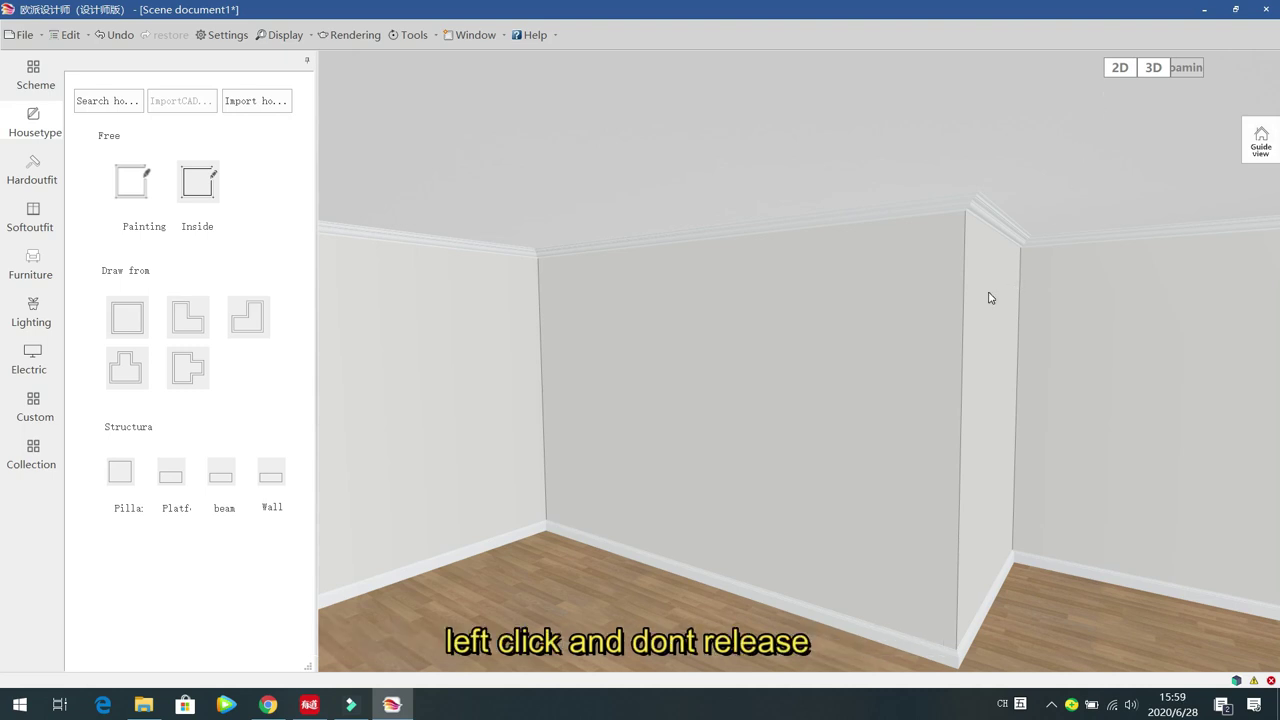
Step: Turn the view, dismiss the 'Not saved for 30 minutes' reminder, and select the back wall
{"action": "left_click", "coordinate": [818, 348]}
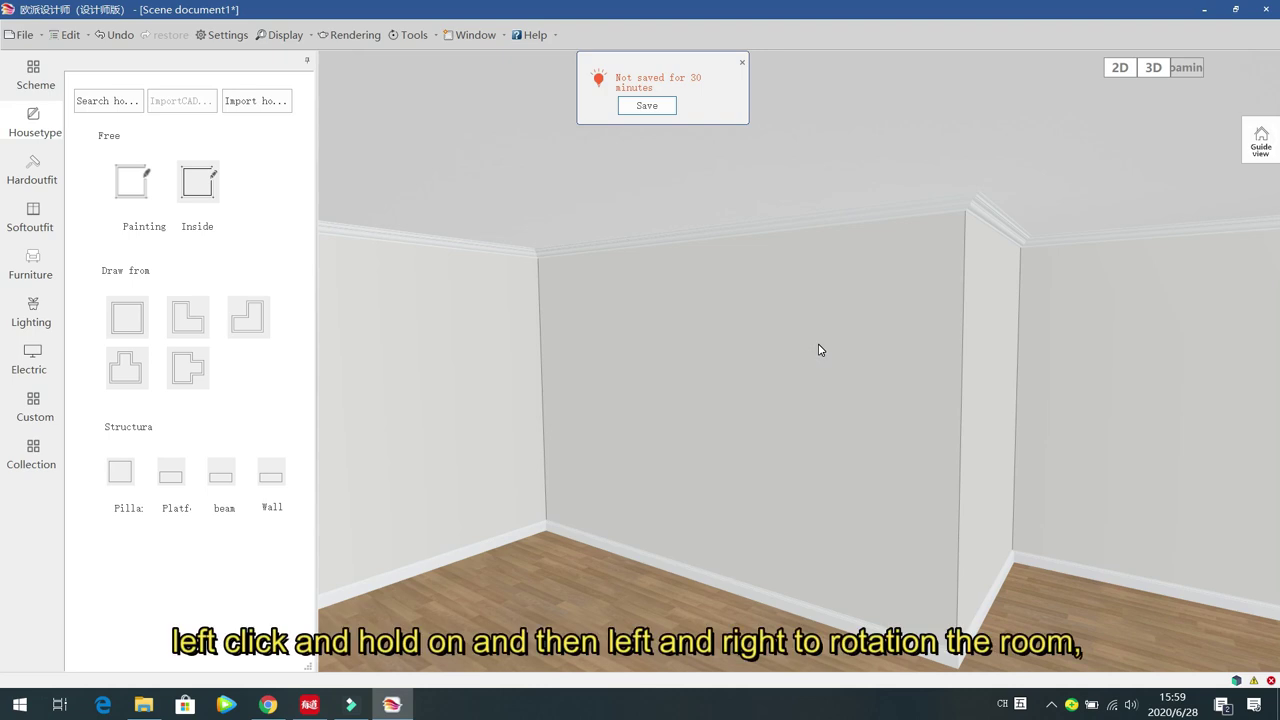
{"action": "mouse_move", "coordinate": [818, 350]}
{"action": "left_mouse_down"}
{"action": "mouse_move", "coordinate": [637, 349]}
{"action": "mouse_move", "coordinate": [929, 349]}
{"action": "mouse_move", "coordinate": [660, 340]}
{"action": "mouse_move", "coordinate": [920, 349]}
{"action": "mouse_move", "coordinate": [664, 343]}
{"action": "mouse_move", "coordinate": [837, 357]}
{"action": "mouse_move", "coordinate": [837, 303]}
{"action": "mouse_move", "coordinate": [829, 422]}
{"action": "mouse_move", "coordinate": [823, 280]}
{"action": "mouse_move", "coordinate": [829, 403]}
{"action": "mouse_move", "coordinate": [826, 296]}
{"action": "mouse_move", "coordinate": [817, 349]}
{"action": "left_mouse_up"}
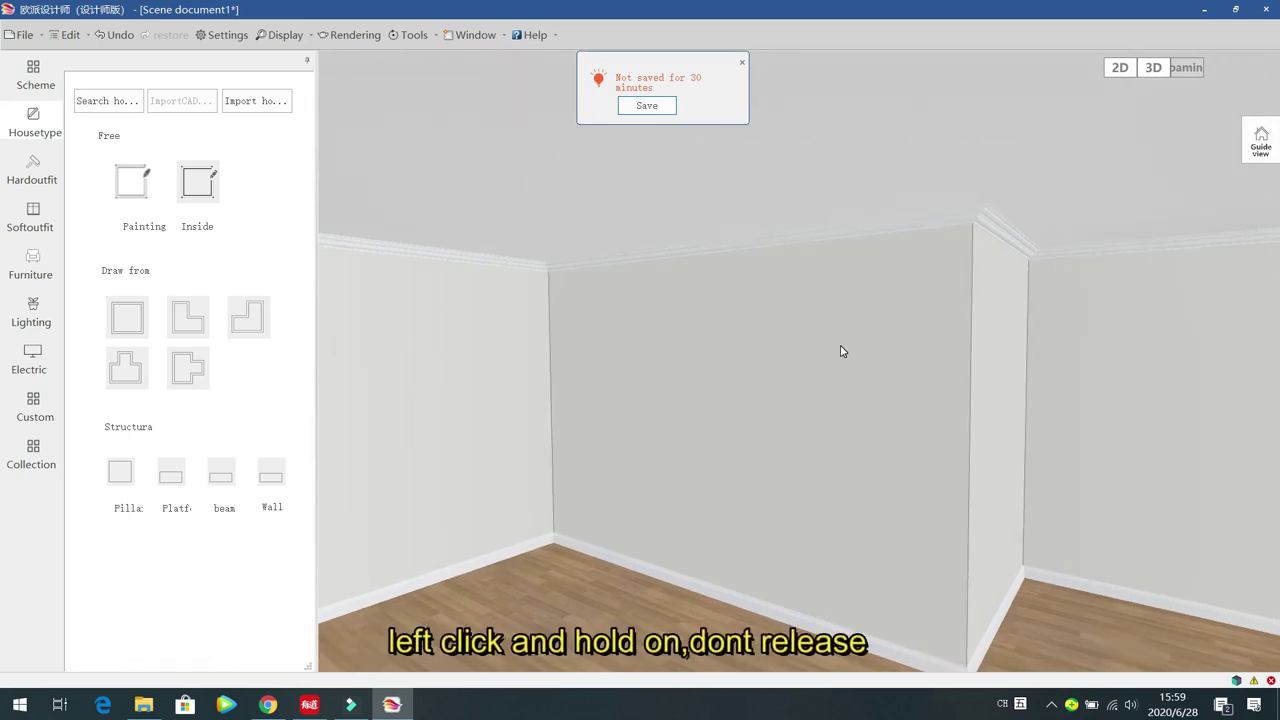
{"action": "left_click_drag", "start_coordinate": [840, 351], "coordinate": [931, 339]}
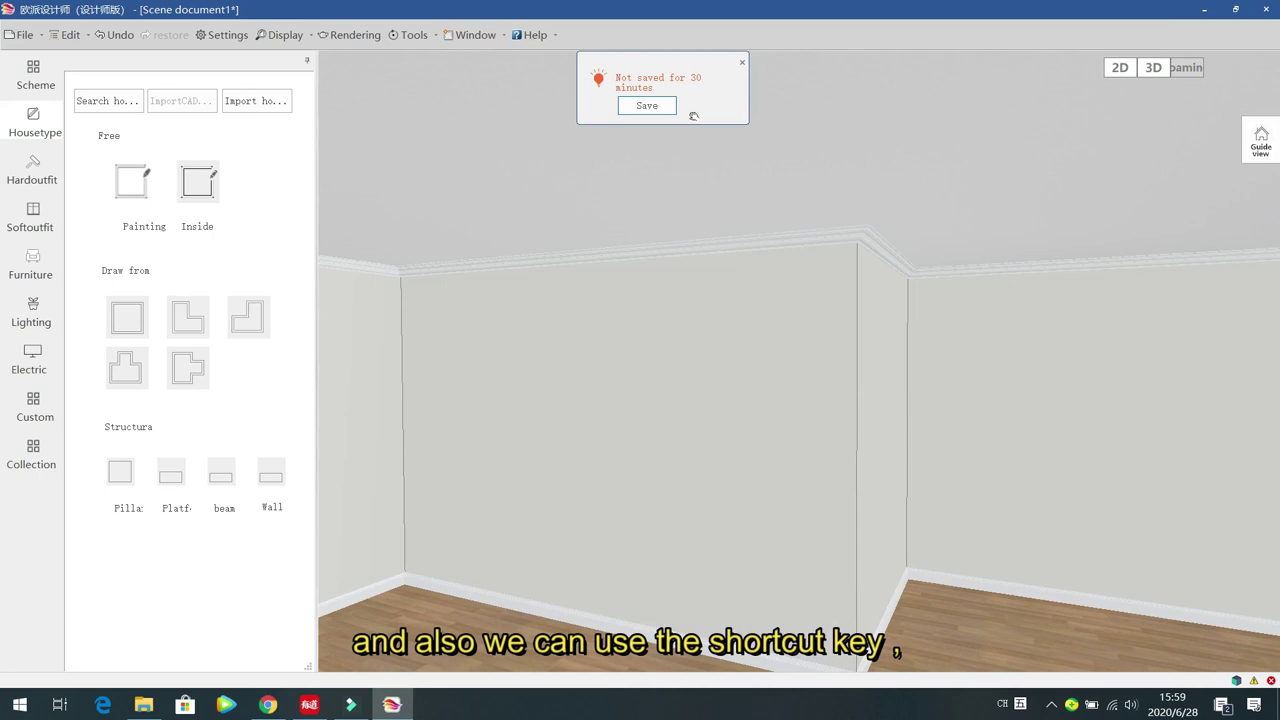
{"action": "left_click", "coordinate": [742, 62]}
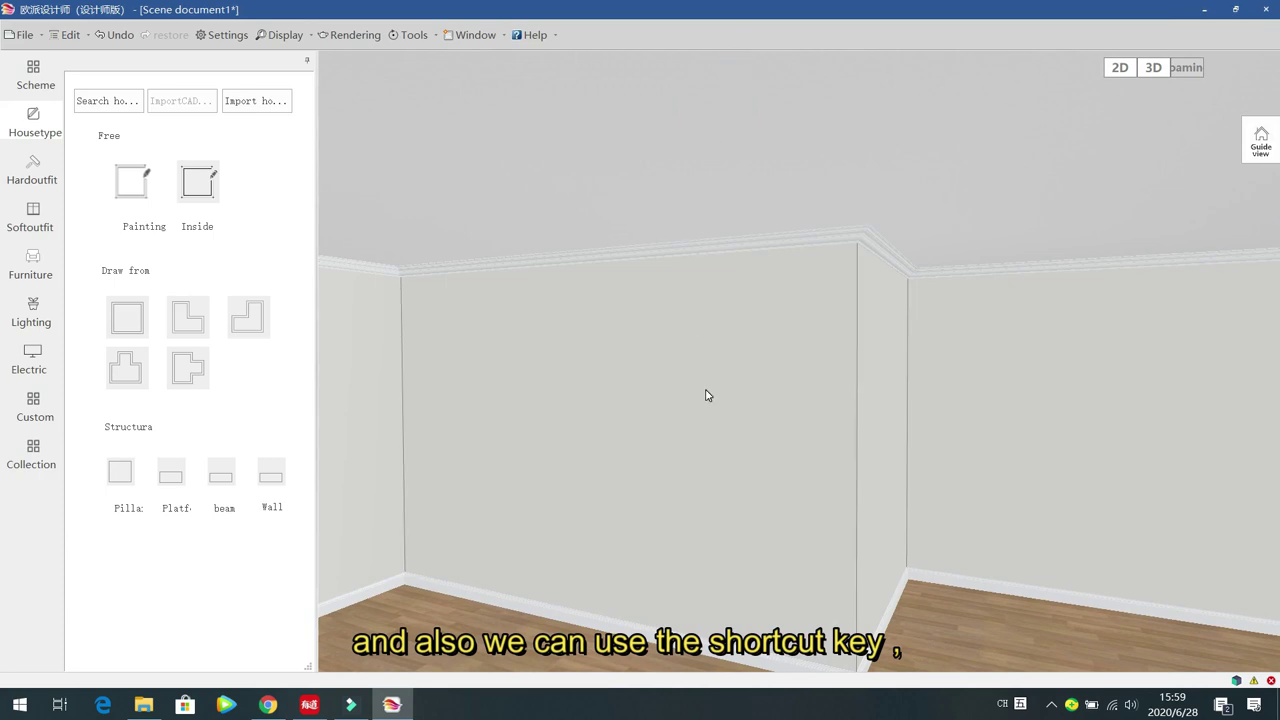
{"action": "left_click", "coordinate": [706, 395]}
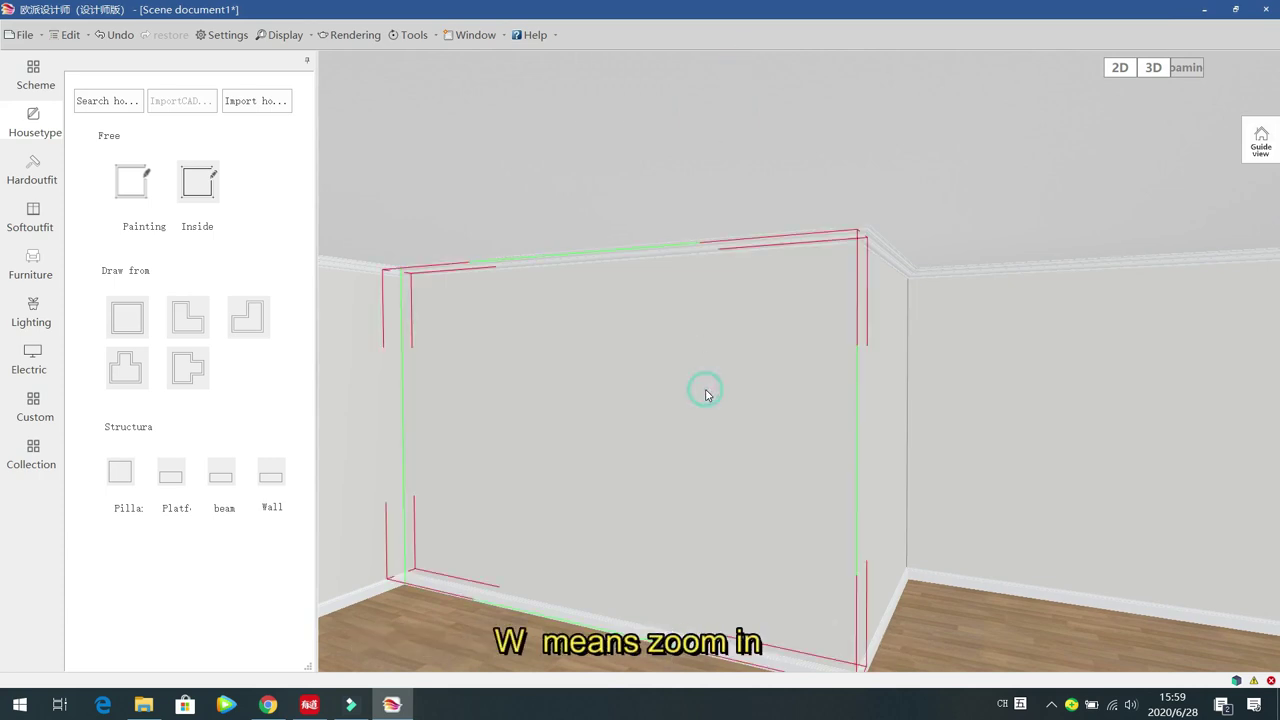
Step: Select the whole room and walk the camera toward and away from the wall with W/S
{"action": "left_click", "coordinate": [931, 616]}
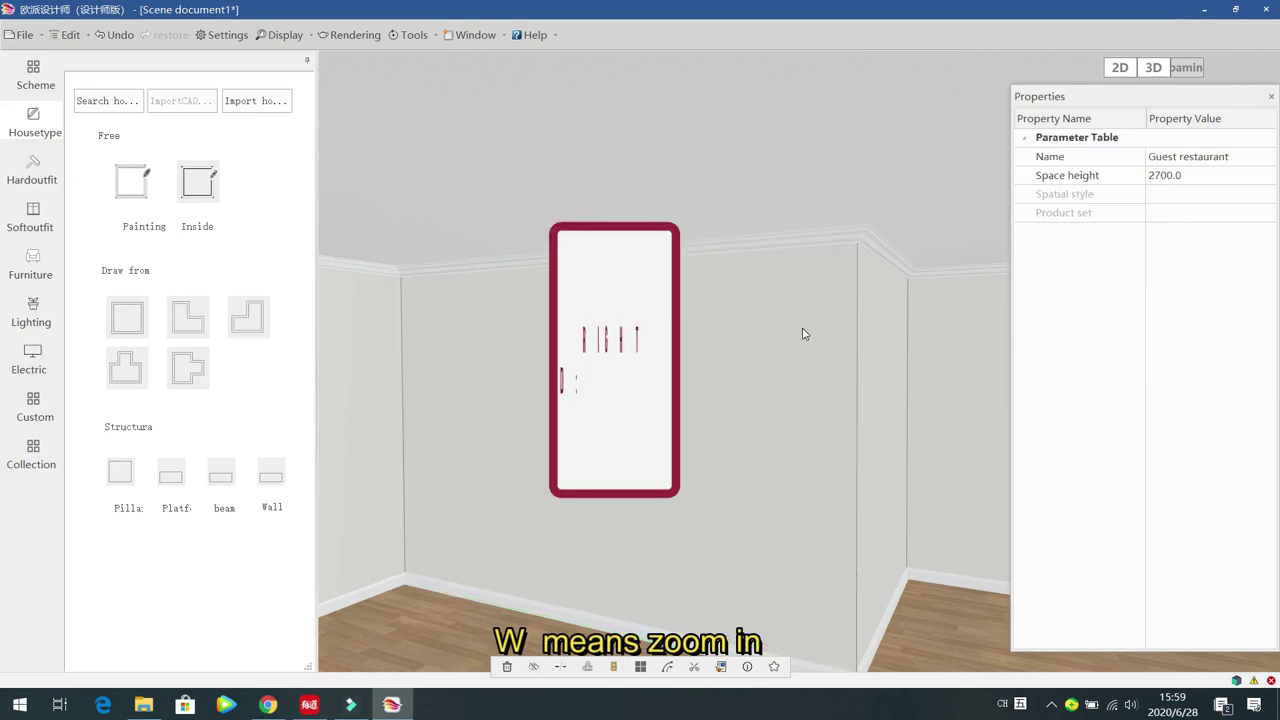
{"action": "key", "text": "w"}
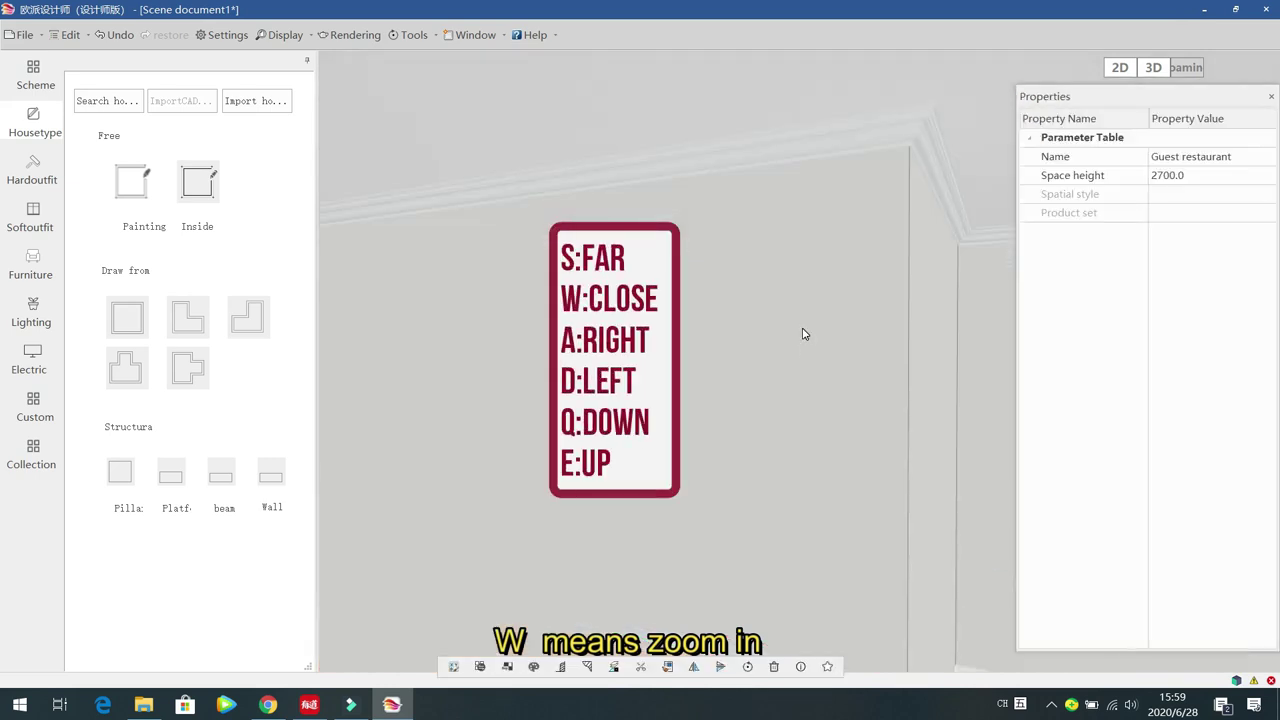
{"action": "key", "text": "s"}
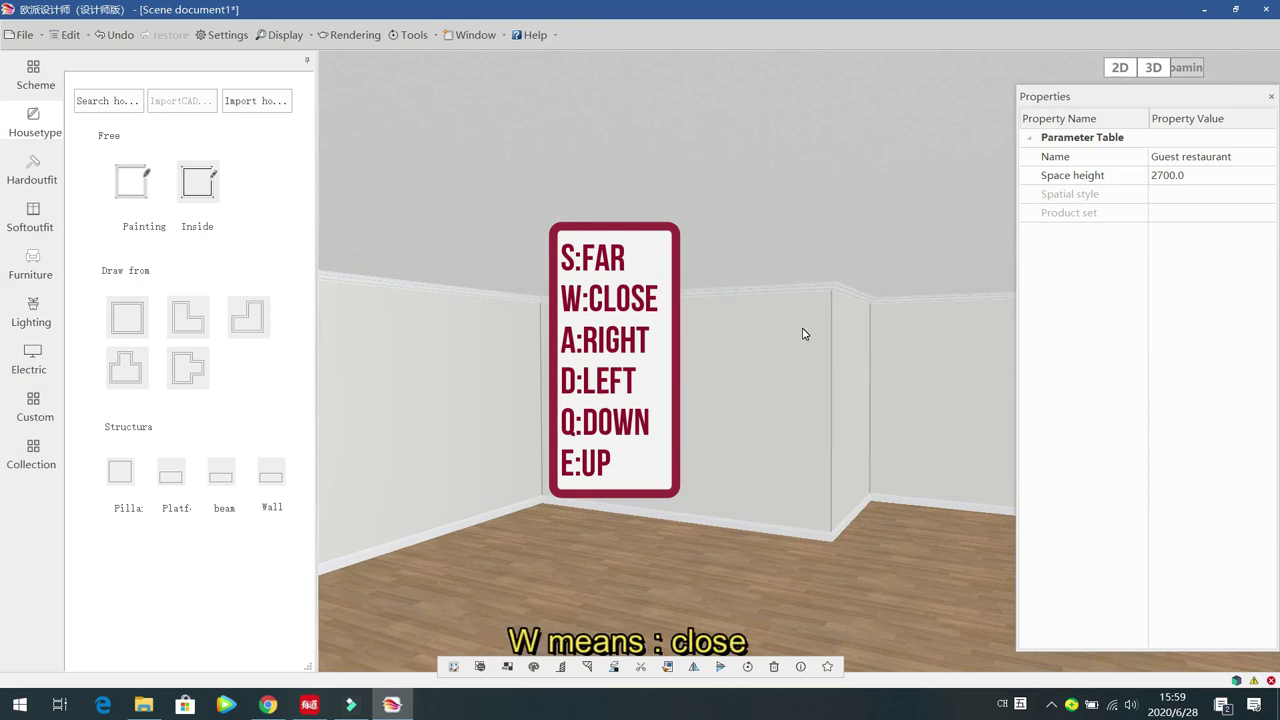
{"action": "key", "text": "w"}
{"action": "key", "text": "w"}
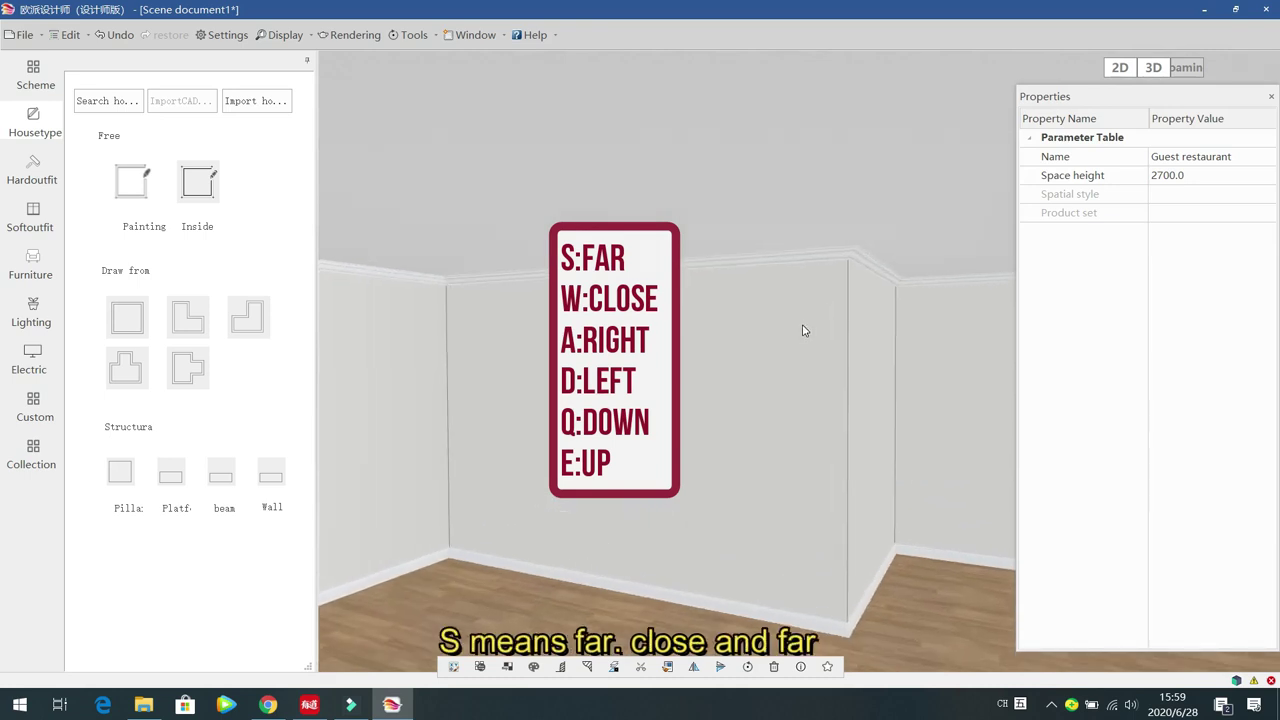
{"action": "key", "text": "s"}
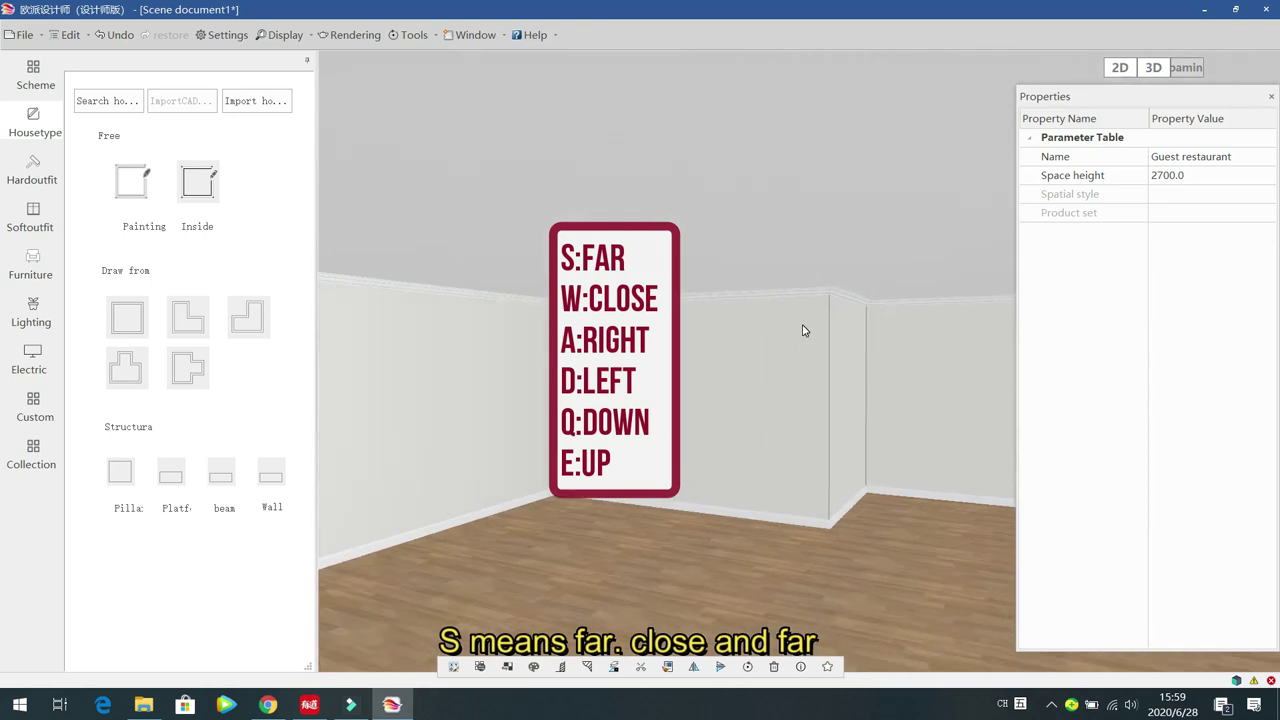
{"action": "key", "text": "w"}
{"action": "key", "text": "s"}
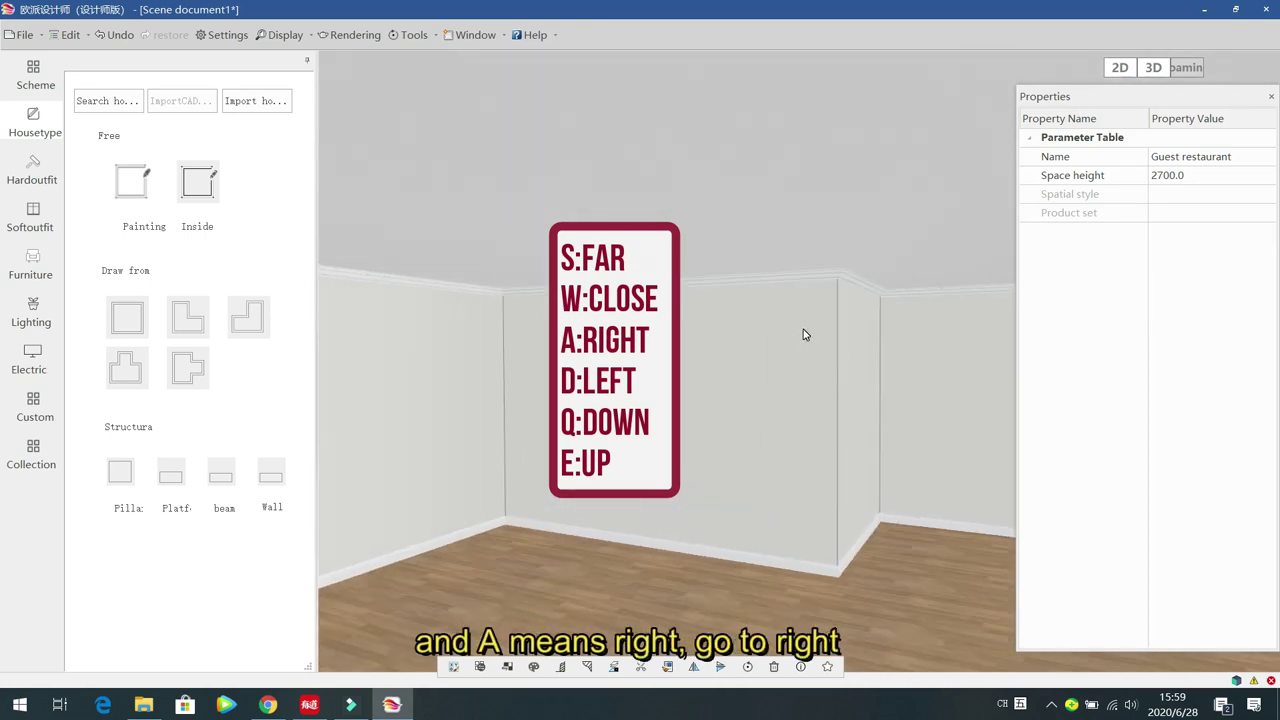
Step: Shift the camera sideways with A/D, then down and up with Q/E to eye level
{"action": "key", "text": "a"}
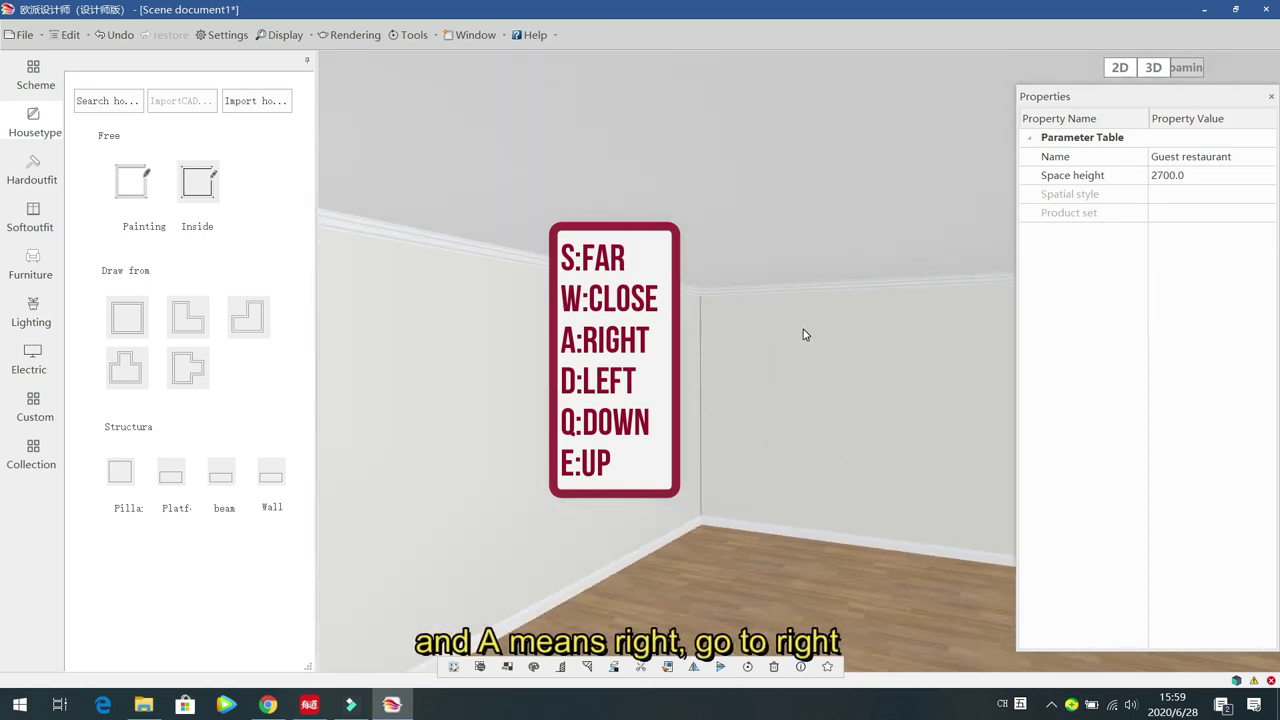
{"action": "key", "text": "a"}
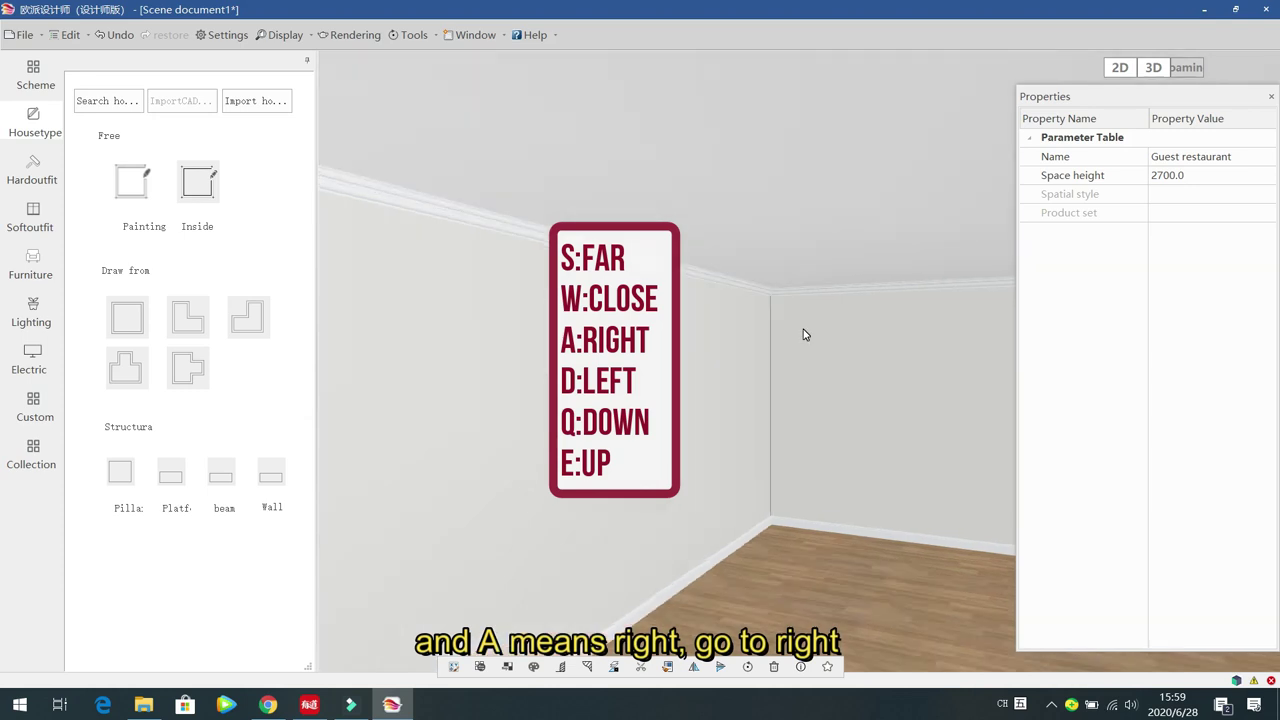
{"action": "key", "text": "d"}
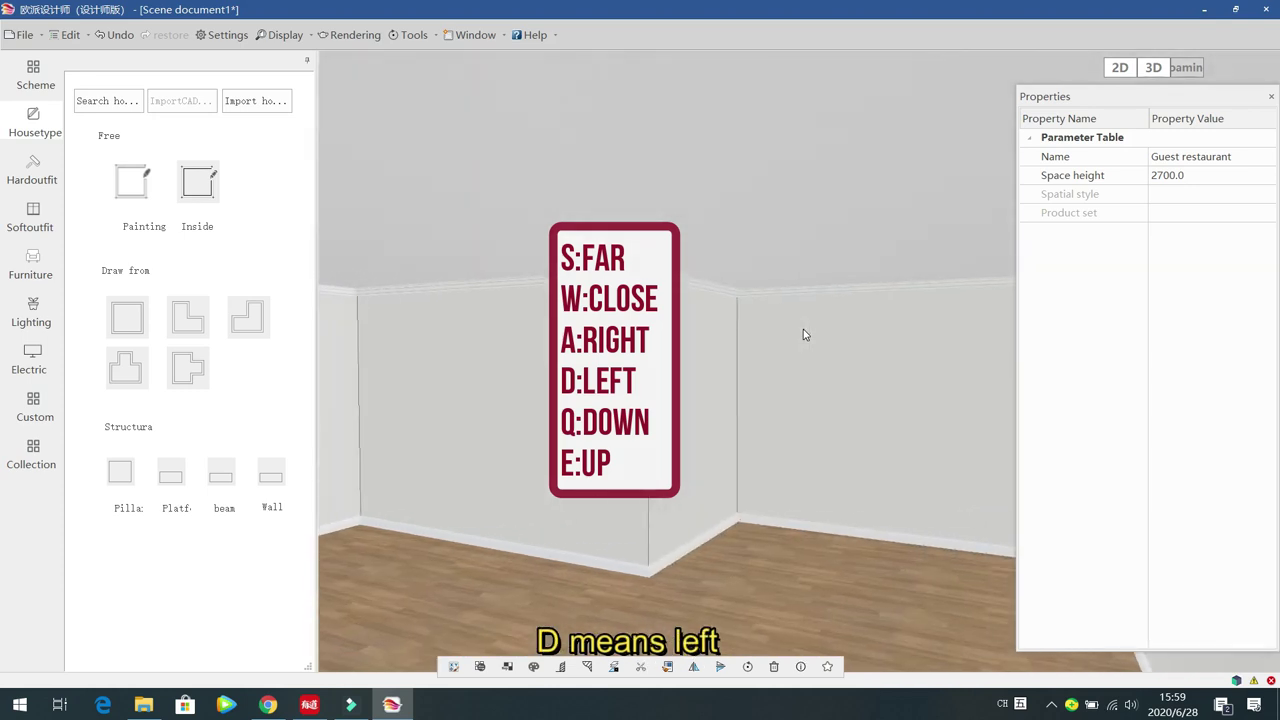
{"action": "key", "text": "a"}
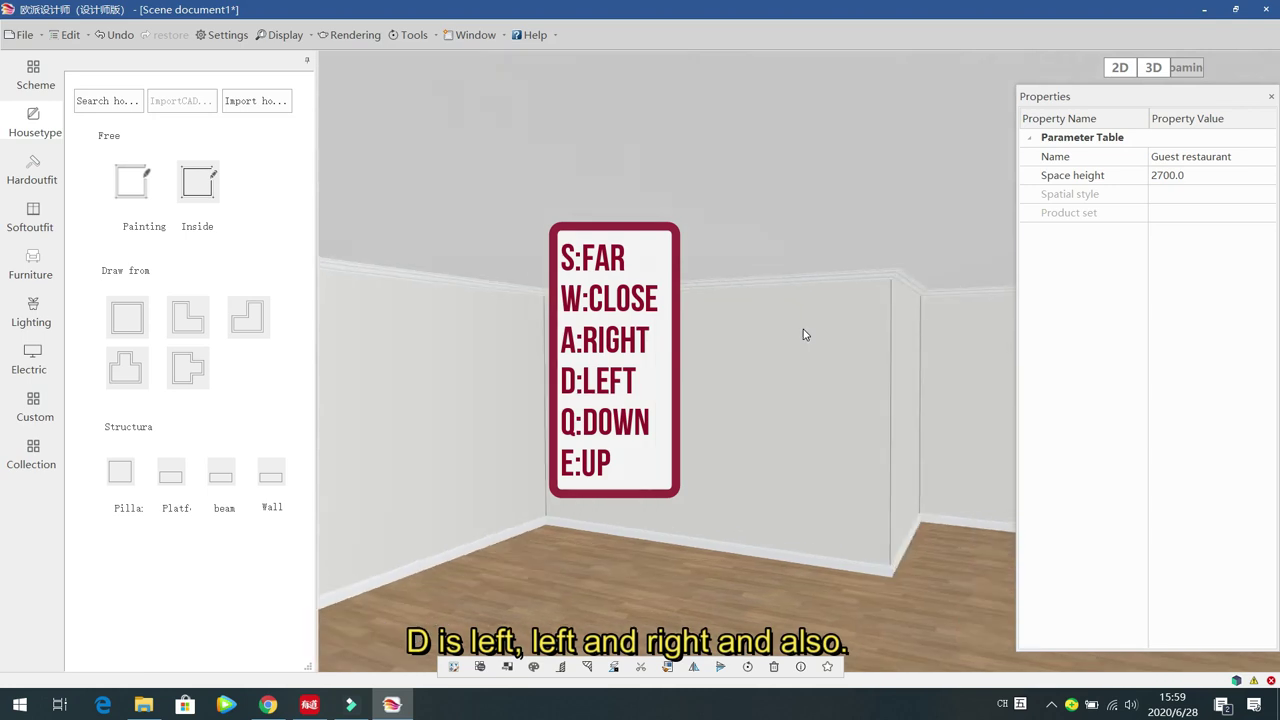
{"action": "key", "text": "d"}
{"action": "key", "text": "a"}
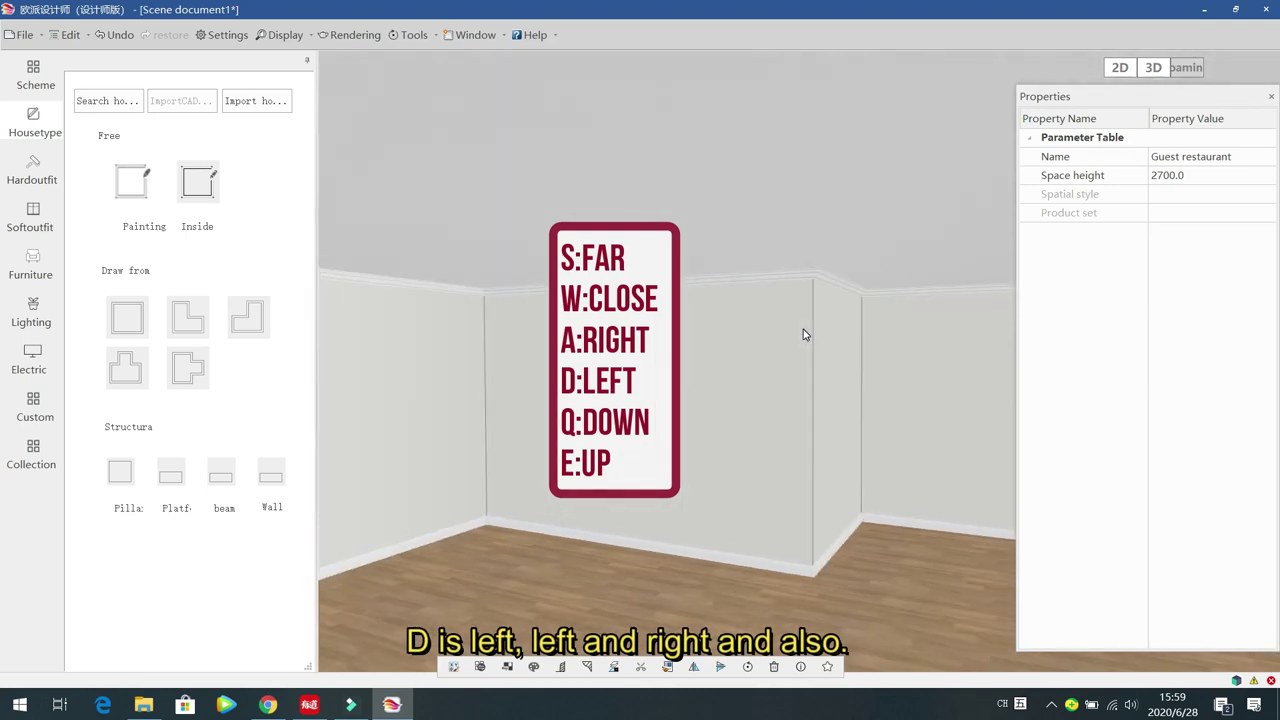
{"action": "key", "text": "q"}
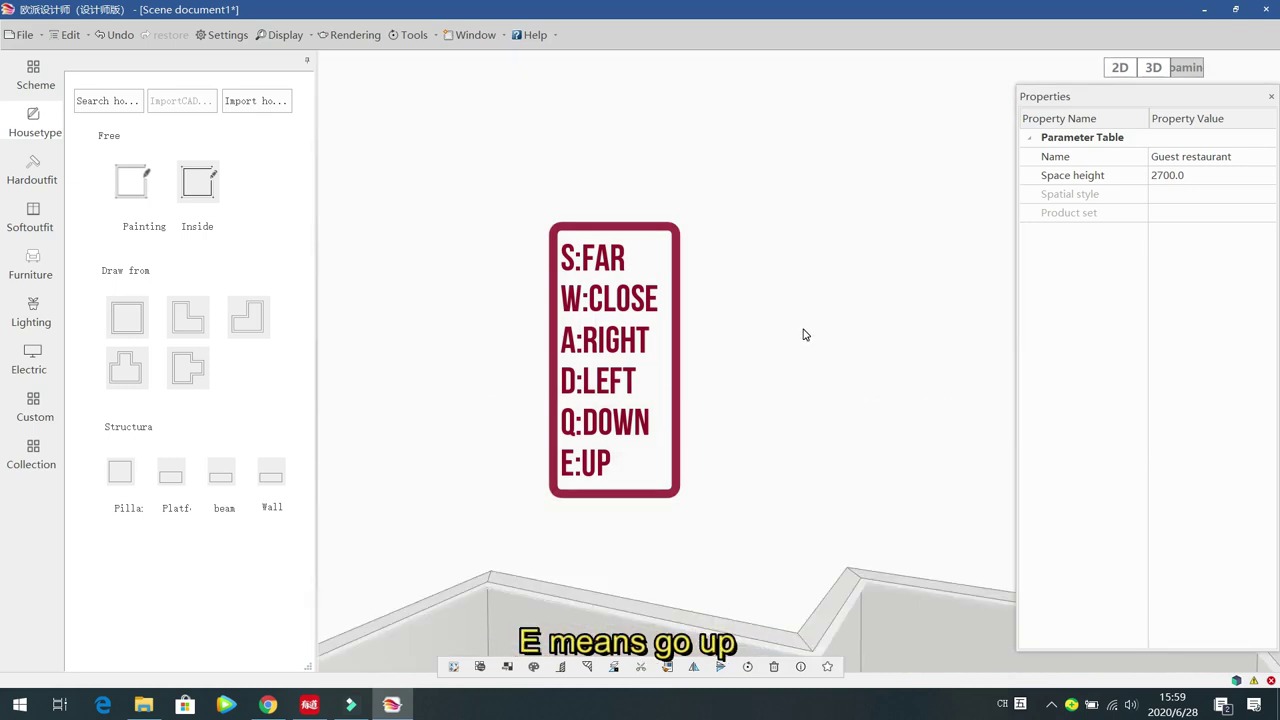
{"action": "key", "text": "q"}
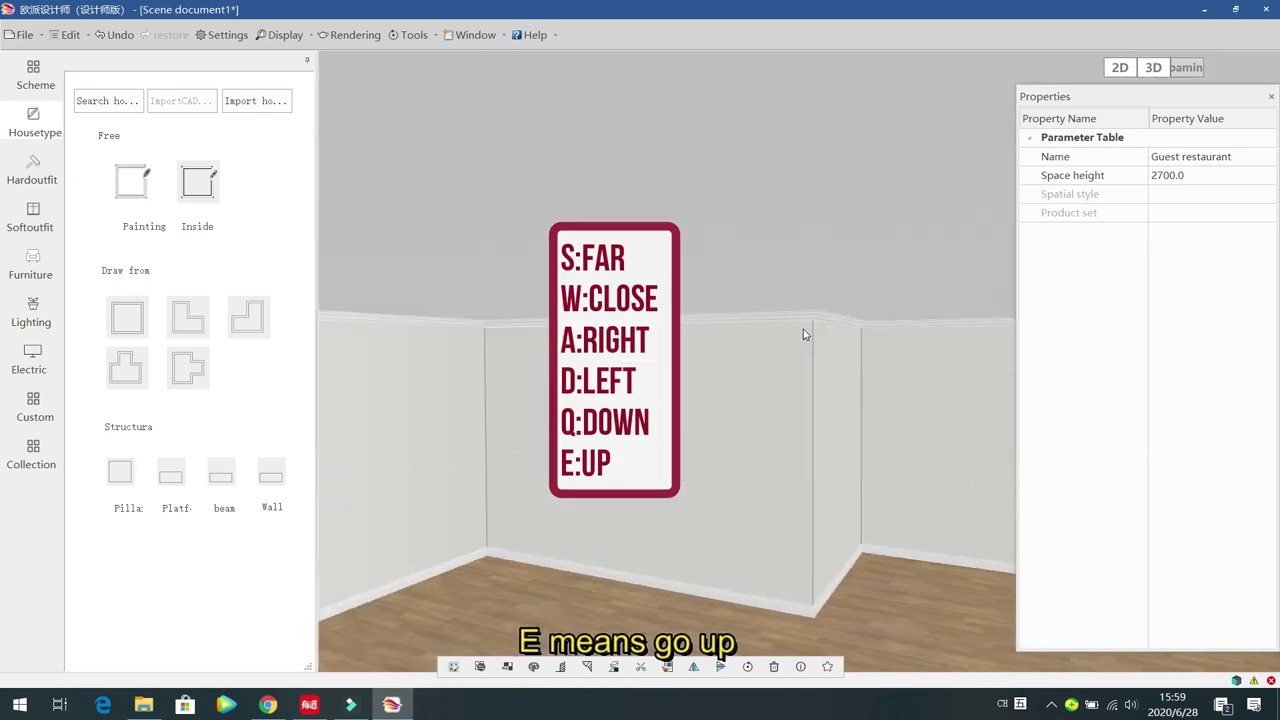
{"action": "key", "text": "e"}
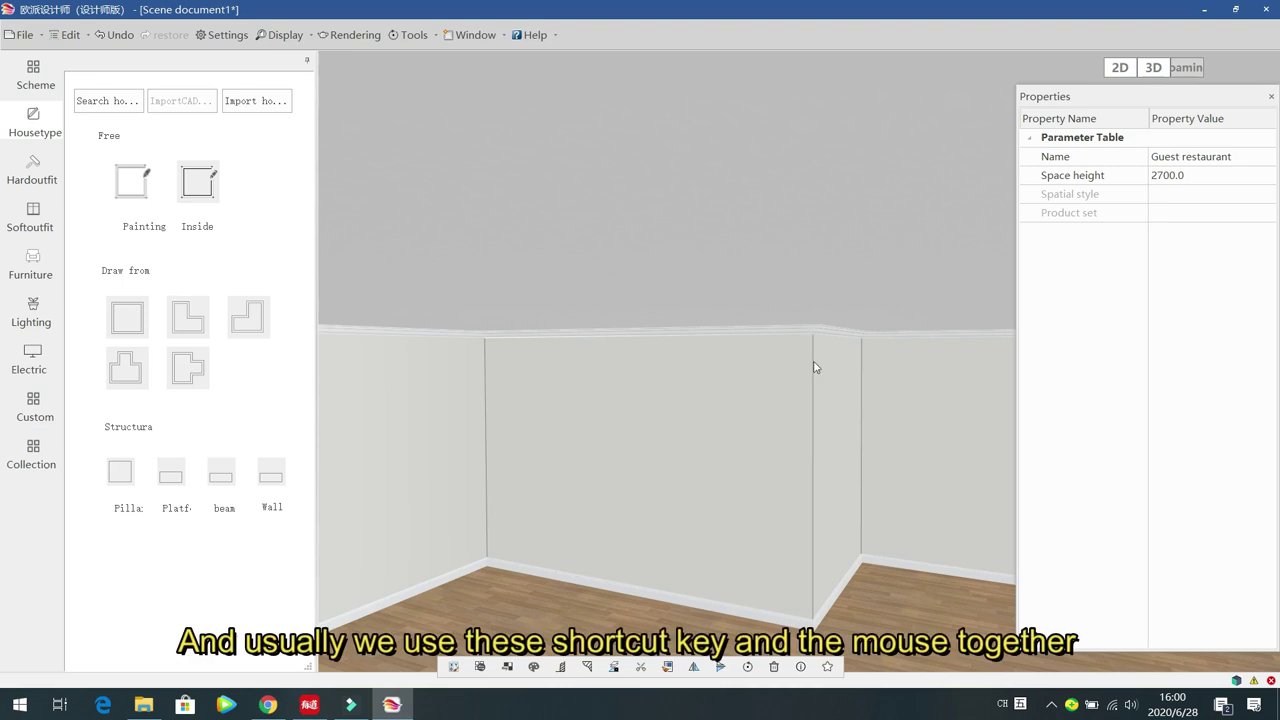
Step: Look around the room toward a corner, jump to a floor spot, and close the Properties panel
{"action": "key", "text": "Down"}
{"action": "left_click_drag", "start_coordinate": [731, 401], "coordinate": [766, 391]}
{"action": "key", "text": "Up"}
{"action": "key", "text": "Down"}
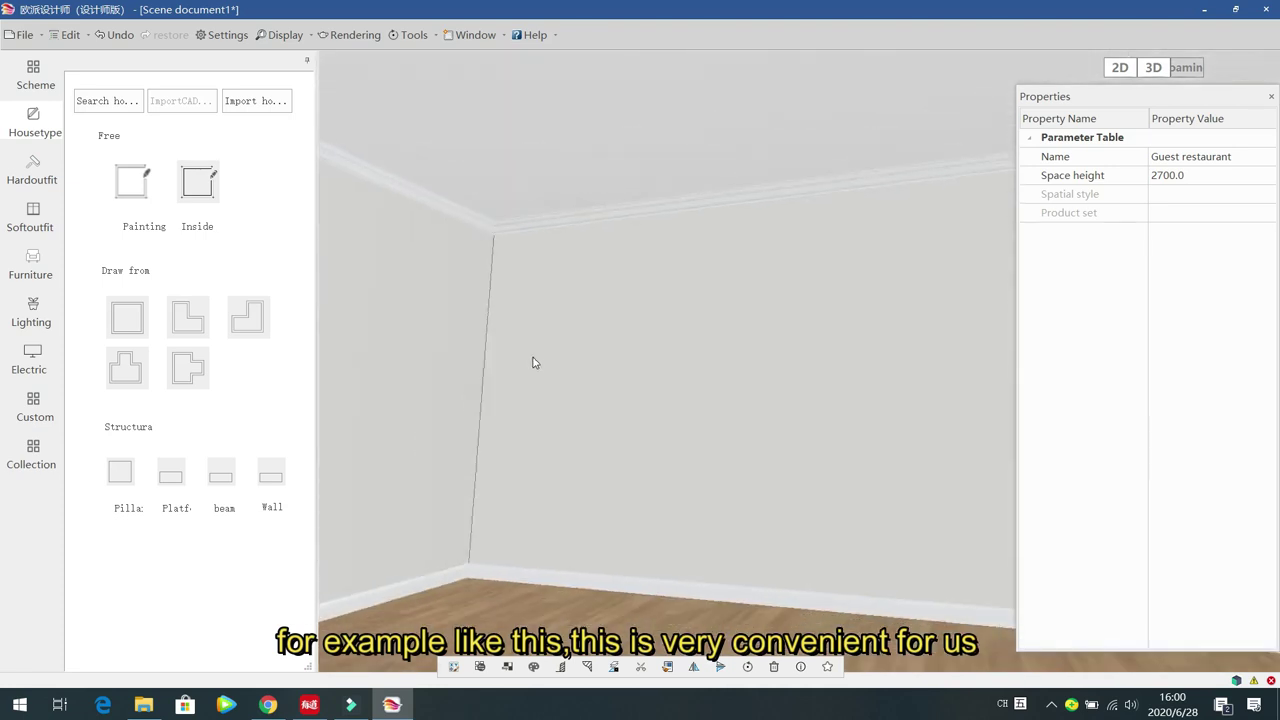
{"action": "left_click_drag", "start_coordinate": [651, 449], "coordinate": [694, 443]}
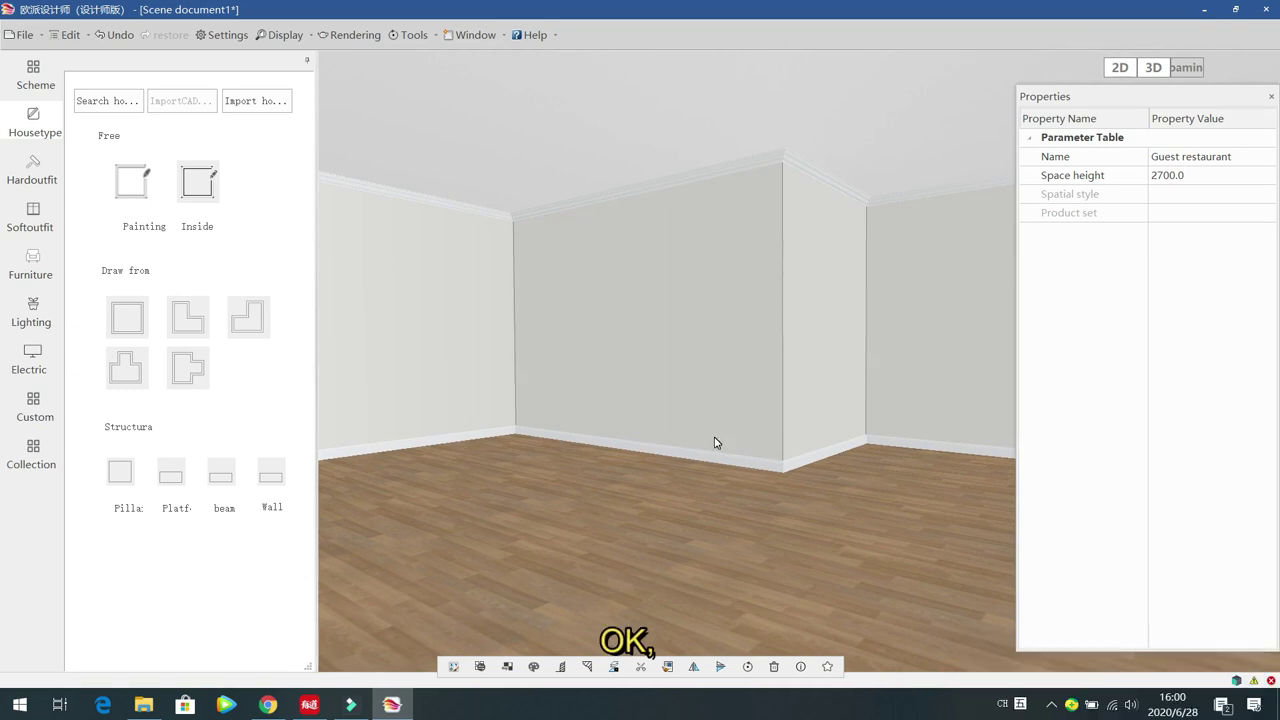
{"action": "left_click", "coordinate": [674, 526]}
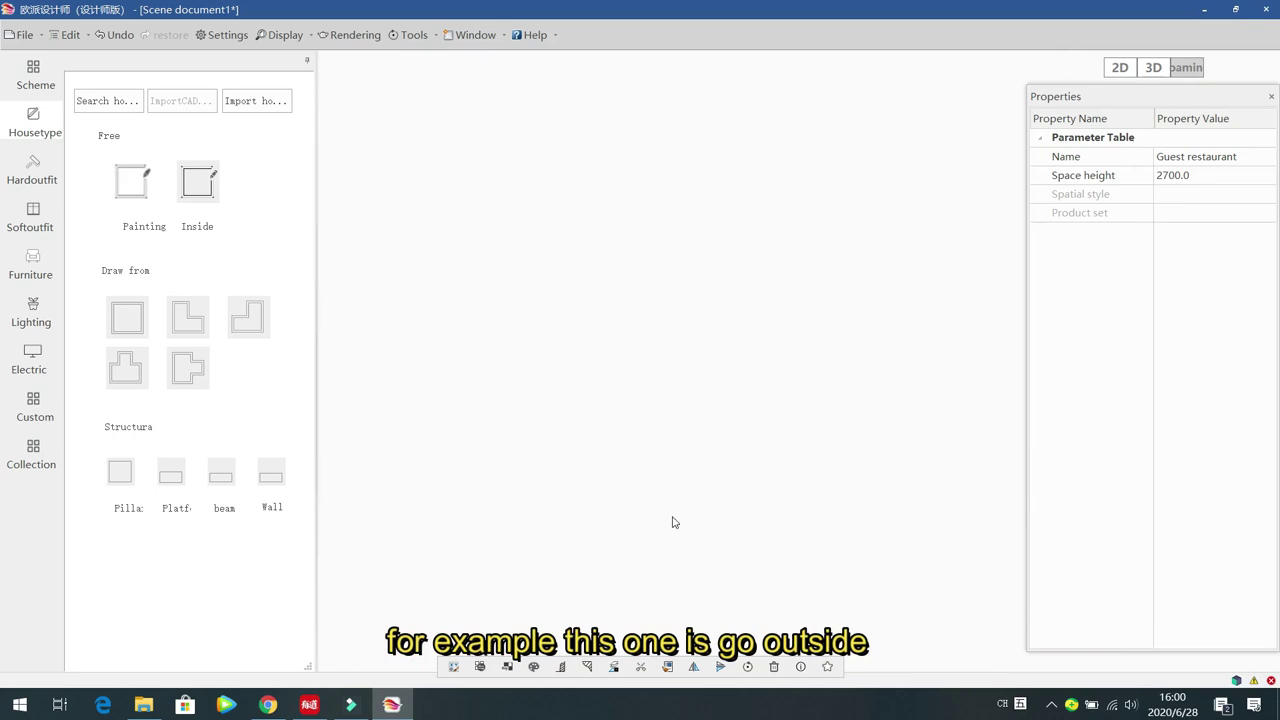
{"action": "left_click", "coordinate": [1271, 97]}
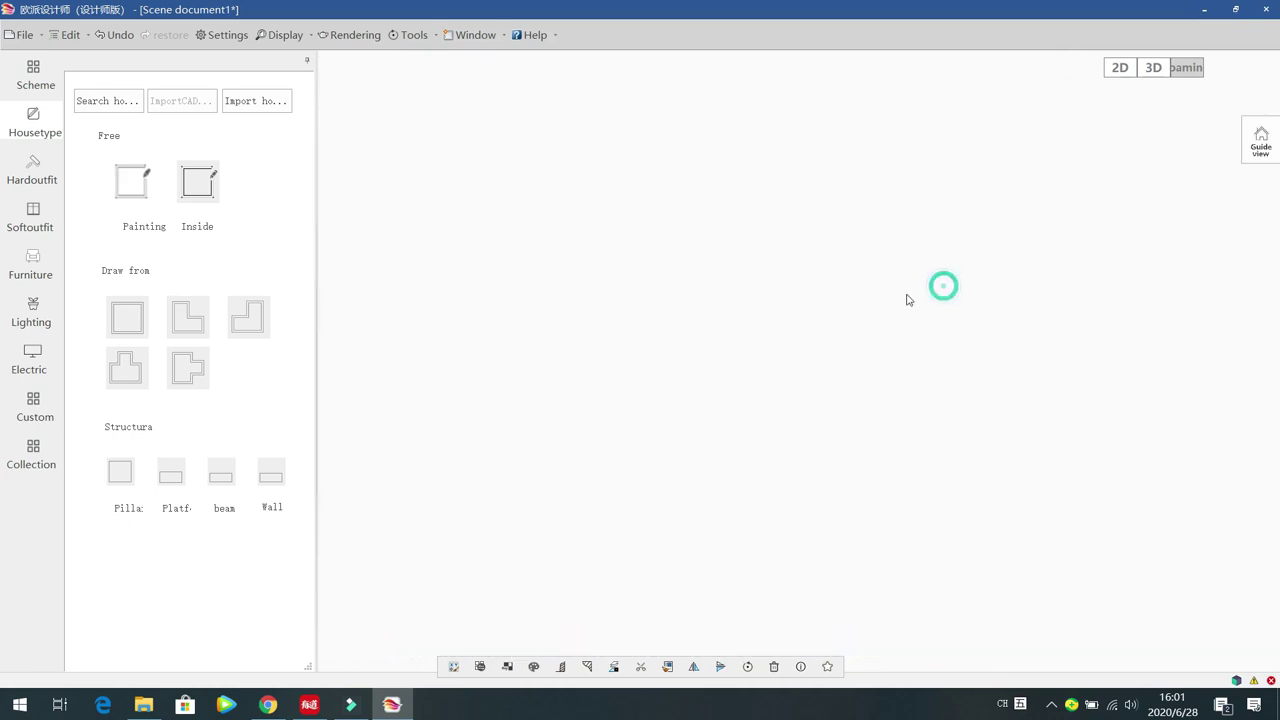
Step: Open the Guide view mini-map and place the camera in the middle of the room
{"action": "left_click", "coordinate": [796, 298]}
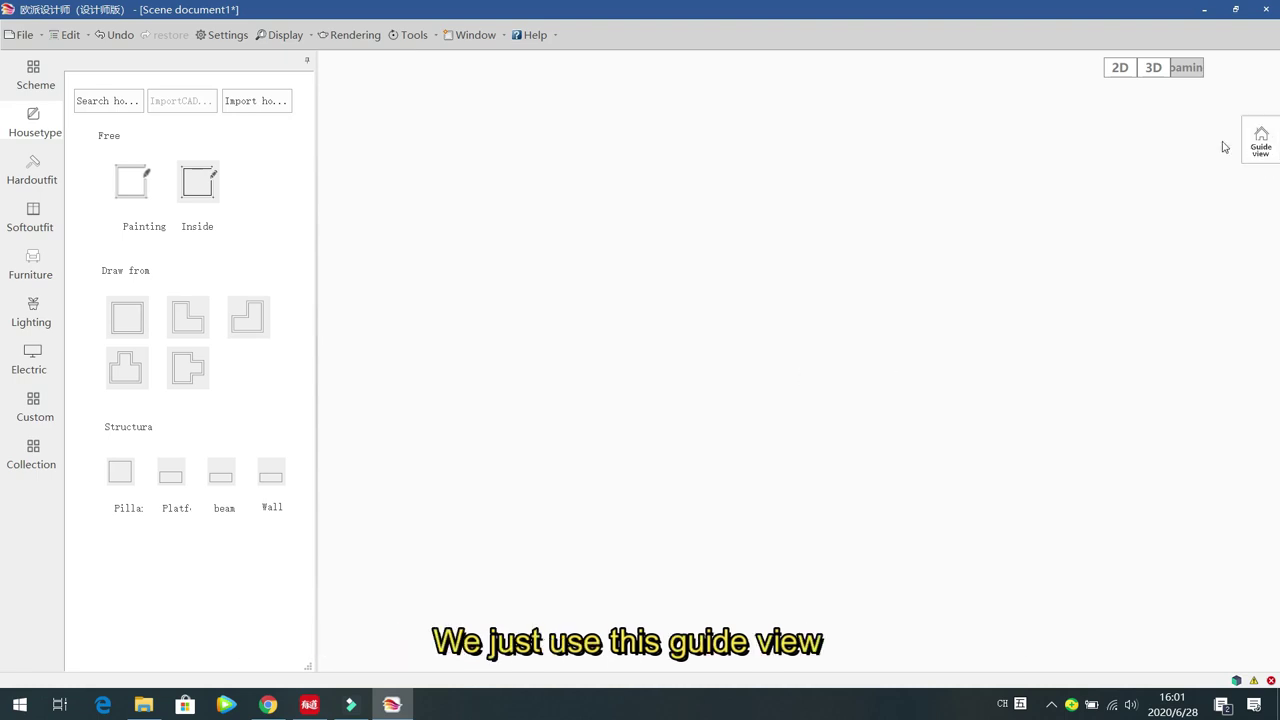
{"action": "left_click", "coordinate": [1264, 142]}
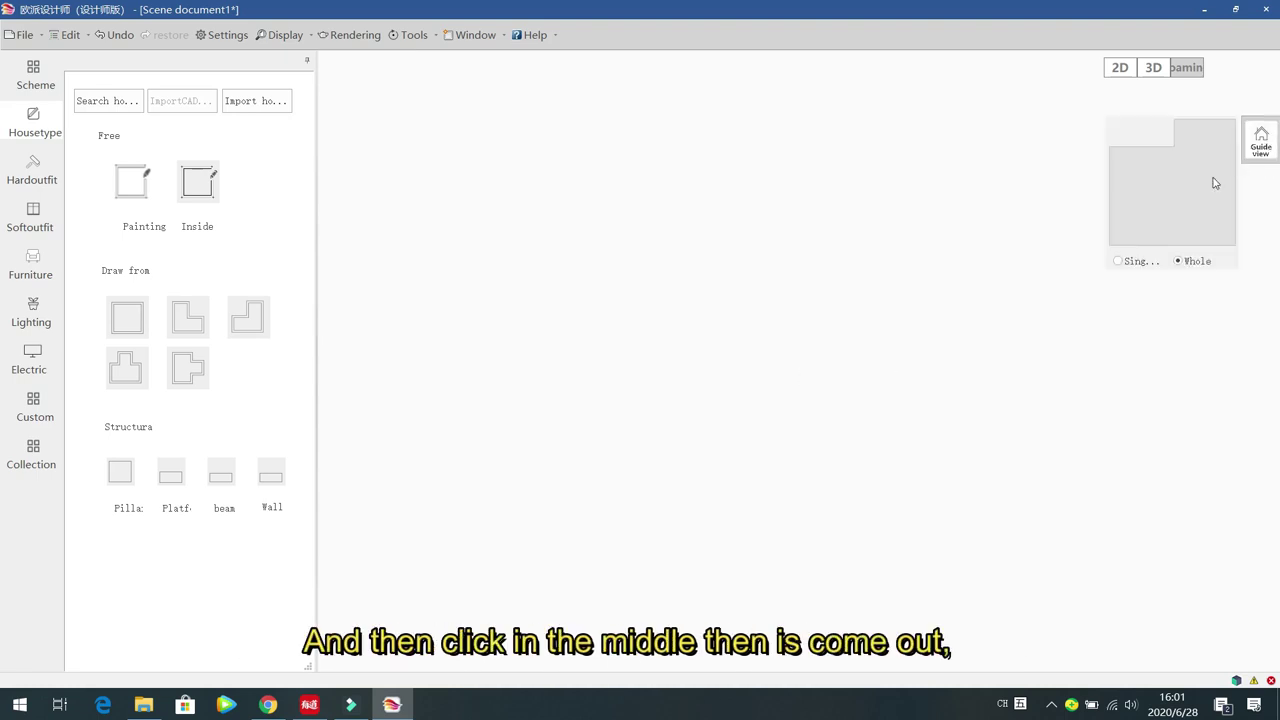
{"action": "left_click", "coordinate": [1175, 199]}
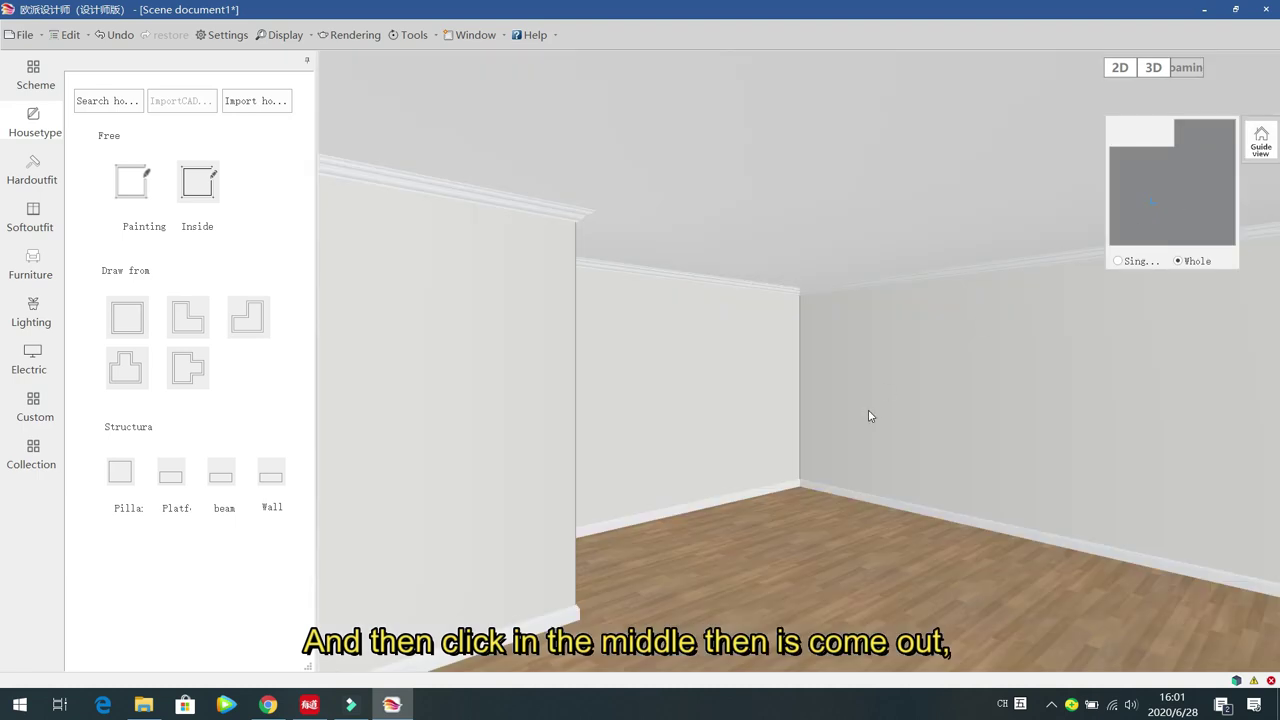